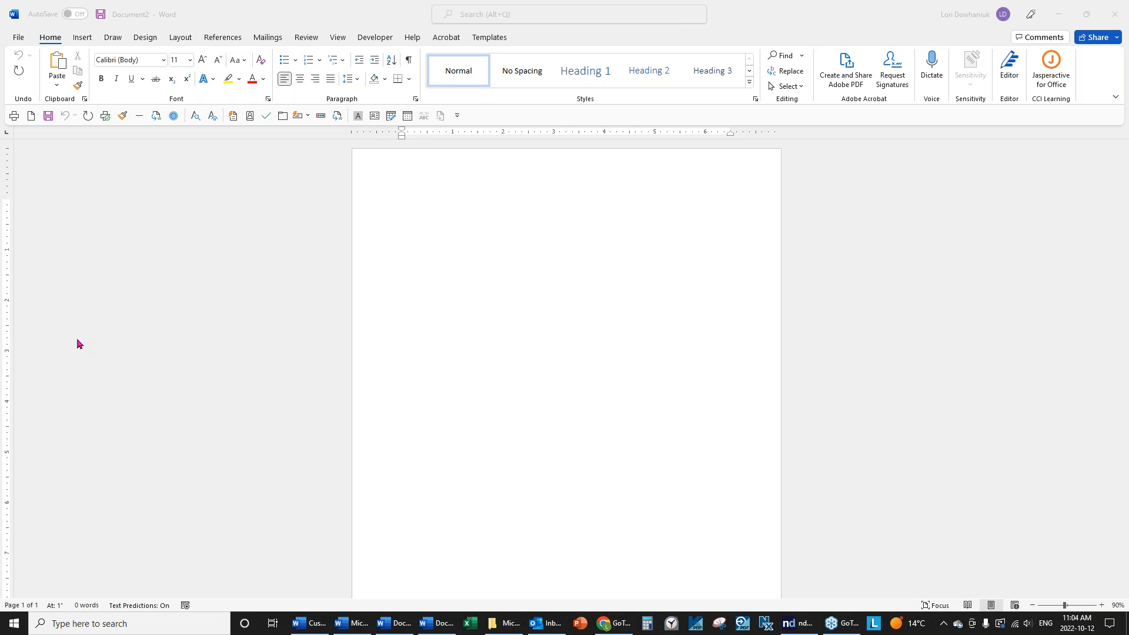
# Open the Insert Table dialog from the Insert tab's Table menu.
pyautogui.click(457, 243)
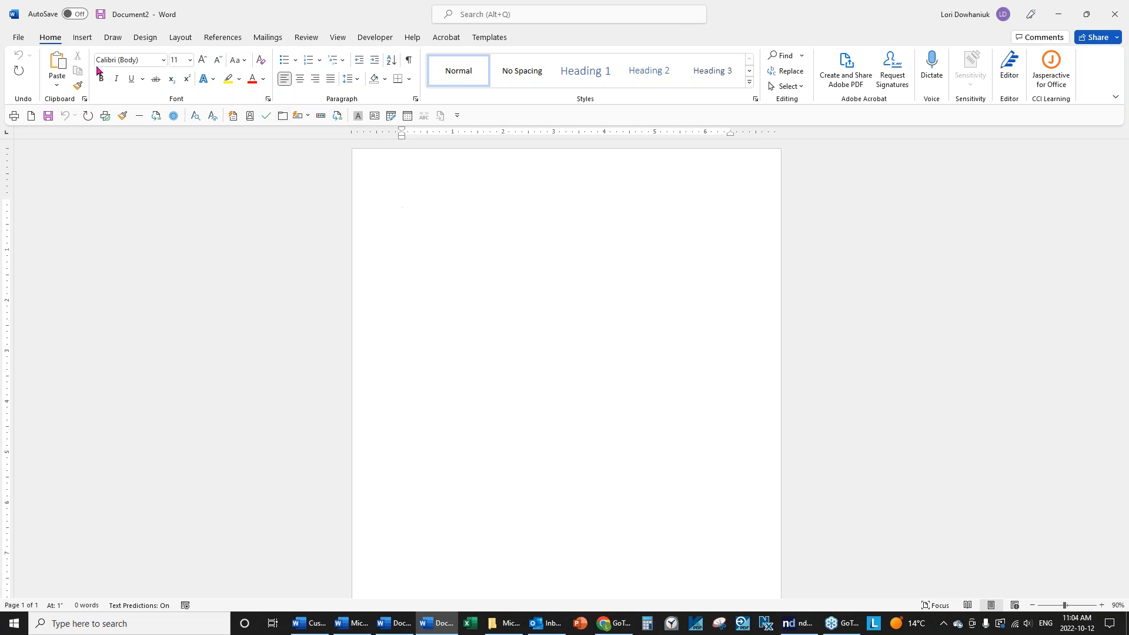
pyautogui.click(82, 39)
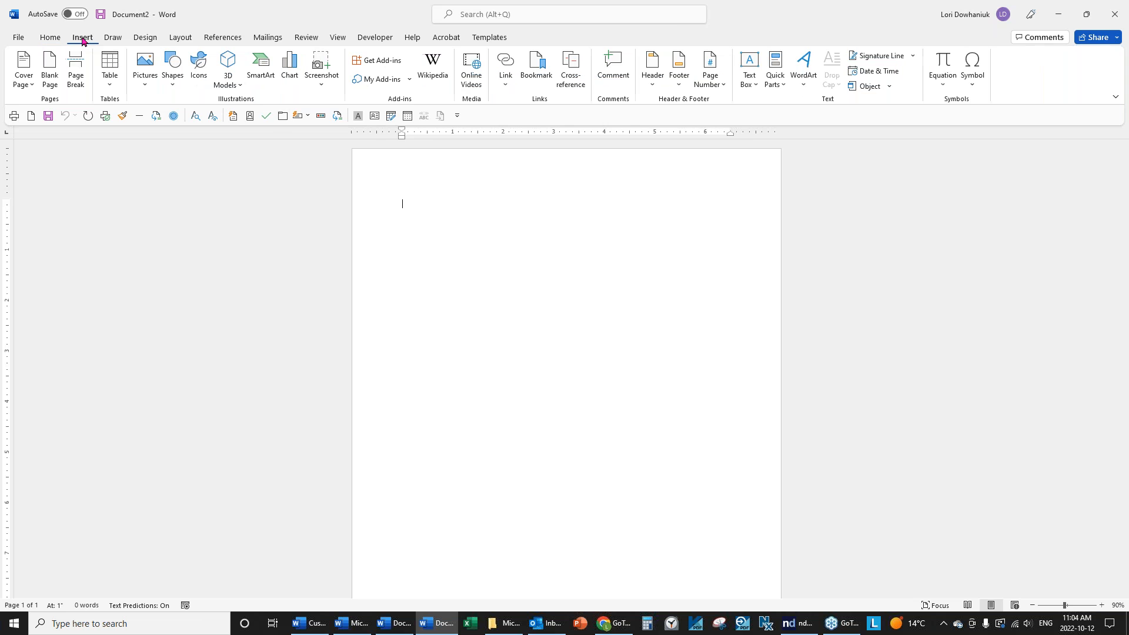
pyautogui.click(107, 87)
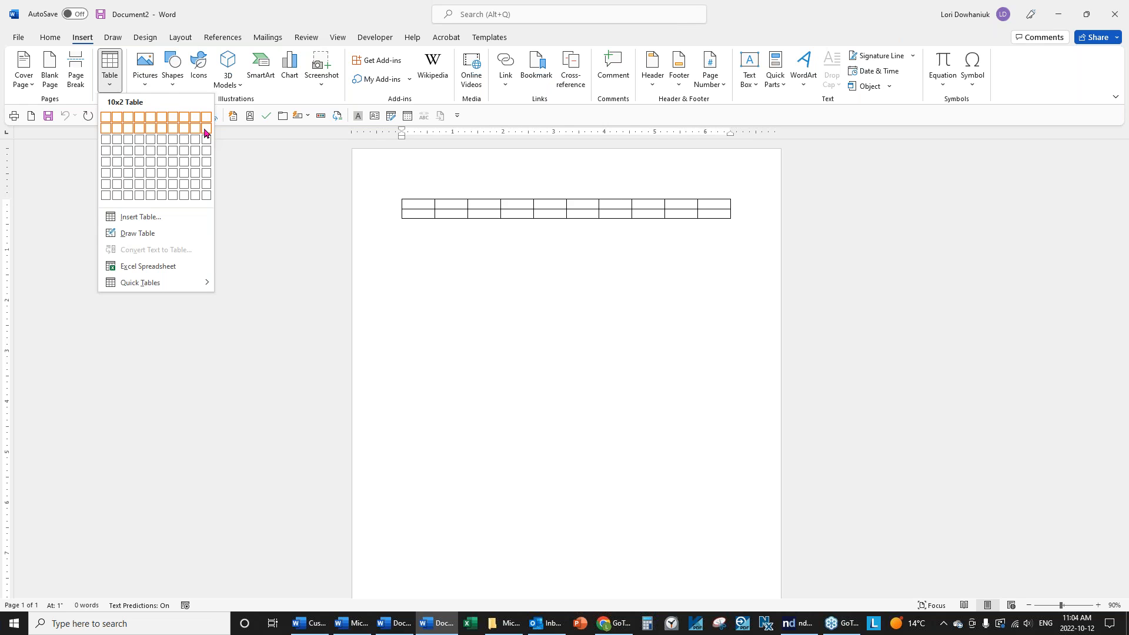
pyautogui.click(147, 219)
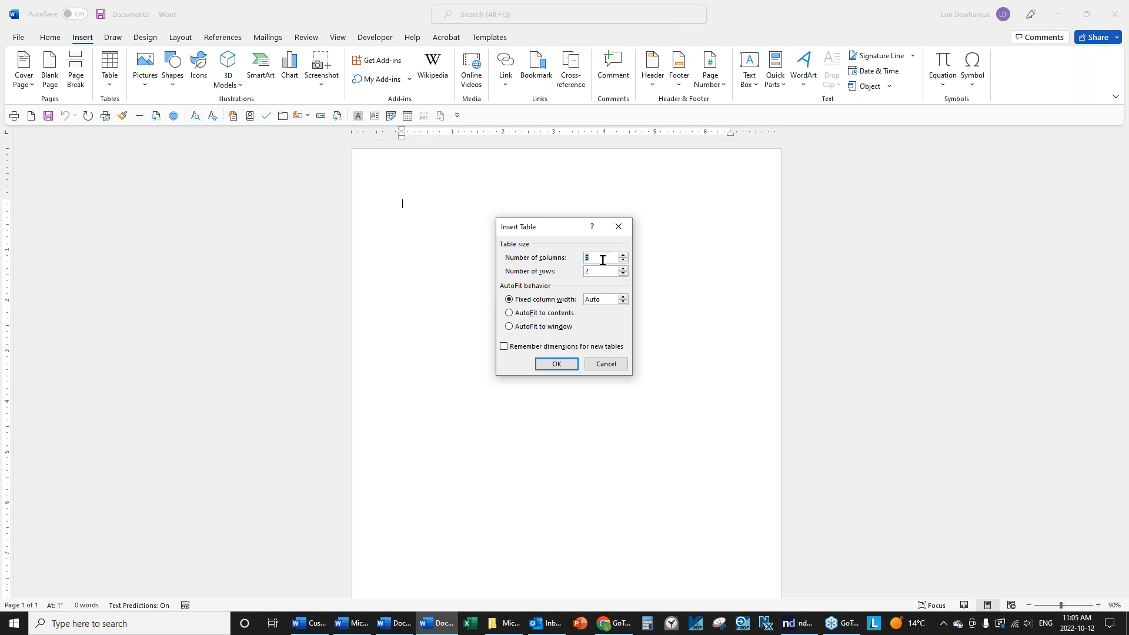
# Insert a 3-column, 2-row table set to AutoFit to contents.
pyautogui.click(622, 261)
pyautogui.click(510, 316)
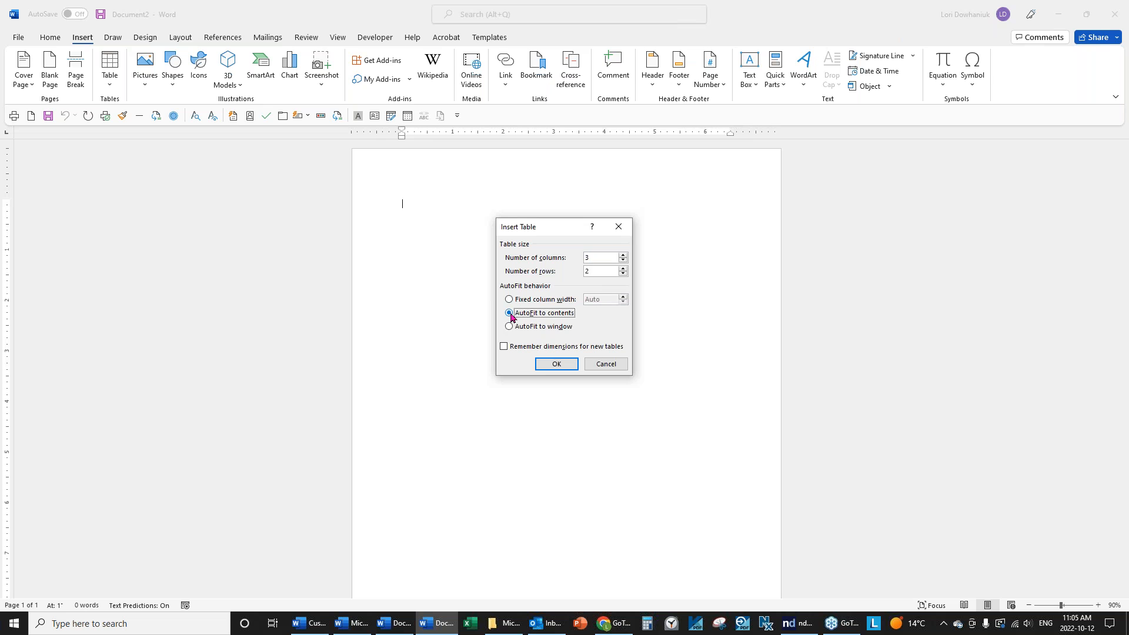
pyautogui.click(554, 365)
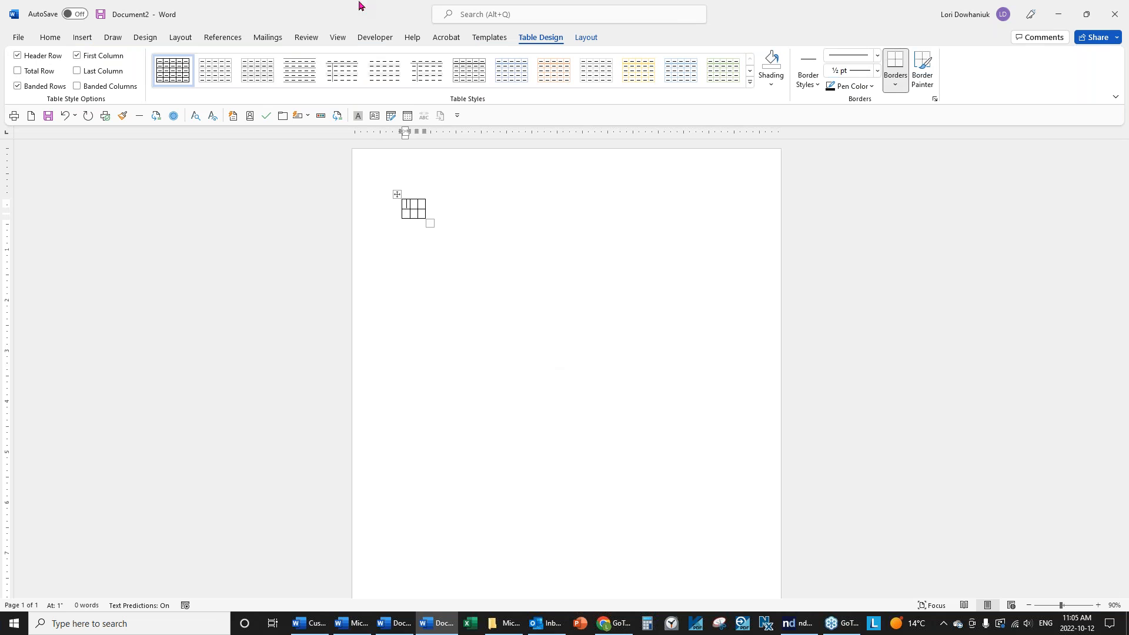
# At Page Width zoom, enter headers Exhibit No, Description, Opposing No, and 1 below.
pyautogui.click(337, 39)
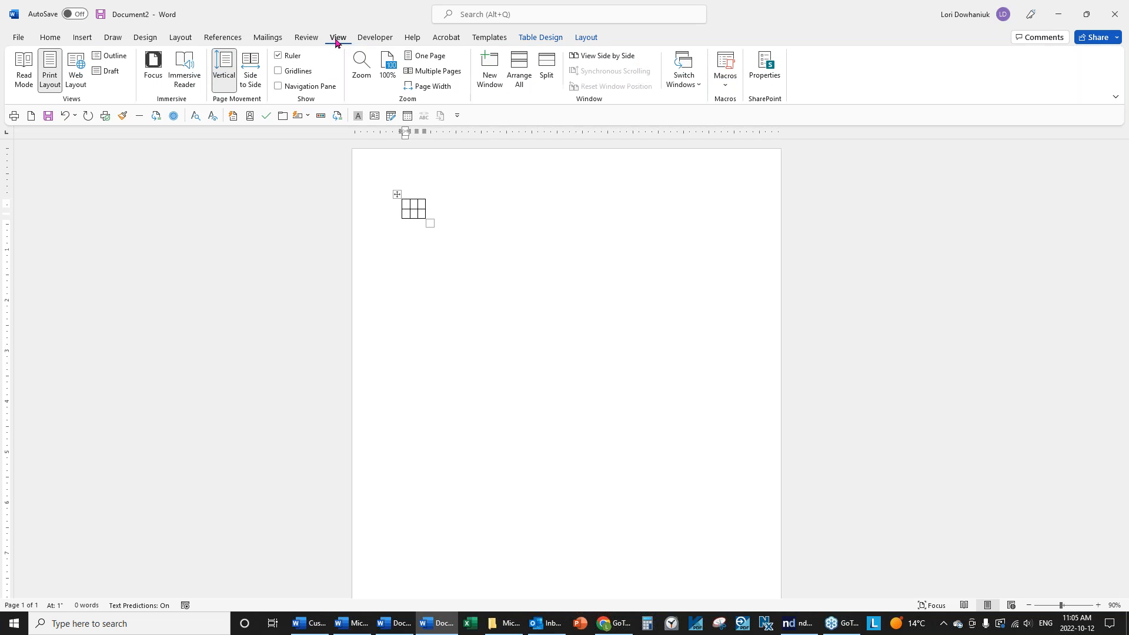
pyautogui.click(432, 87)
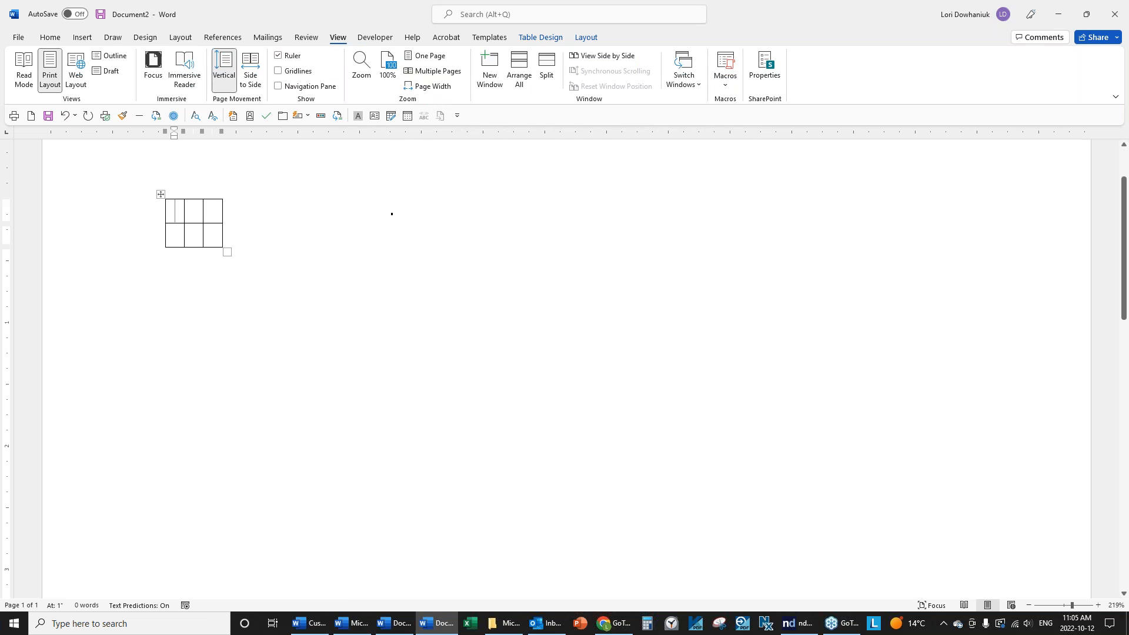
pyautogui.write('E')
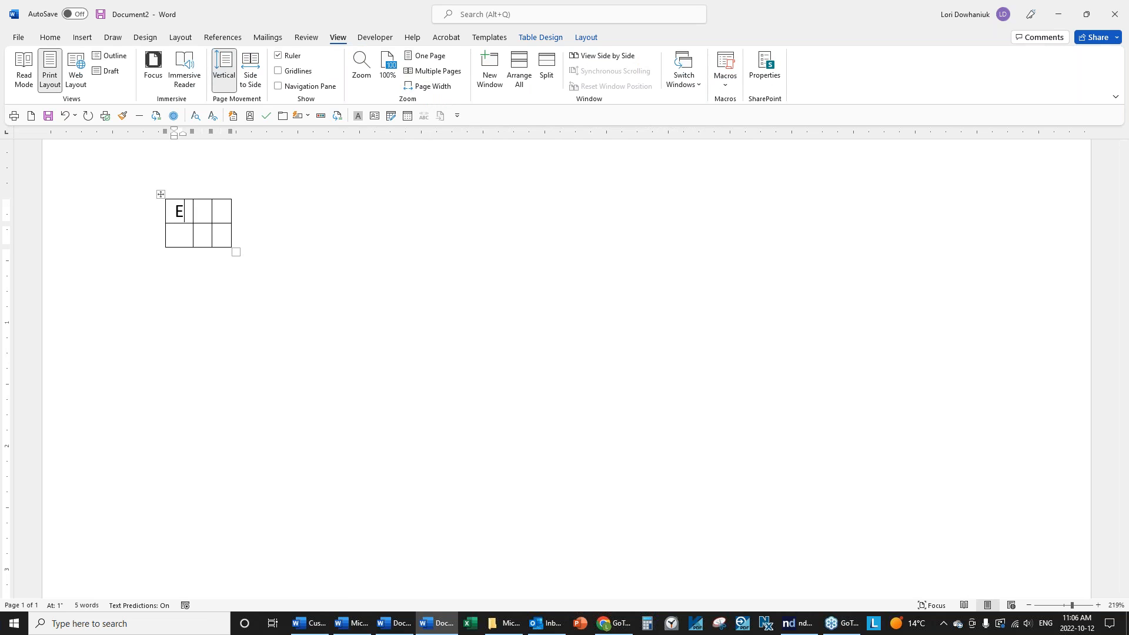
pyautogui.write('xhi')
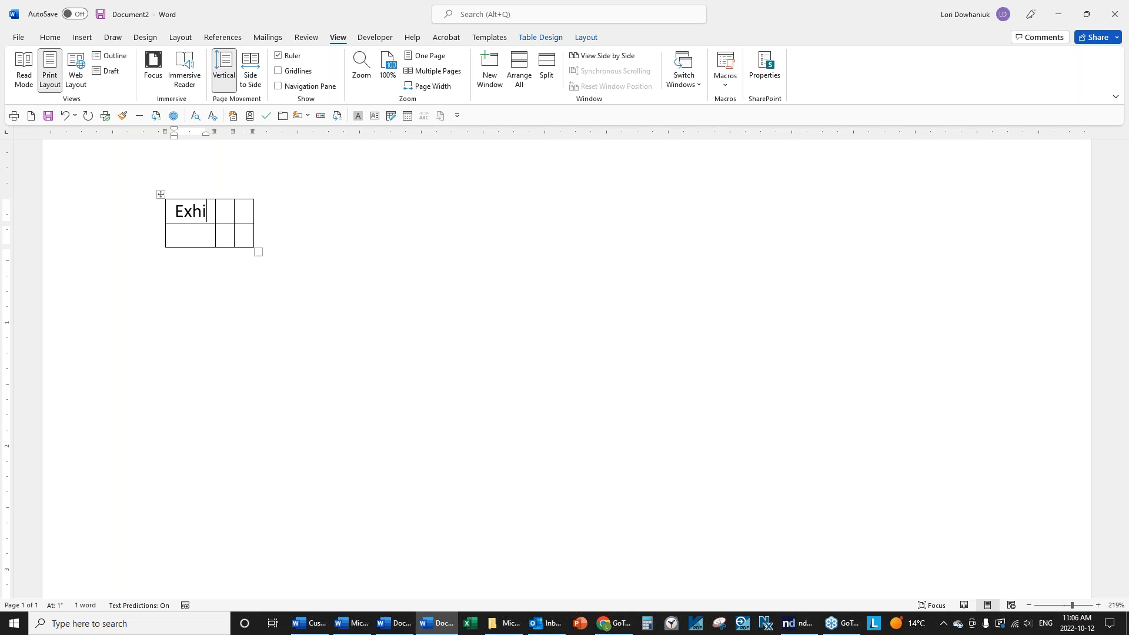
pyautogui.write('bit')
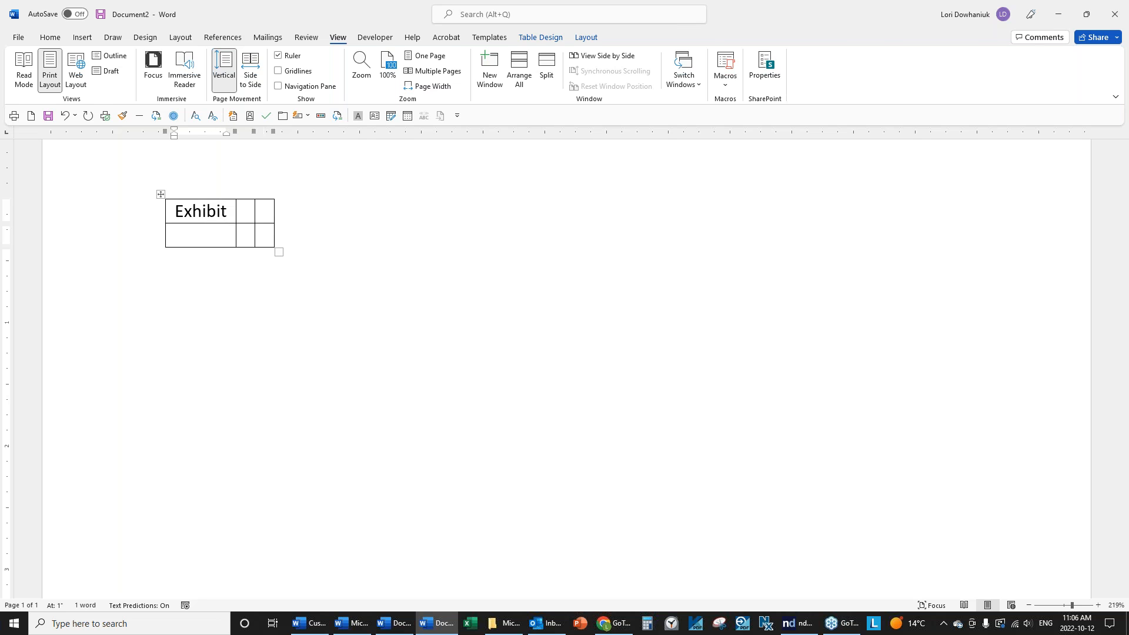
pyautogui.write(' No')
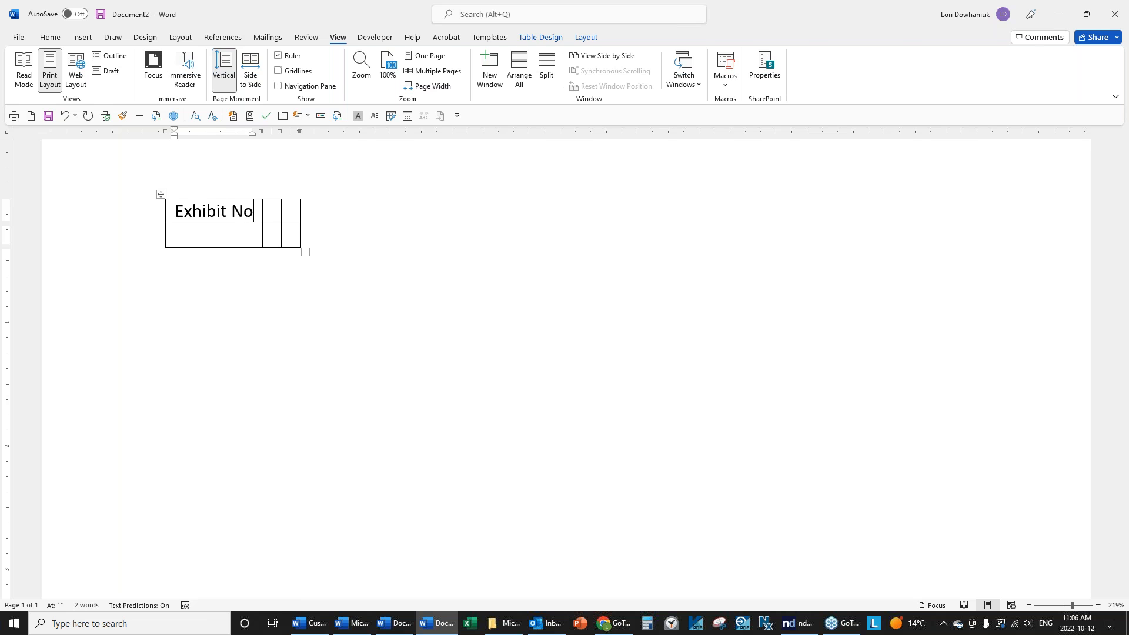
pyautogui.press('Tab')
pyautogui.write('Description')
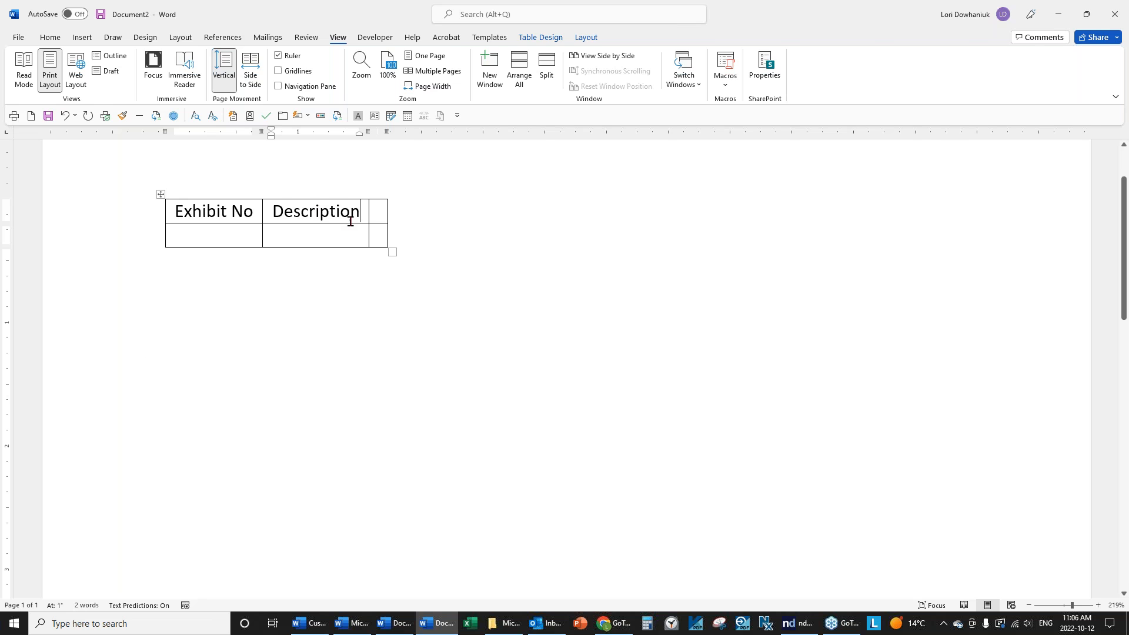
pyautogui.press('Tab')
pyautogui.write('O')
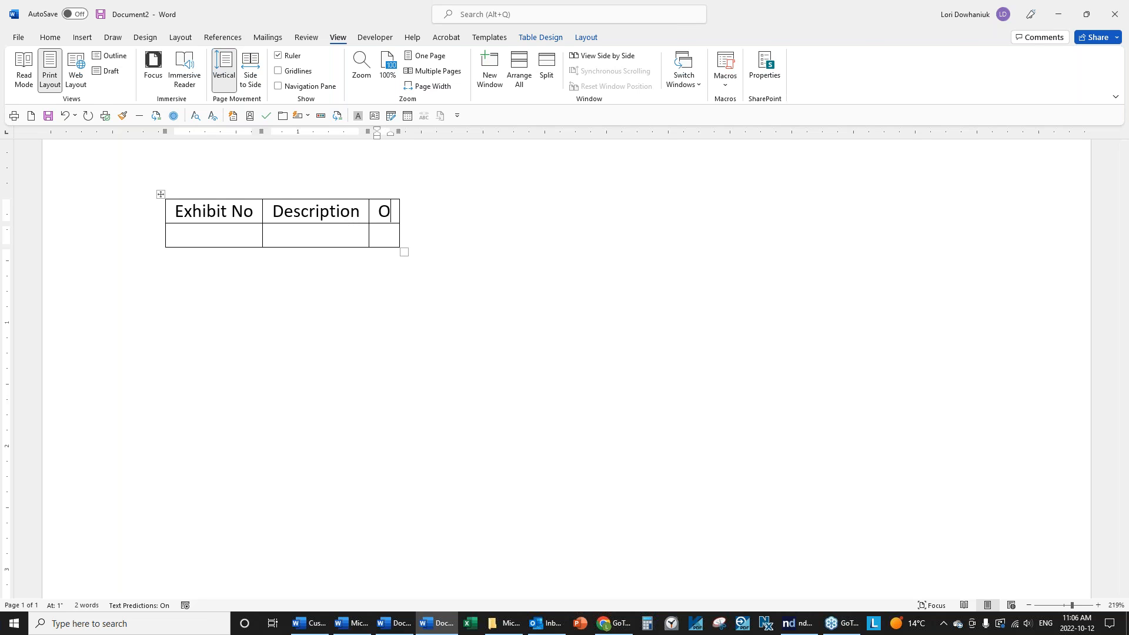
pyautogui.write('pposing No')
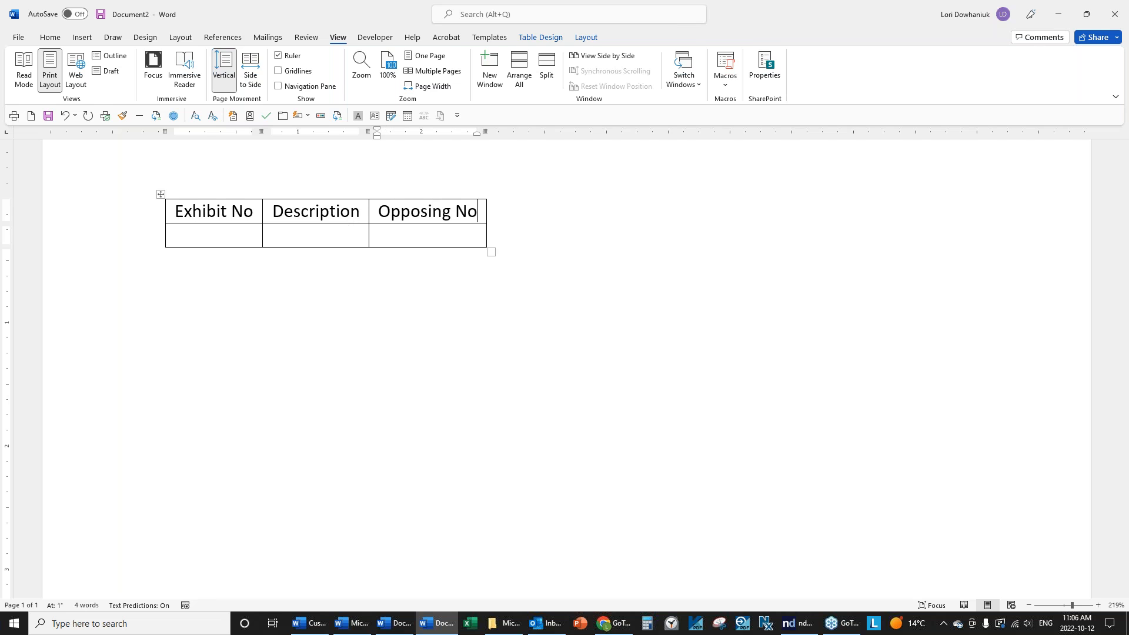
pyautogui.press('Tab')
pyautogui.write('1')
pyautogui.press('Tab')
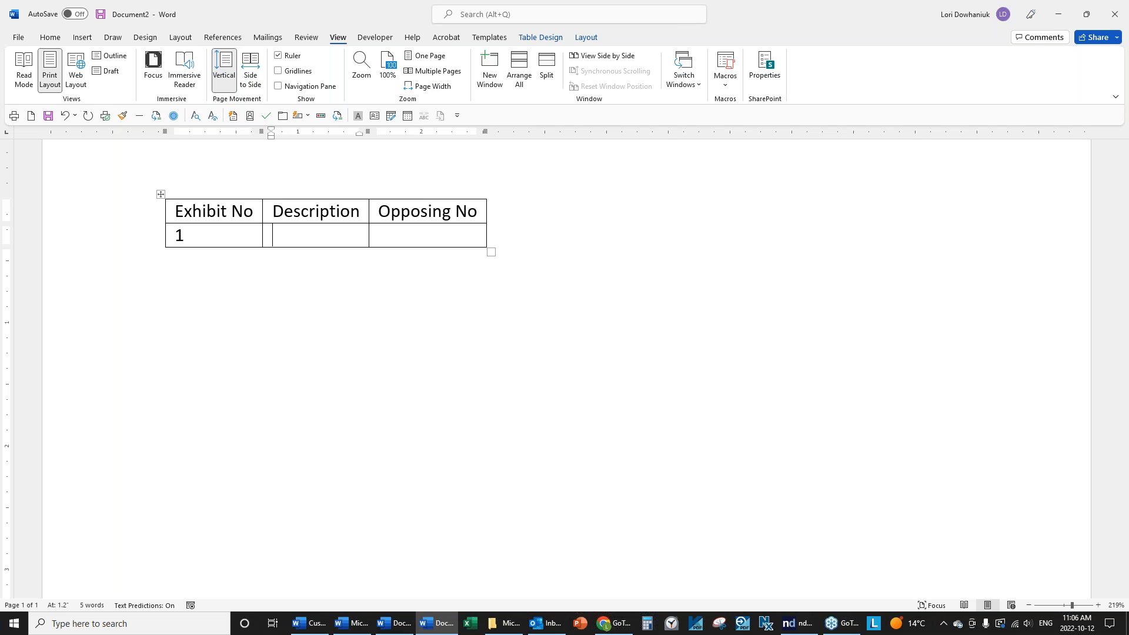
# Enter 'Franchise Agreement dated September 15, 2022' with opposing number 20 for exhibit 1.
pyautogui.write('Franchise Agre')
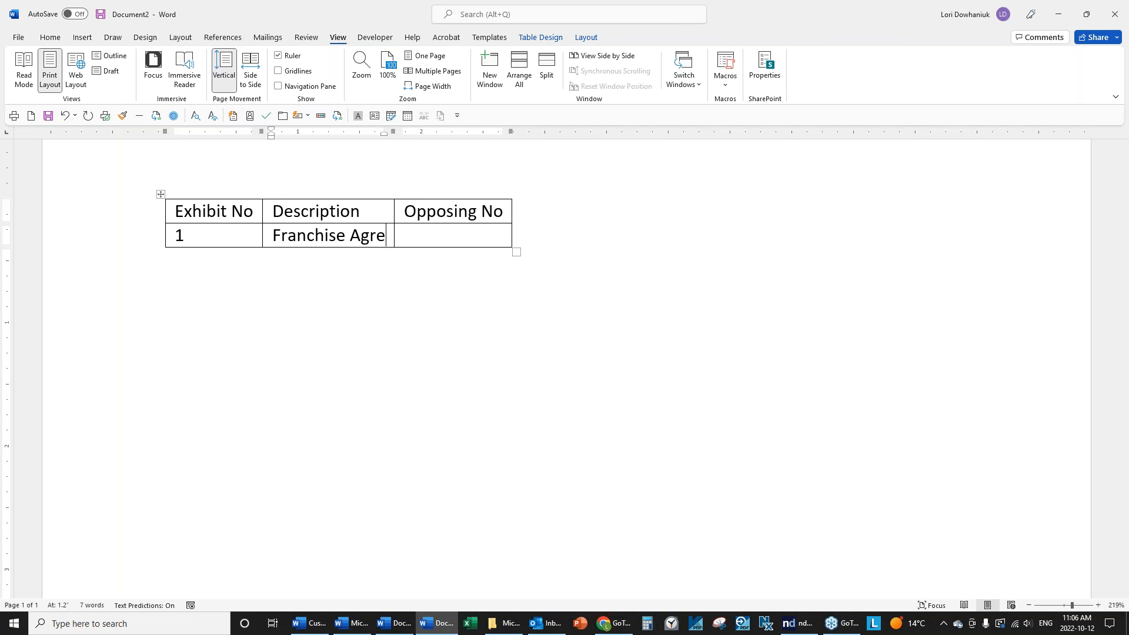
pyautogui.write('ement dated ')
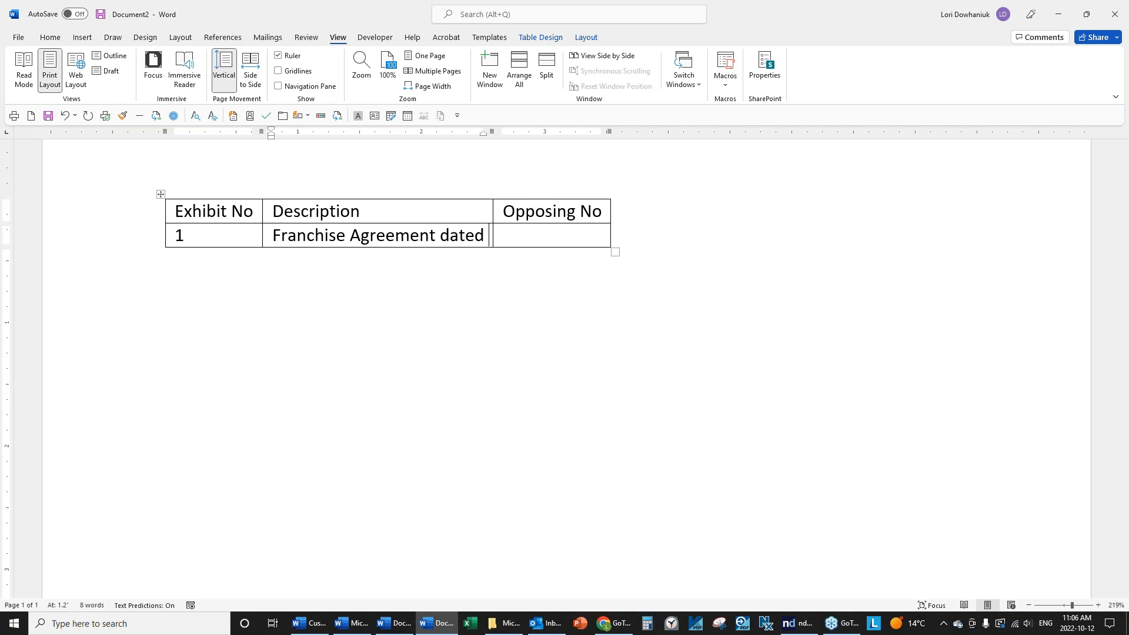
pyautogui.write('September ')
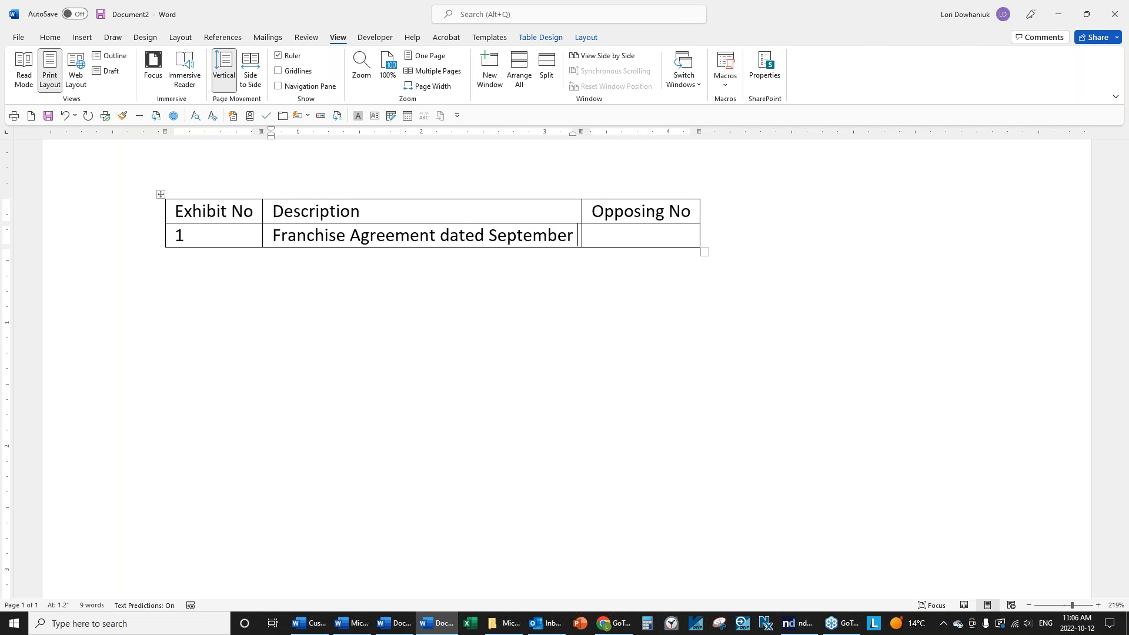
pyautogui.write('15, 2002')
pyautogui.press('BackSpace')
pyautogui.press('BackSpace')
pyautogui.write('22')
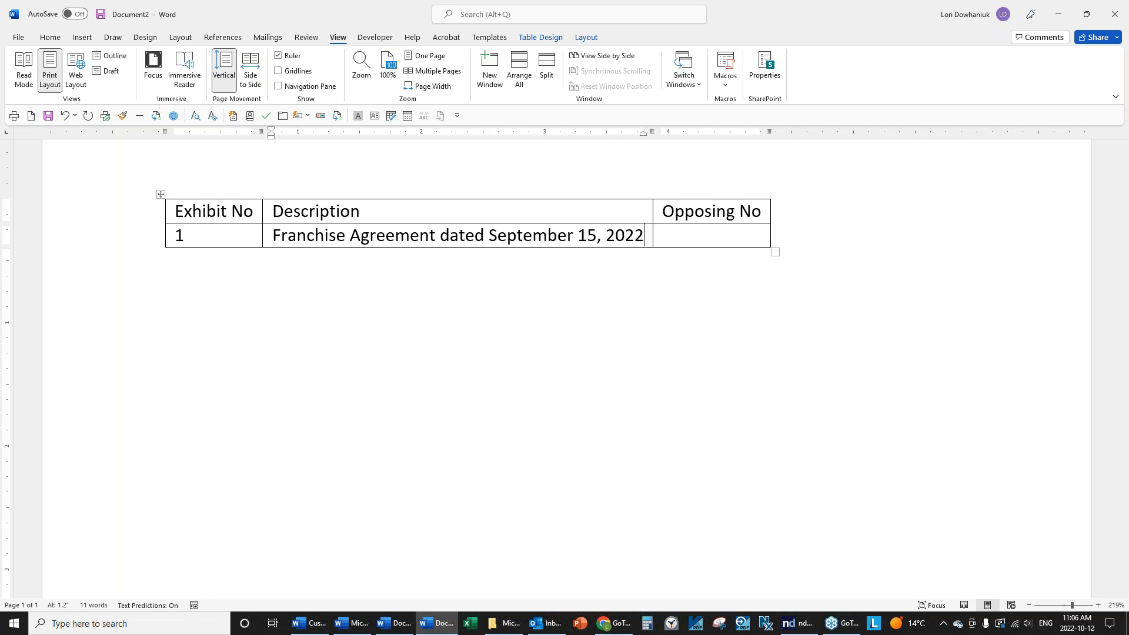
pyautogui.press('Tab')
pyautogui.write('20')
# Add exhibit 2, the March 17, 2022 letter to ABC Widget Co., opposing 5, and remove the extra row.
pyautogui.press('Tab')
pyautogui.write('2')
pyautogui.press('Tab')
pyautogui.write('Let')
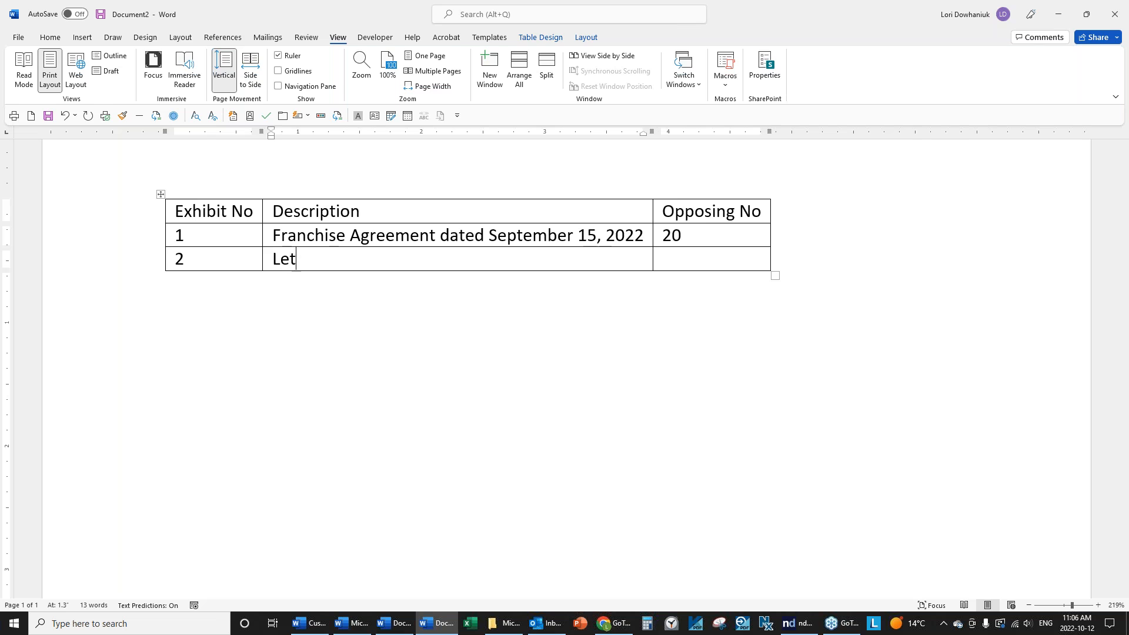
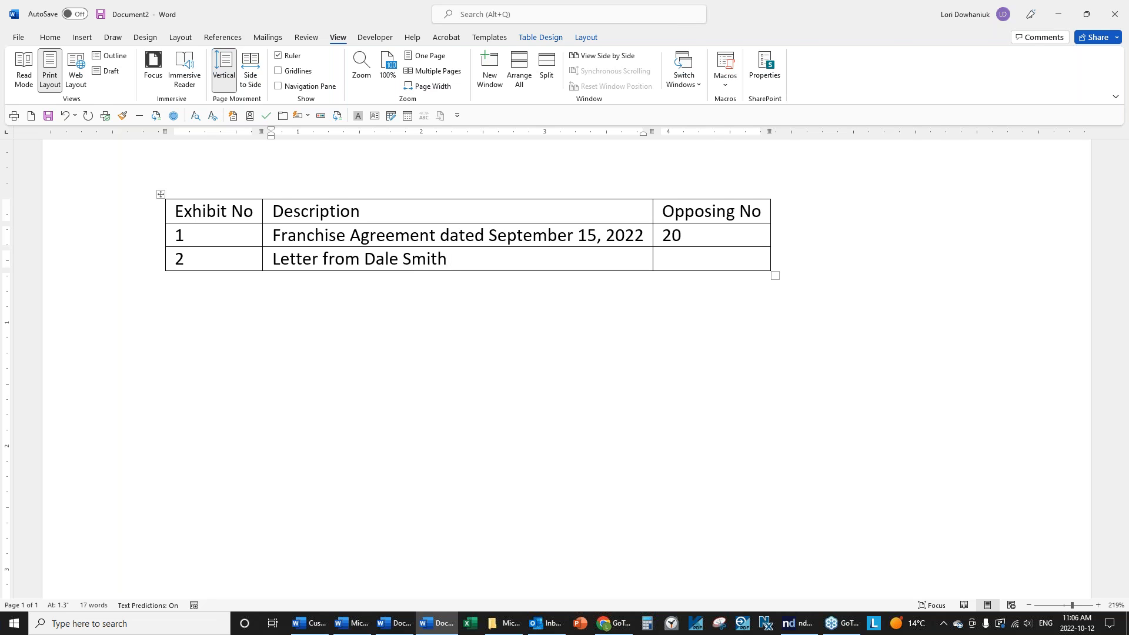
pyautogui.write('to ABC Widget C')
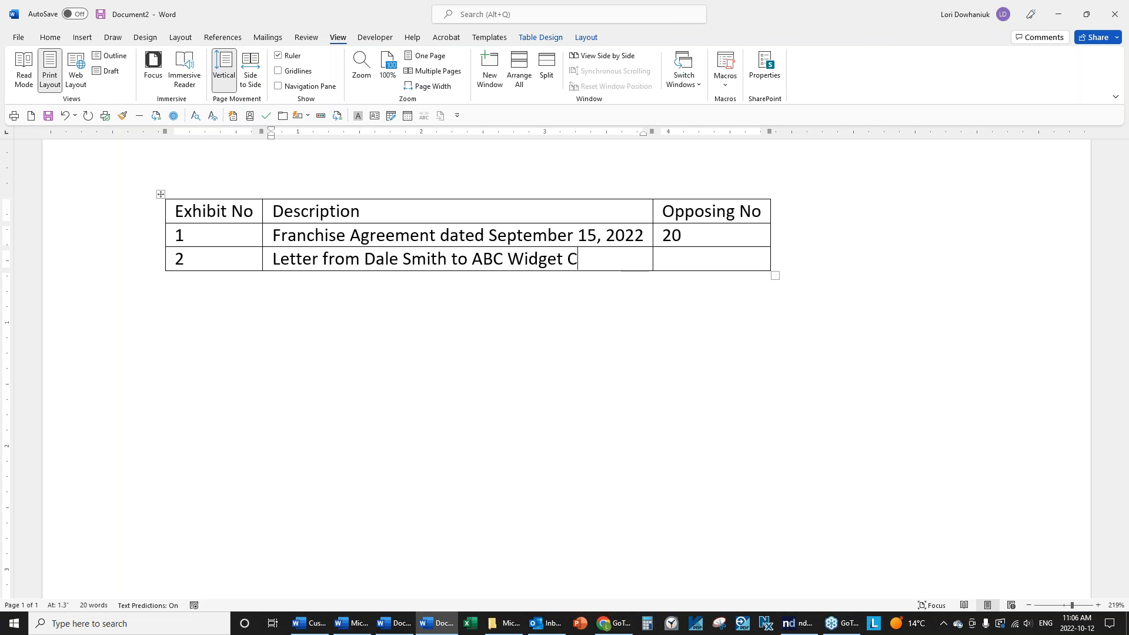
pyautogui.write('o. dated March 17, 2022')
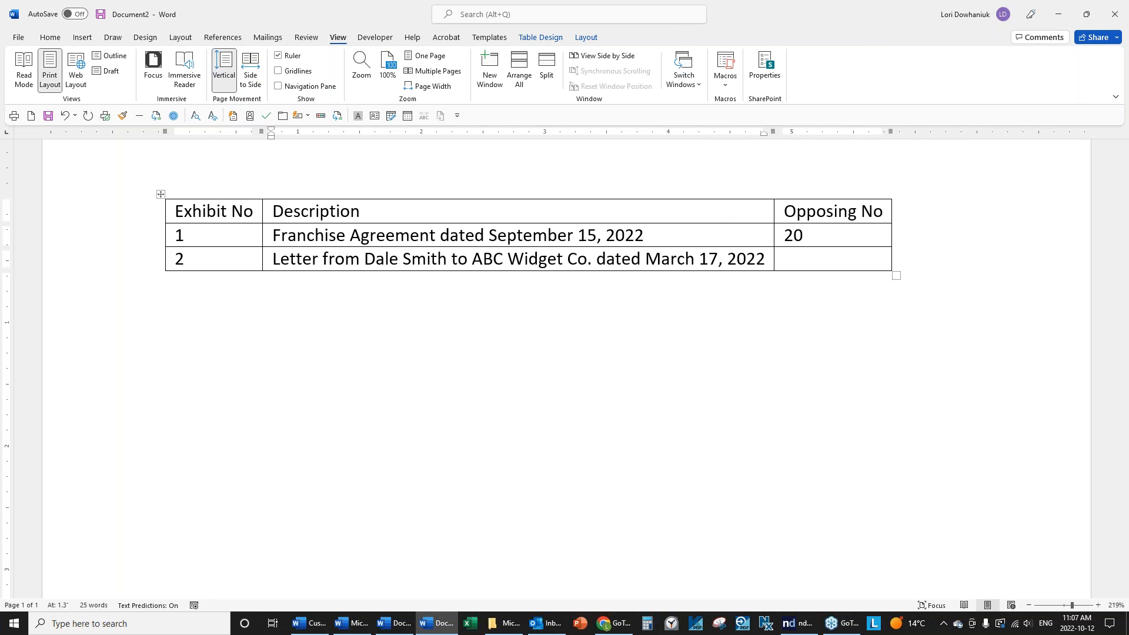
pyautogui.press('Tab')
pyautogui.write('5')
pyautogui.press('Tab')
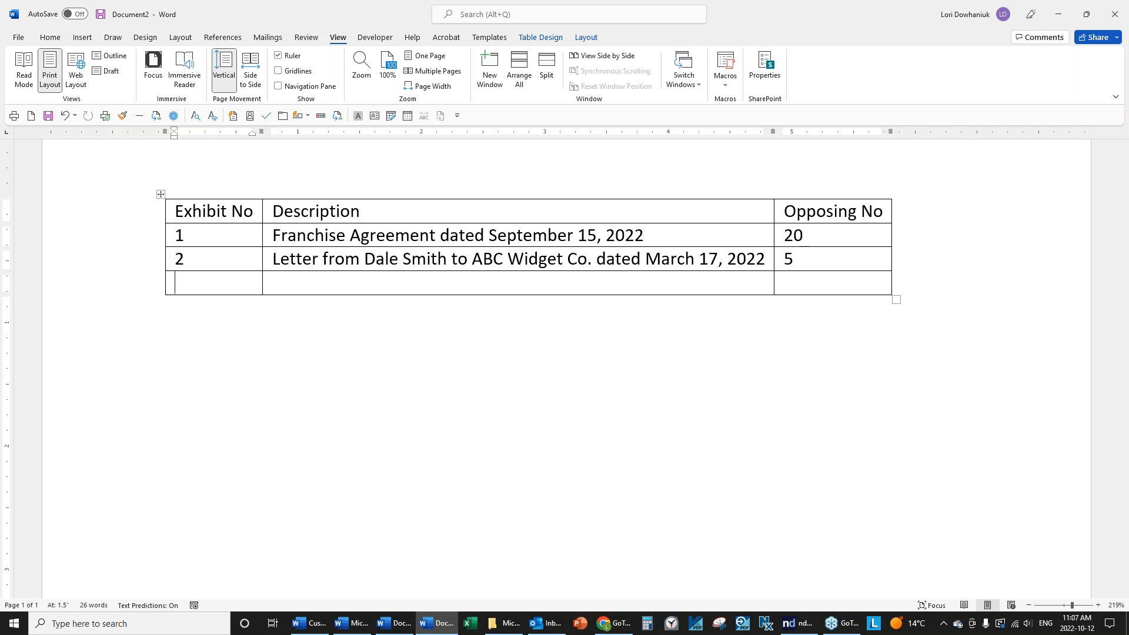
pyautogui.click(64, 116)
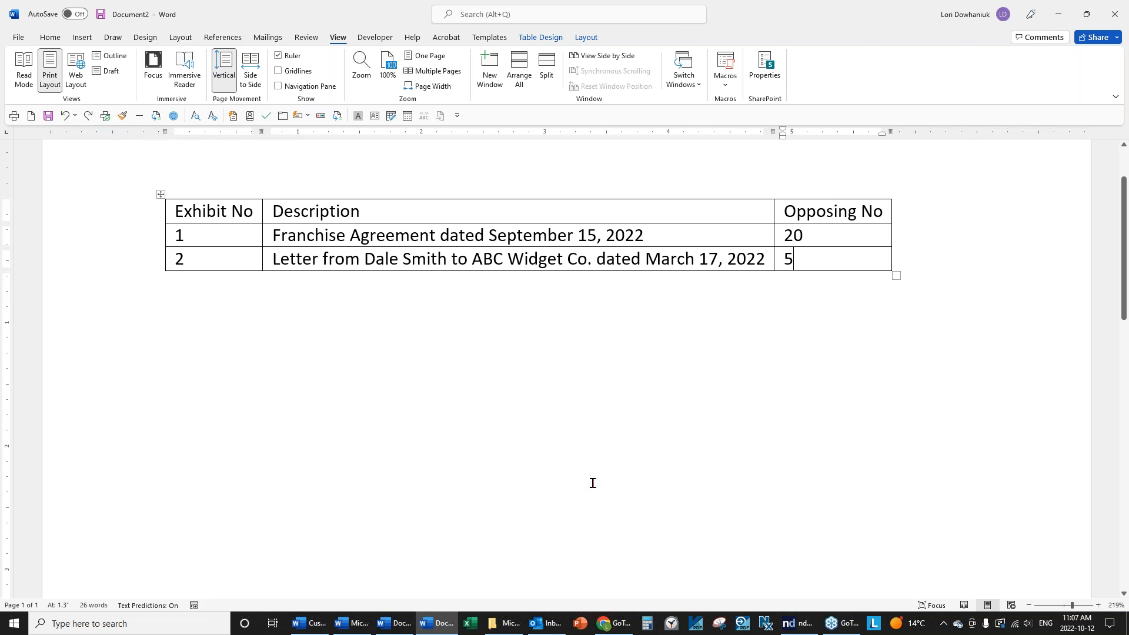
pyautogui.scroll(2, 590, 479)
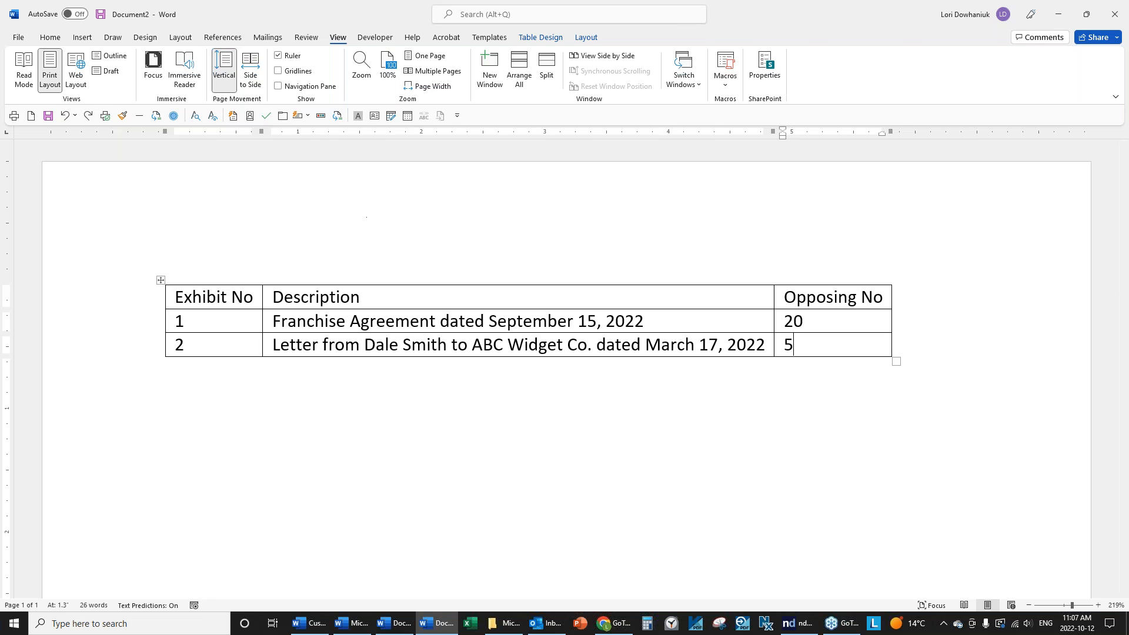
pyautogui.click(592, 41)
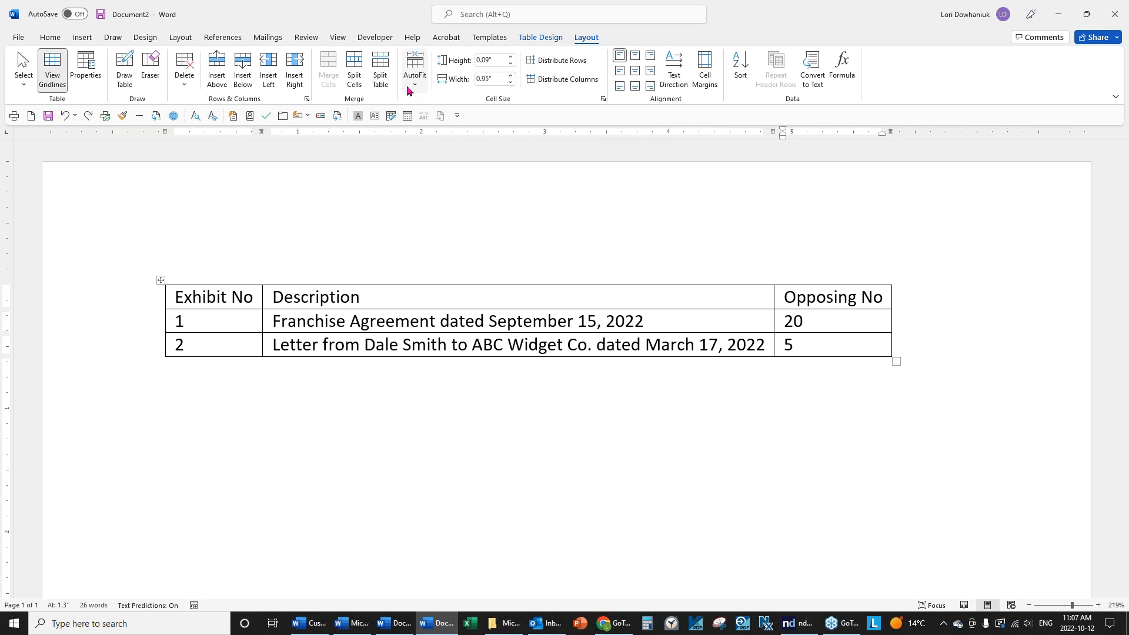
pyautogui.click(409, 88)
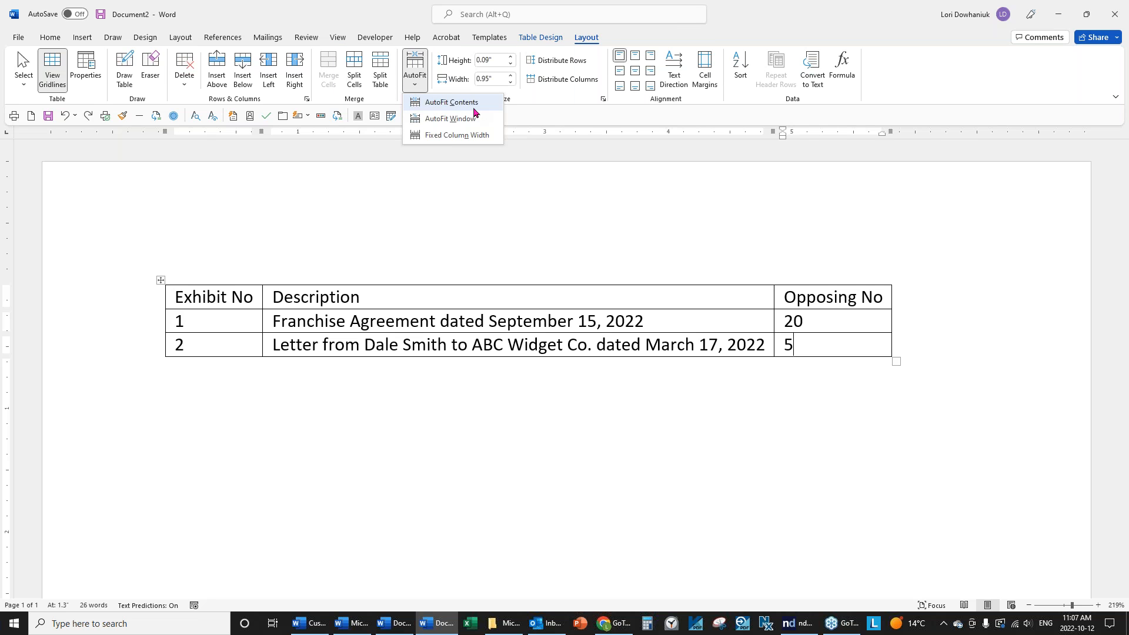
pyautogui.click(442, 123)
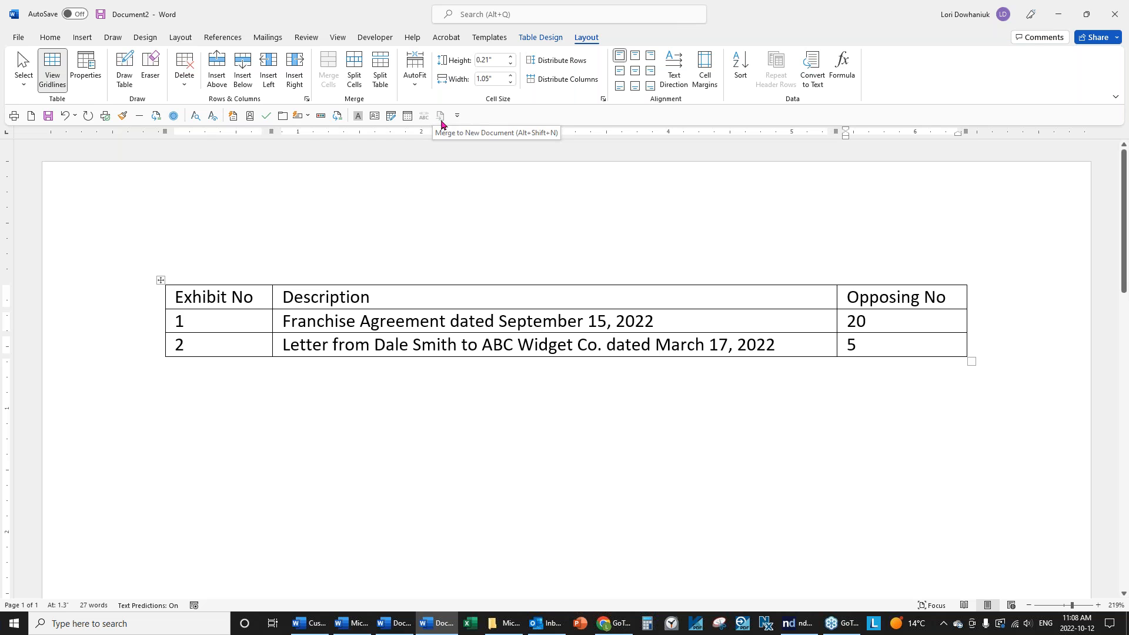
pyautogui.click(415, 79)
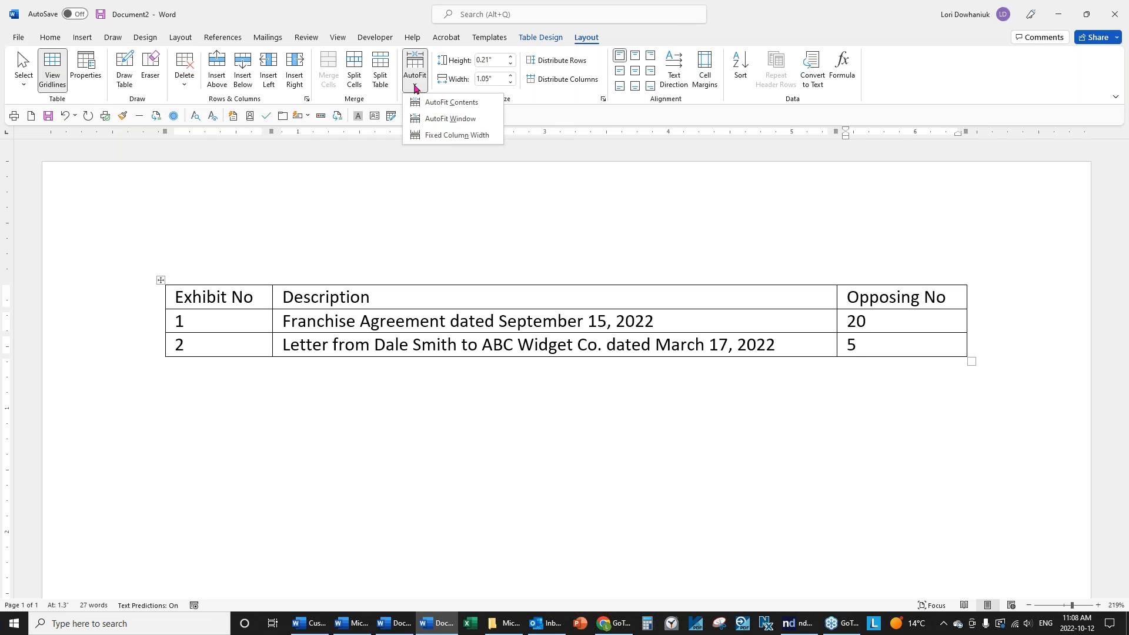
pyautogui.click(450, 103)
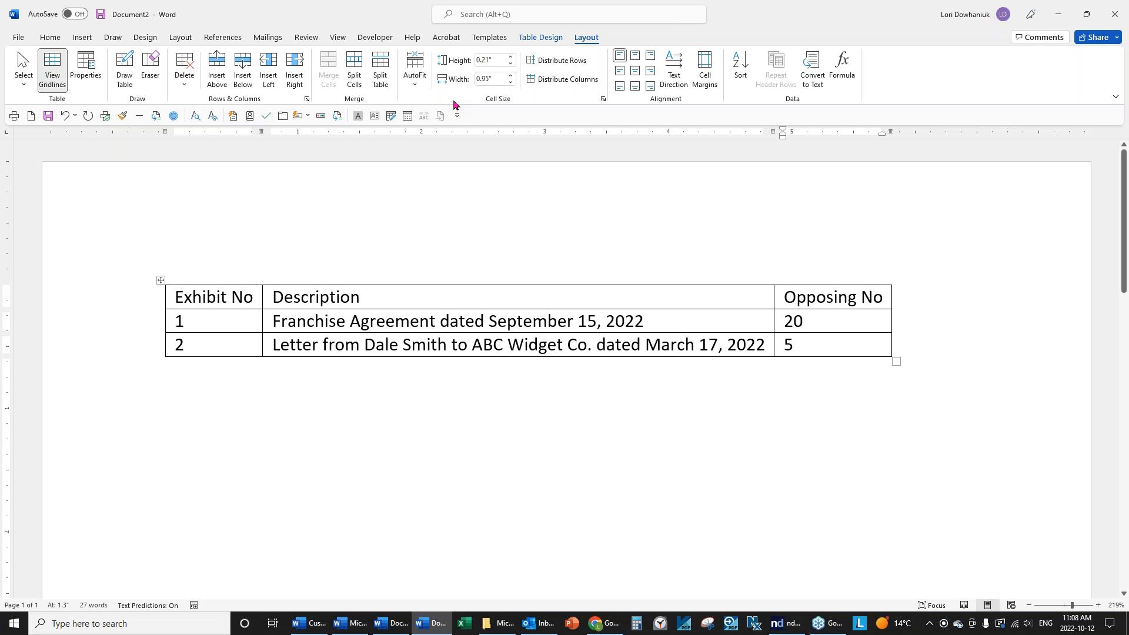
pyautogui.click(414, 80)
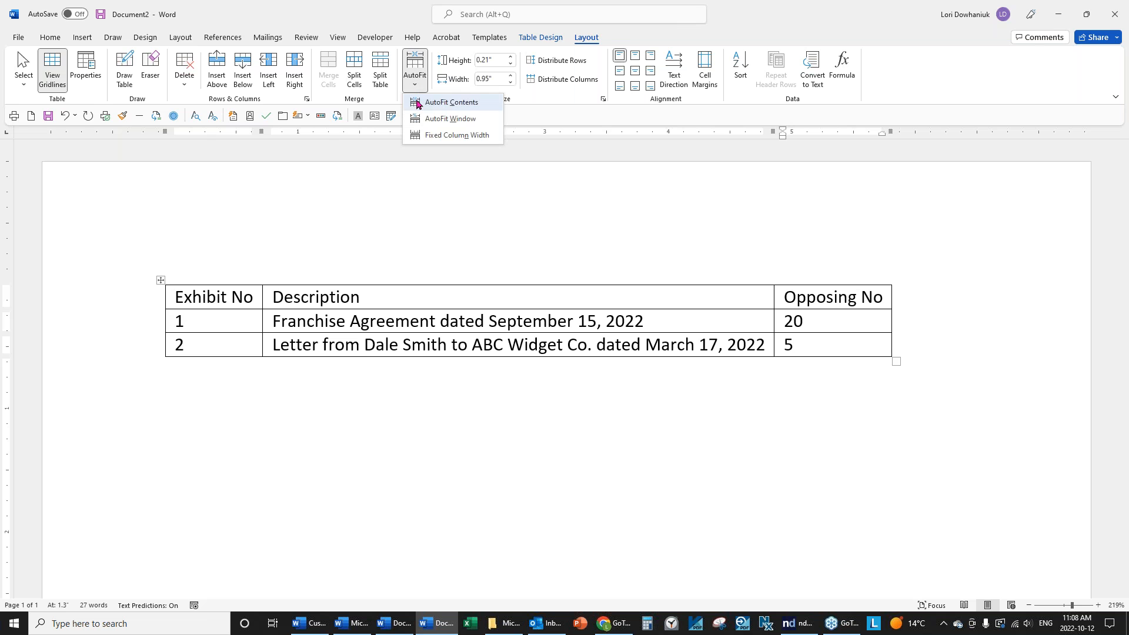
pyautogui.click(418, 120)
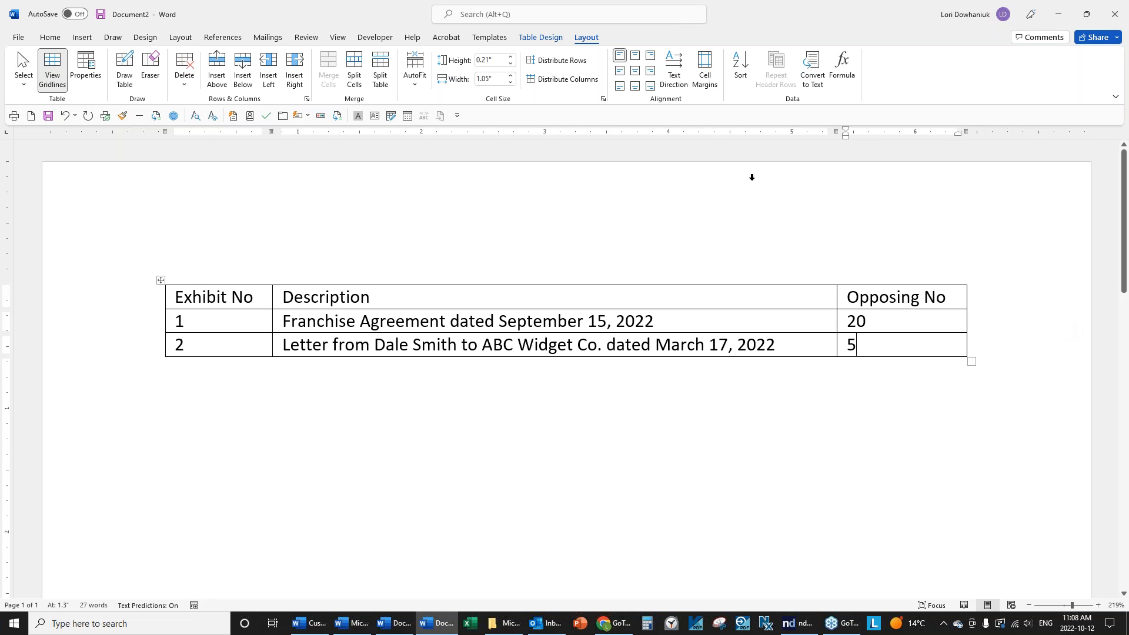
pyautogui.click(176, 39)
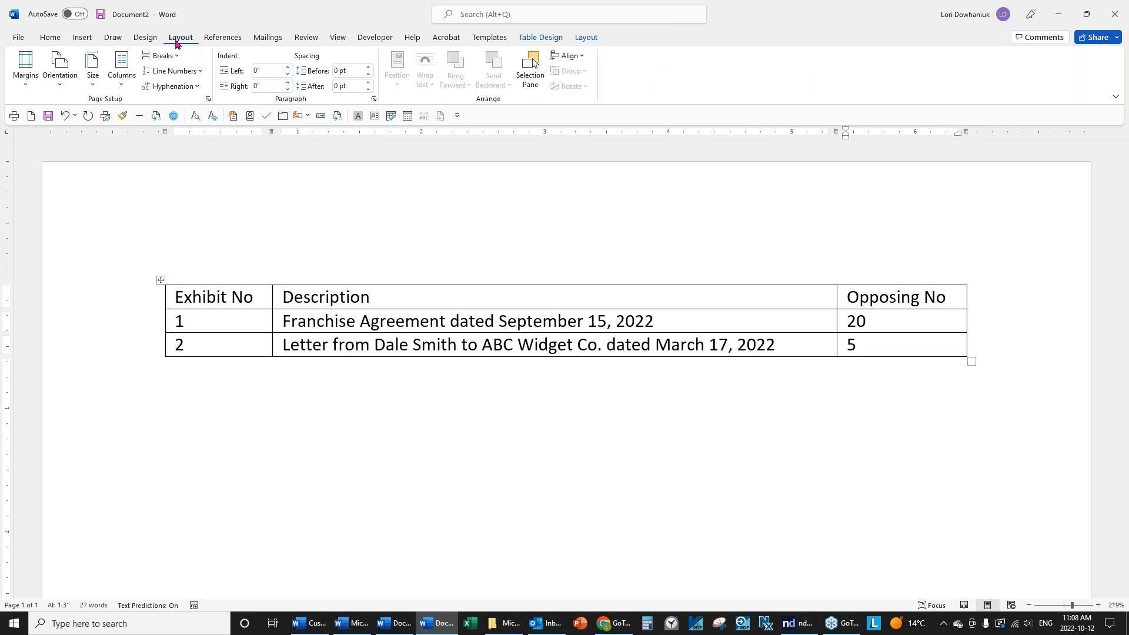
pyautogui.click(52, 91)
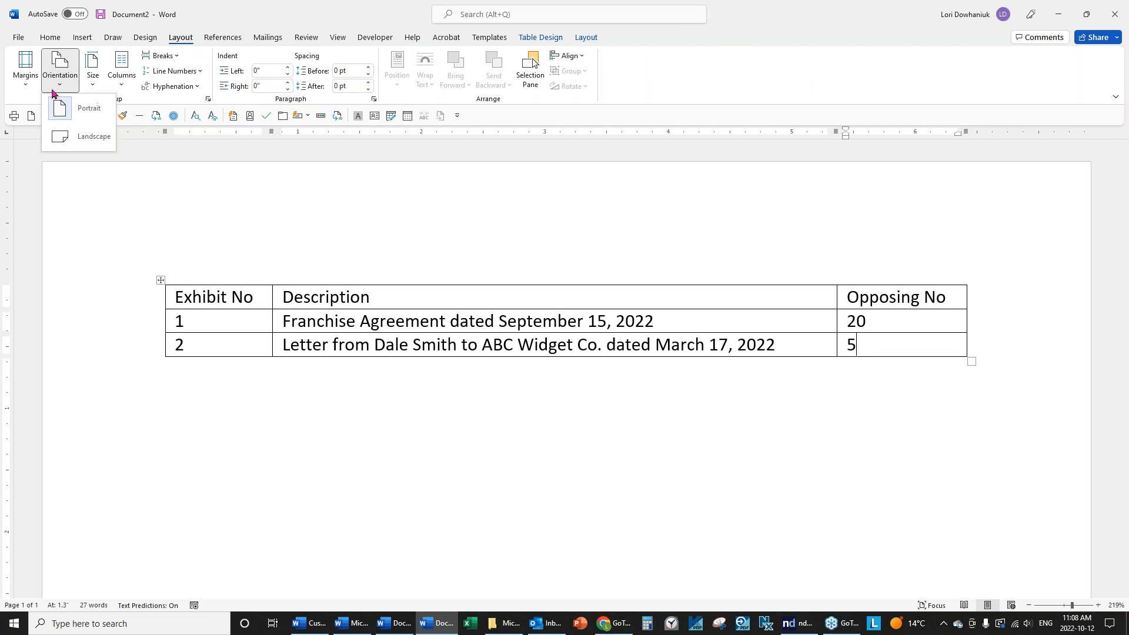
pyautogui.click(88, 136)
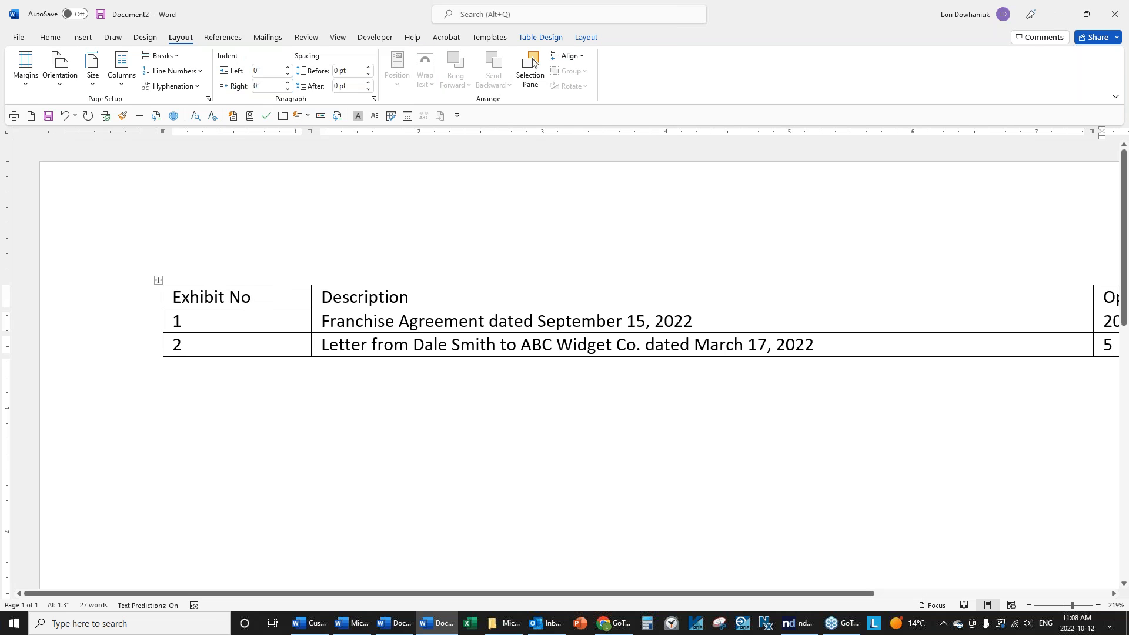
pyautogui.click(340, 37)
pyautogui.click(387, 68)
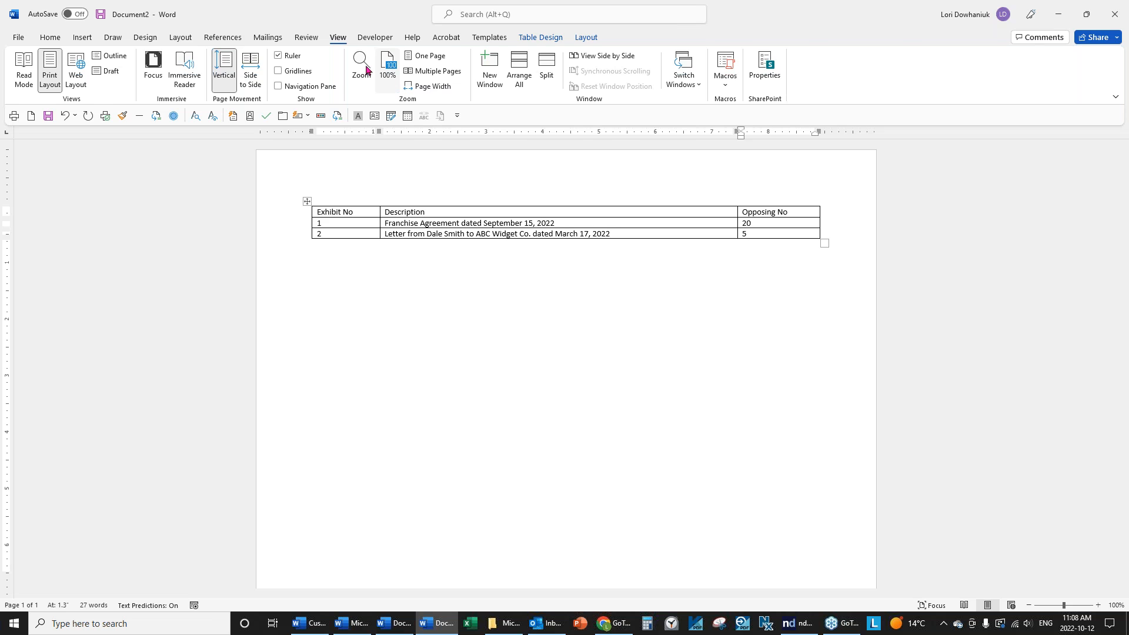
pyautogui.click(178, 39)
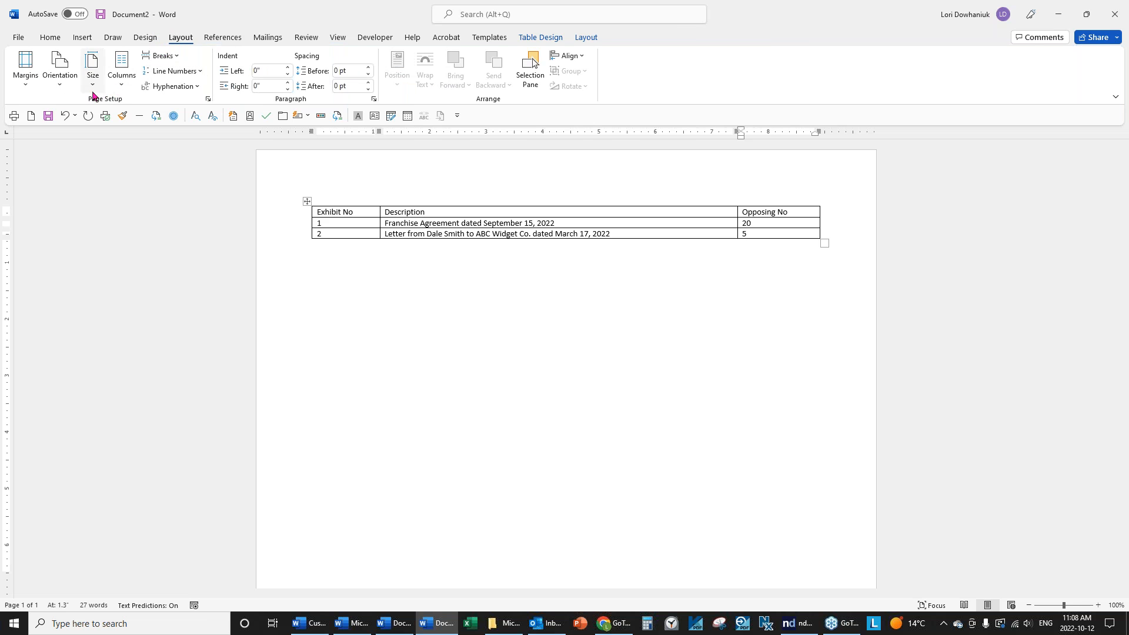
pyautogui.click(59, 81)
pyautogui.click(57, 107)
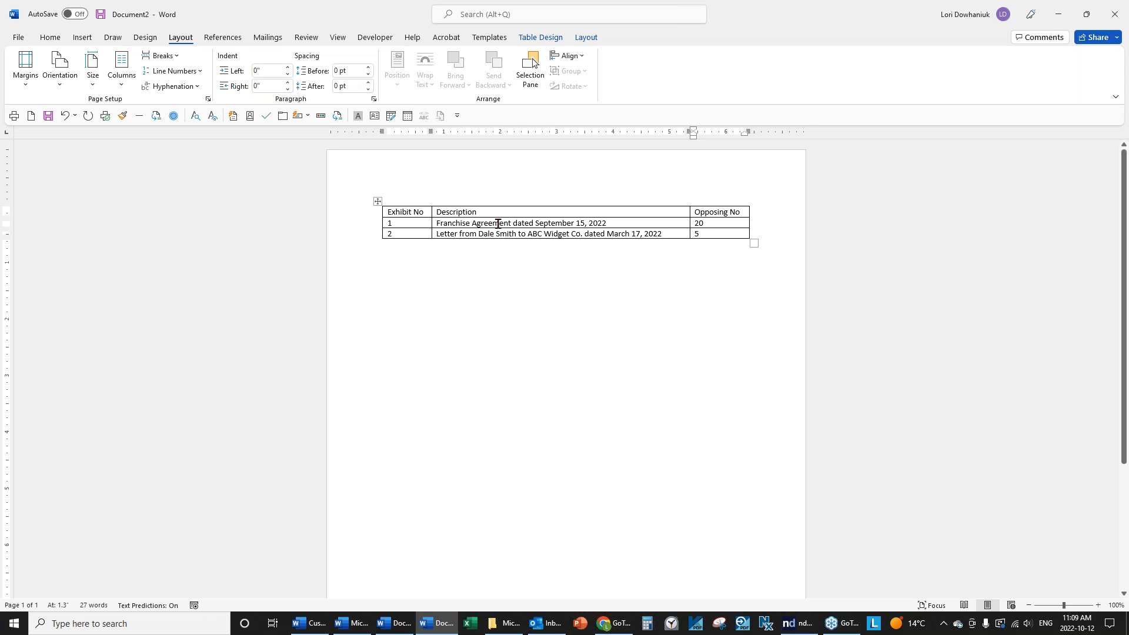
# Open the full Save As dialog and choose the Data folder as the location.
pyautogui.click(23, 39)
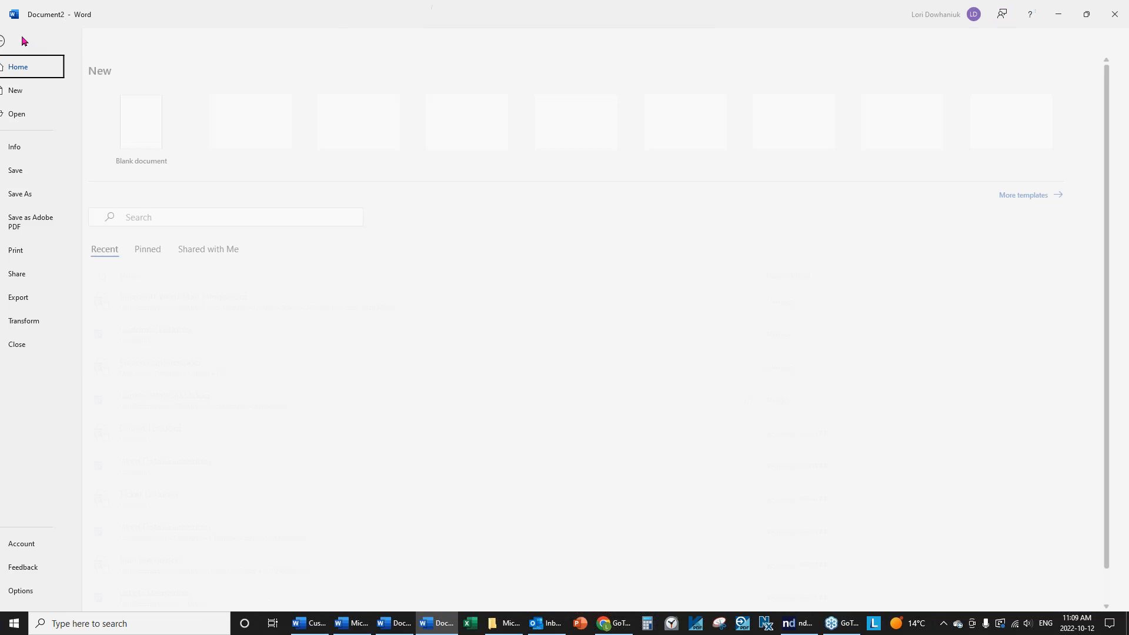
pyautogui.click(31, 196)
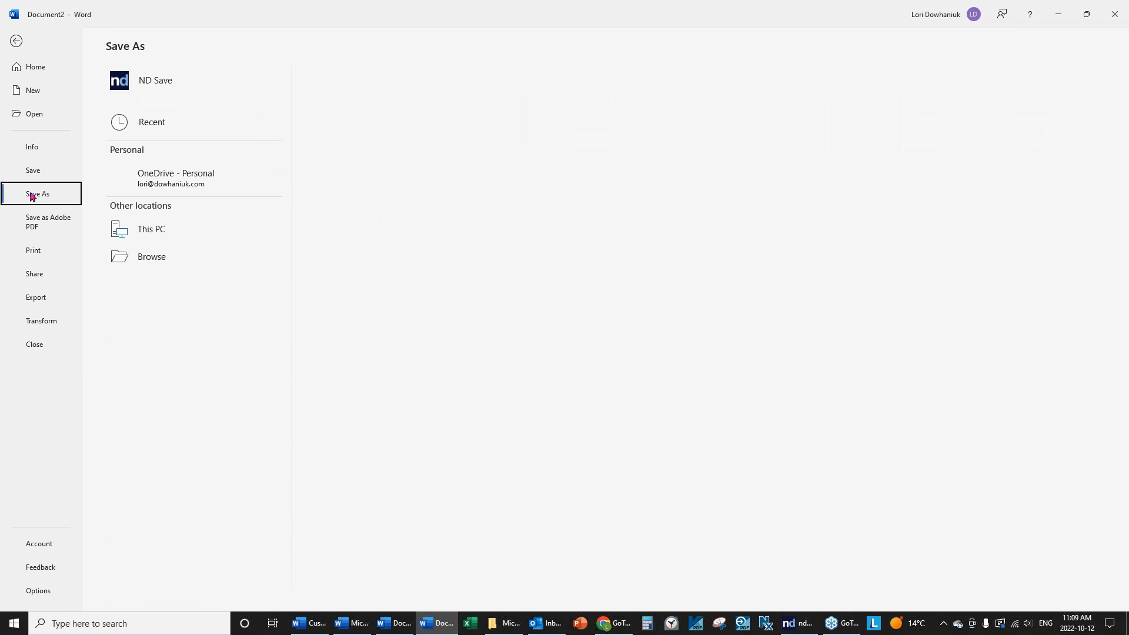
pyautogui.click(115, 253)
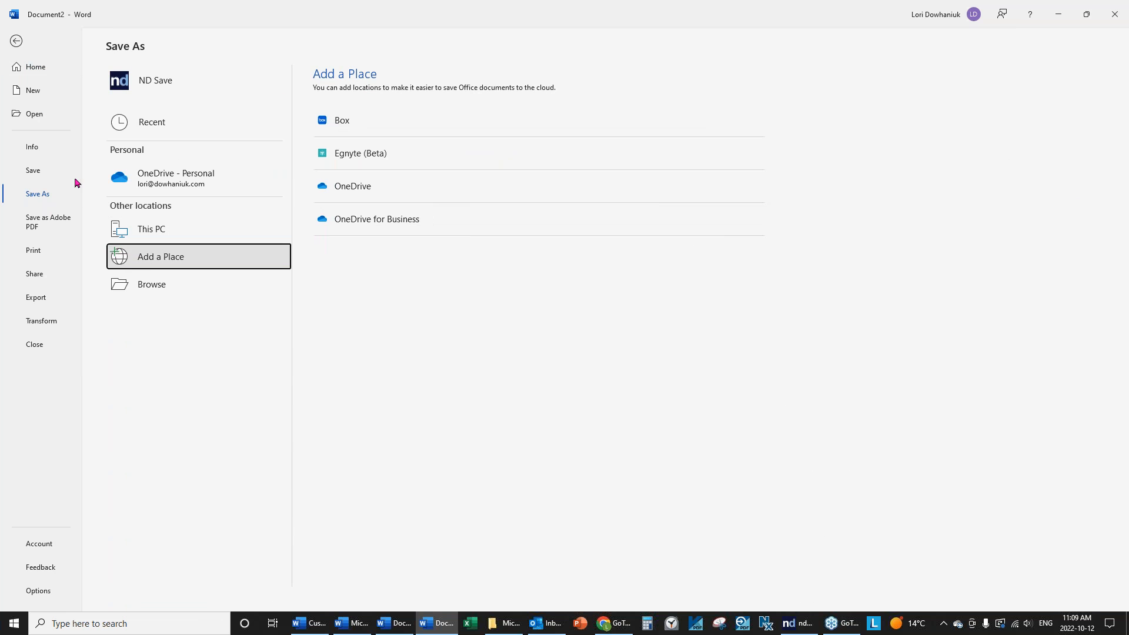
pyautogui.click(163, 288)
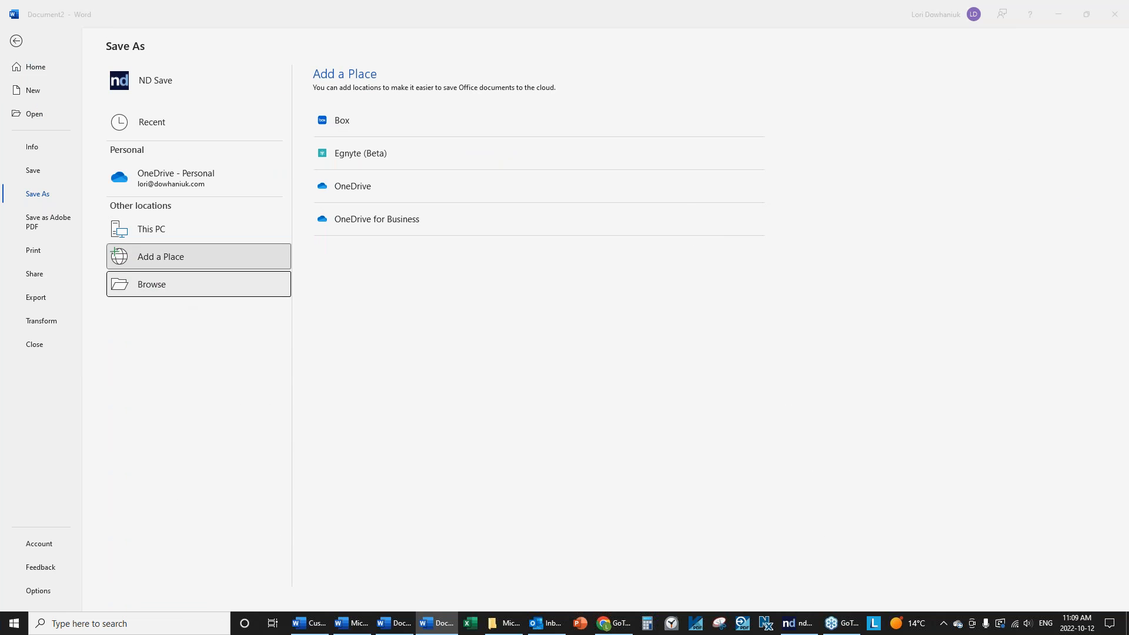
pyautogui.scroll(8, 181, 147)
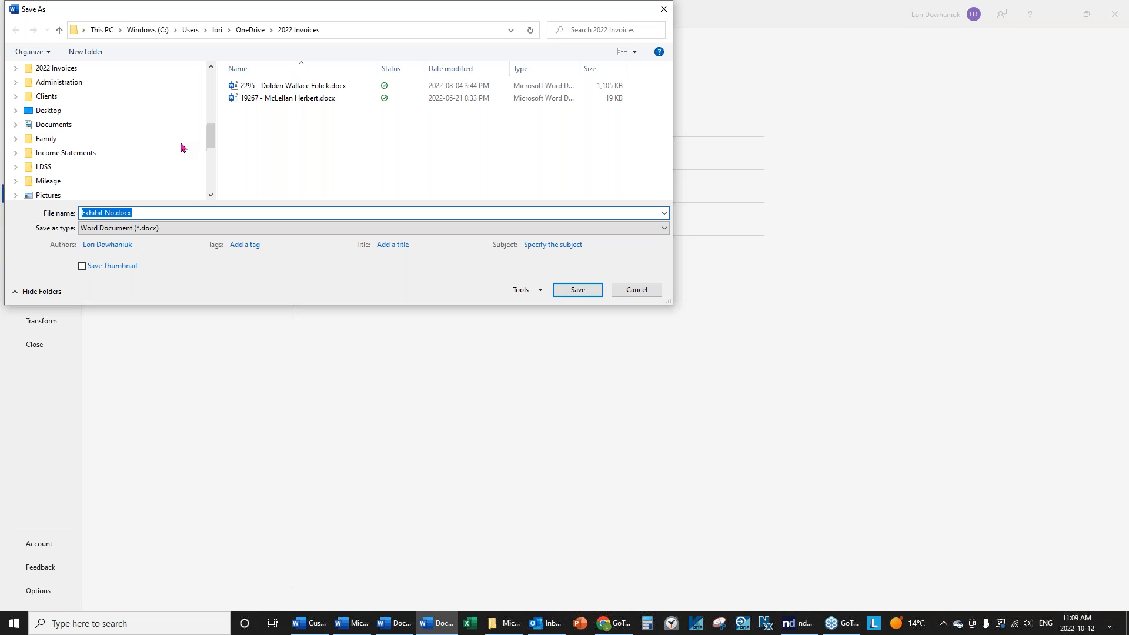
pyautogui.scroll(6, 180, 142)
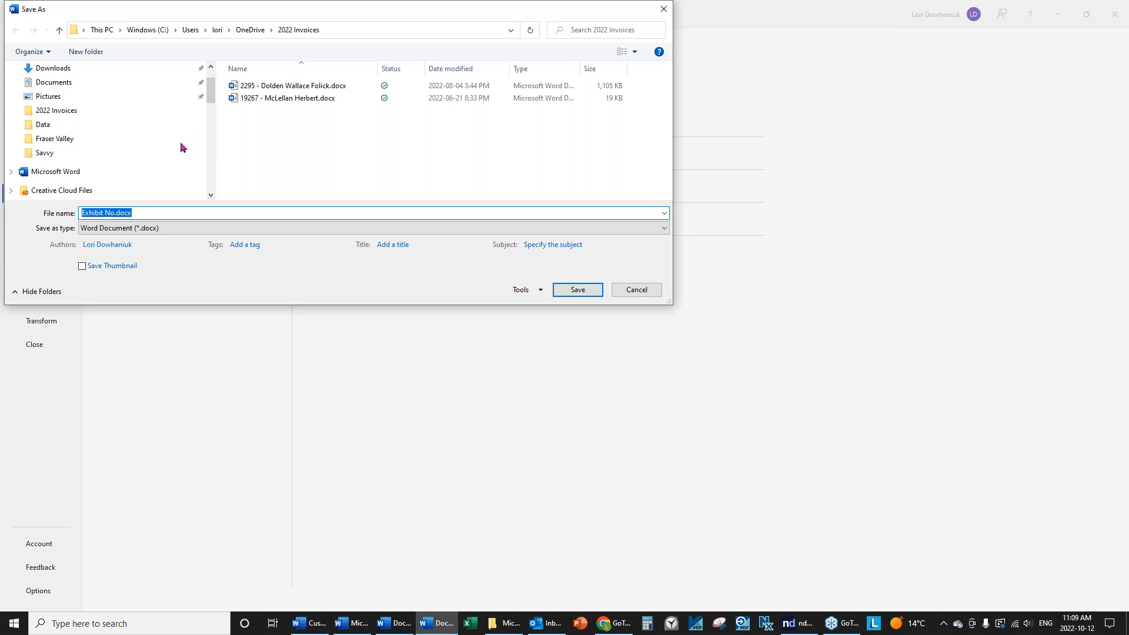
pyautogui.click(57, 165)
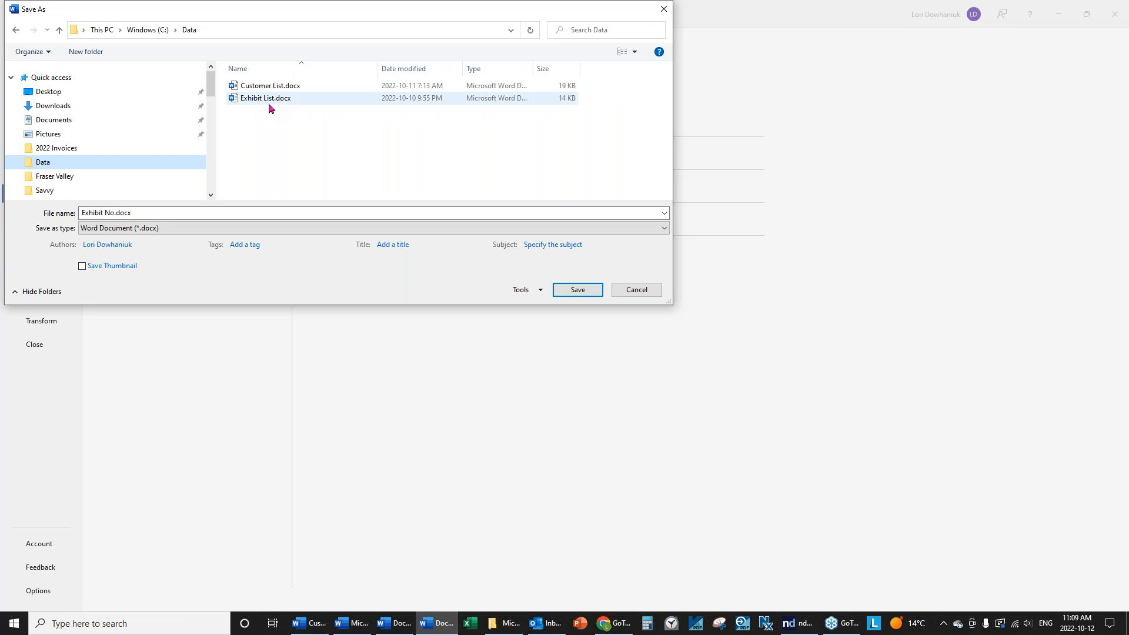
# Name the file Exhibit List and save it, replacing the existing file.
pyautogui.click(164, 210)
pyautogui.write('Exhibit')
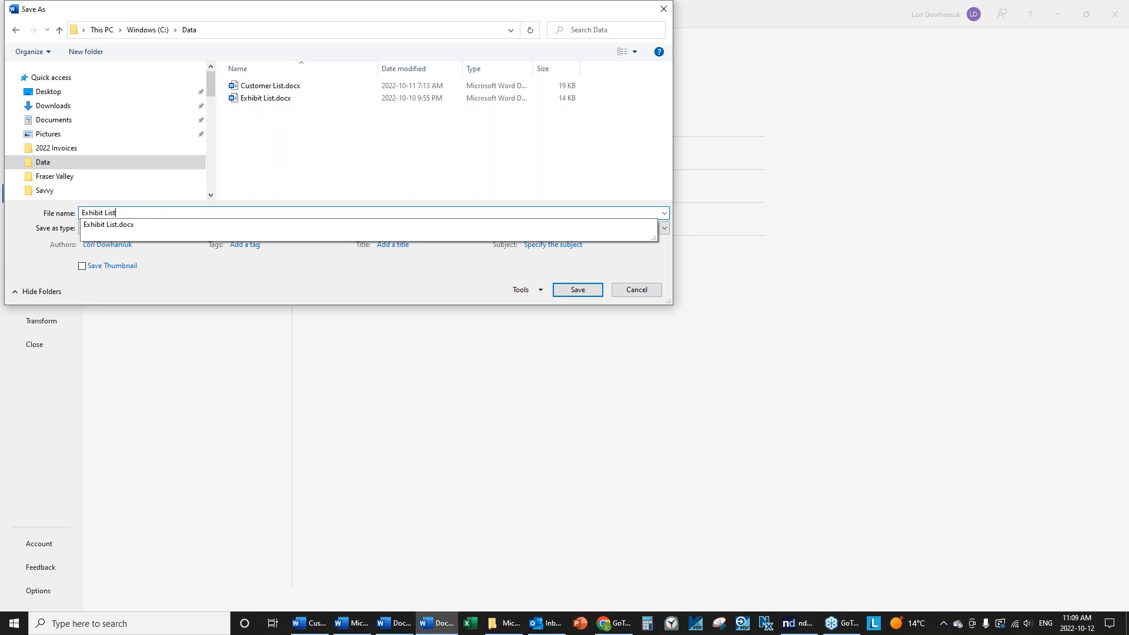
pyautogui.click(582, 291)
pyautogui.click(558, 334)
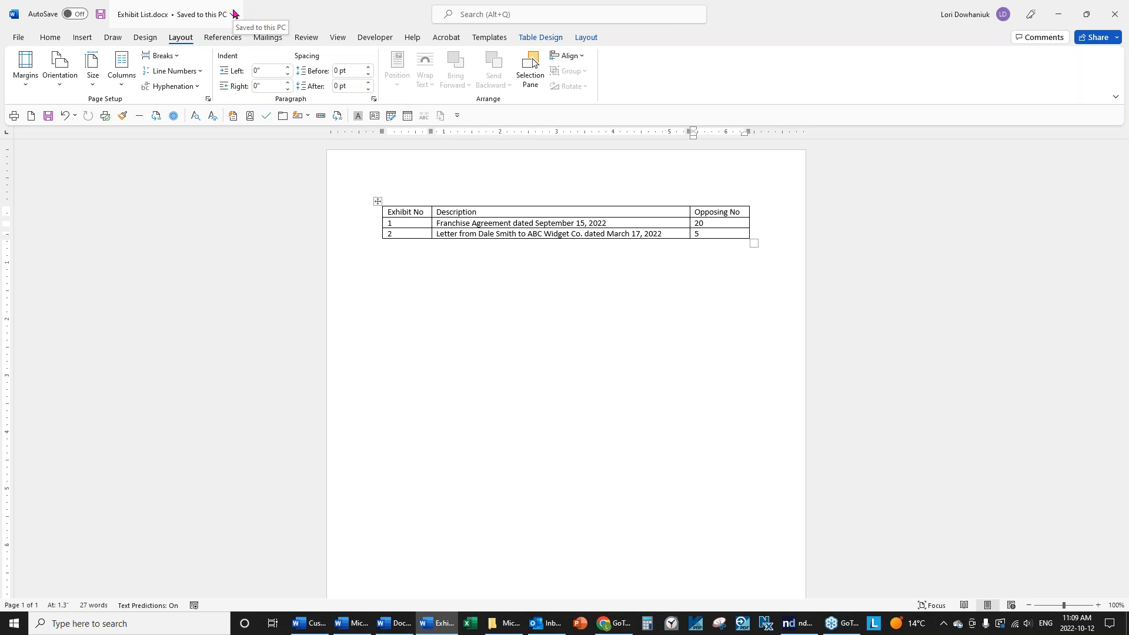
# Close Exhibit List.docx from the File menu.
pyautogui.click(17, 39)
pyautogui.click(37, 348)
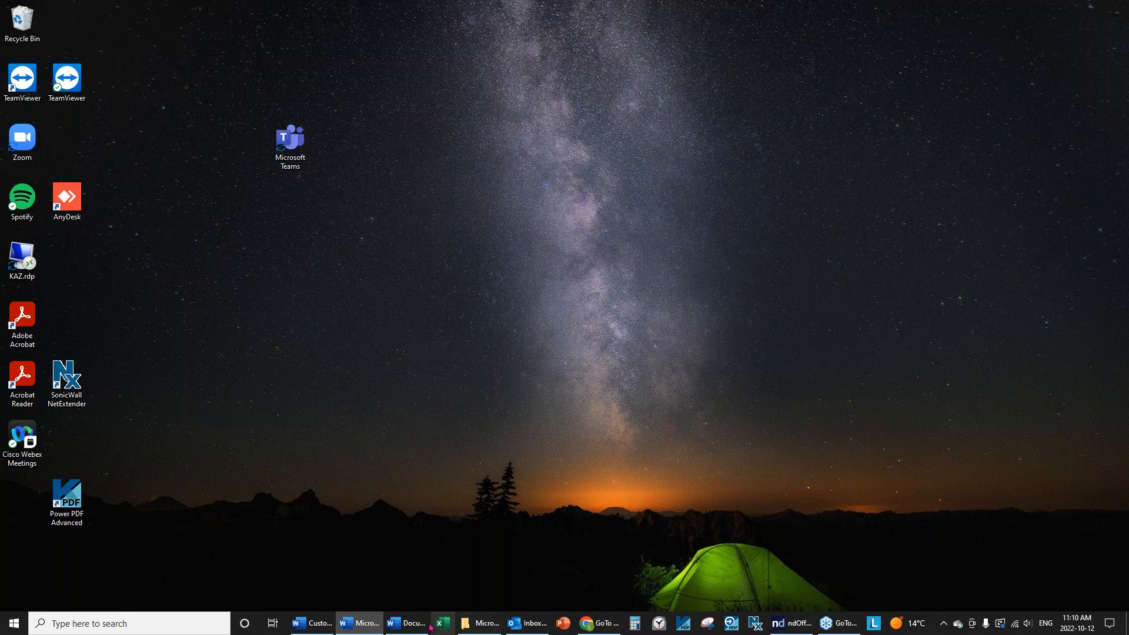
# Switch to the blank Document1 window from the Word taskbar previews.
pyautogui.moveTo(424, 626)
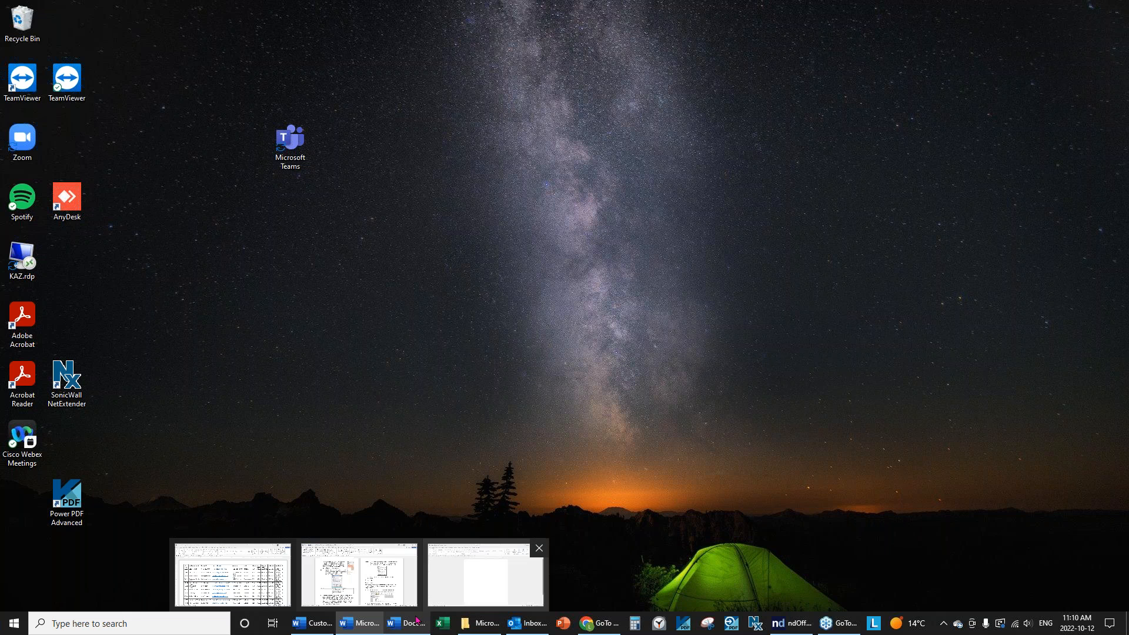
pyautogui.click(458, 583)
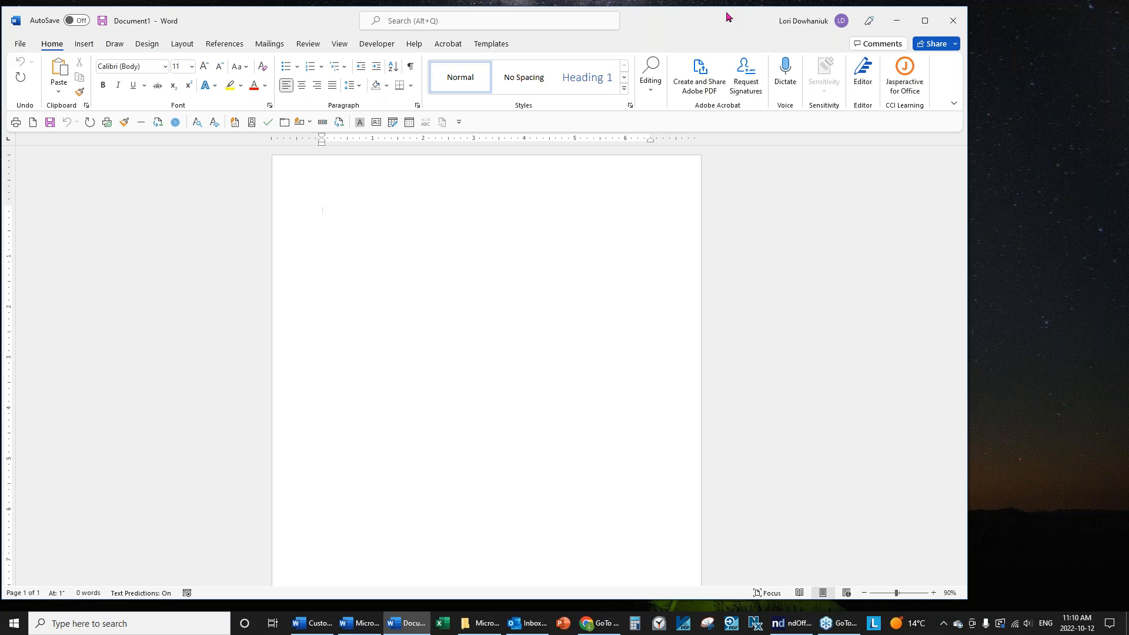
# Start a Labels mail merge from the Mailings tab's Start Mail Merge menu.
pyautogui.click(262, 47)
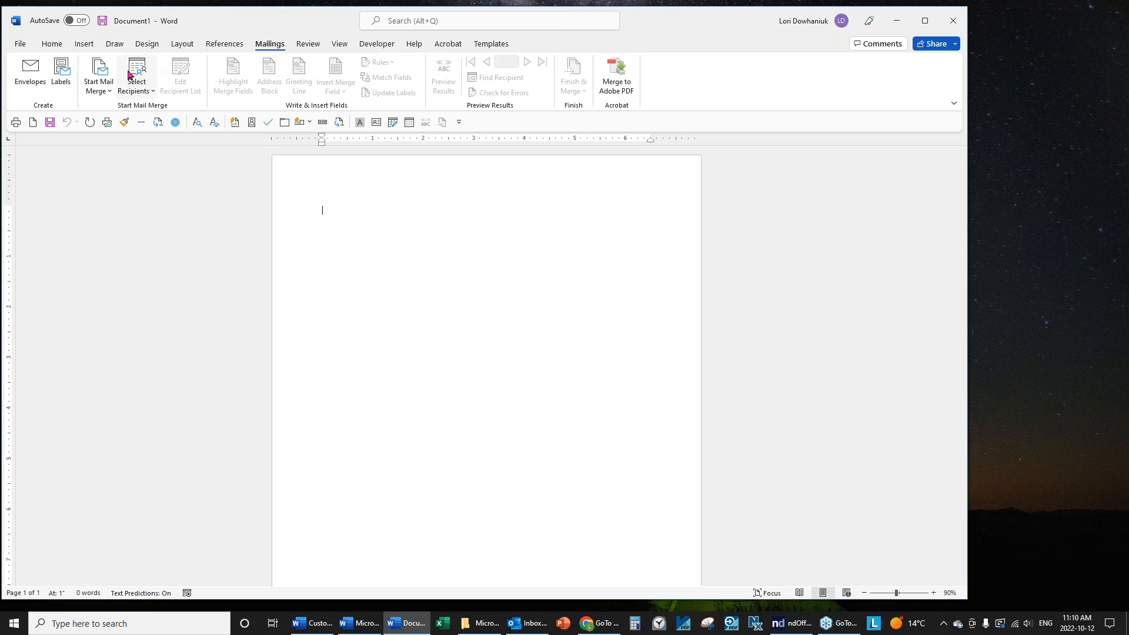
pyautogui.click(90, 94)
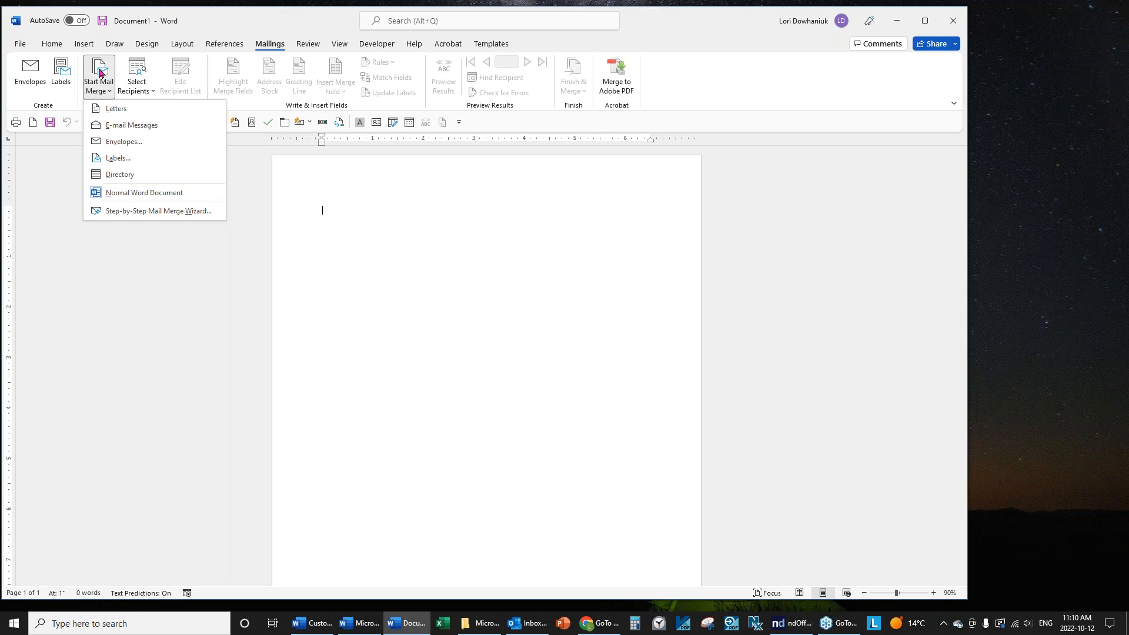
pyautogui.click(119, 158)
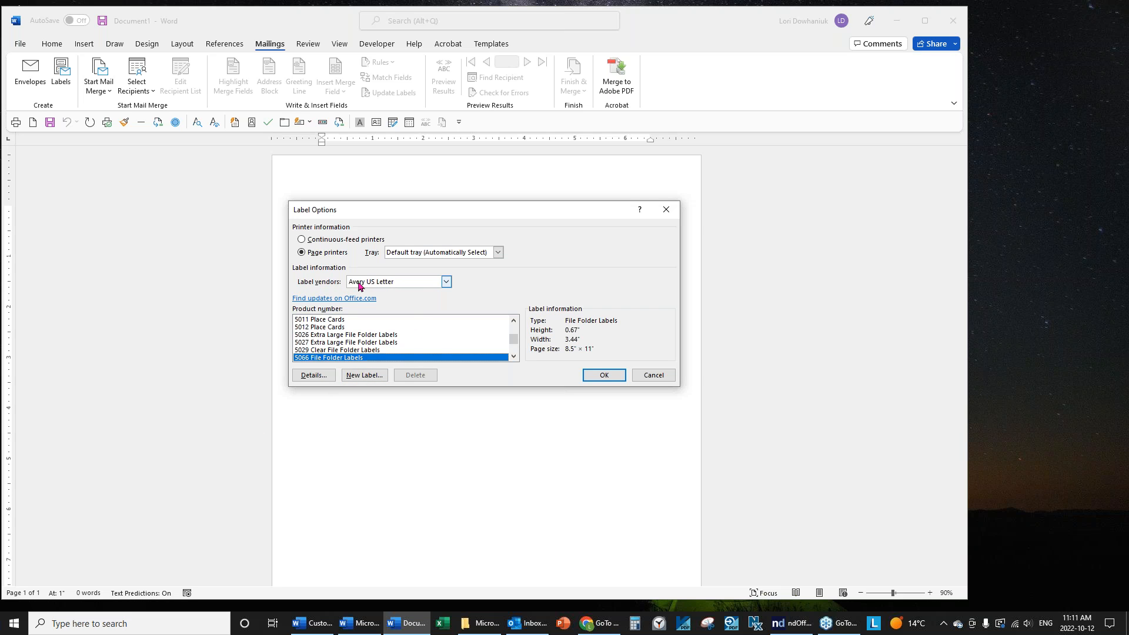
# Choose Avery US Letter from the Label vendors list in Label Options.
pyautogui.click(449, 284)
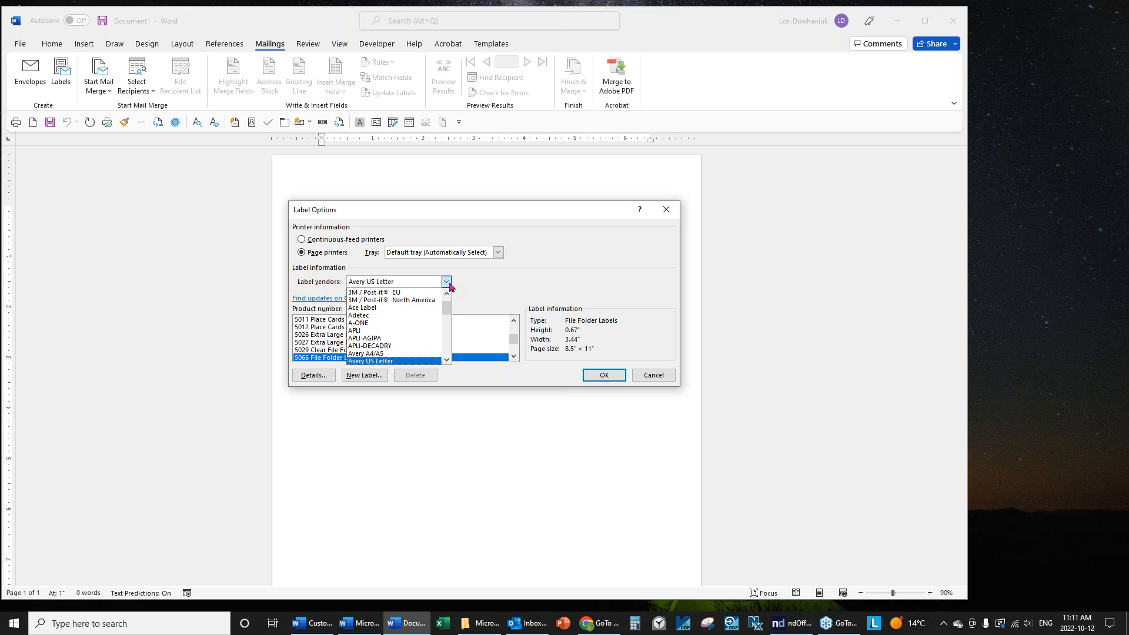
pyautogui.scroll(1, 445, 302)
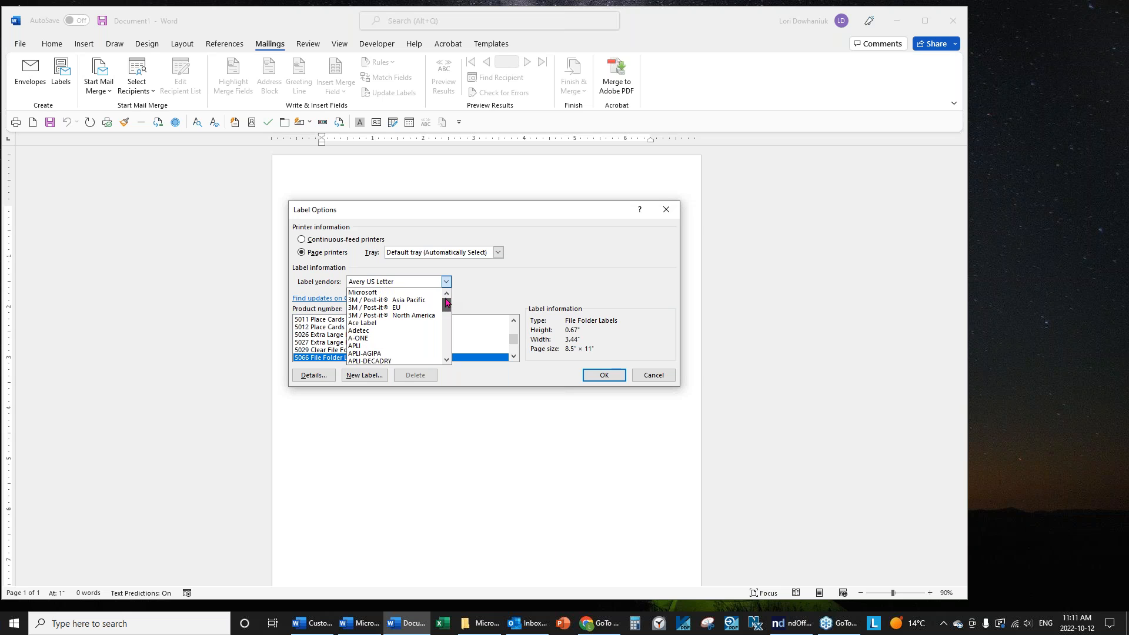
pyautogui.click(448, 352)
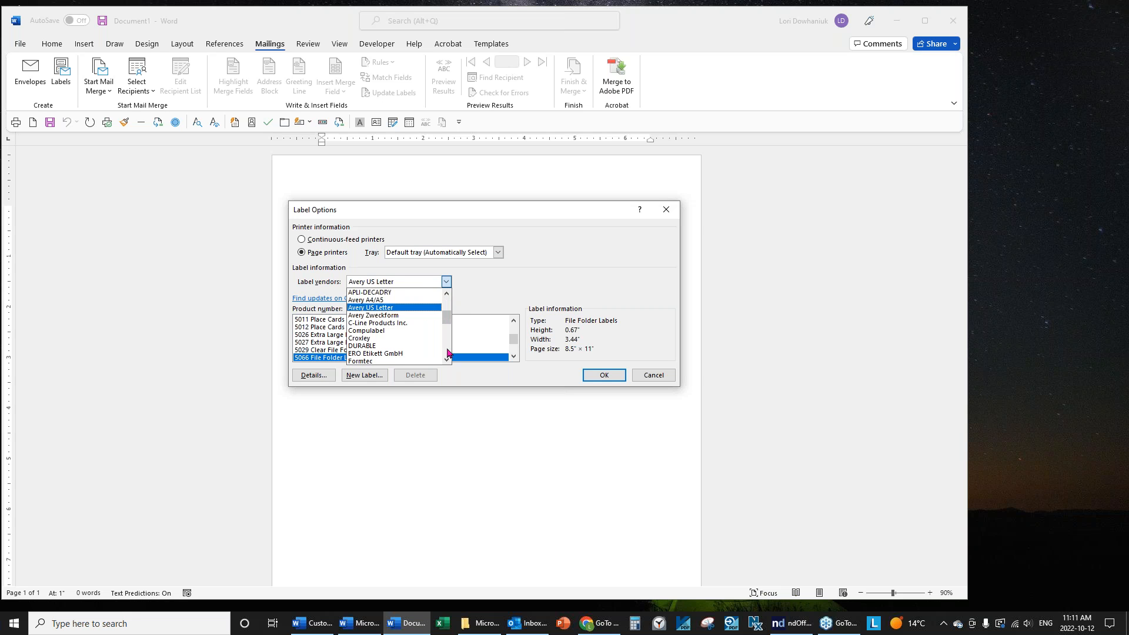
pyautogui.click(448, 353)
pyautogui.click(448, 353)
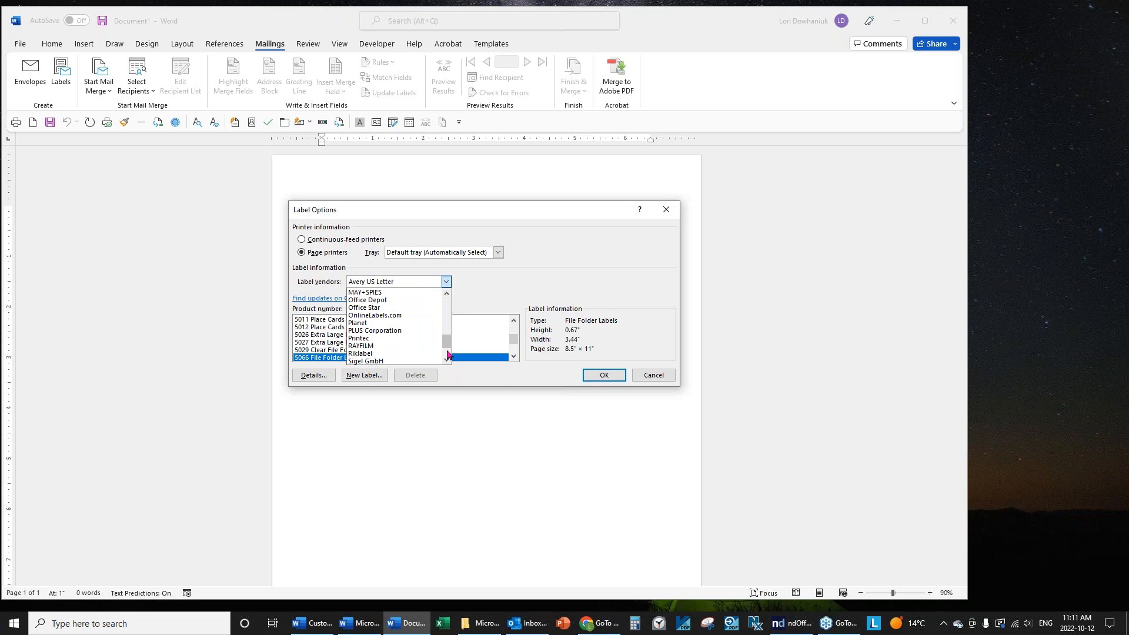
pyautogui.scroll(1, 446, 339)
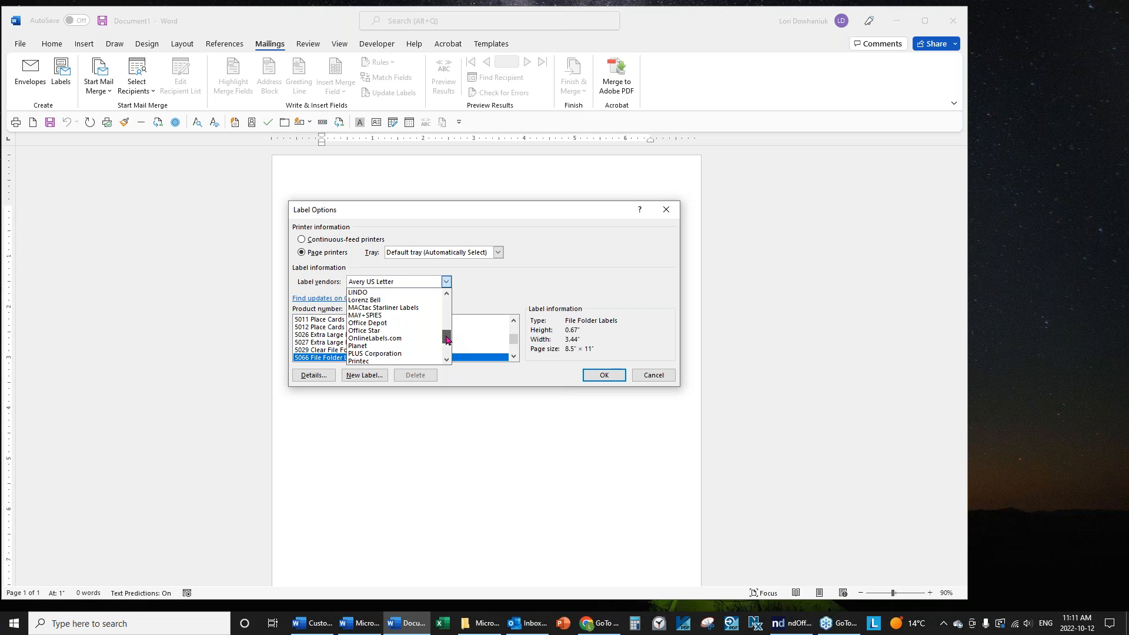
pyautogui.moveTo(446, 339)
pyautogui.mouseDown()
pyautogui.moveTo(445, 306)
pyautogui.moveTo(445, 318)
pyautogui.mouseUp()
pyautogui.click(365, 301)
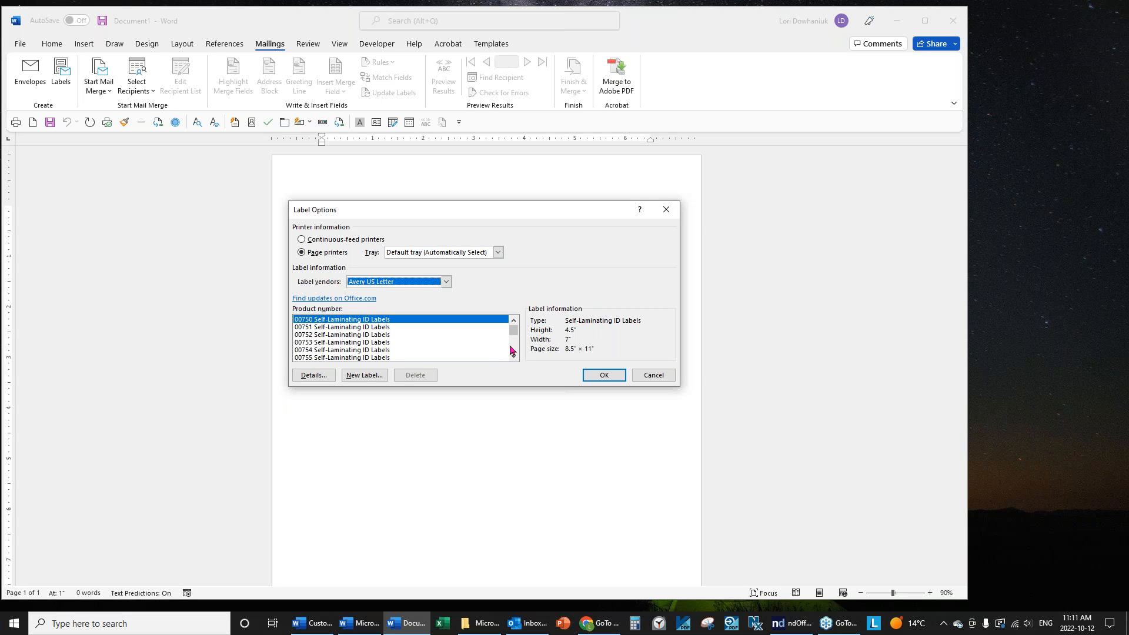
# Select product 5066 File Folder Labels and confirm to create the label sheet.
pyautogui.scroll(-5, 515, 353)
pyautogui.click(378, 351)
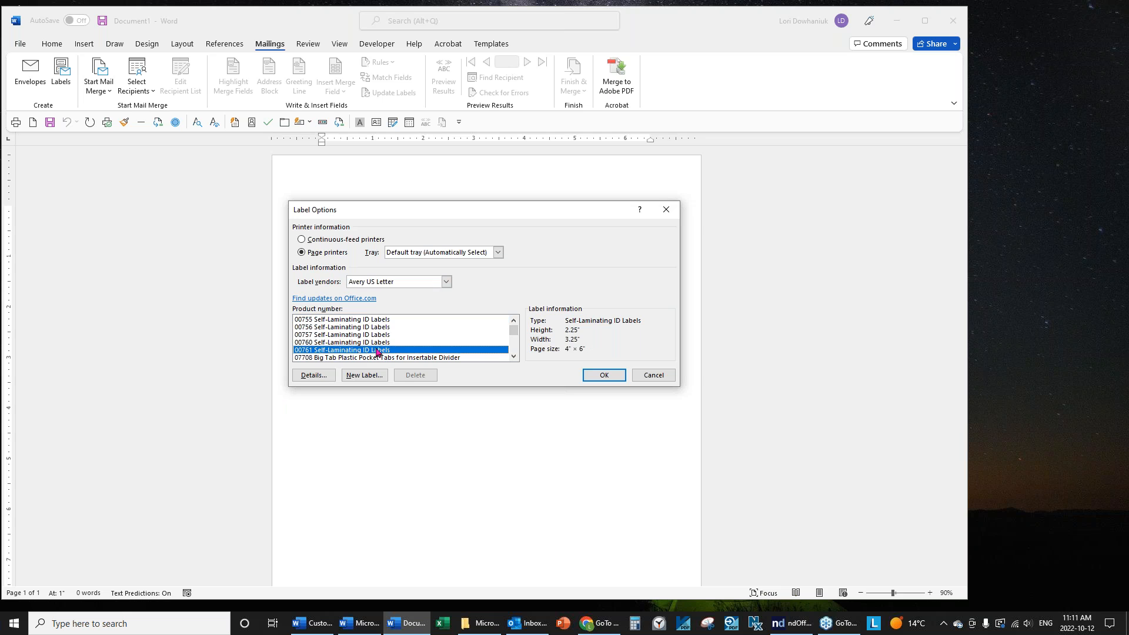
pyautogui.press('5')
pyautogui.scroll(-2, 378, 351)
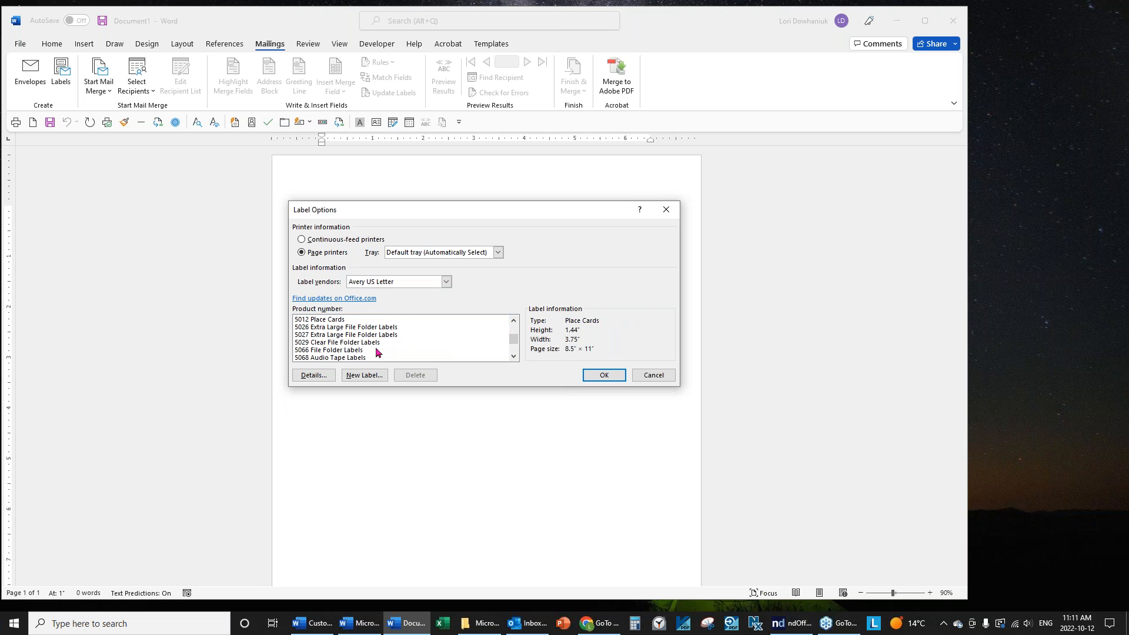
pyautogui.scroll(1, 377, 351)
pyautogui.click(344, 351)
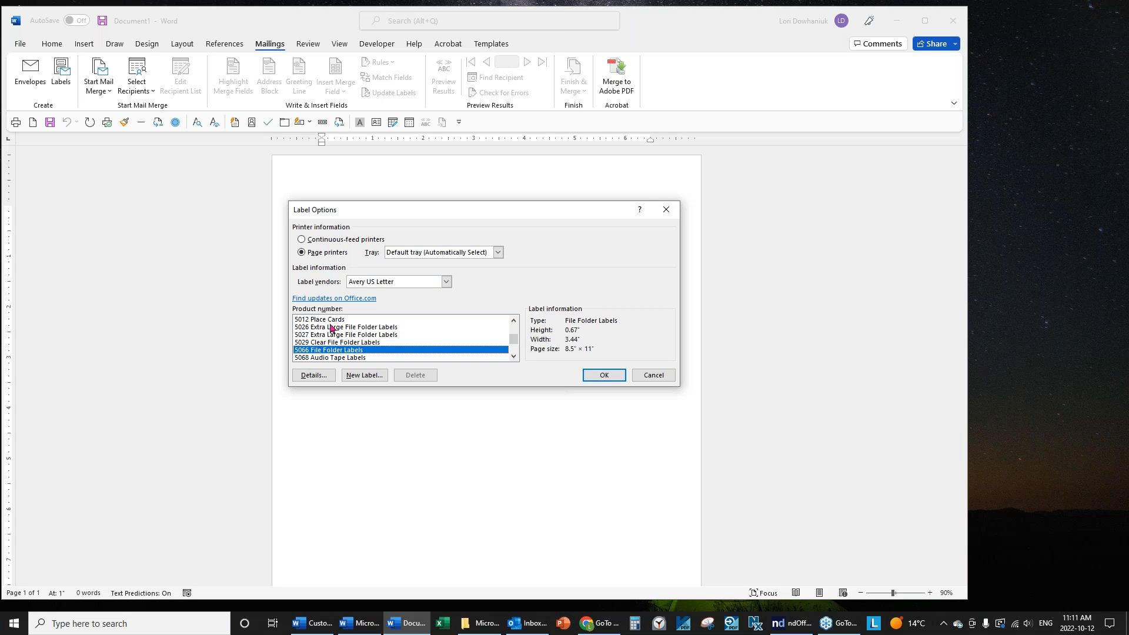
pyautogui.moveTo(515, 339); pyautogui.dragTo(515, 331)
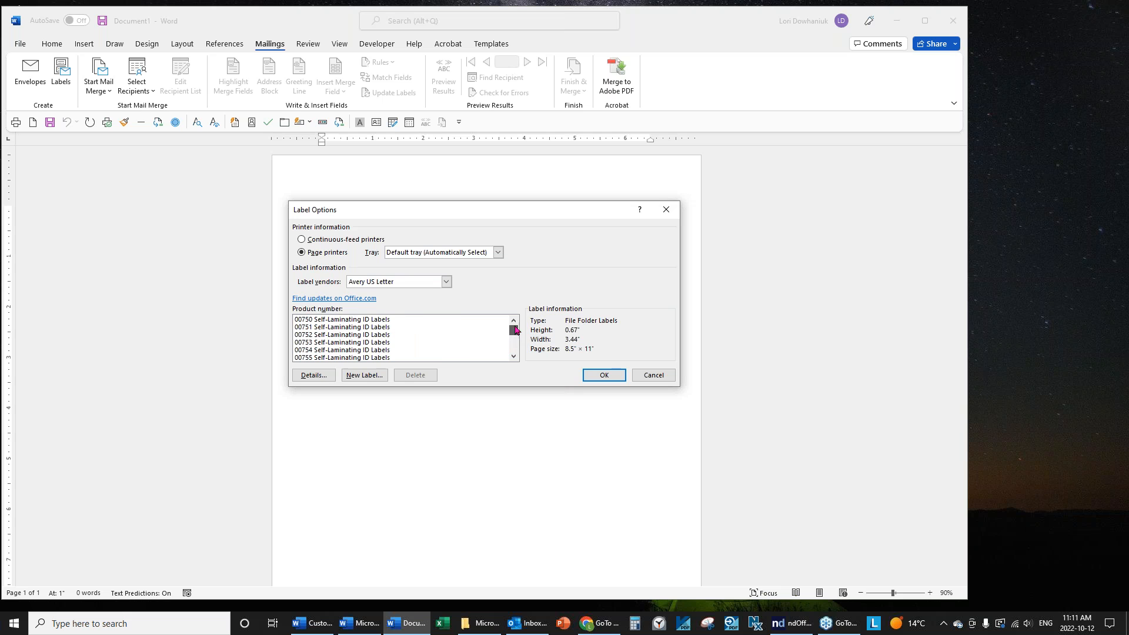
pyautogui.click(401, 322)
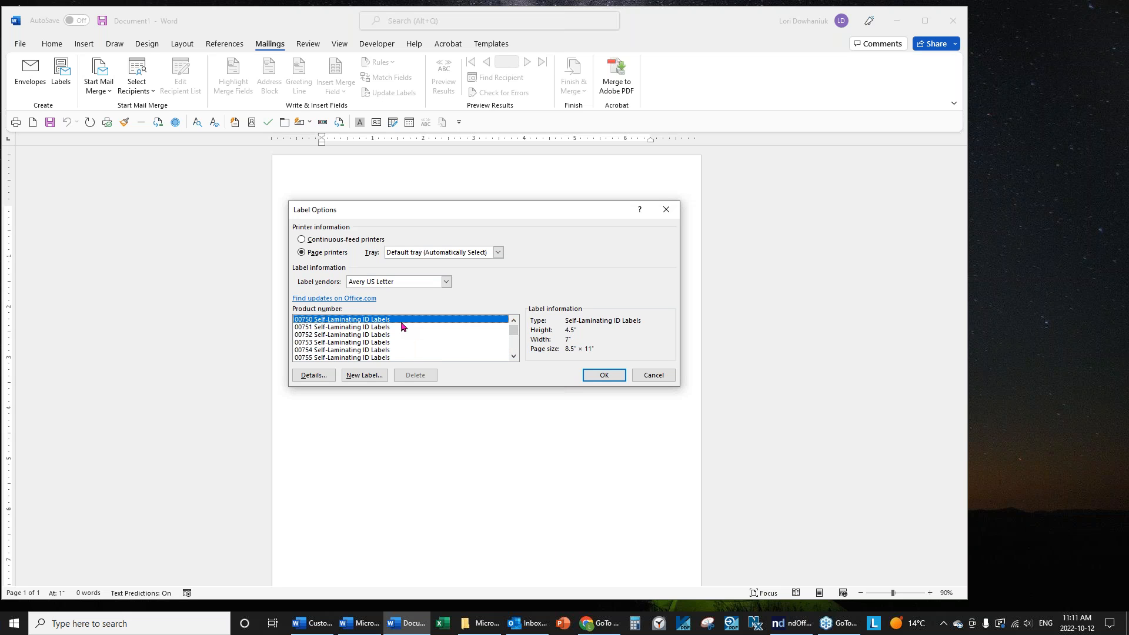
pyautogui.write('5066 File Folder')
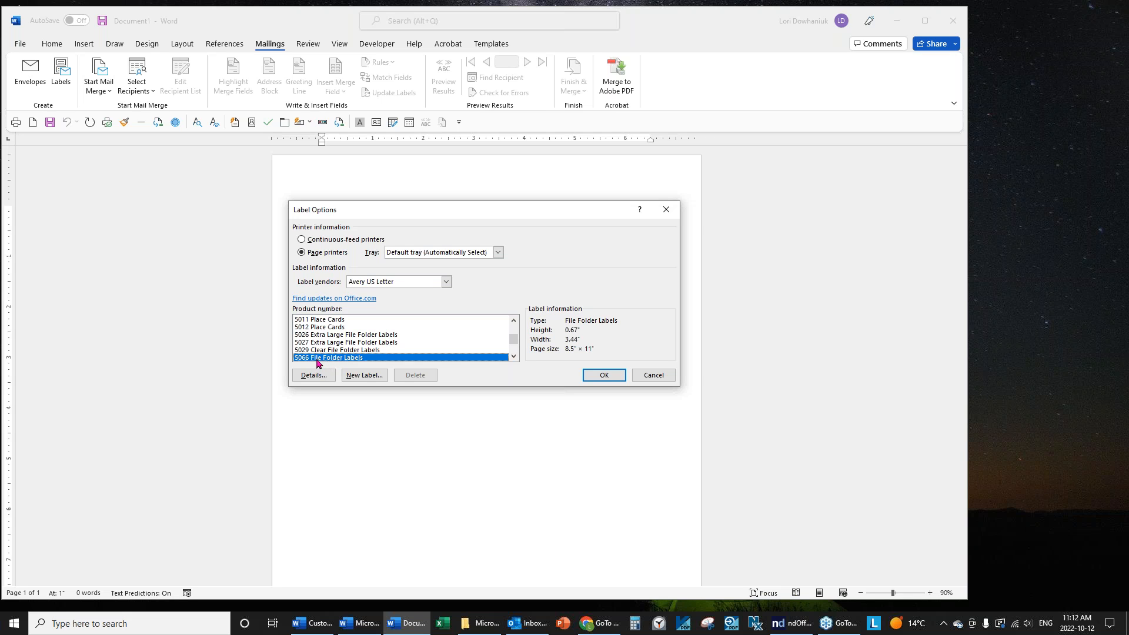
pyautogui.click(603, 375)
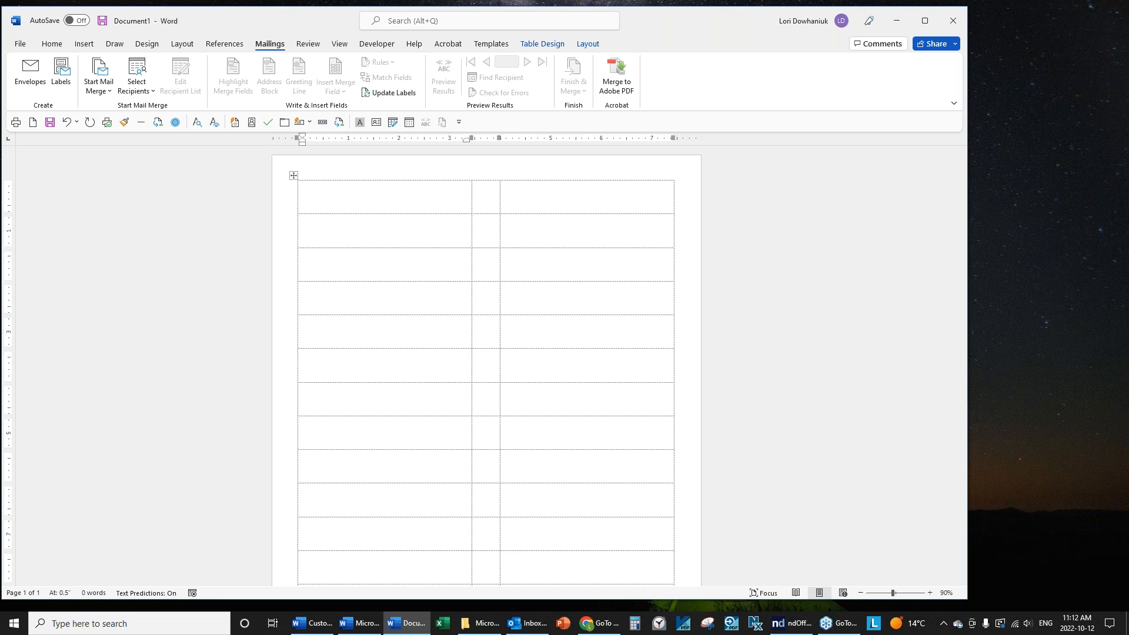
# Turn on table gridlines so each label cell's boundary shows on the page.
pyautogui.click(588, 44)
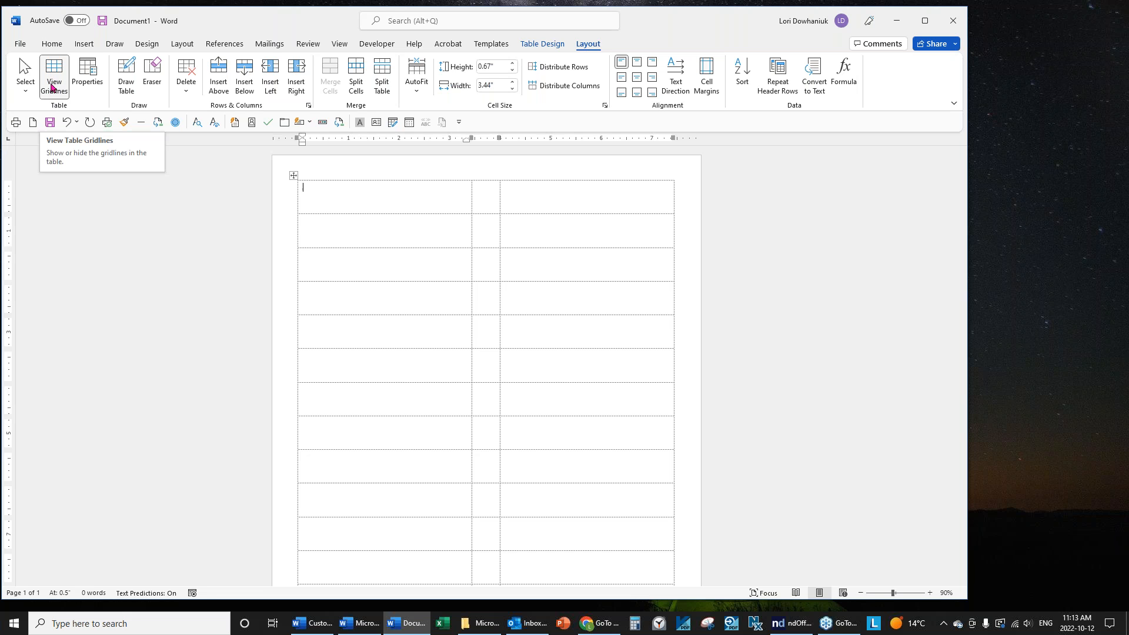
pyautogui.click(51, 85)
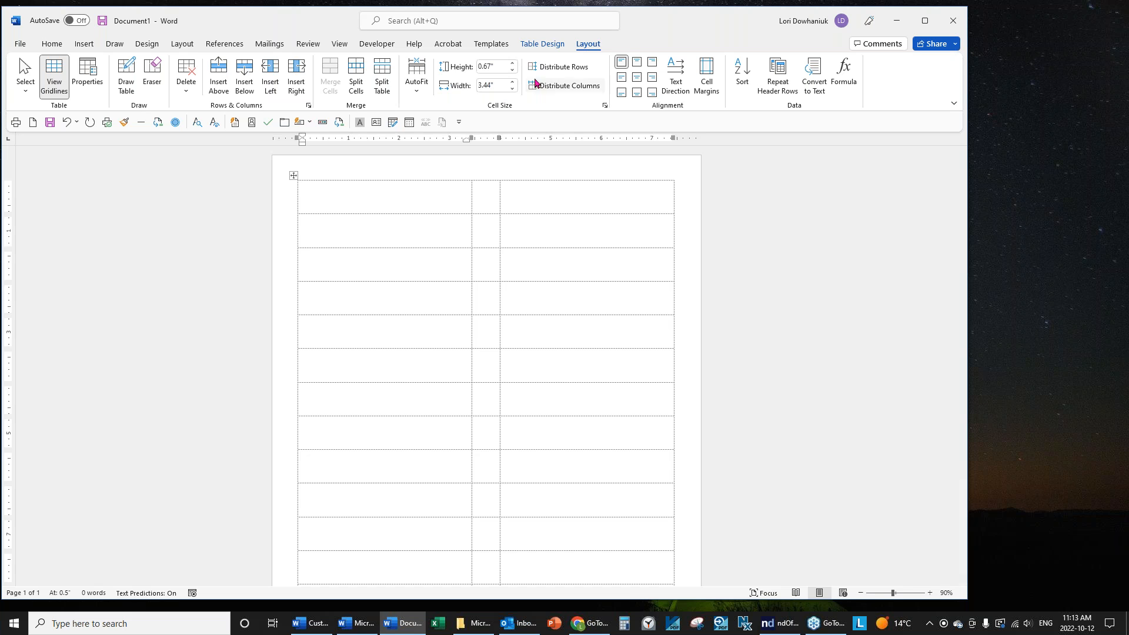
# From Mailings, choose Select Recipients > Use an Existing List to open the Select Data Source browser.
pyautogui.click(268, 44)
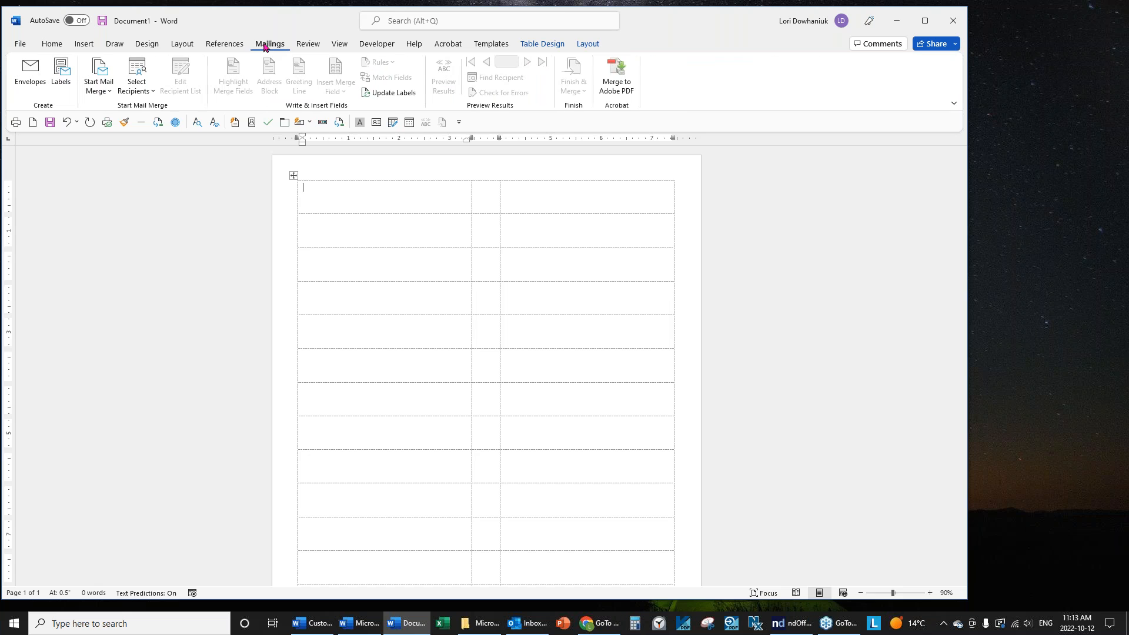
pyautogui.click(146, 97)
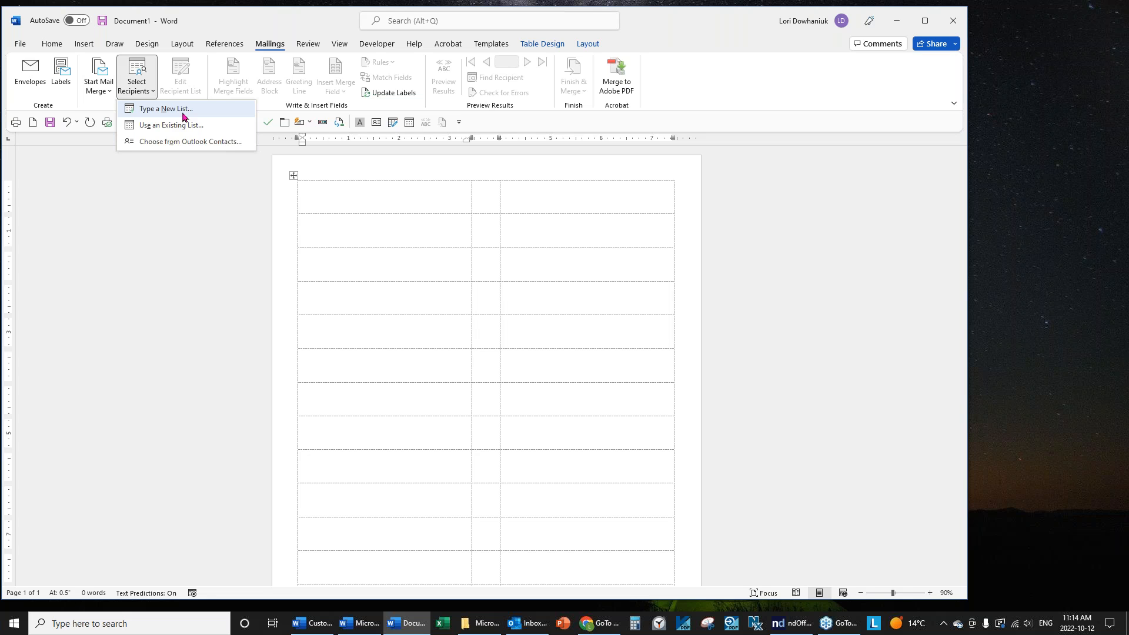
pyautogui.click(159, 134)
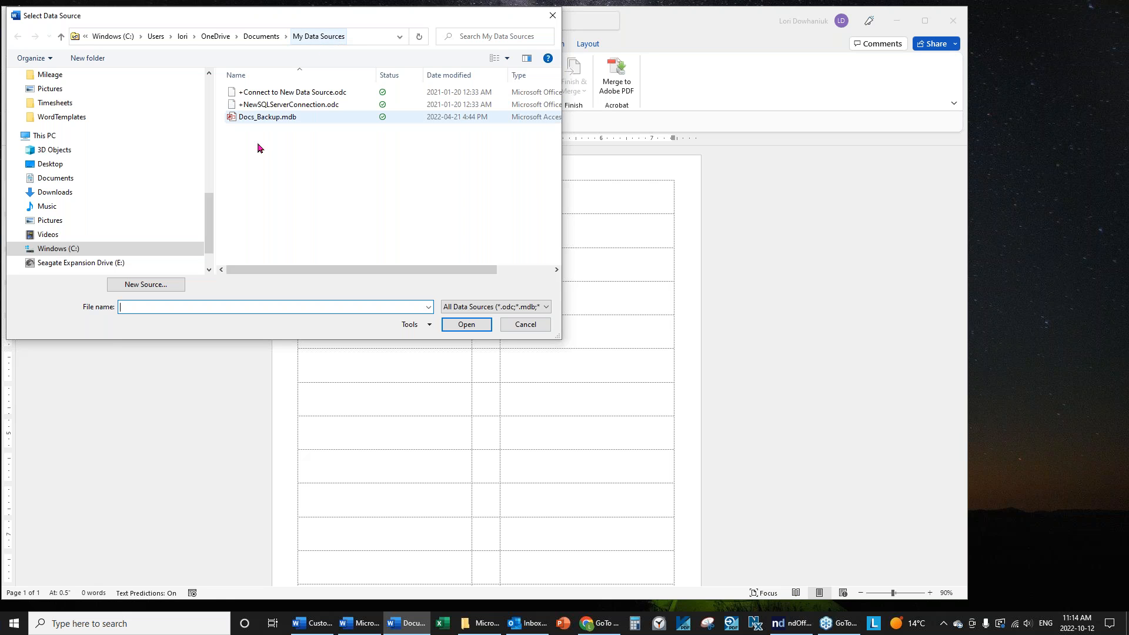
# Open Exhibit List.docx from the Data folder as the labels' data source.
pyautogui.moveTo(211, 212); pyautogui.dragTo(210, 83)
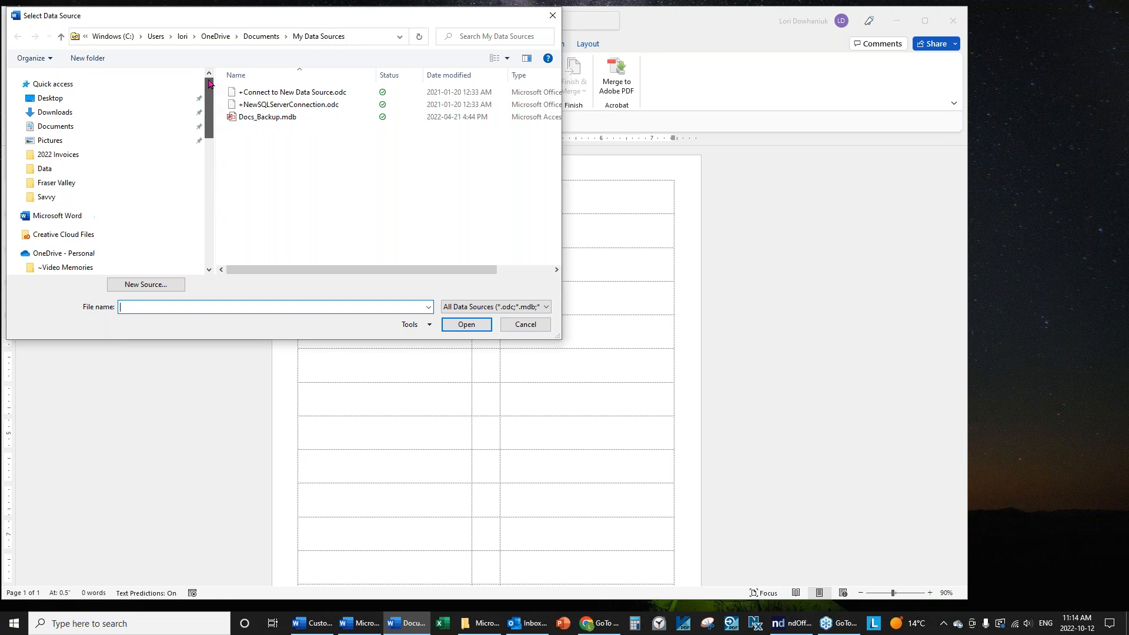
pyautogui.click(42, 173)
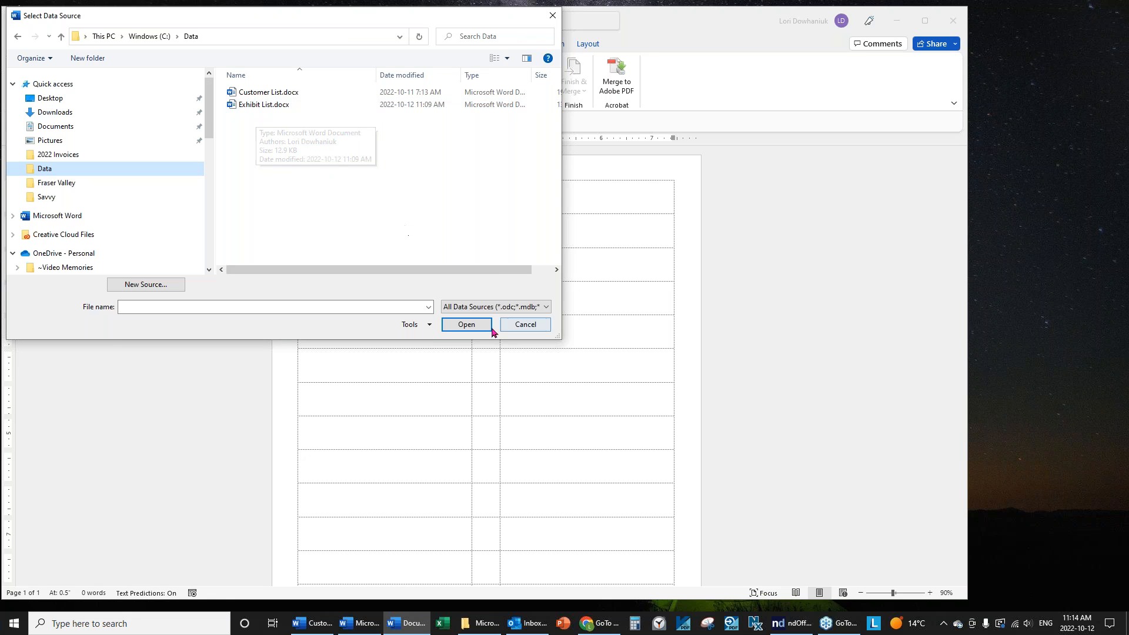
pyautogui.click(542, 311)
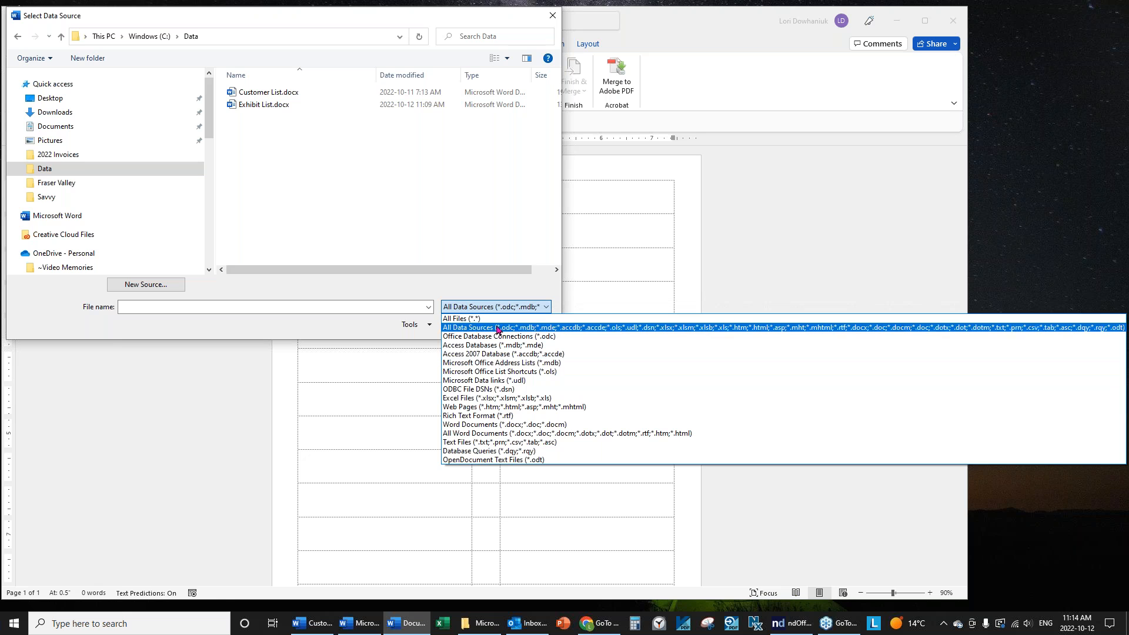
pyautogui.click(243, 111)
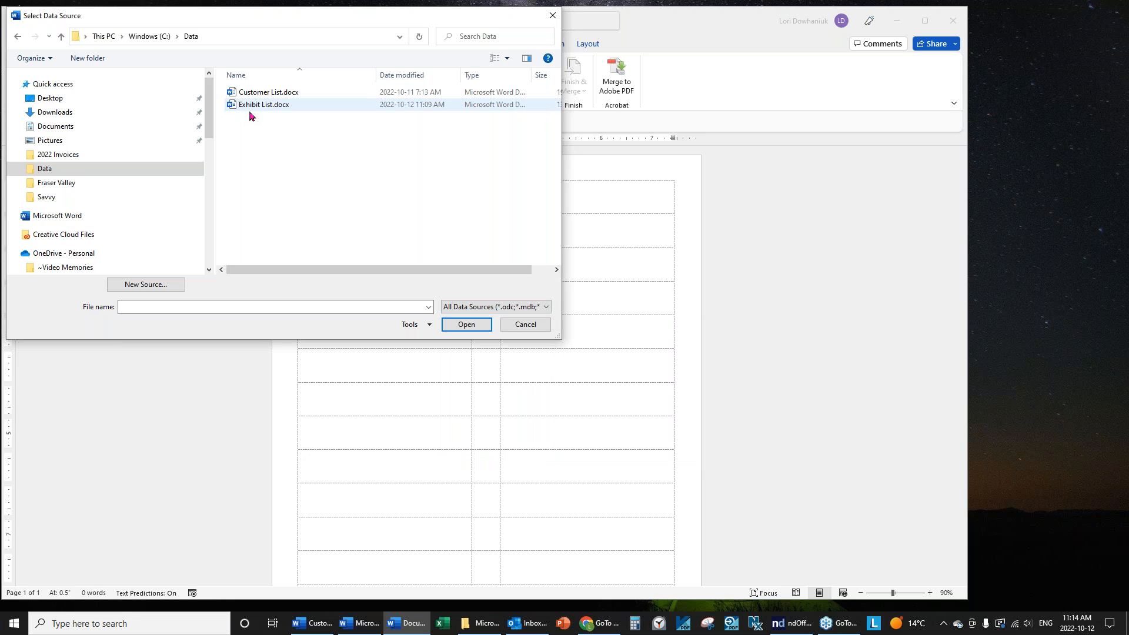
pyautogui.click(264, 105)
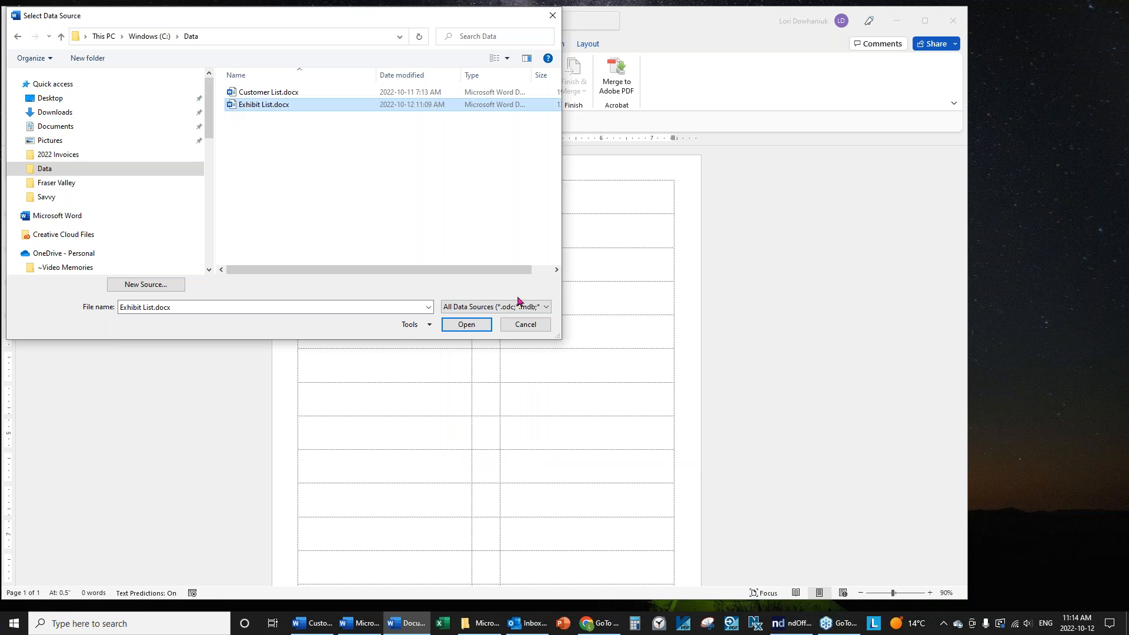
pyautogui.click(467, 325)
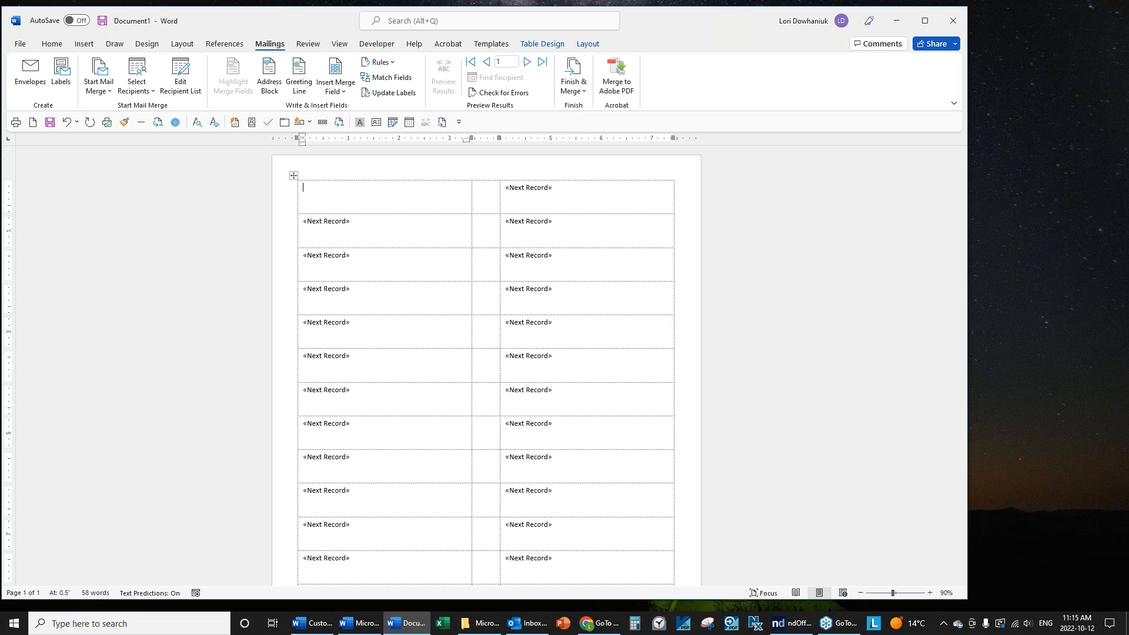
# Zoom the document to Page Width so the label grid spans the window.
pyautogui.click(340, 45)
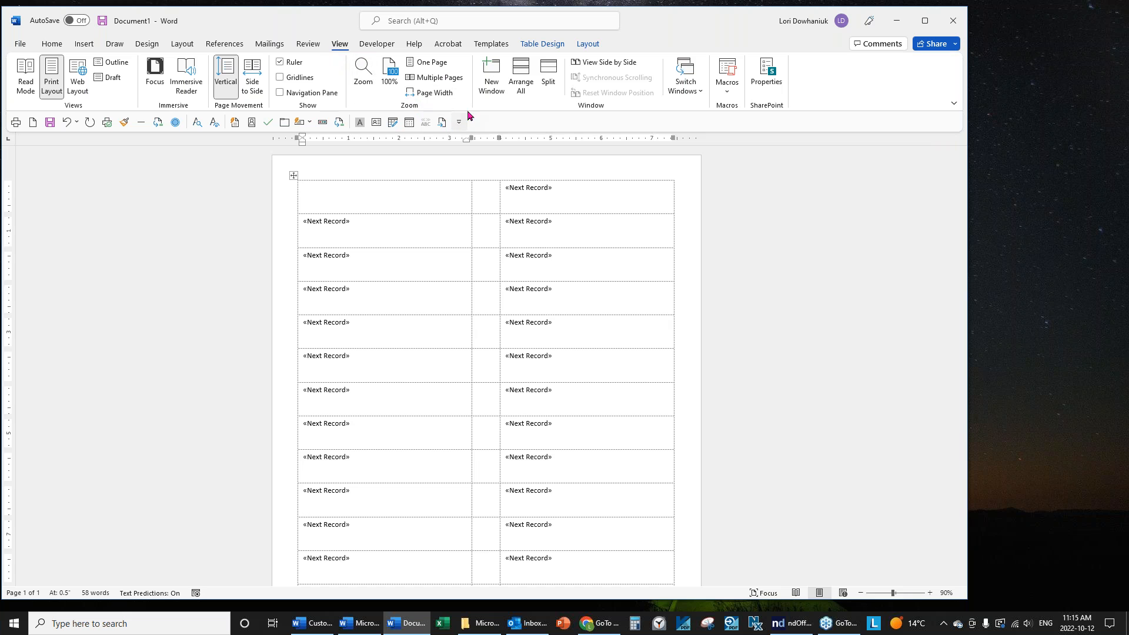
pyautogui.click(427, 94)
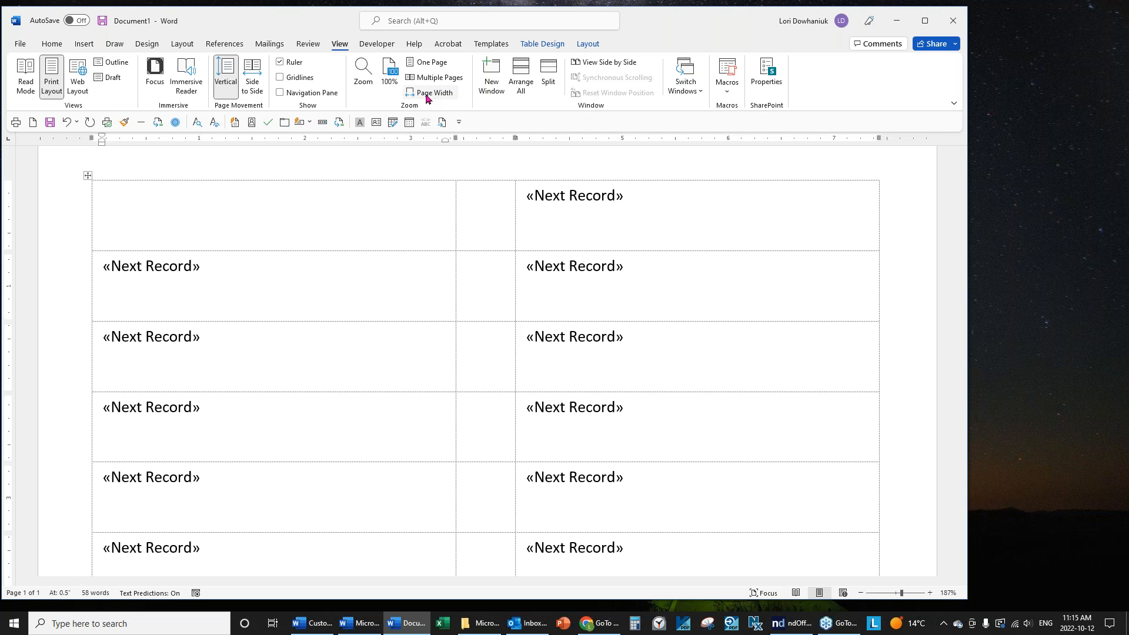
# Insert the «Exhibit_No» and «Description» merge fields into the first label.
pyautogui.click(262, 45)
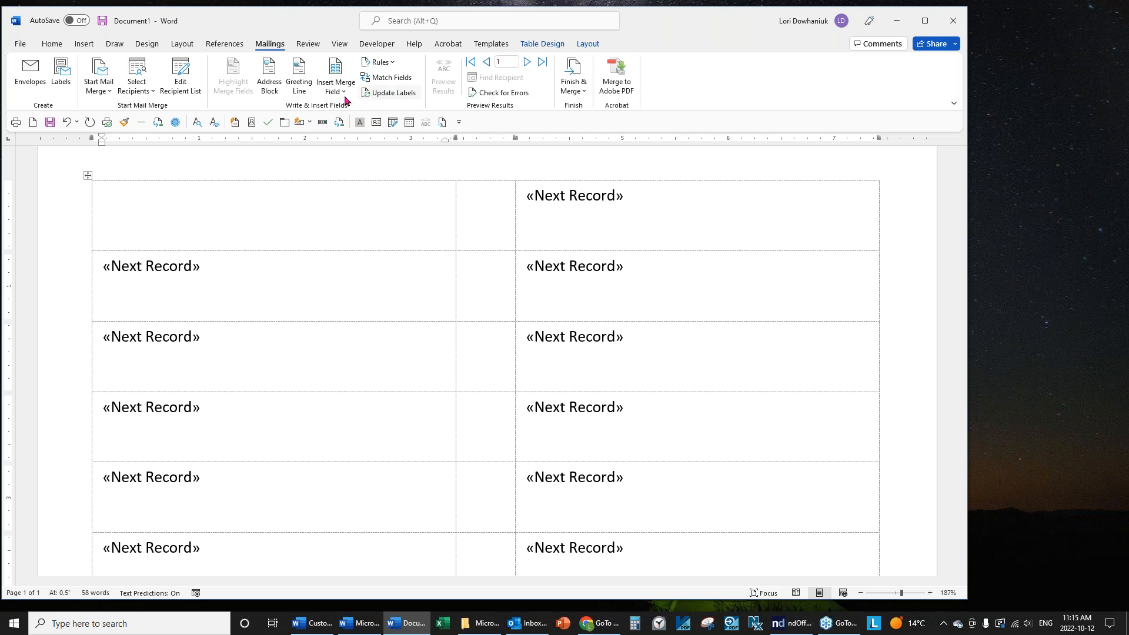
pyautogui.click(327, 96)
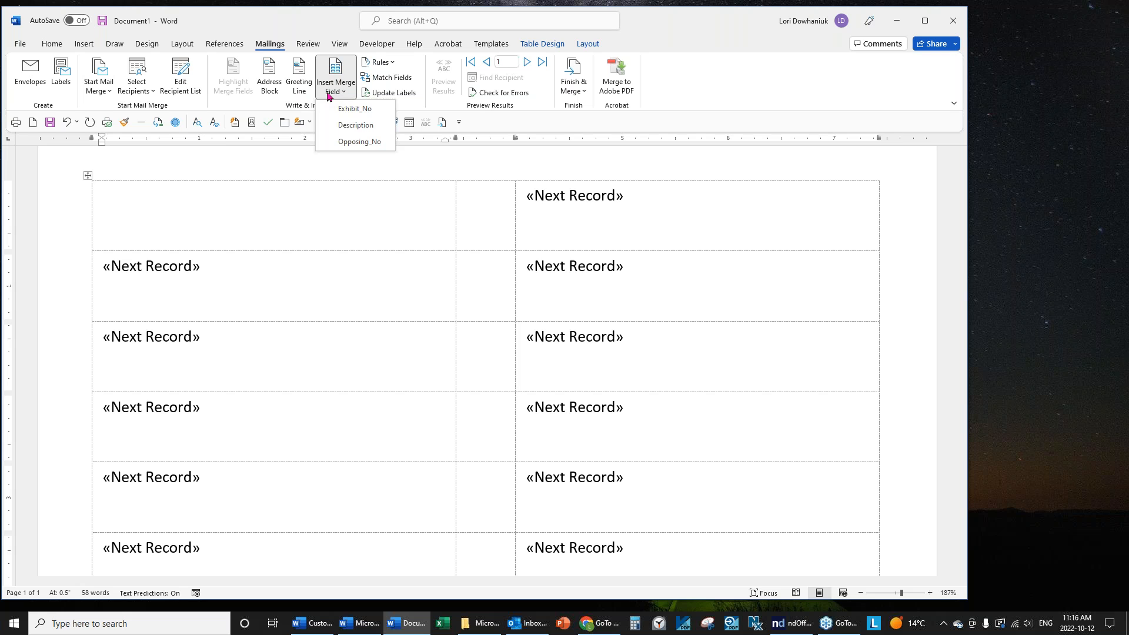
pyautogui.click(339, 109)
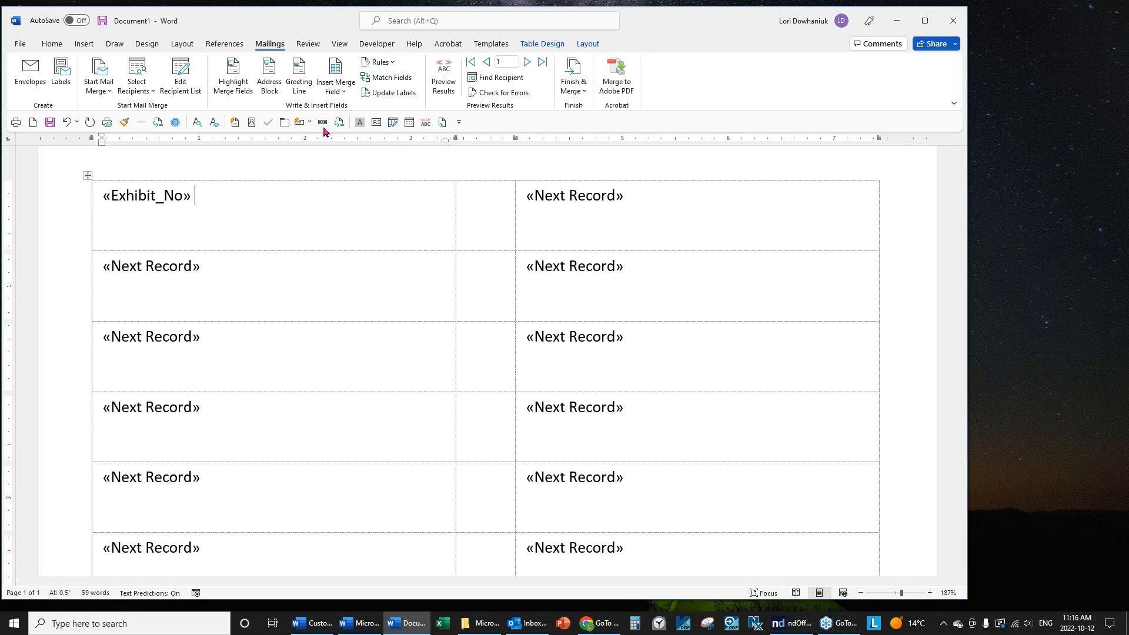
pyautogui.click(335, 88)
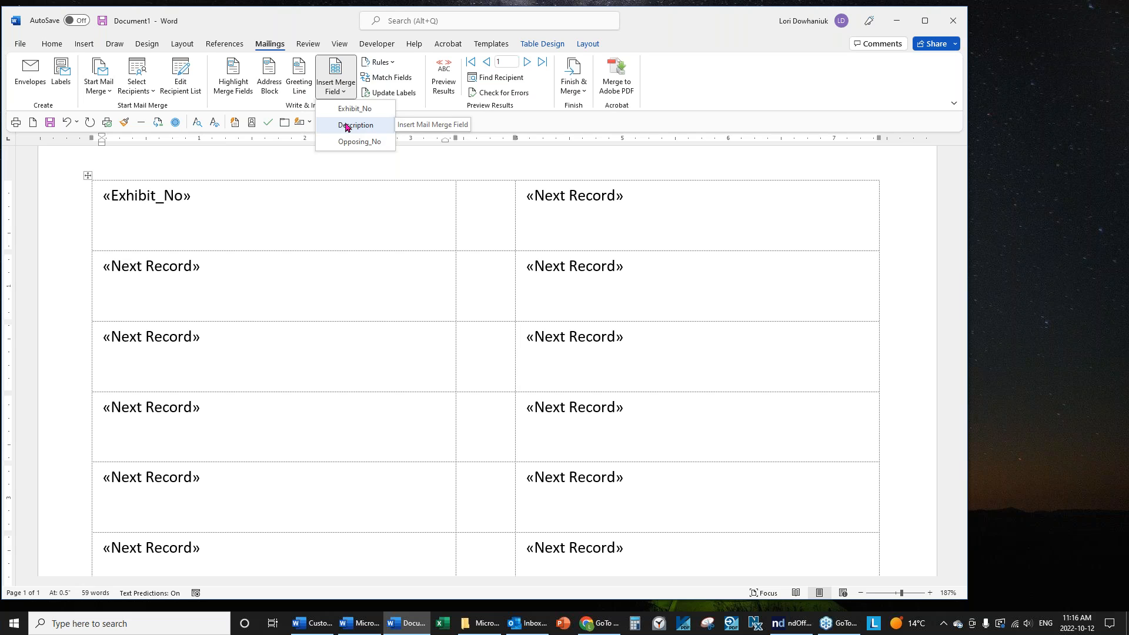
pyautogui.click(355, 125)
# Add the «Opposing_No» merge field on a new second line of the first label.
pyautogui.press('Return')
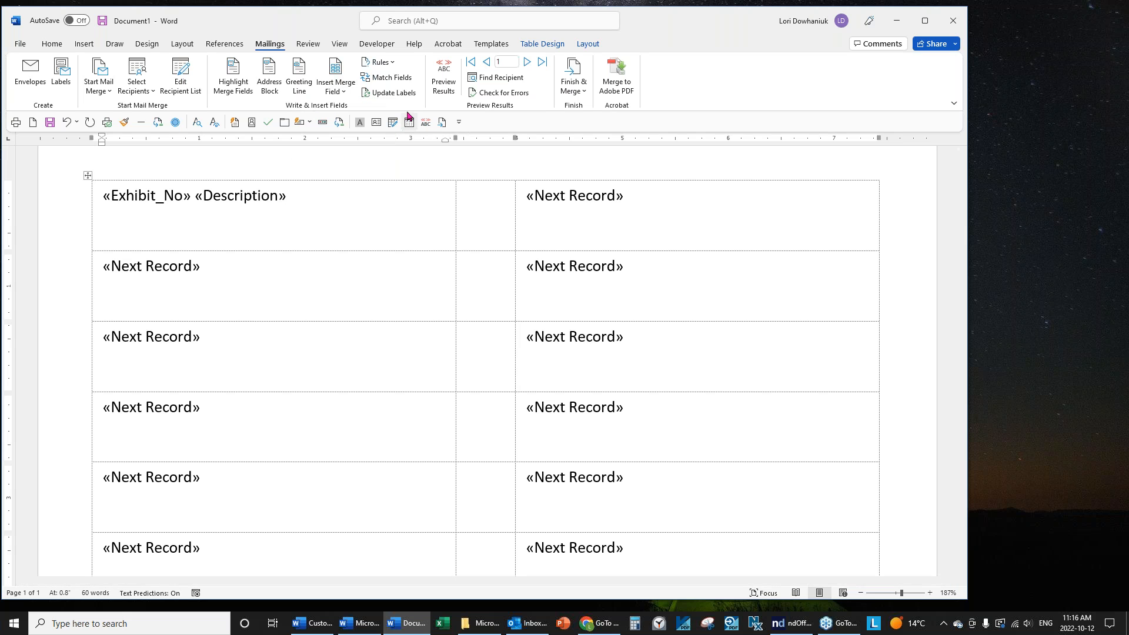
pyautogui.click(344, 92)
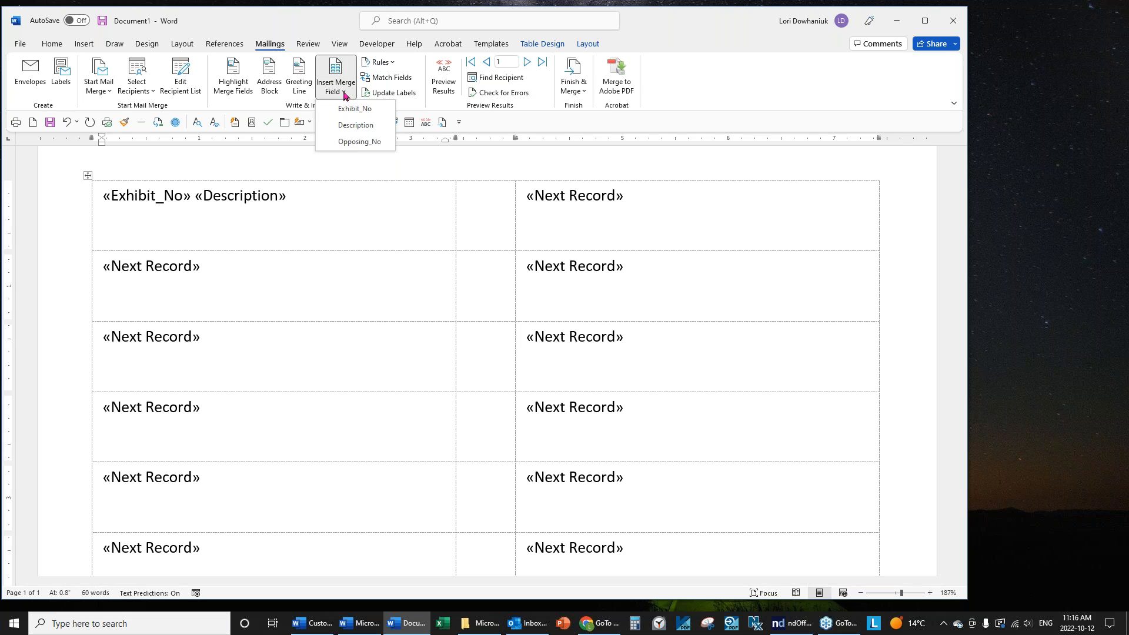
pyautogui.click(356, 141)
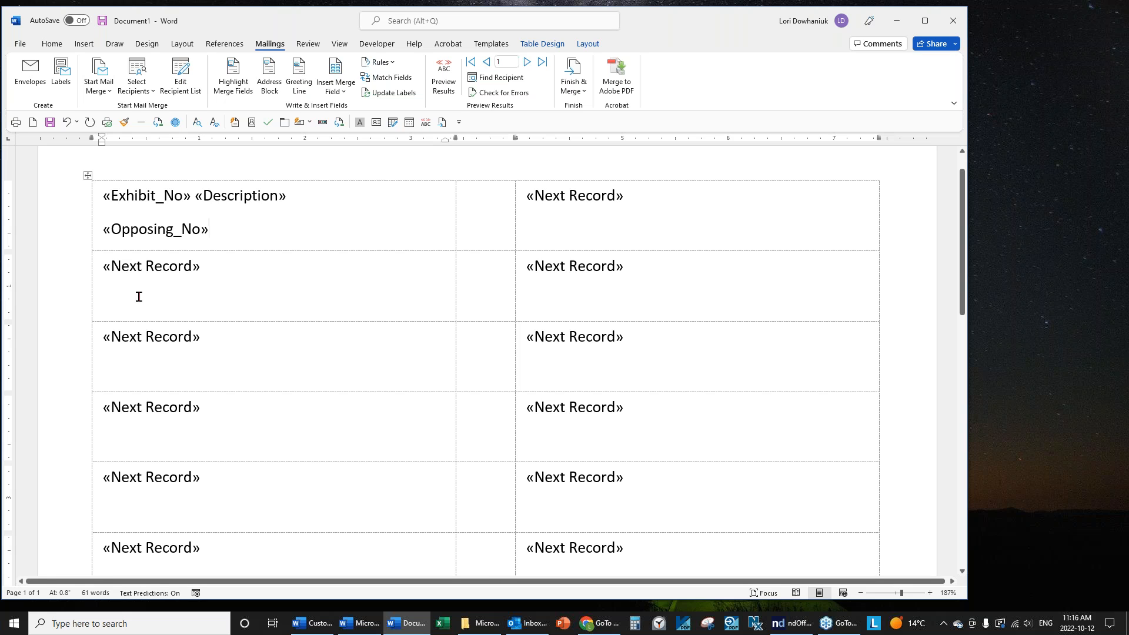
pyautogui.click(192, 197)
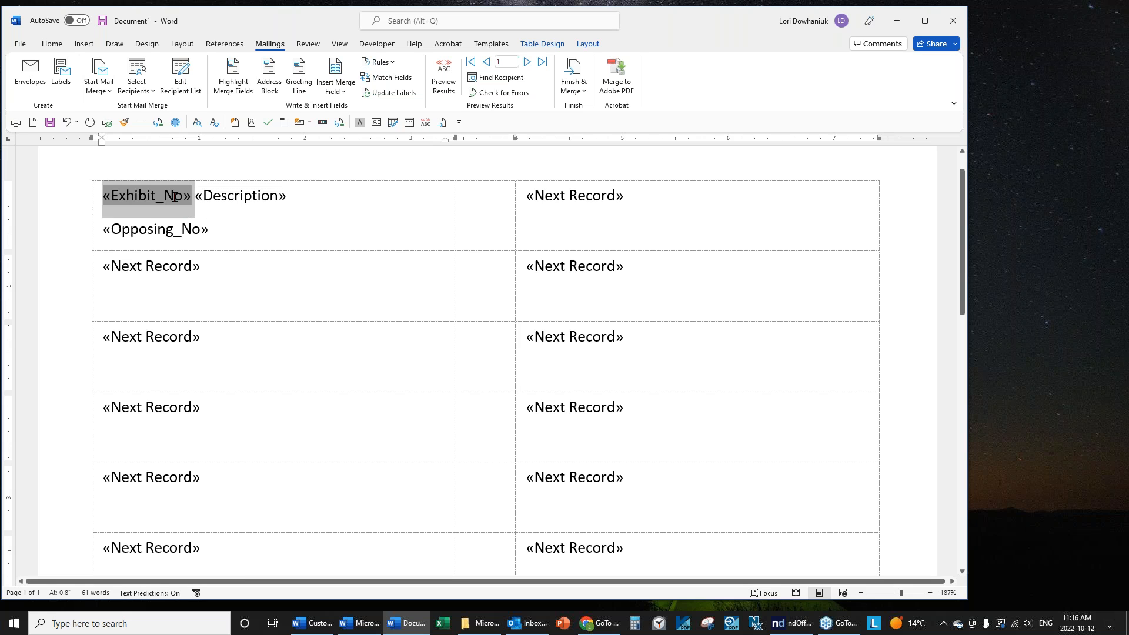
# Make the «Exhibit_No» field bold, Arial, 14 pt.
pyautogui.doubleClick(121, 198)
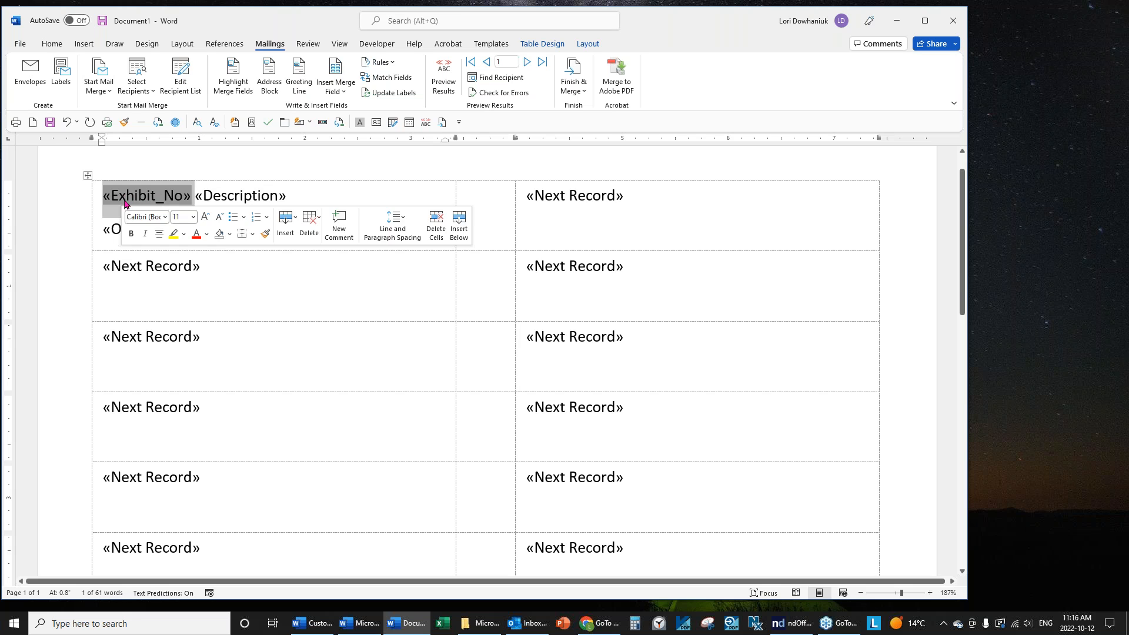
pyautogui.click(37, 47)
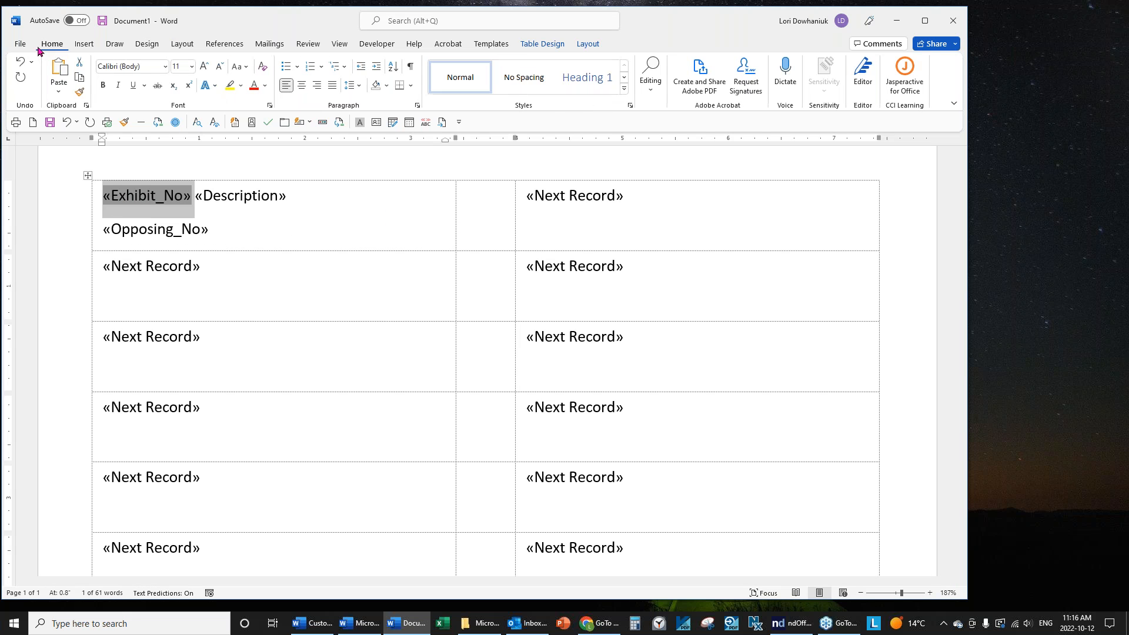
pyautogui.click(101, 87)
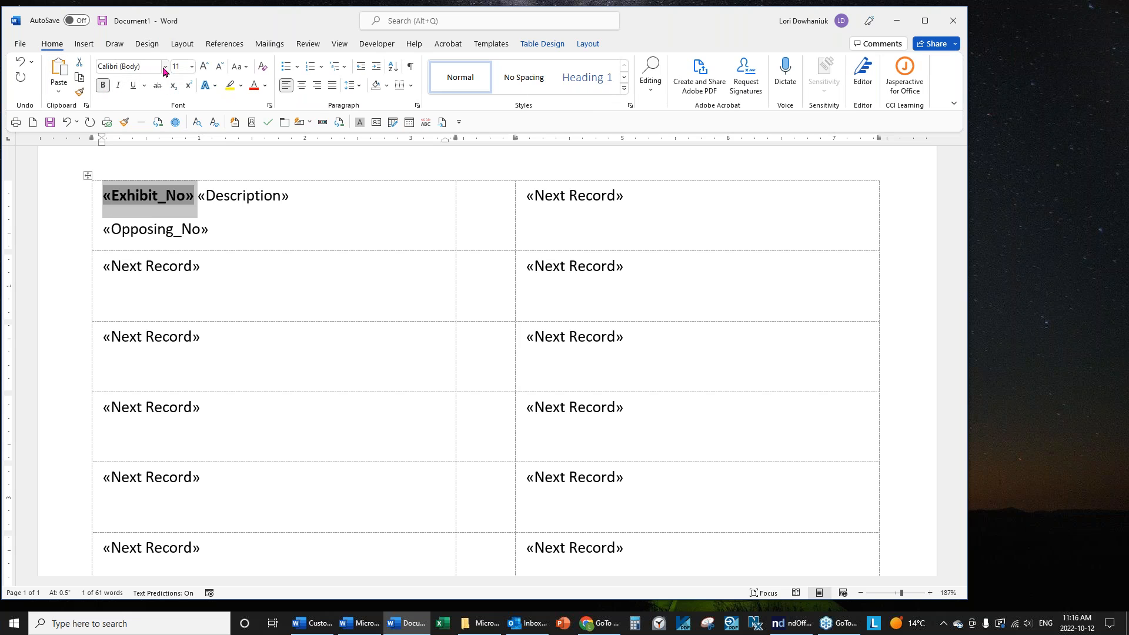
pyautogui.click(164, 67)
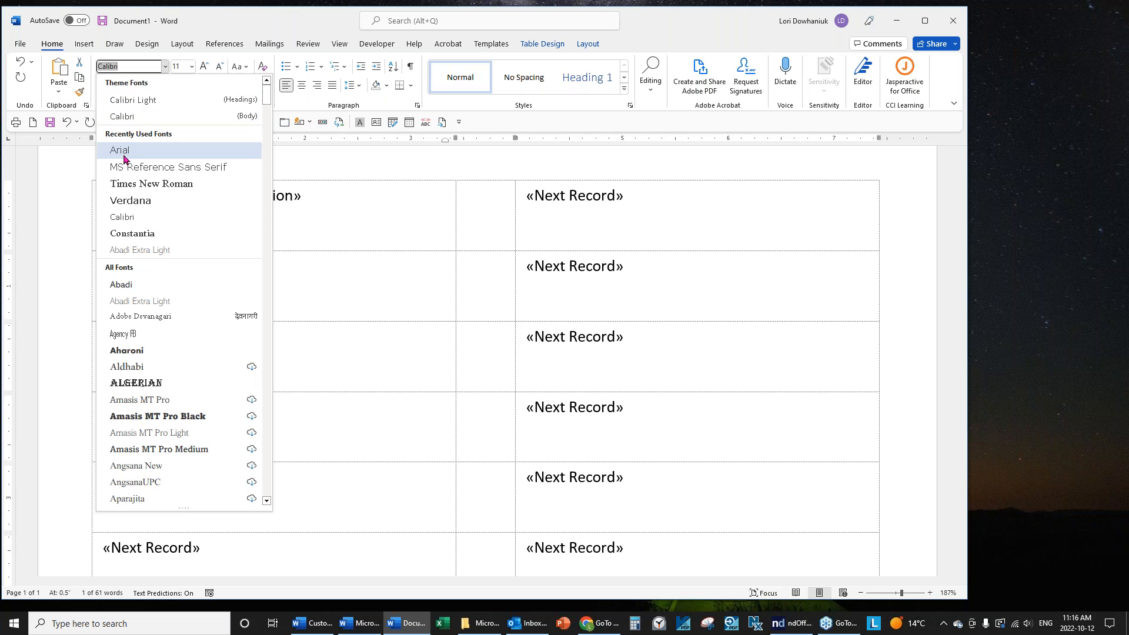
pyautogui.click(128, 150)
pyautogui.click(191, 69)
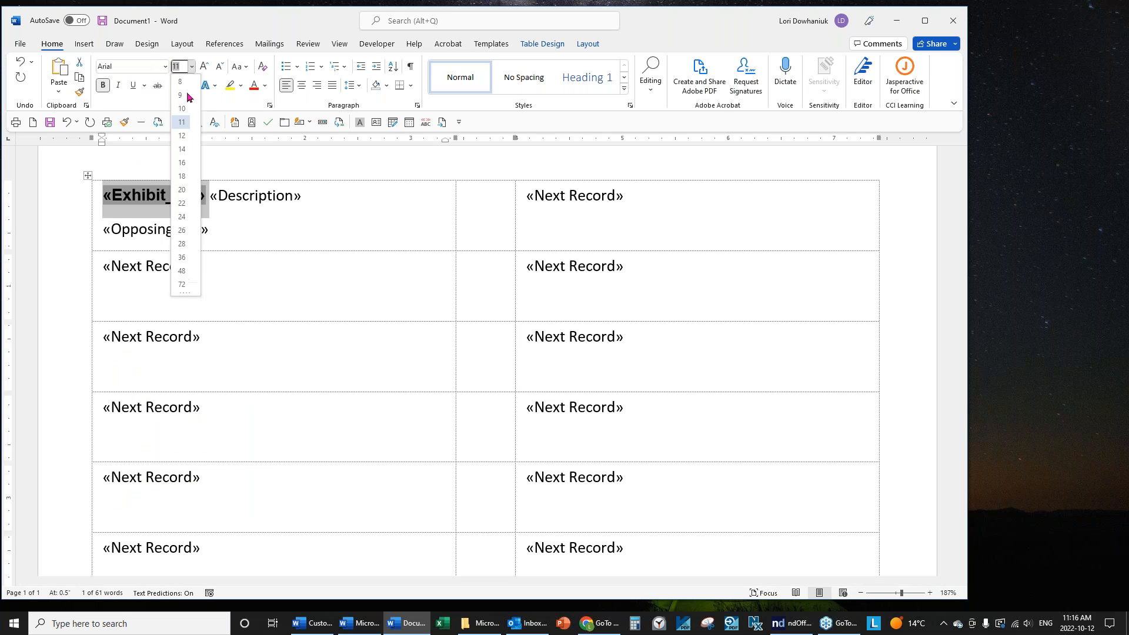
pyautogui.click(182, 151)
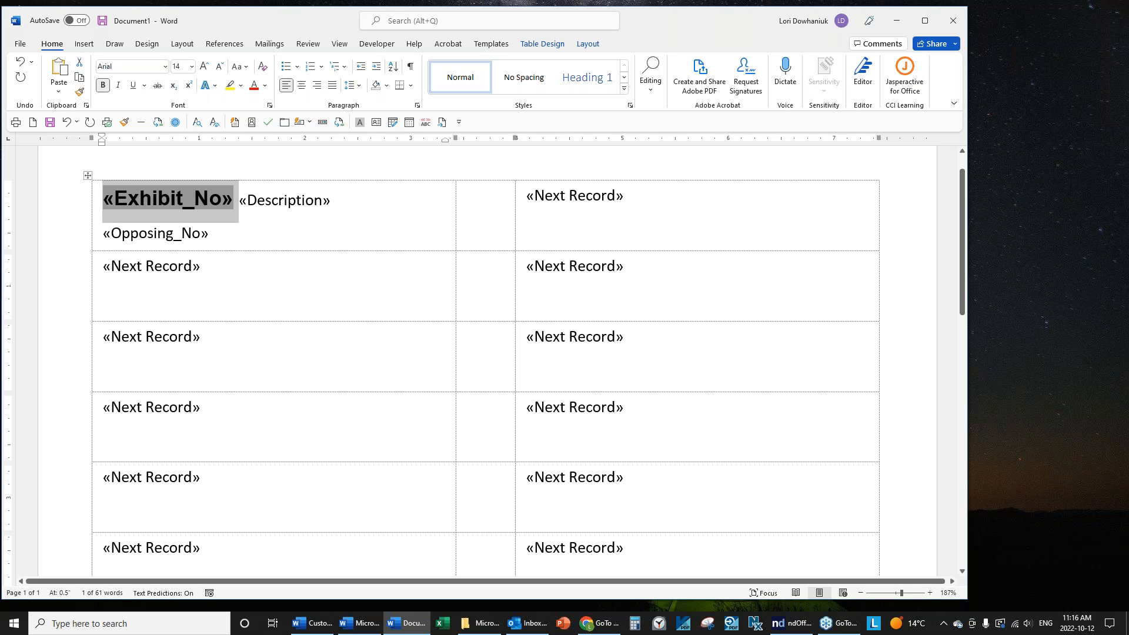
# Set the «Description» and «Opposing_No» fields in Times New Roman 10 pt.
pyautogui.click(240, 207)
pyautogui.moveTo(240, 207); pyautogui.dragTo(238, 229)
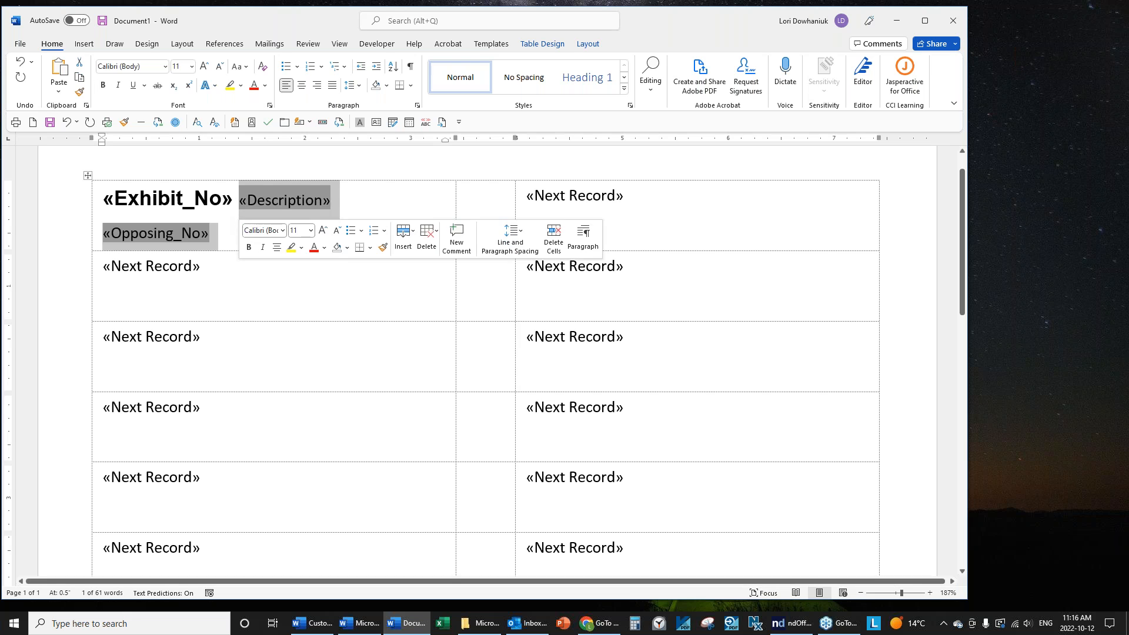
pyautogui.click(165, 70)
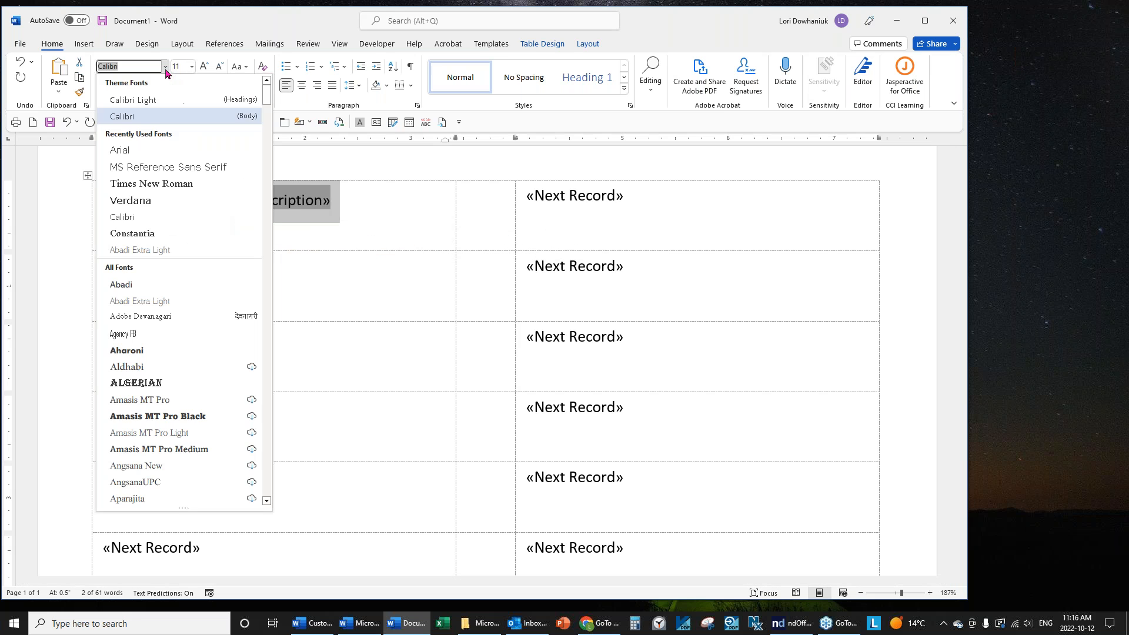
pyautogui.click(165, 186)
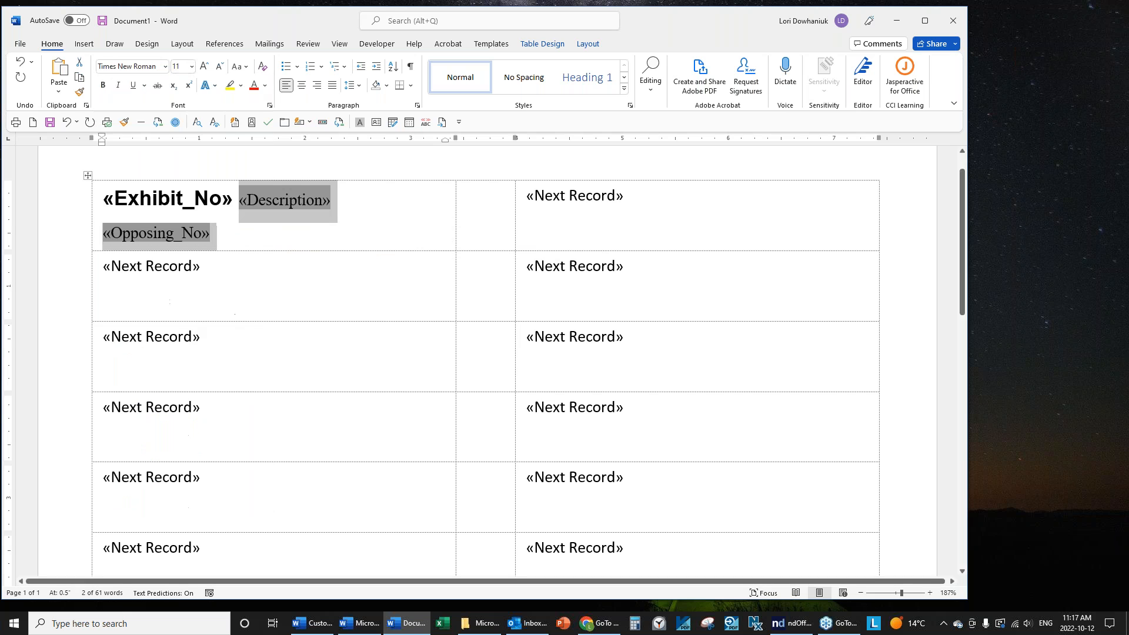
pyautogui.click(192, 68)
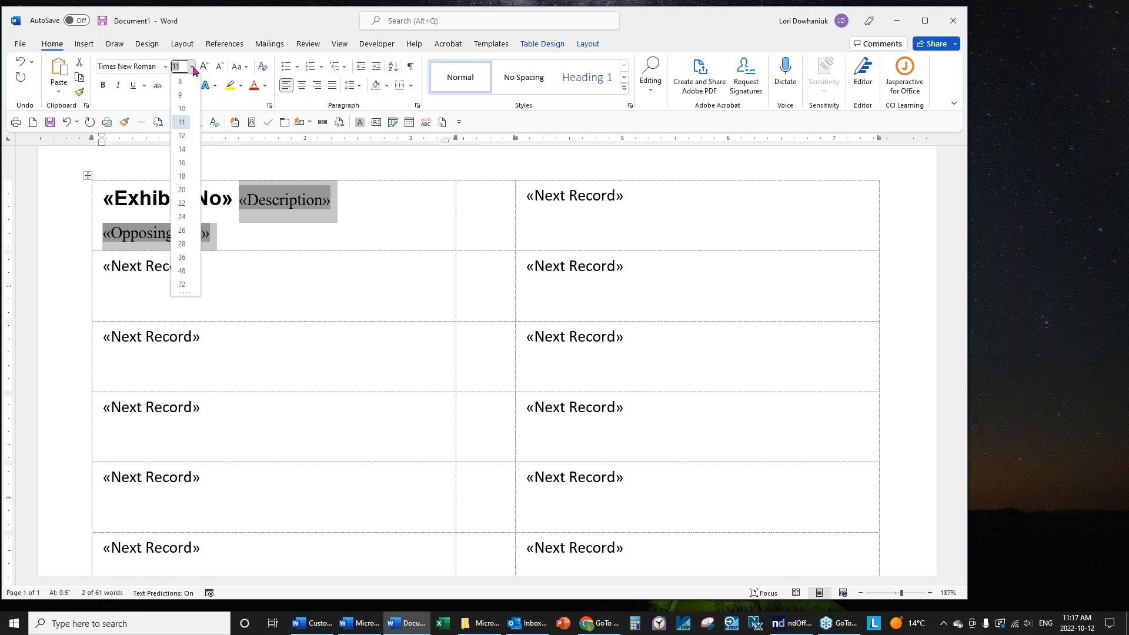
pyautogui.click(184, 110)
pyautogui.click(238, 246)
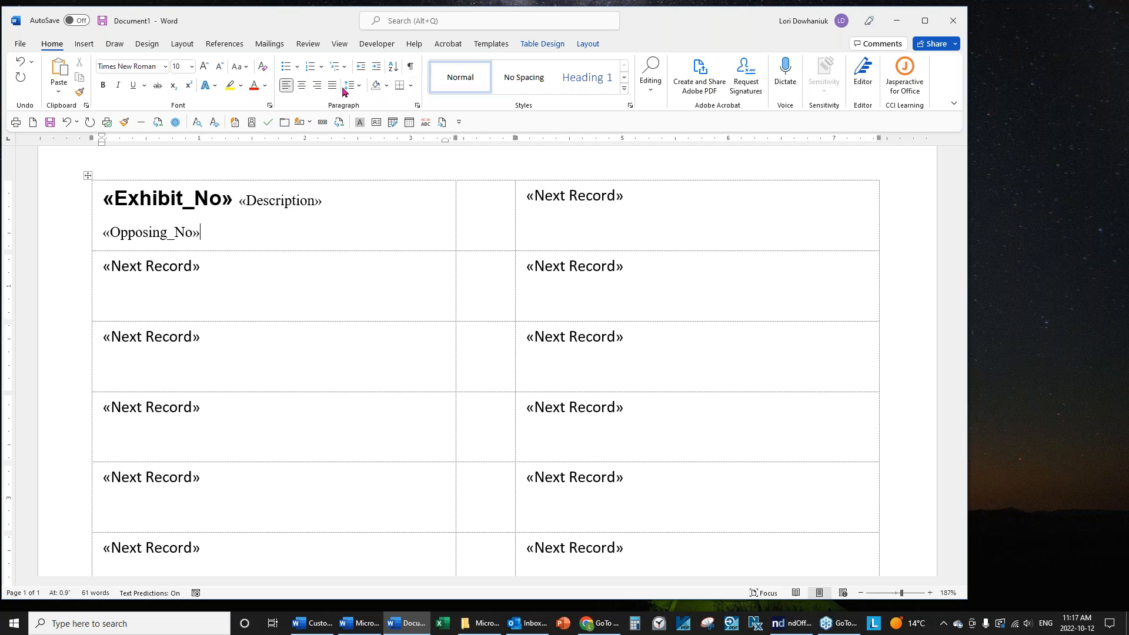
# Show formatting marks and set the first label's spacing before and after to 0 pt.
pyautogui.click(411, 69)
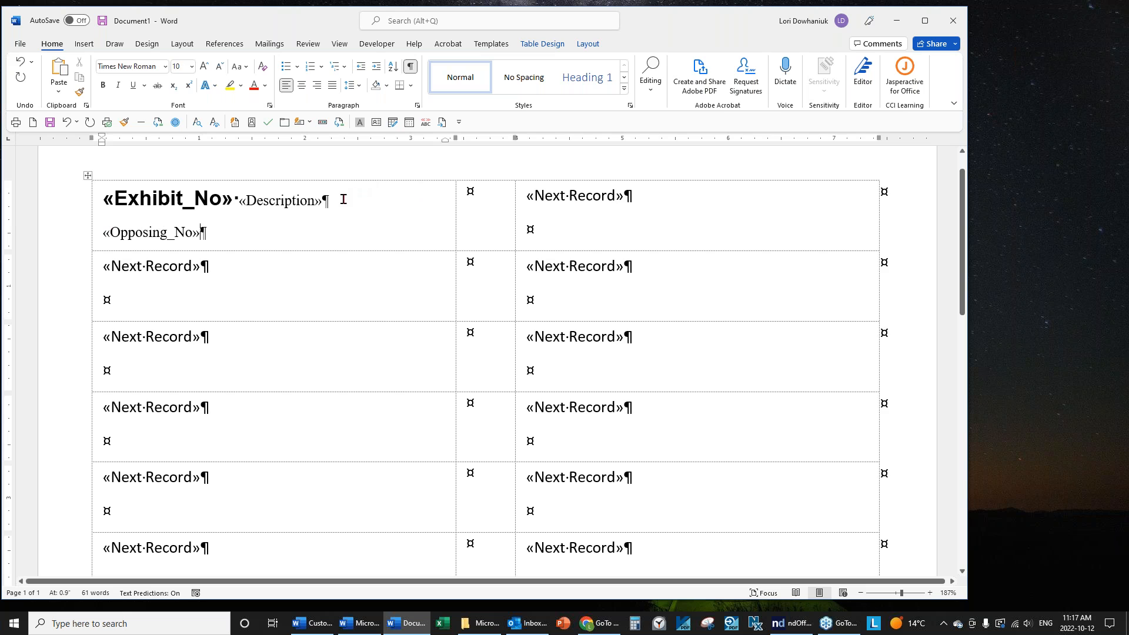
pyautogui.click(183, 45)
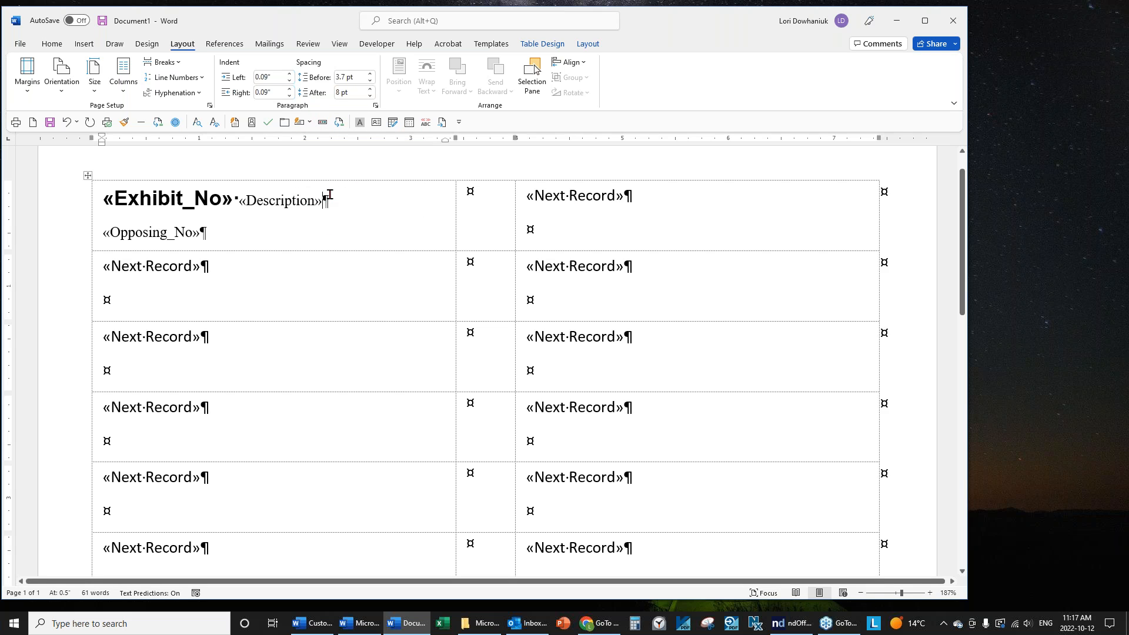
pyautogui.click(371, 97)
pyautogui.click(370, 97)
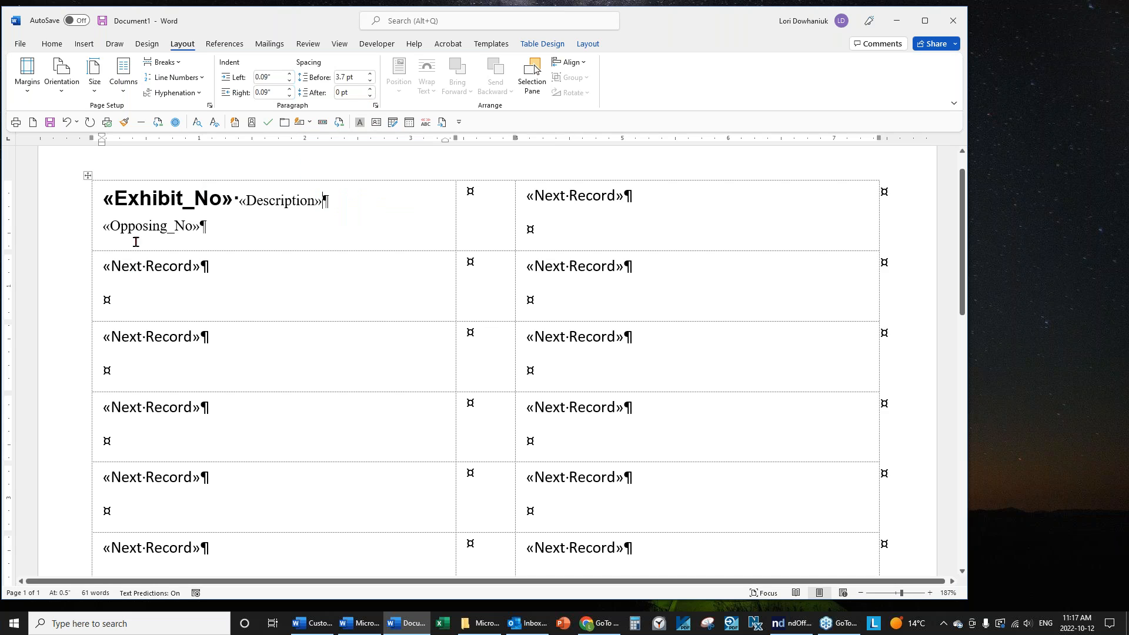
pyautogui.click(370, 81)
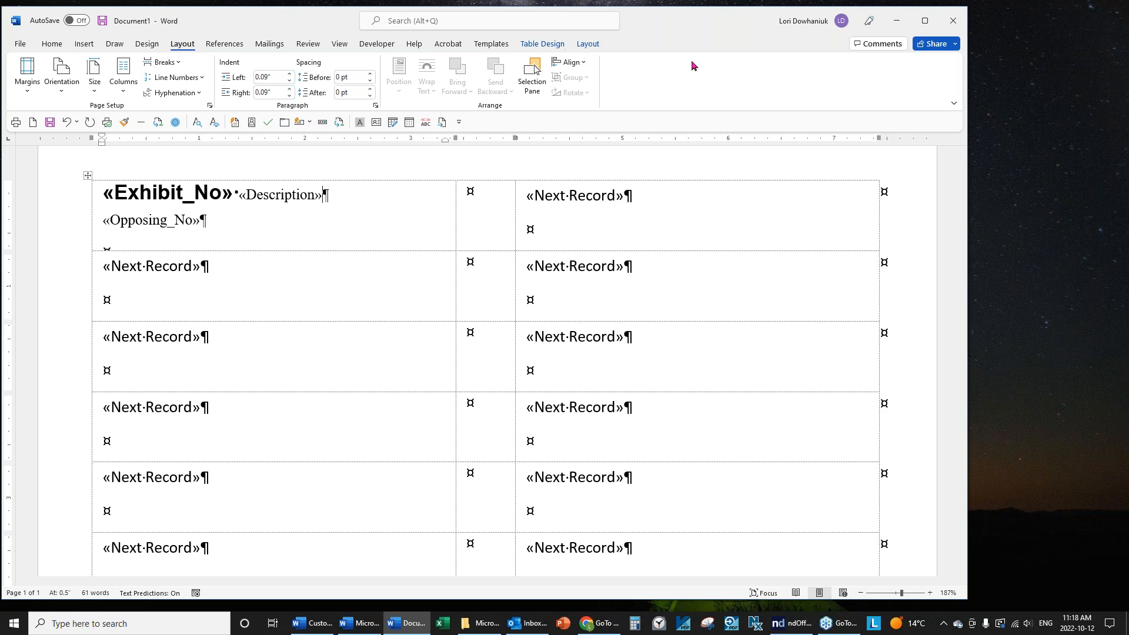
pyautogui.click(591, 46)
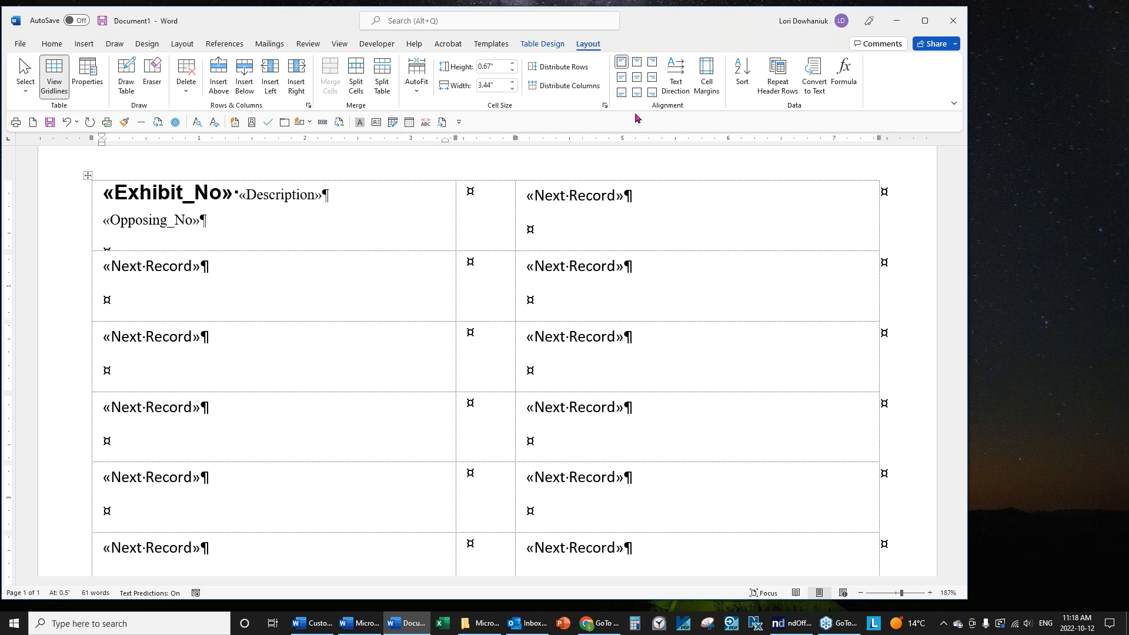
# Apply Align Center Left to the first label and delete the empty paragraph after «Opposing_No».
pyautogui.click(624, 85)
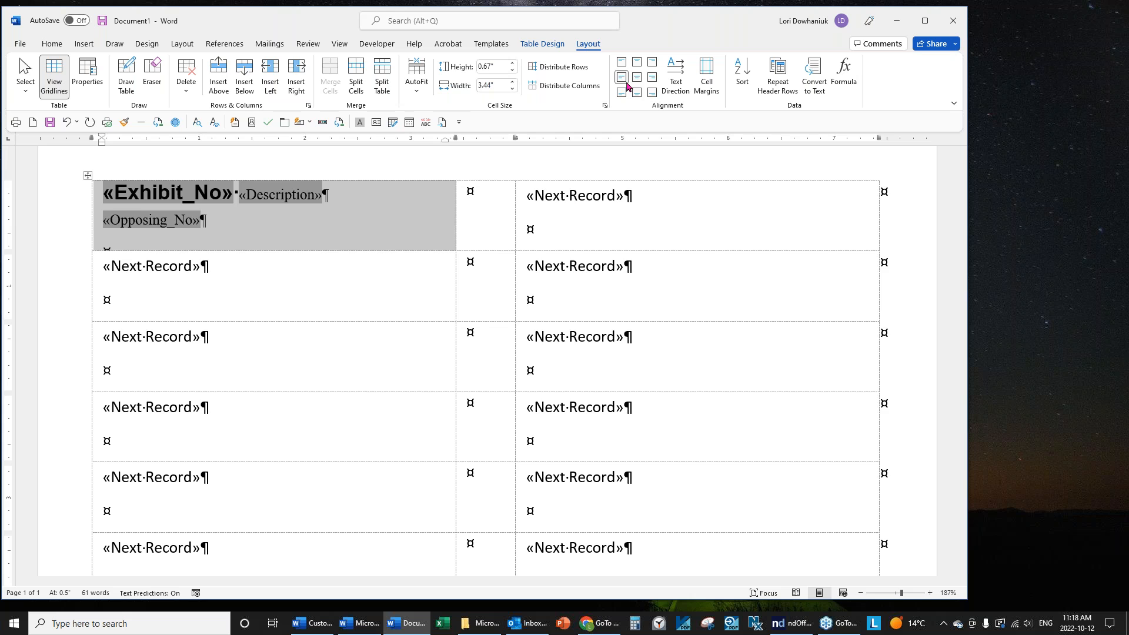
pyautogui.click(239, 224)
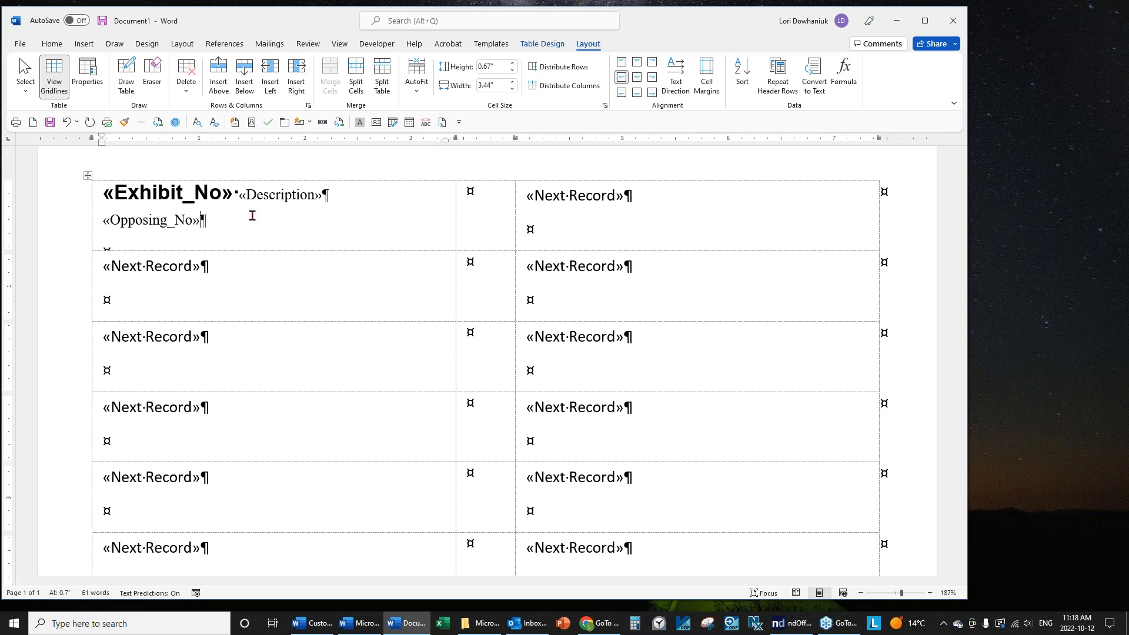
pyautogui.press('Delete')
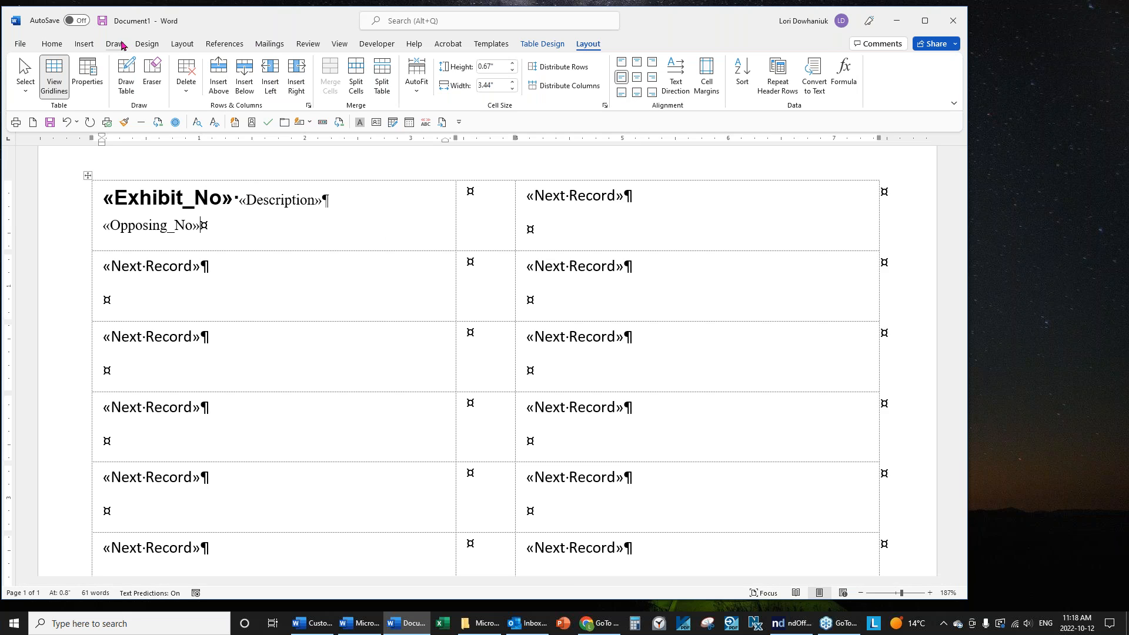
# Set the «Opposing_No» line's spacing before and after to 0 pt.
pyautogui.click(187, 46)
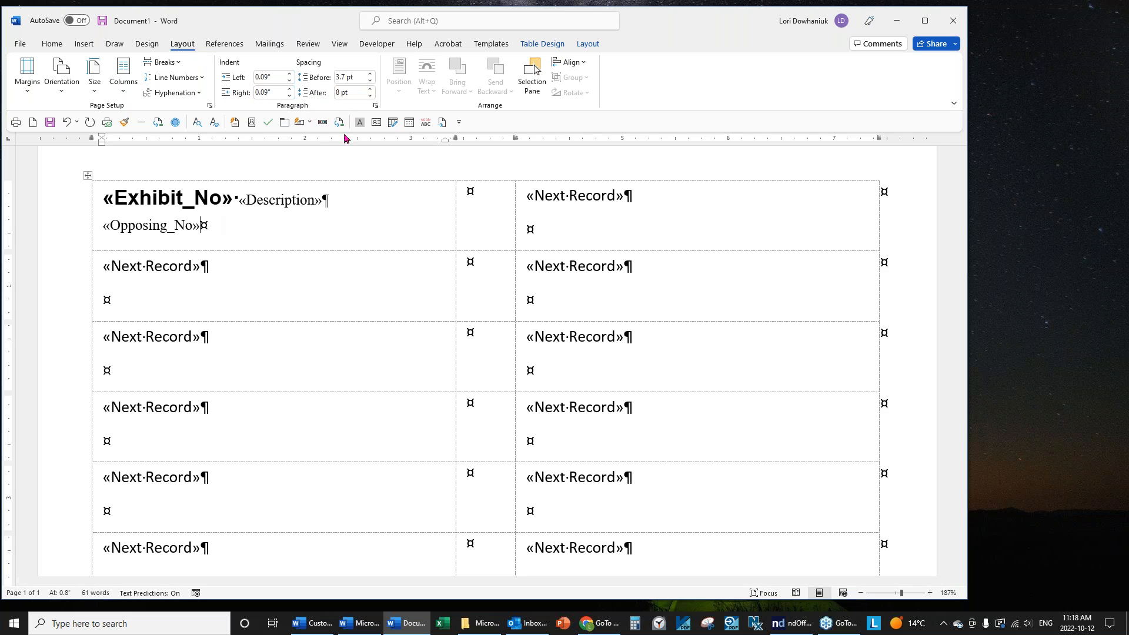
pyautogui.click(370, 96)
pyautogui.click(370, 97)
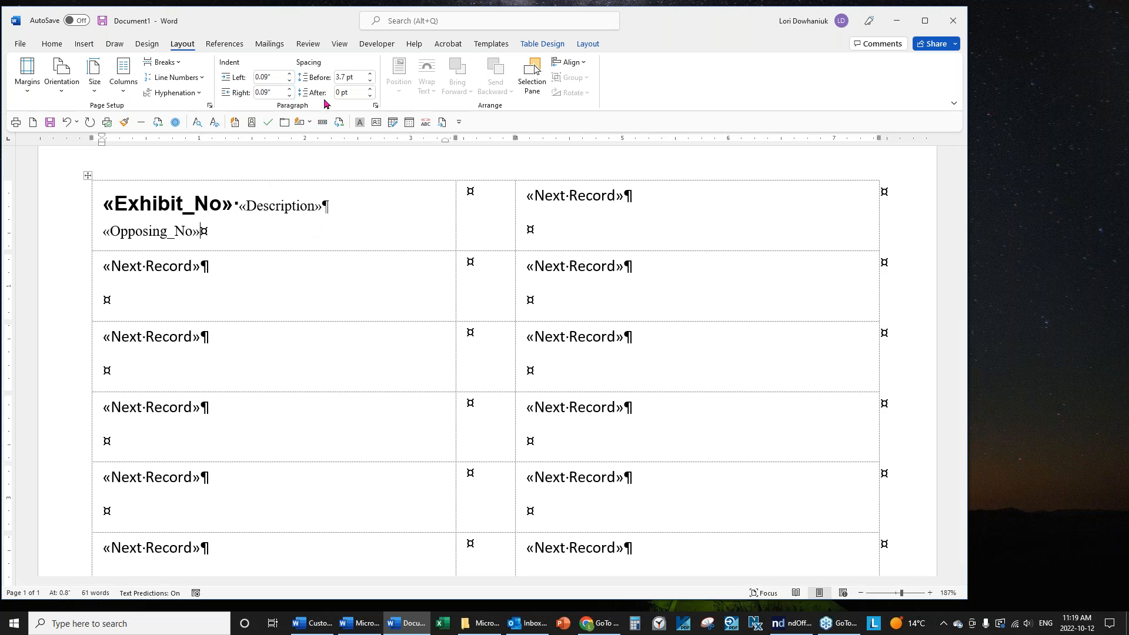
pyautogui.click(370, 81)
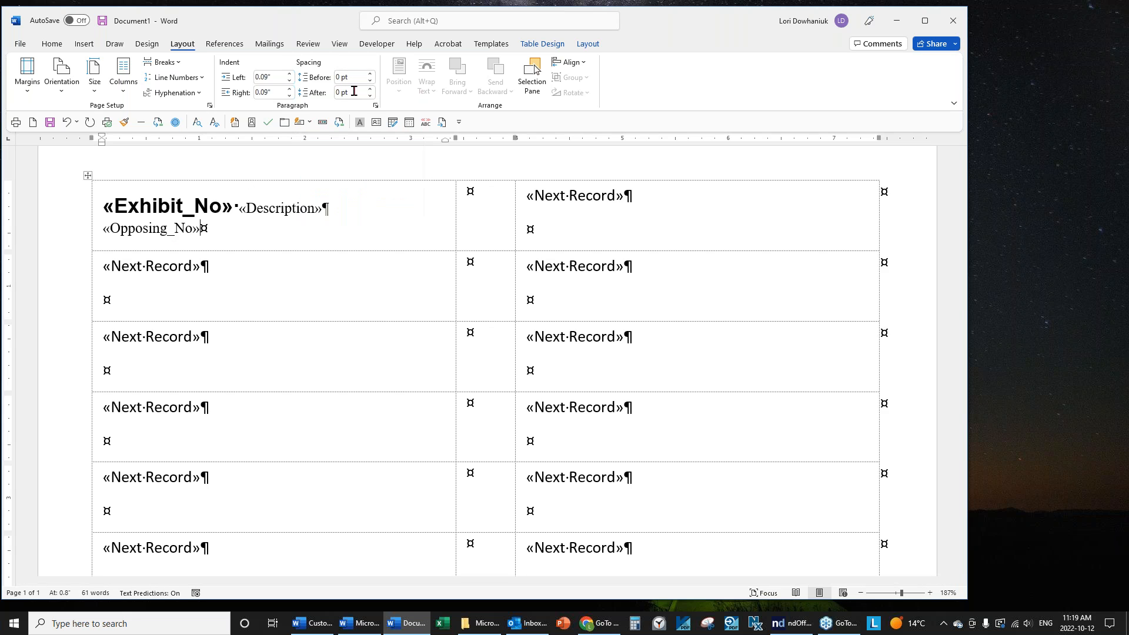
pyautogui.moveTo(193, 227); pyautogui.dragTo(98, 210)
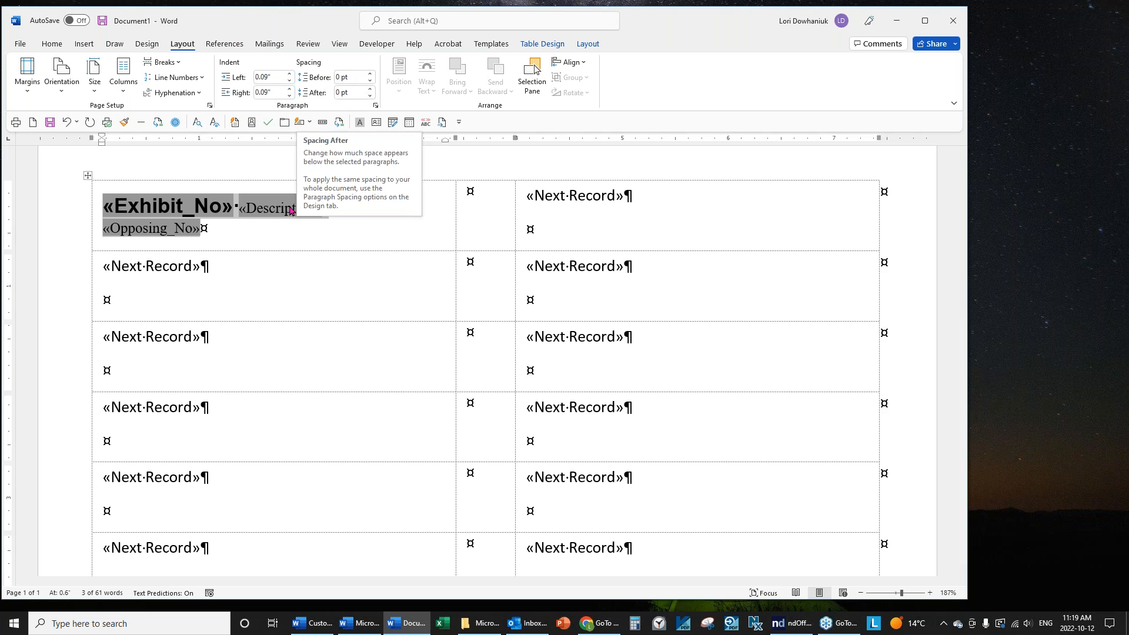
pyautogui.click(588, 45)
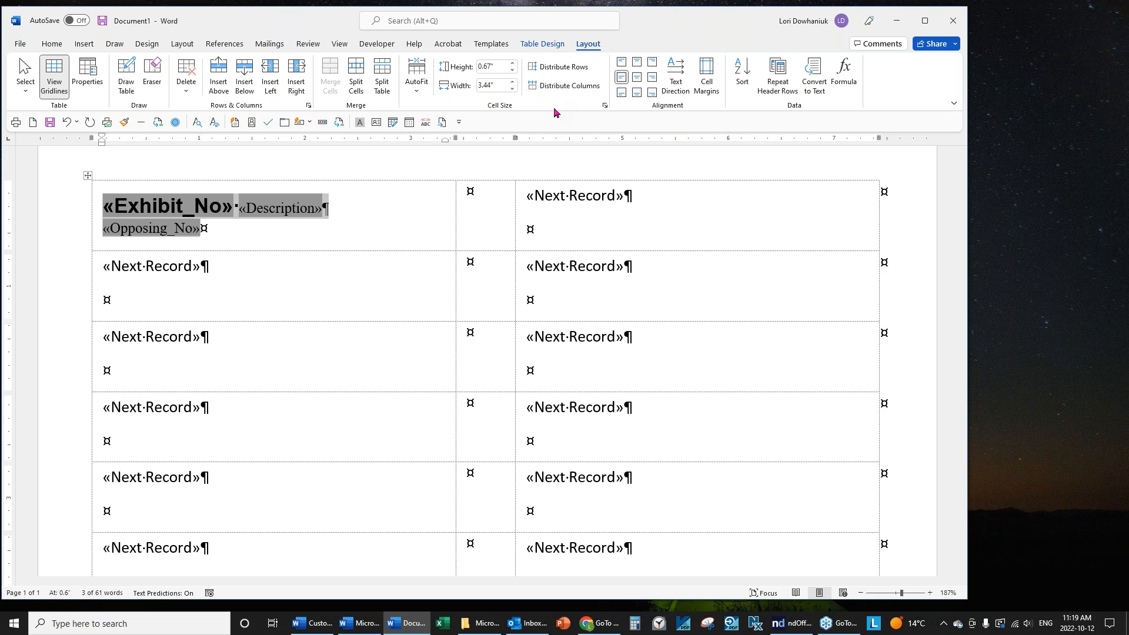
pyautogui.click(245, 231)
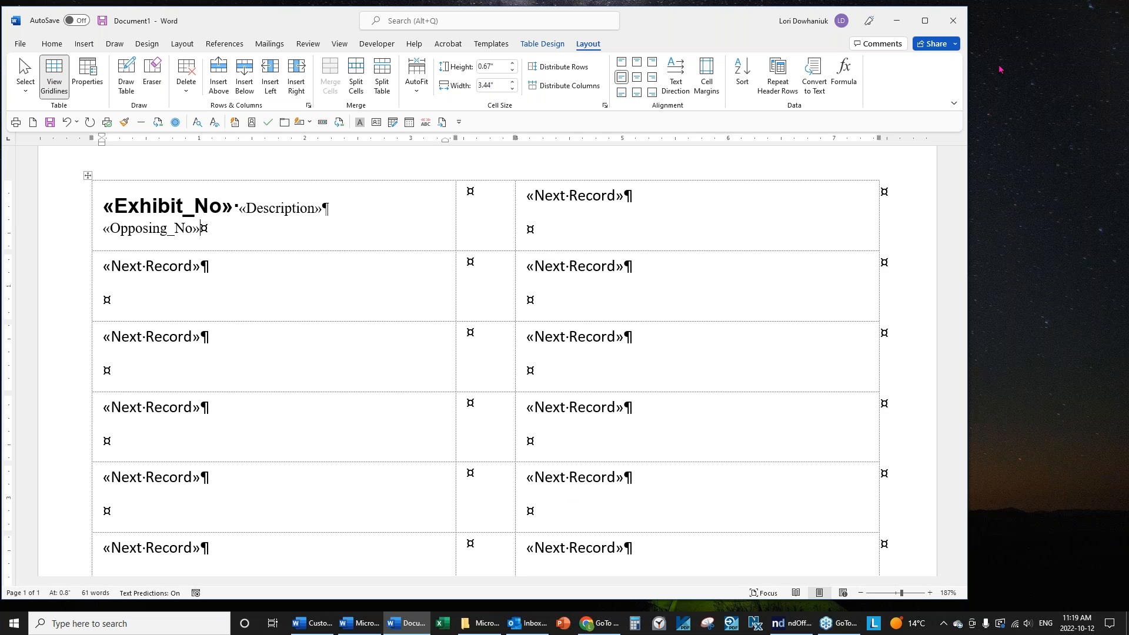
# Run Update Labels to copy the first label's fields to every label, then scroll to check them.
pyautogui.click(265, 45)
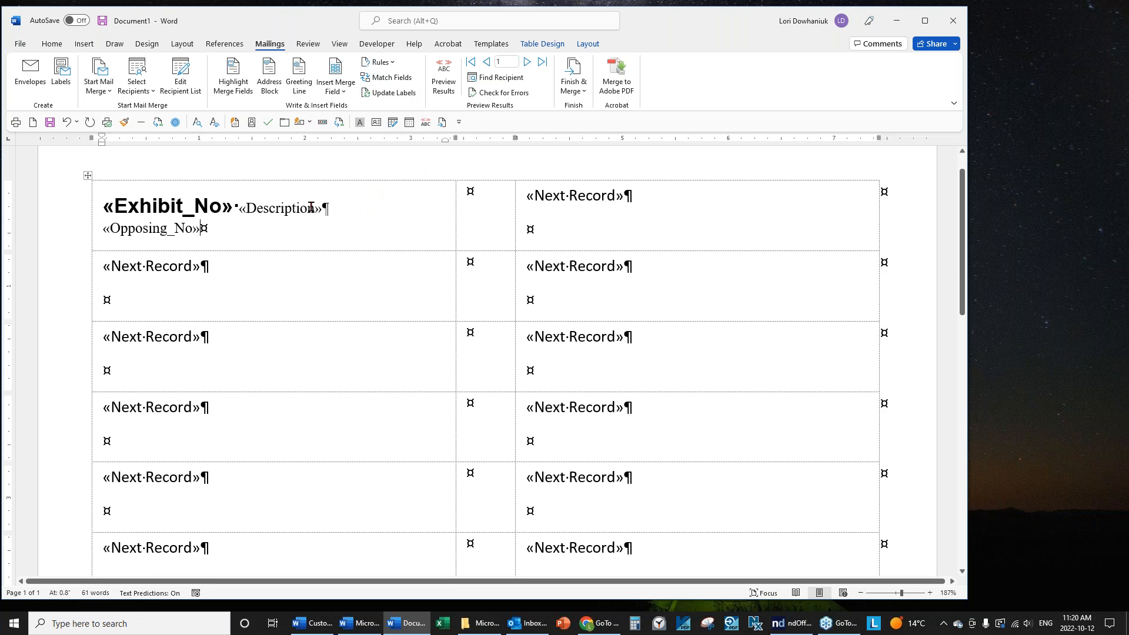
pyautogui.click(405, 99)
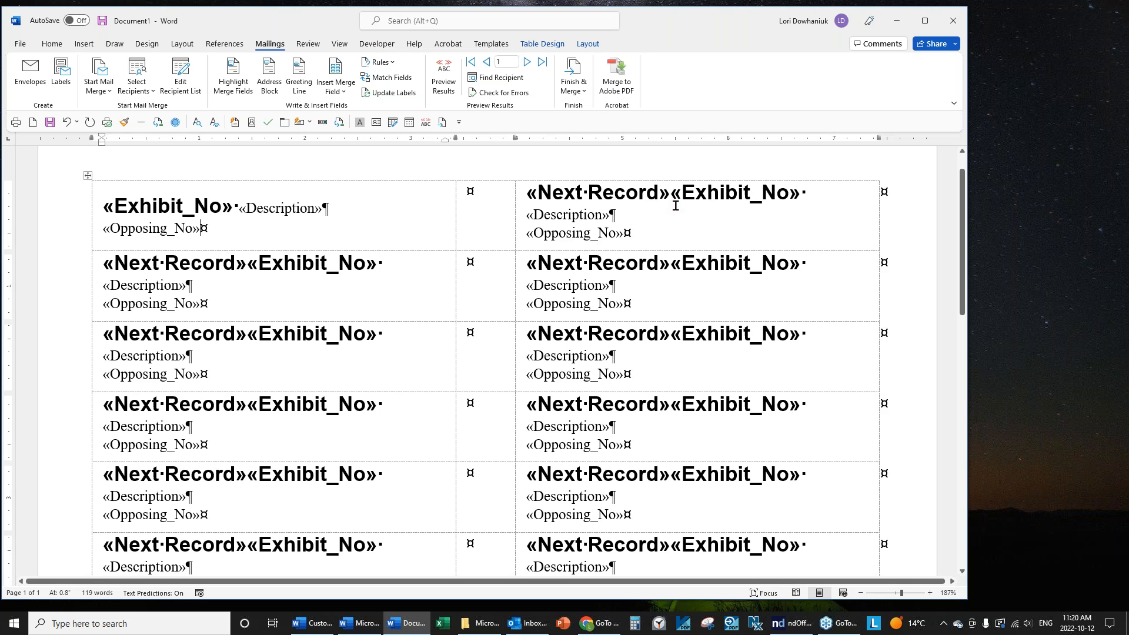
pyautogui.scroll(-8, 705, 350)
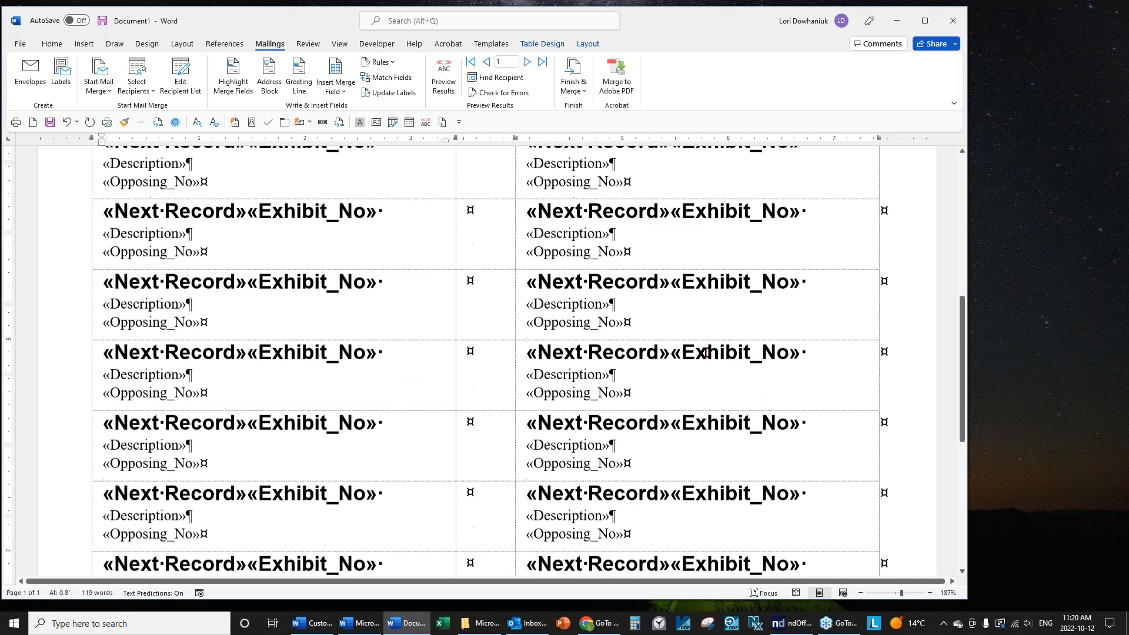
pyautogui.scroll(-3, 704, 352)
pyautogui.scroll(10, 705, 350)
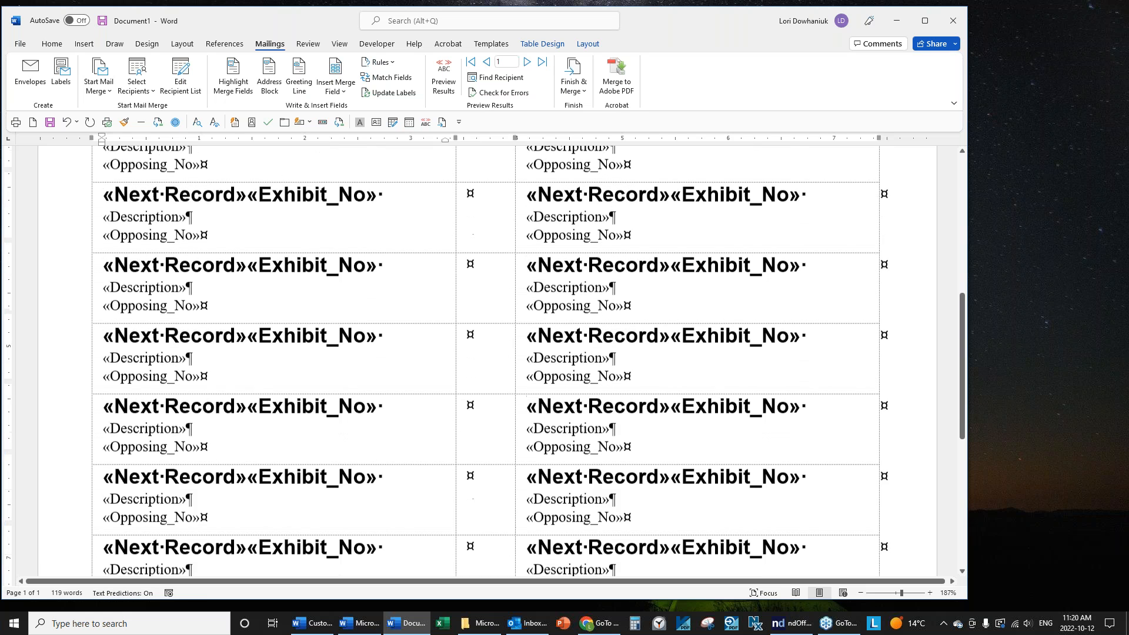
pyautogui.scroll(5, 705, 347)
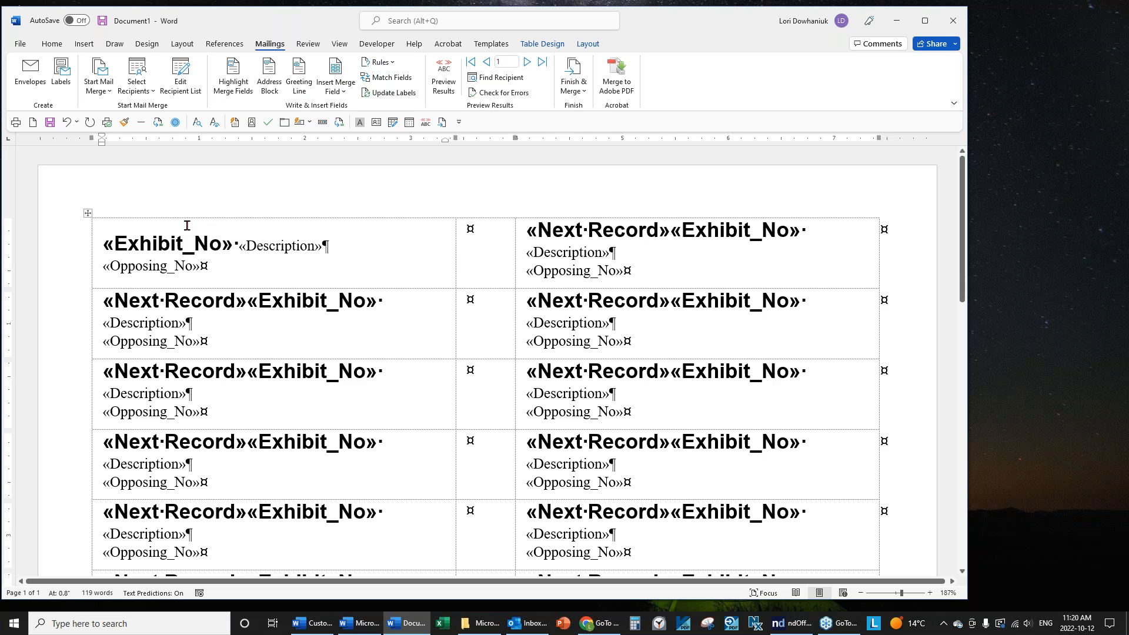
# Move «Description» onto its own line and update all labels with the change.
pyautogui.click(217, 267)
pyautogui.click(237, 240)
pyautogui.press('Return')
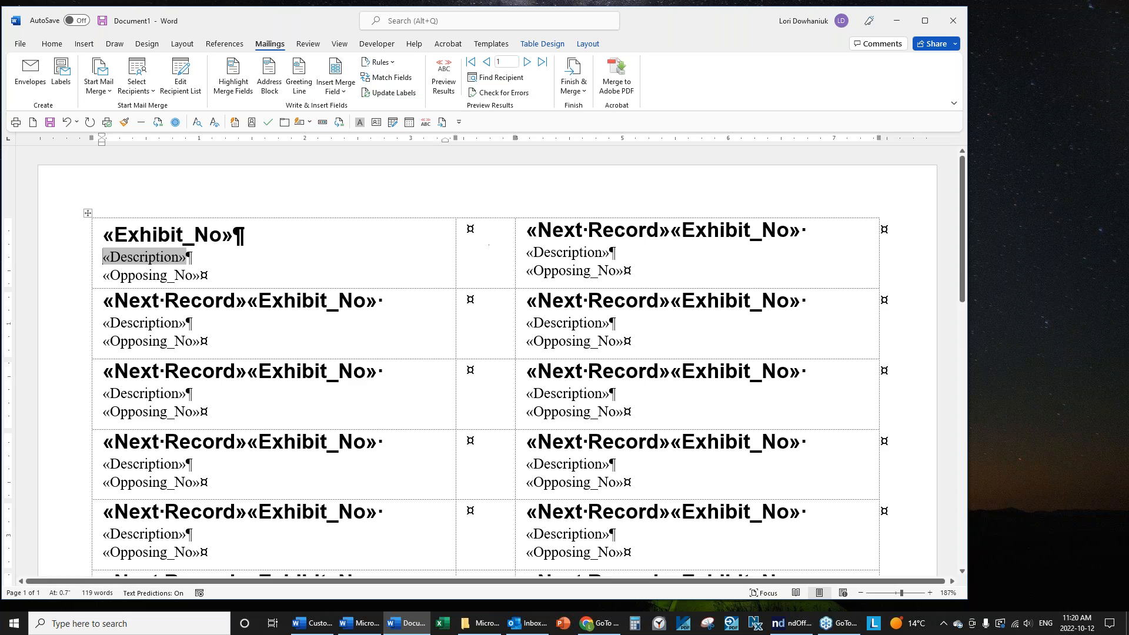
pyautogui.click(387, 94)
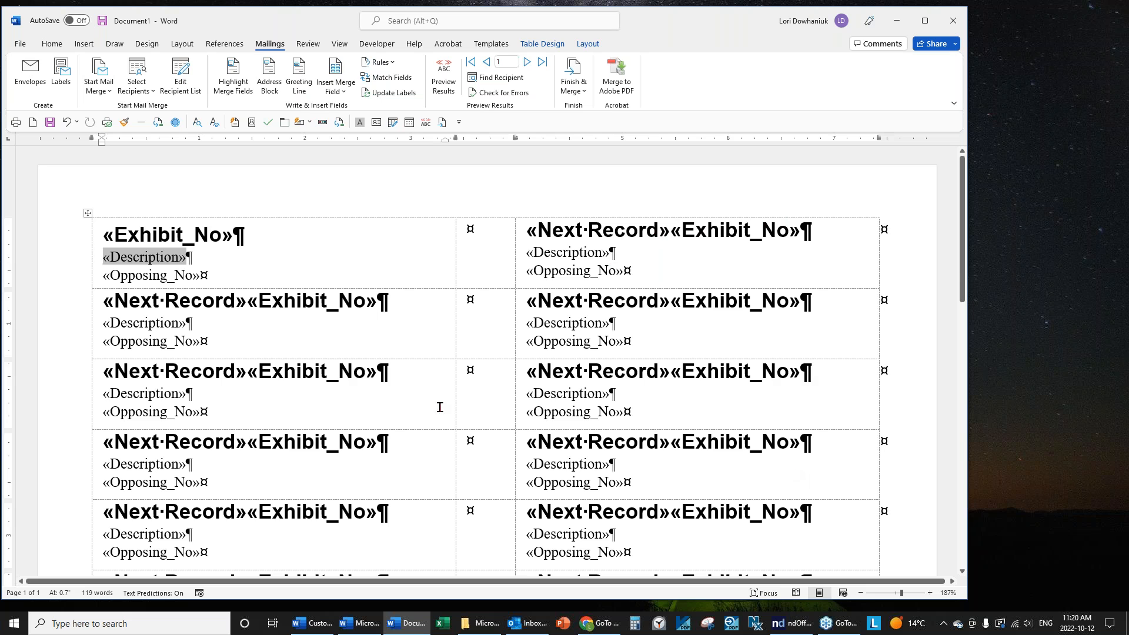
# Undo the line break, rejoining «Description» to «Exhibit_No», and update all labels again.
pyautogui.click(259, 231)
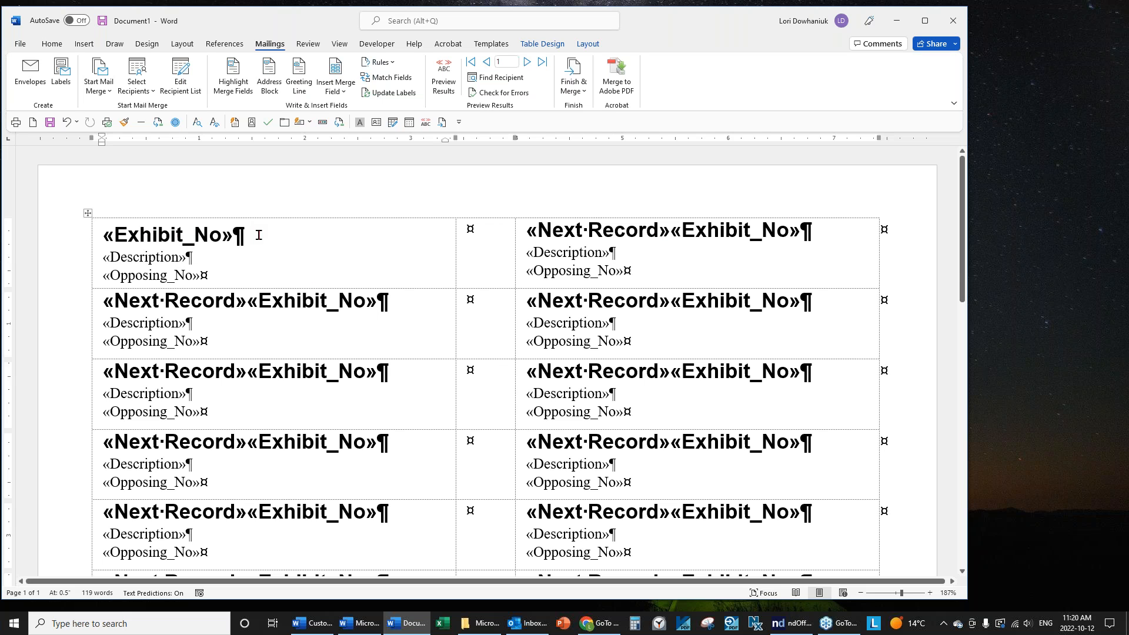
pyautogui.hotkey('ctrl', 'z')
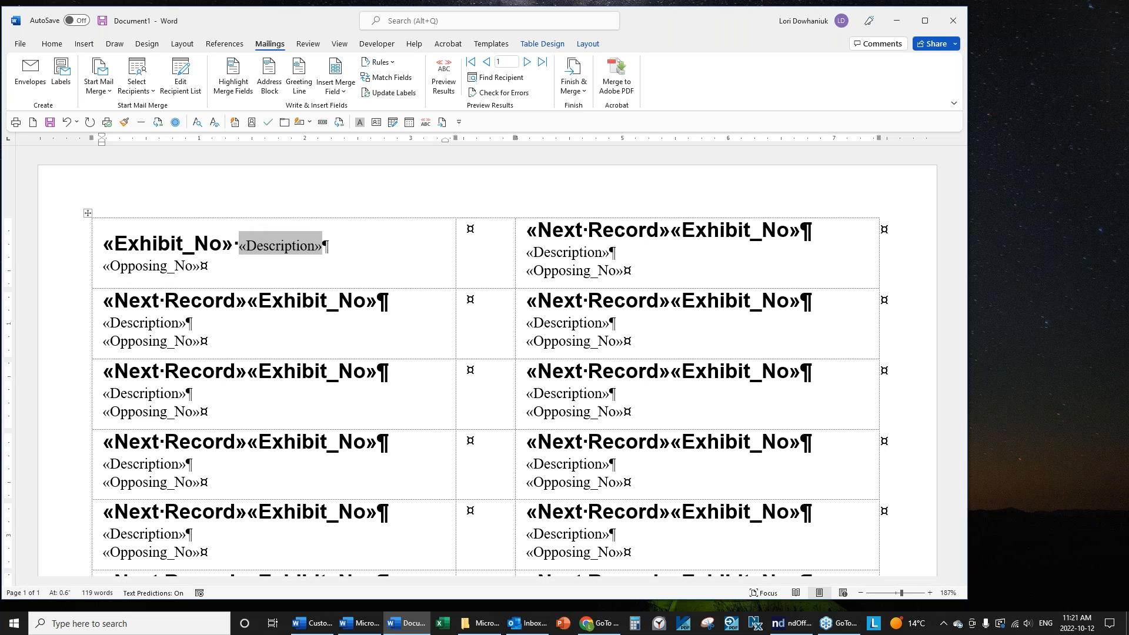
pyautogui.click(383, 94)
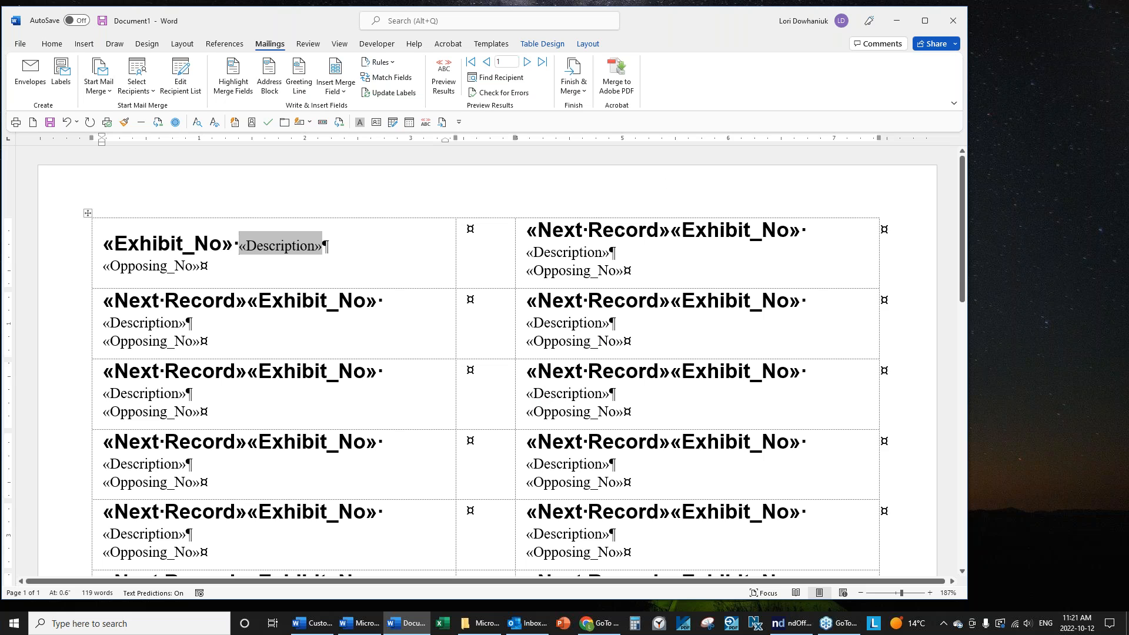
pyautogui.click(580, 93)
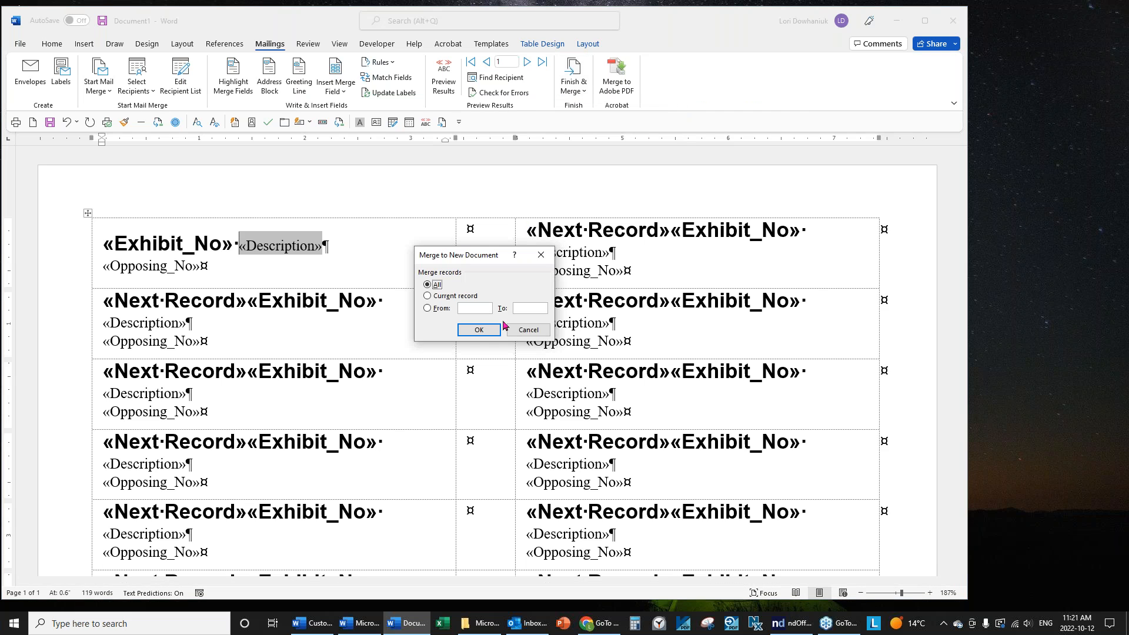
pyautogui.click(478, 330)
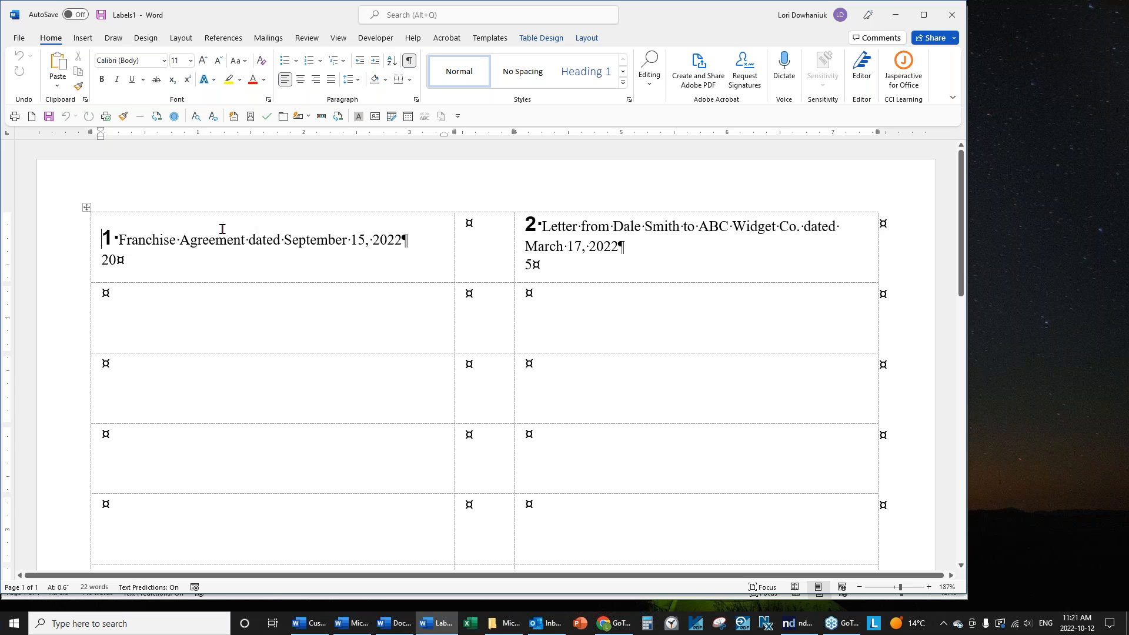
pyautogui.click(18, 40)
pyautogui.click(46, 351)
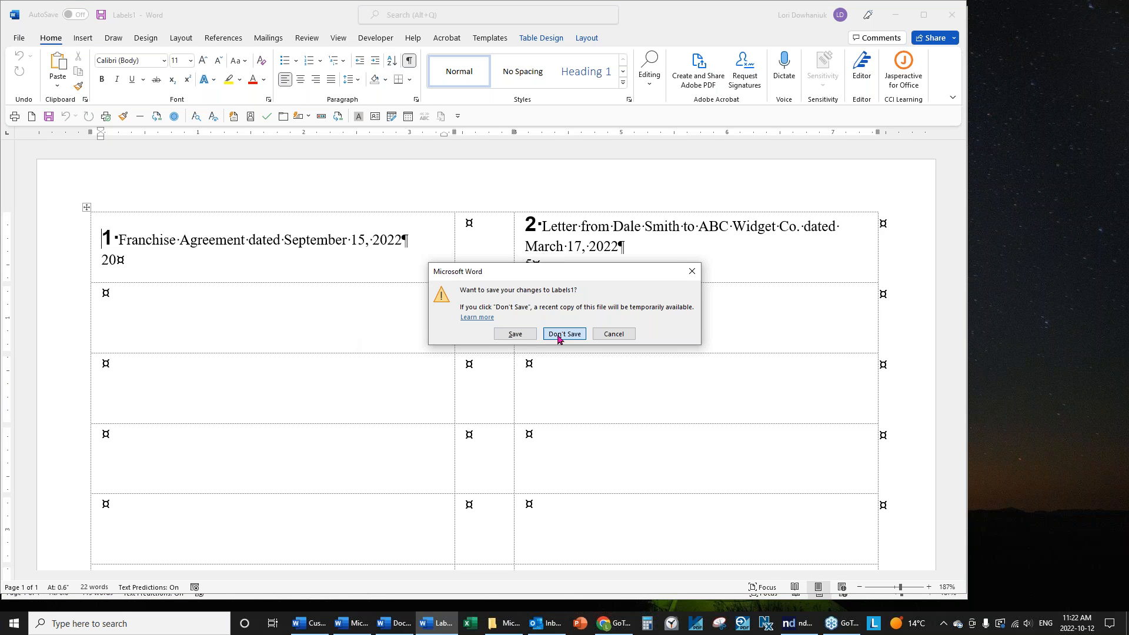
pyautogui.click(561, 333)
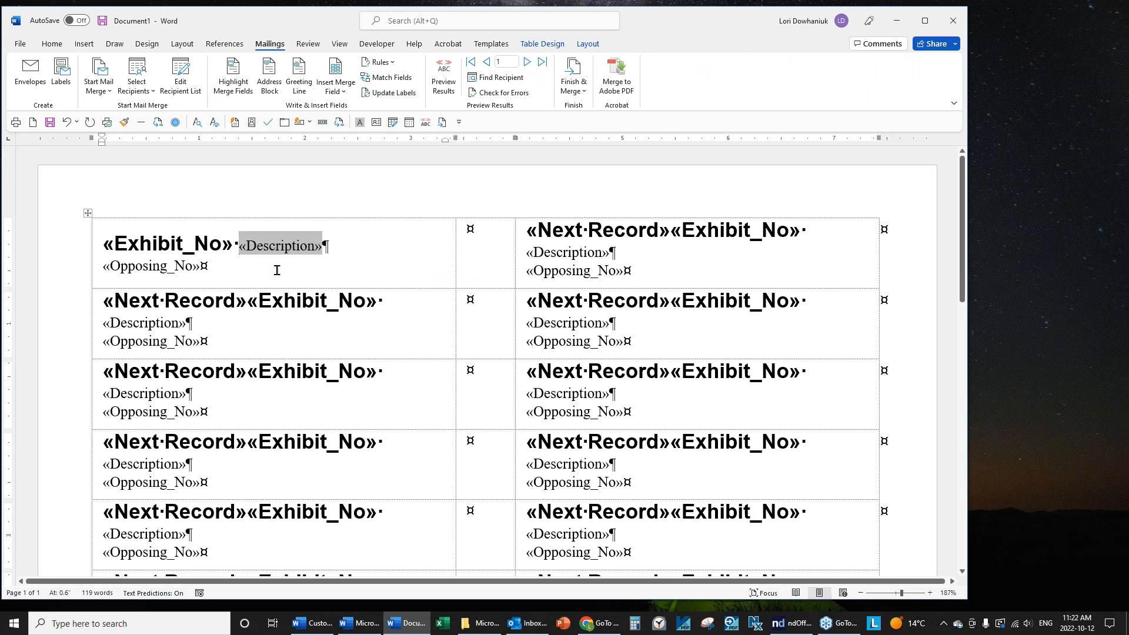
# Move «Description» below «Exhibit_No», wrap «Opposing_No» in parentheses, and update all labels.
pyautogui.click(234, 242)
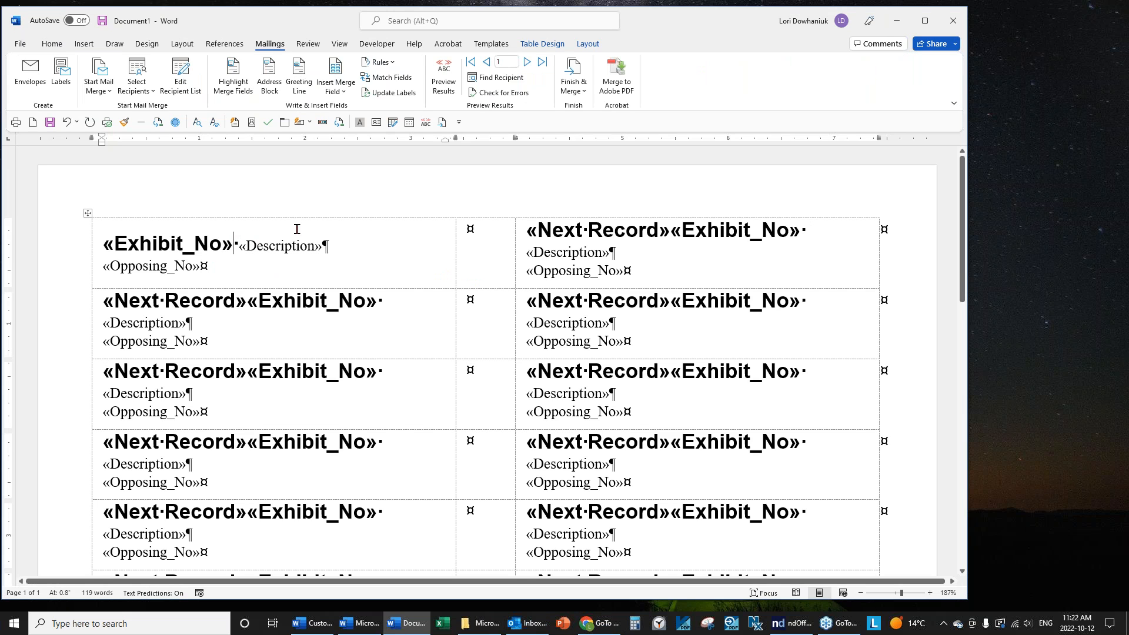
pyautogui.press('Return')
pyautogui.press('Delete')
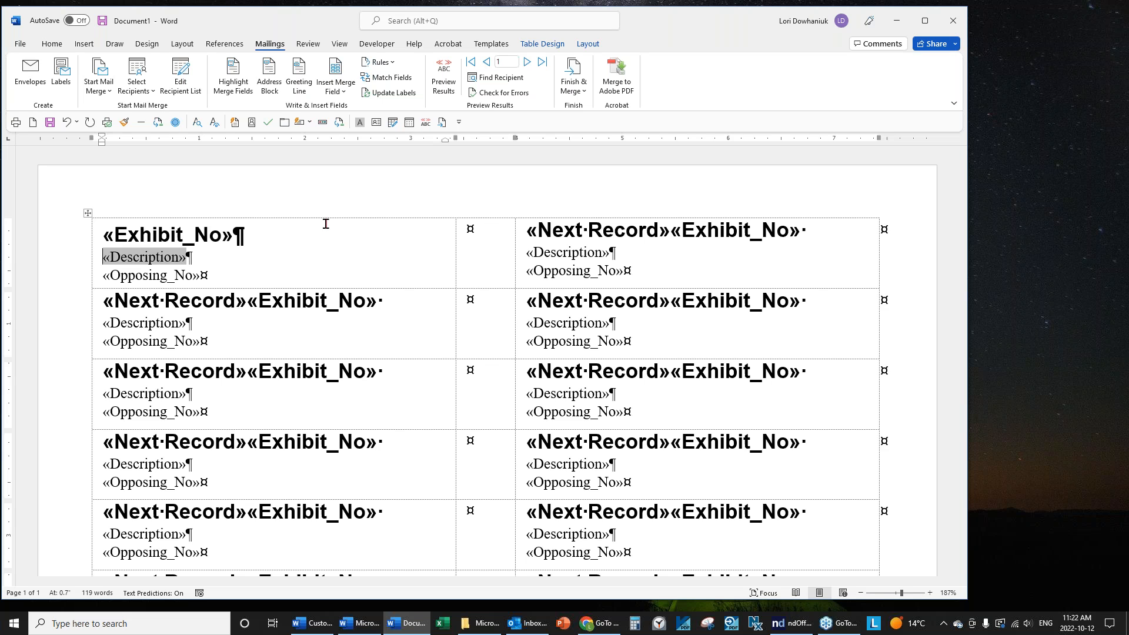
pyautogui.click(230, 276)
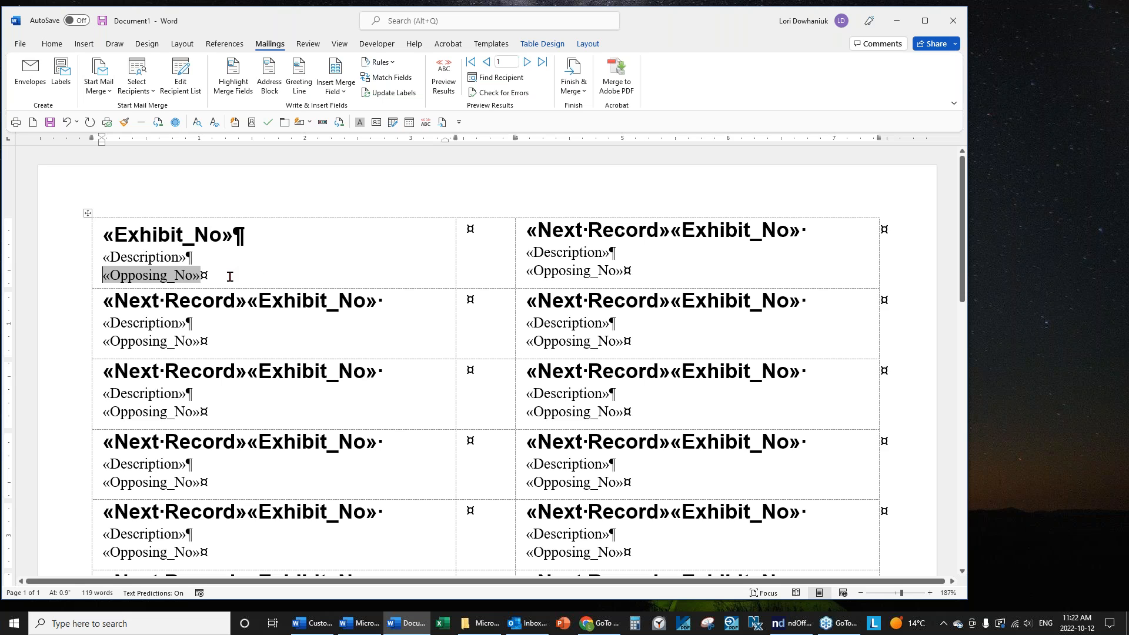
pyautogui.write('(')
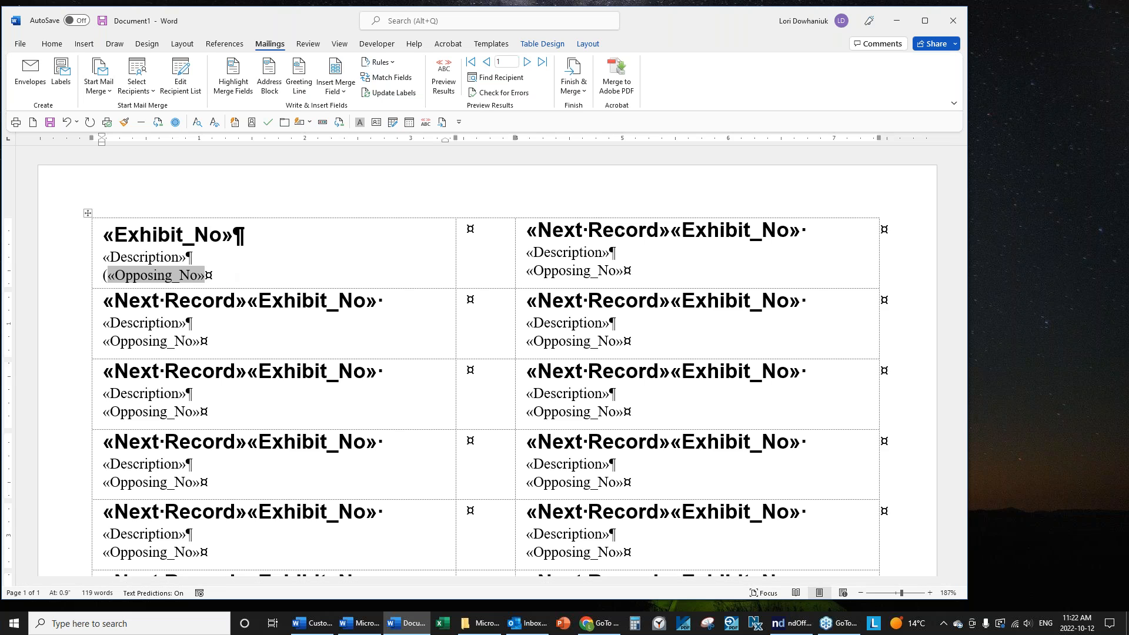
pyautogui.press('End')
pyautogui.write(')')
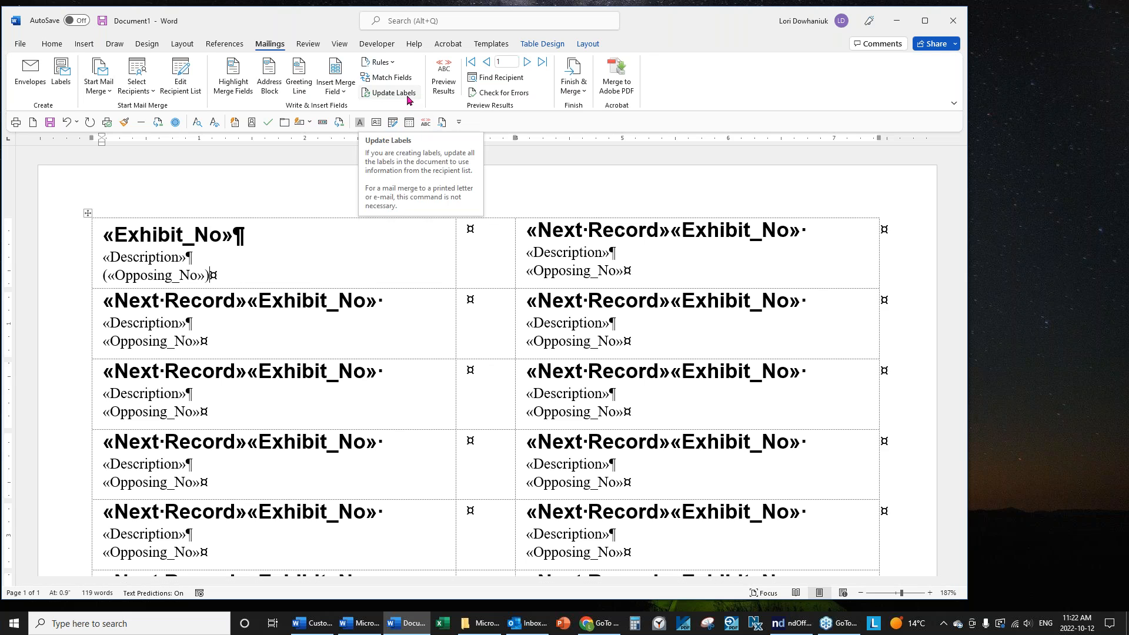
pyautogui.click(393, 93)
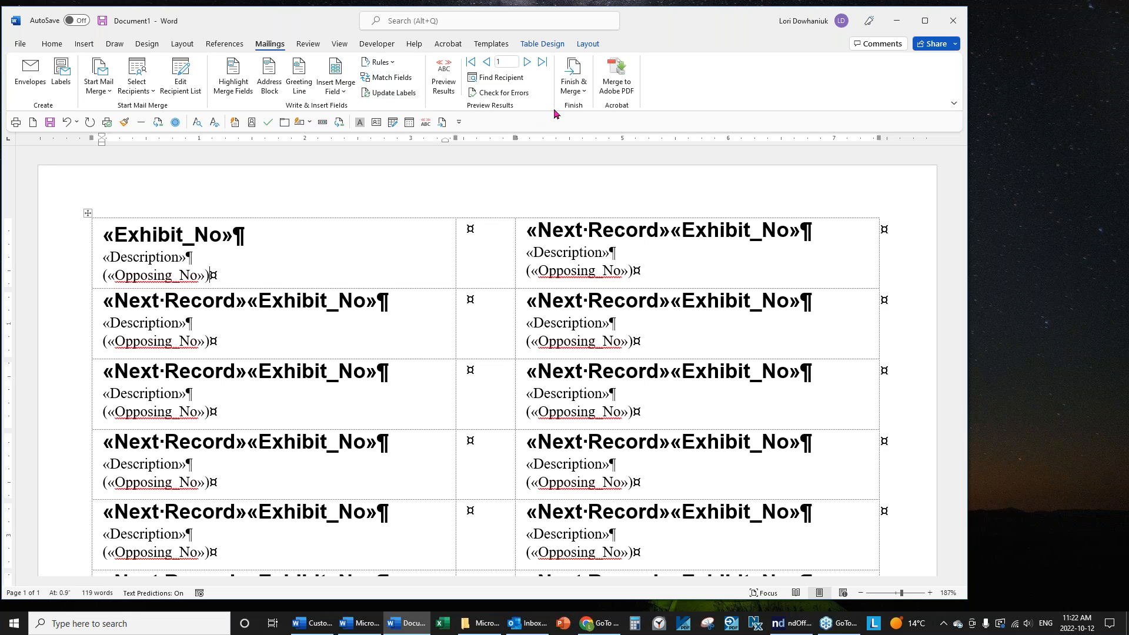
pyautogui.click(574, 93)
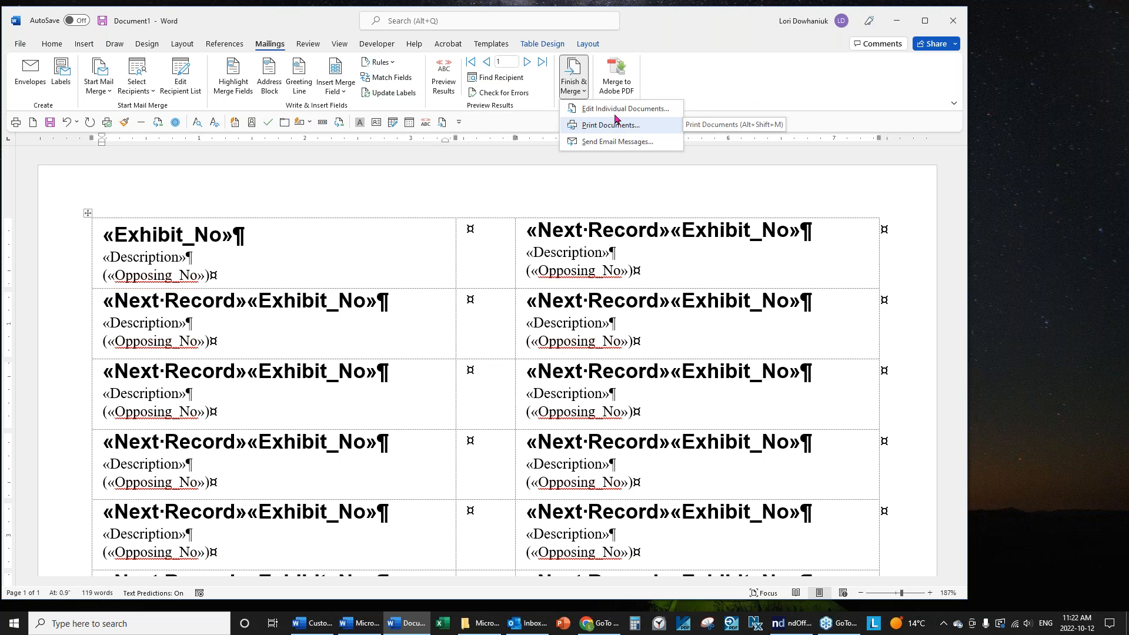
pyautogui.click(590, 109)
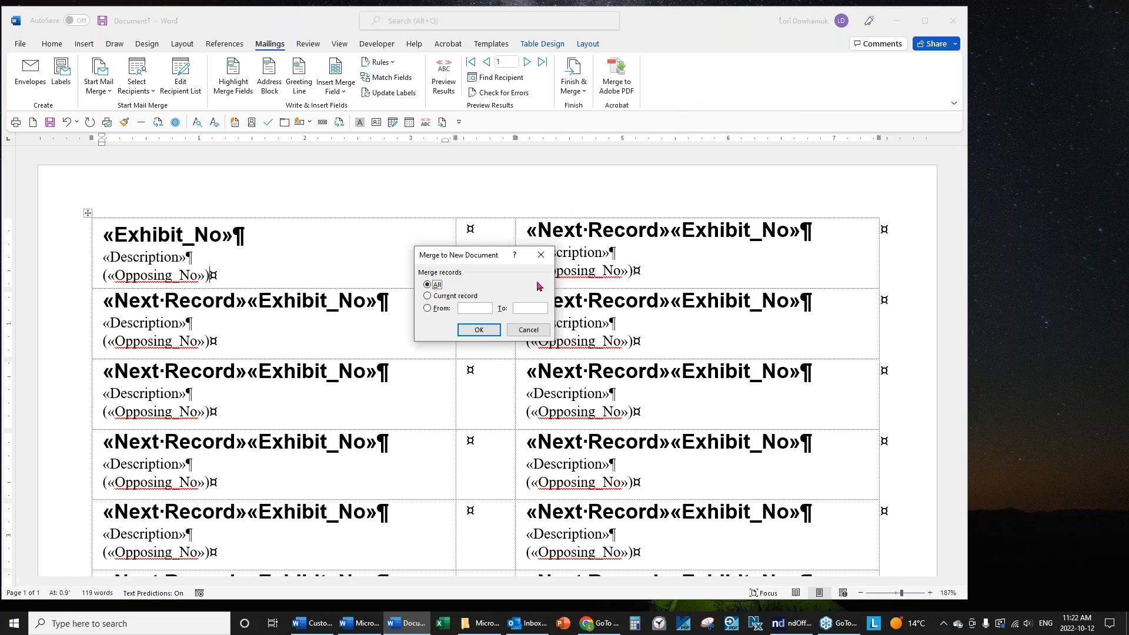
pyautogui.click(477, 330)
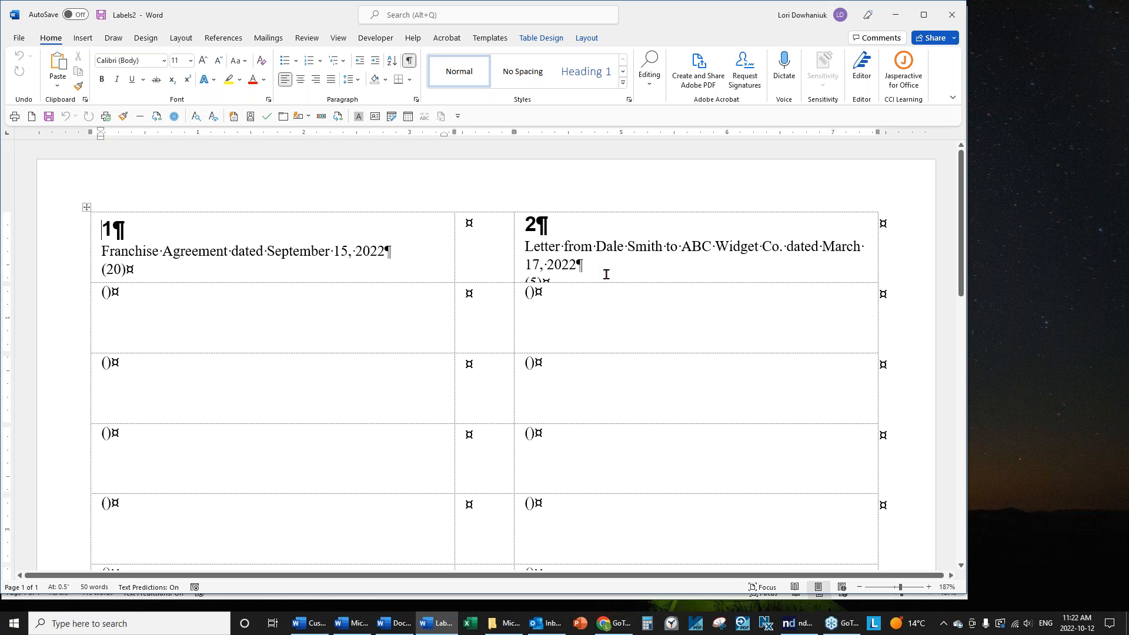
pyautogui.click(329, 249)
pyautogui.click(654, 253)
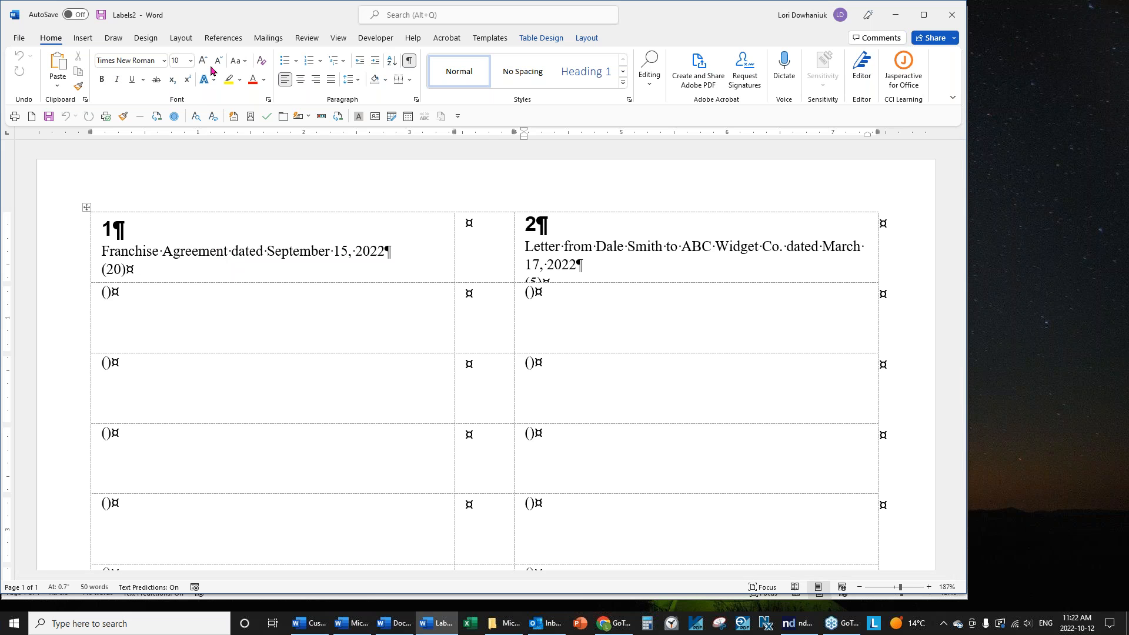
pyautogui.click(19, 38)
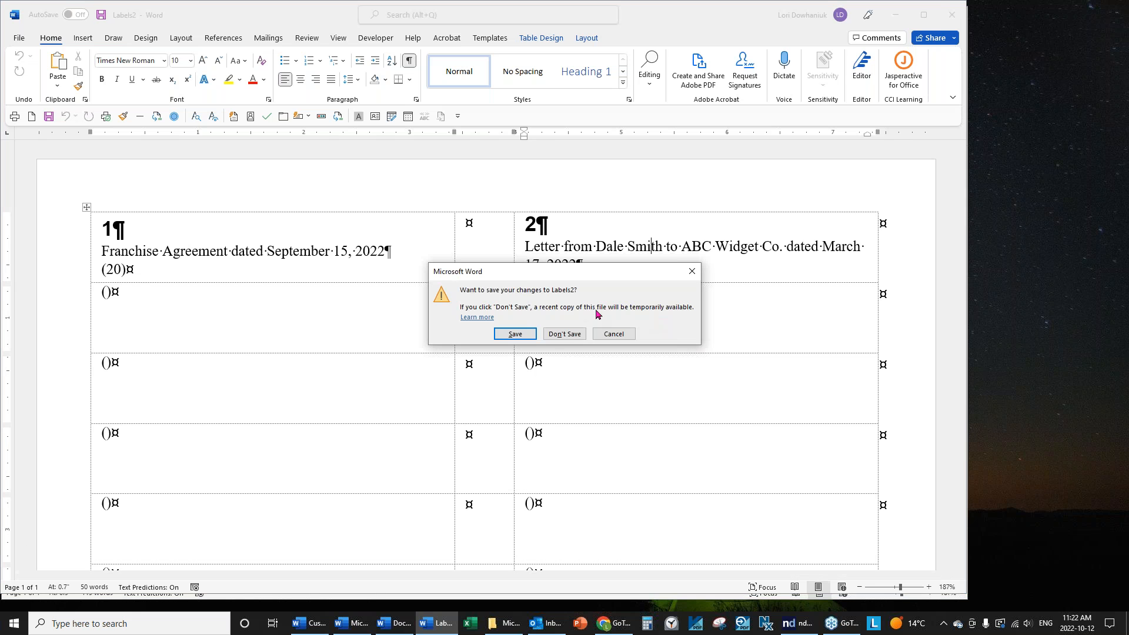
pyautogui.click(564, 334)
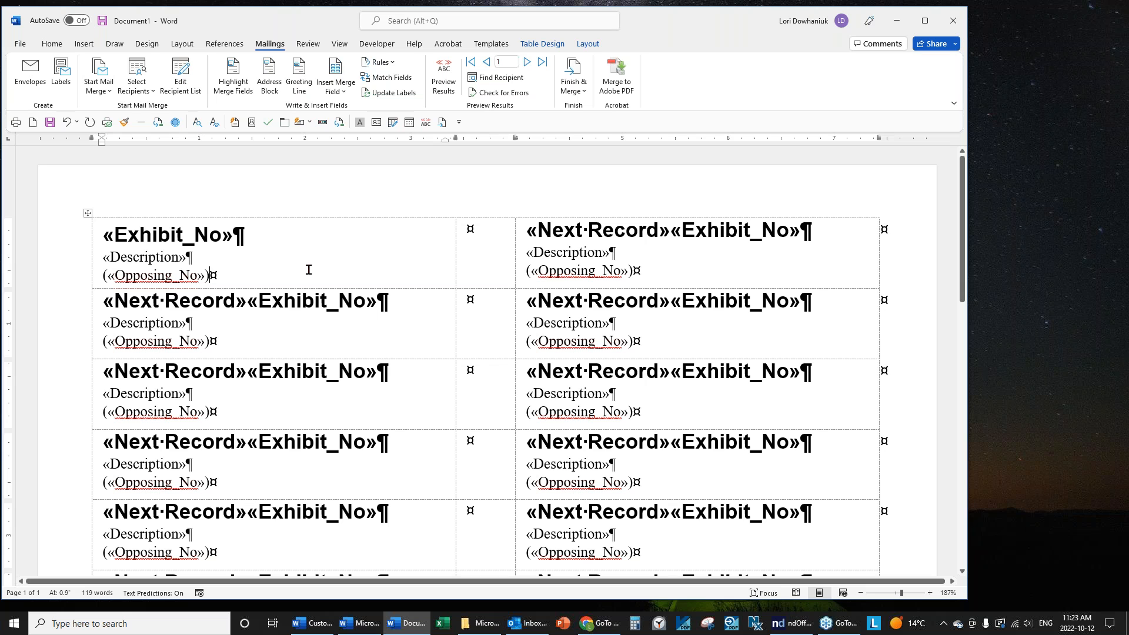
# Set the first label's Description and Opposing_No lines to 9 pt and update all labels.
pyautogui.doubleClick(123, 266)
pyautogui.moveTo(123, 265); pyautogui.dragTo(104, 256)
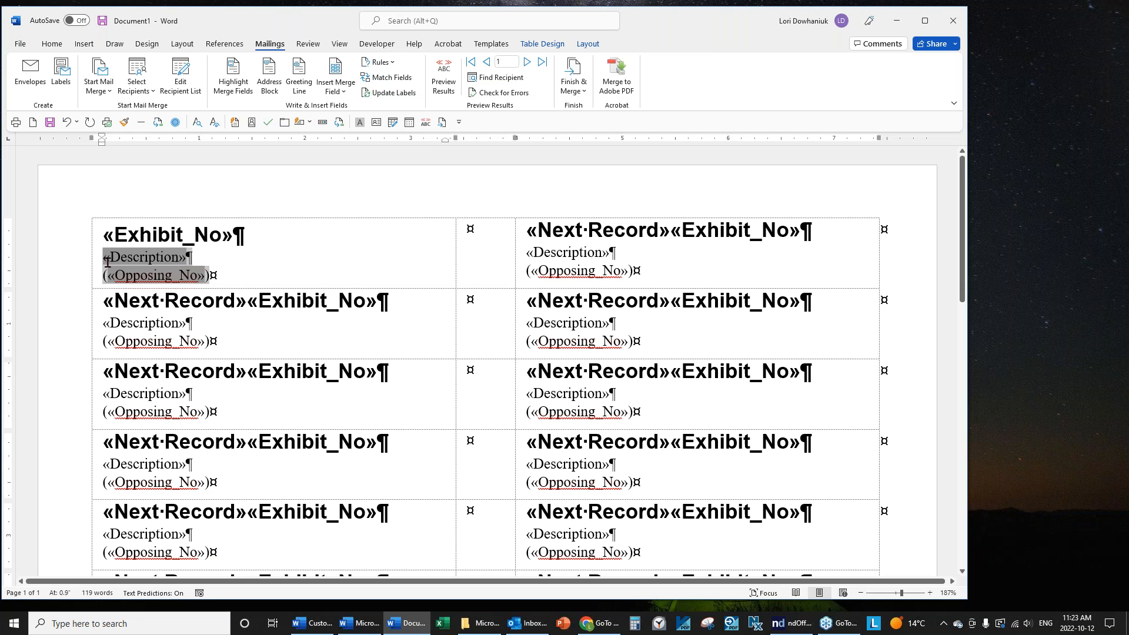
pyautogui.click(52, 44)
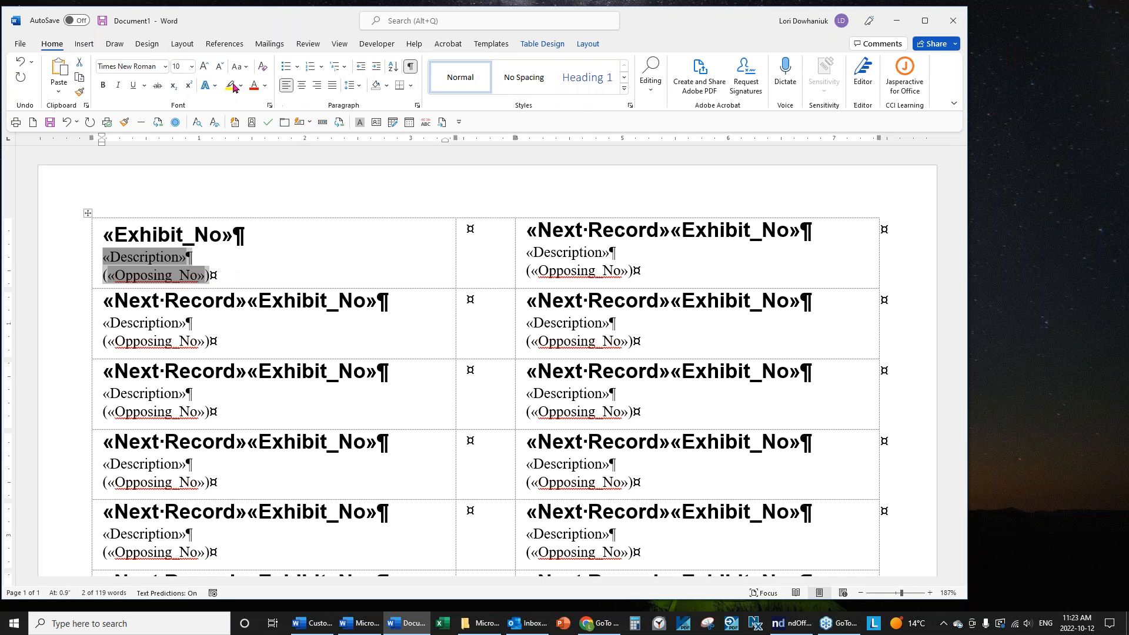
pyautogui.click(191, 66)
pyautogui.click(182, 95)
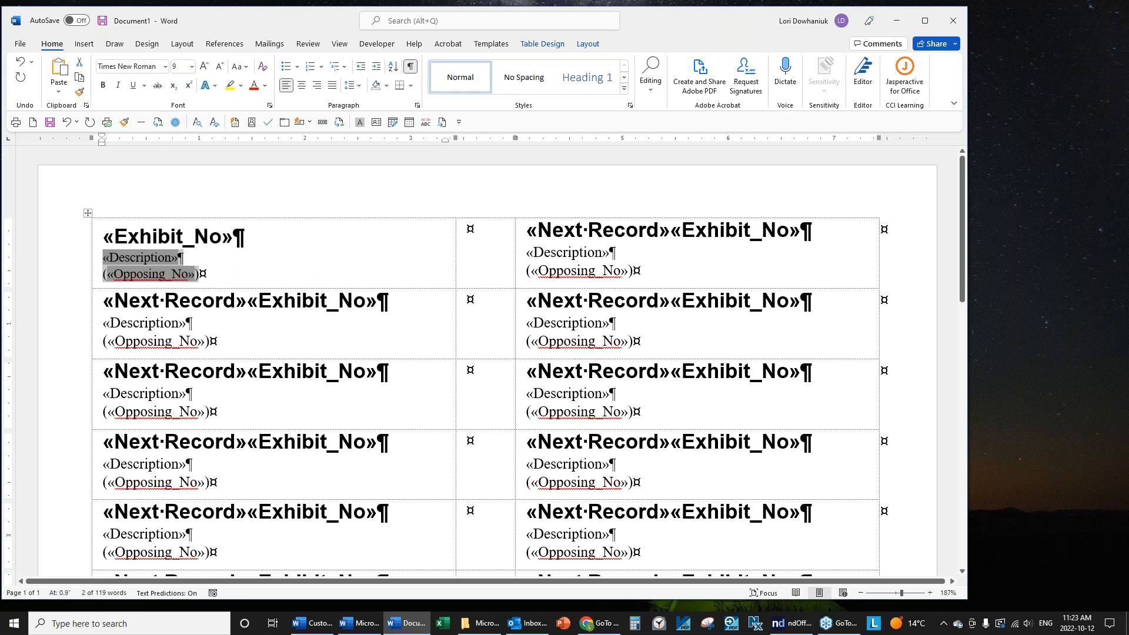
pyautogui.click(269, 43)
pyautogui.click(389, 95)
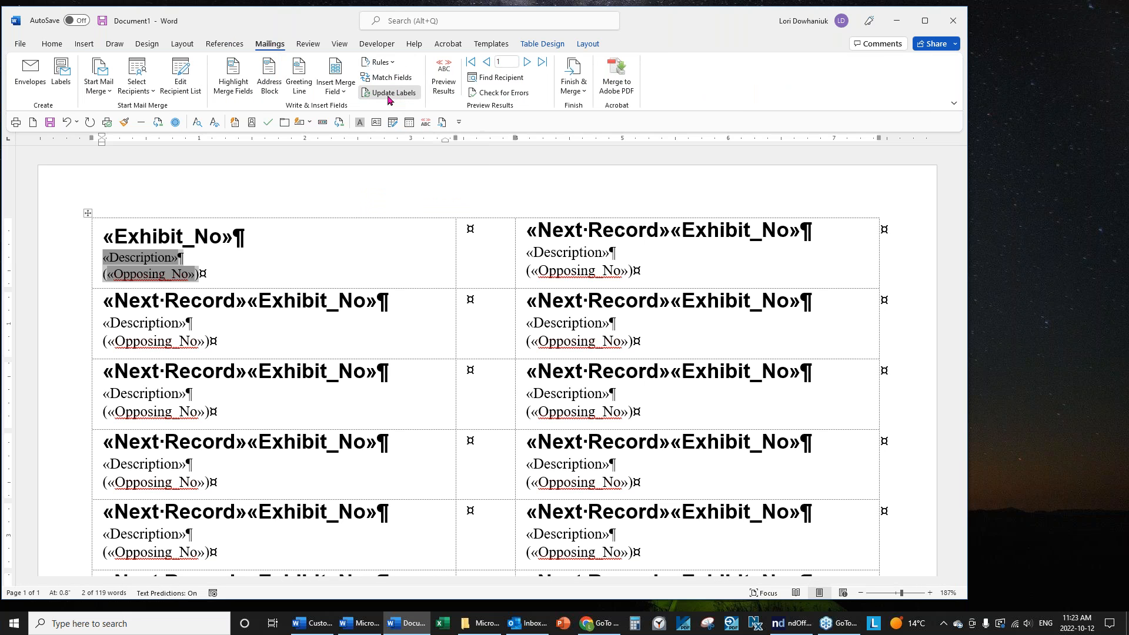
# Merge all records into a new document, Labels3, and look over the result.
pyautogui.click(573, 87)
pyautogui.click(601, 110)
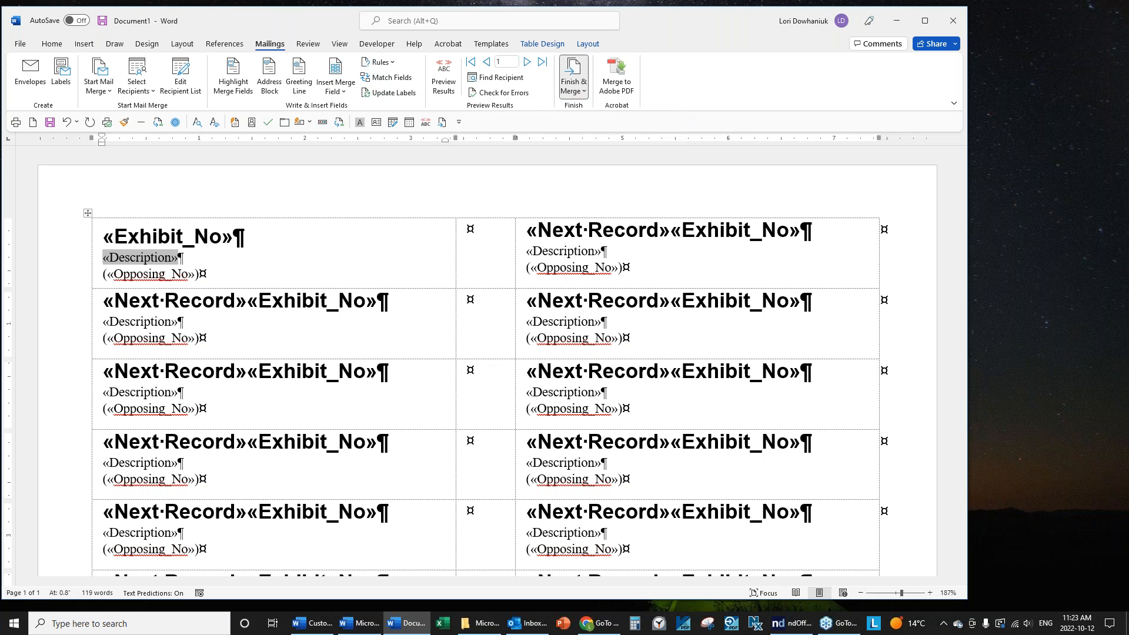
pyautogui.click(486, 333)
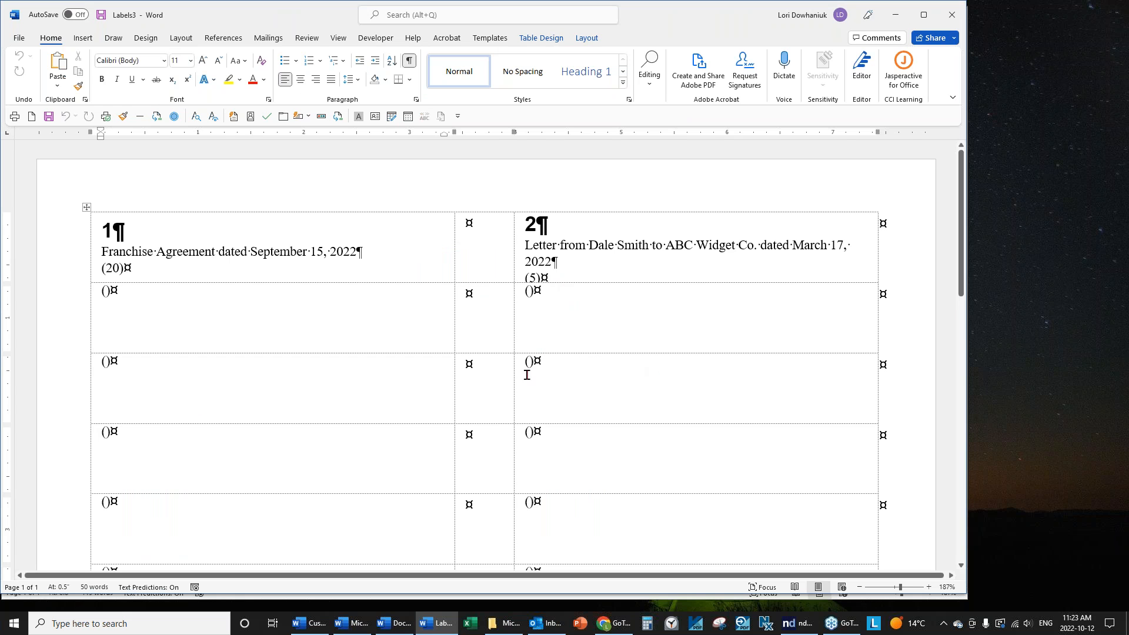
pyautogui.scroll(-2, 559, 400)
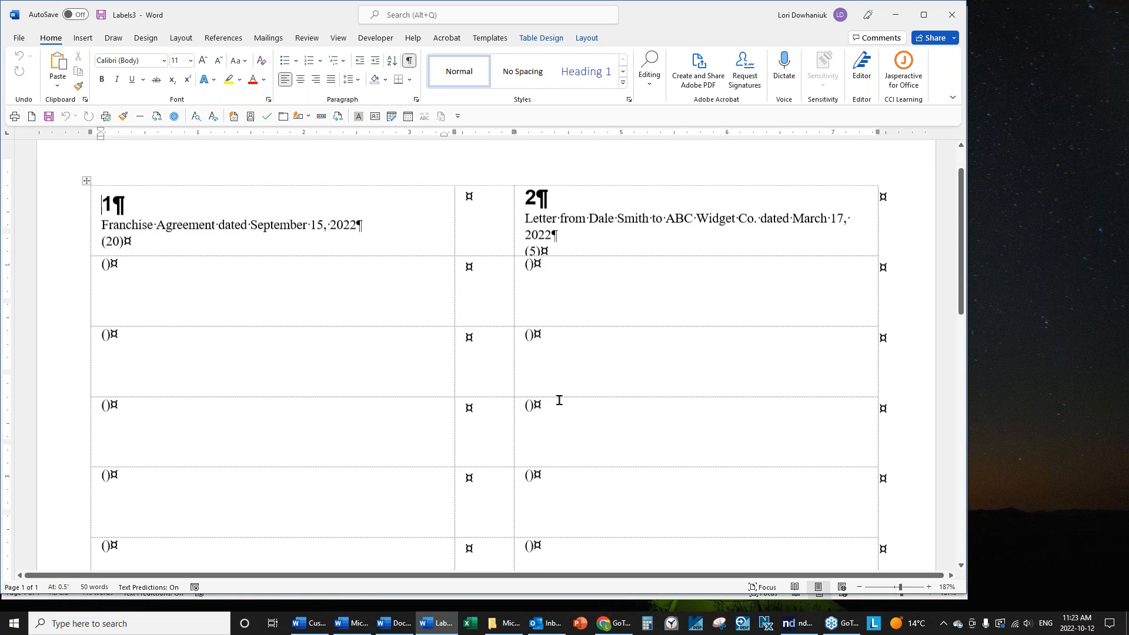
pyautogui.scroll(2, 559, 400)
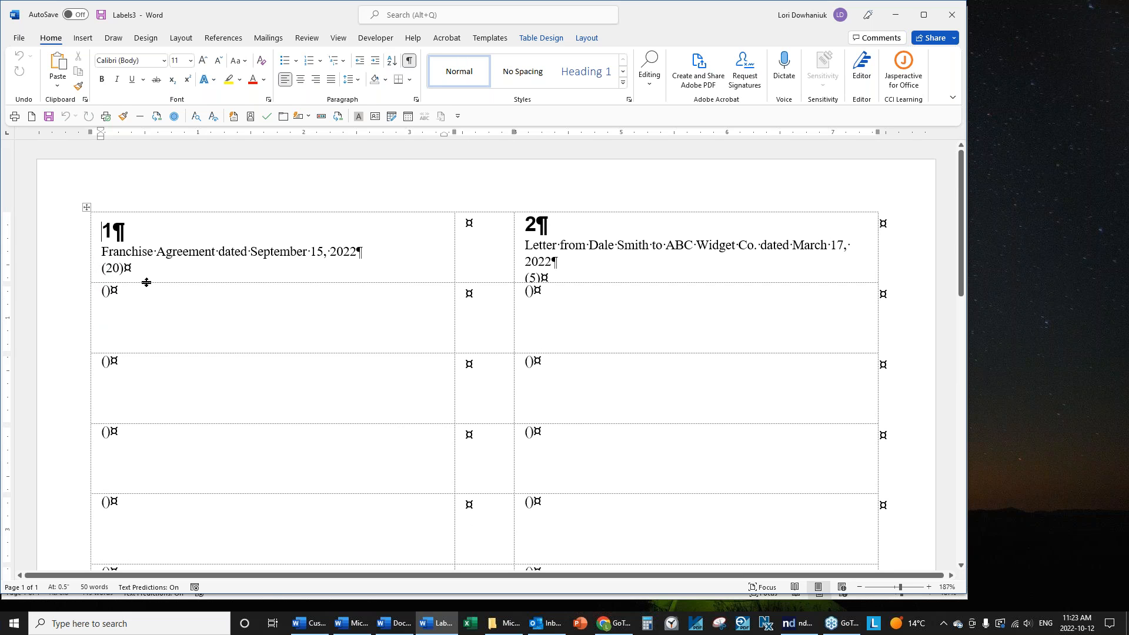
pyautogui.scroll(-10, 675, 471)
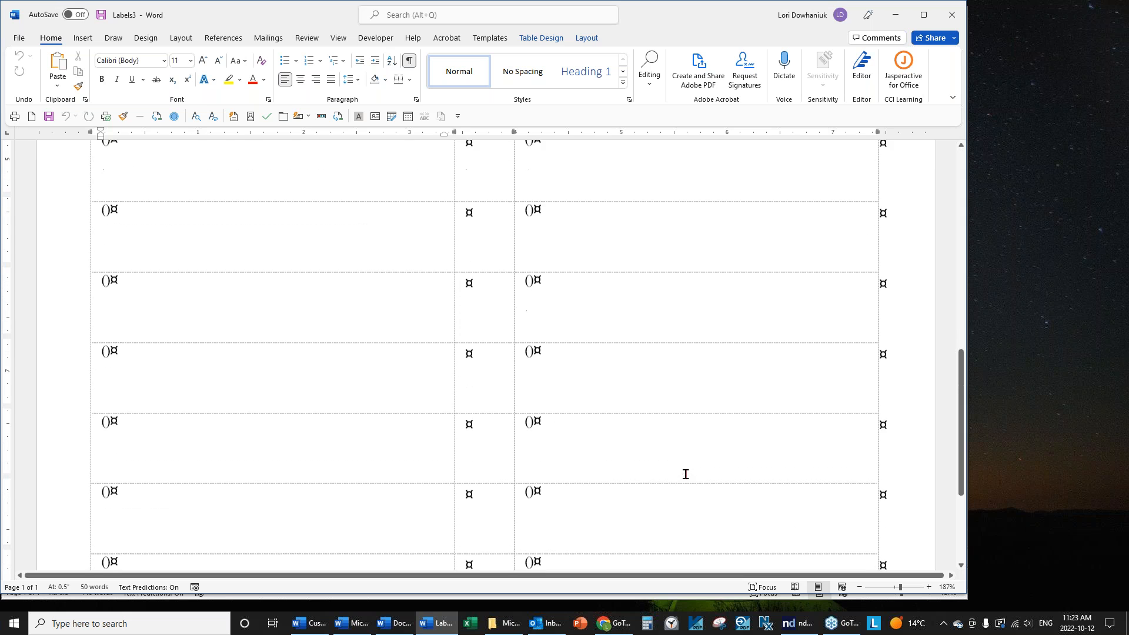
pyautogui.scroll(10, 689, 470)
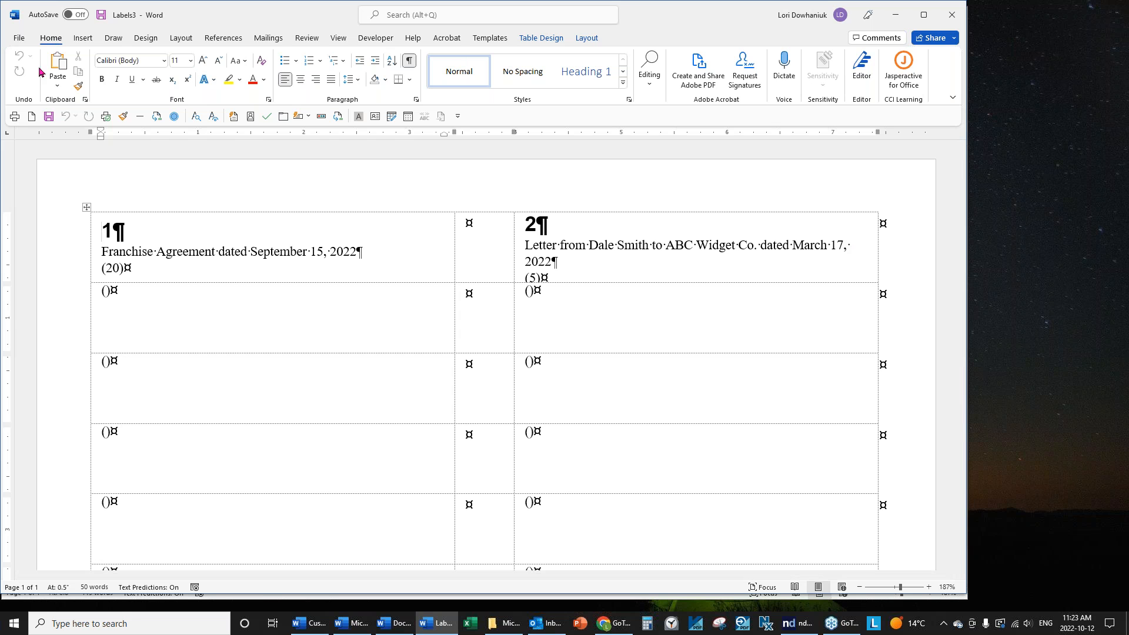
# Close Labels3 without saving it.
pyautogui.click(25, 44)
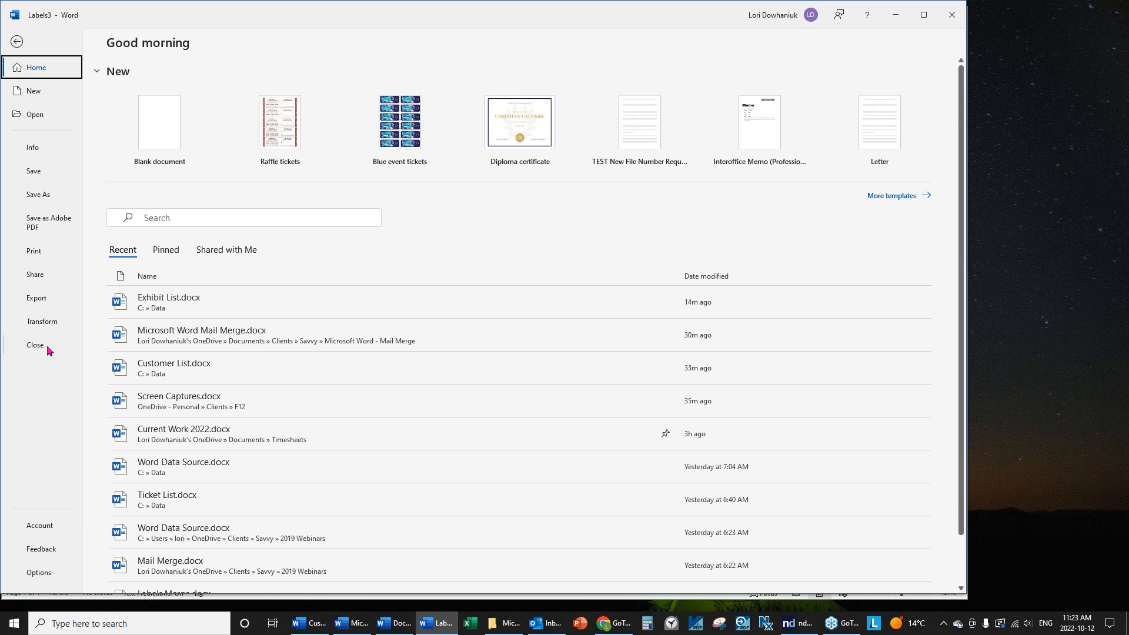
pyautogui.click(47, 345)
pyautogui.click(554, 335)
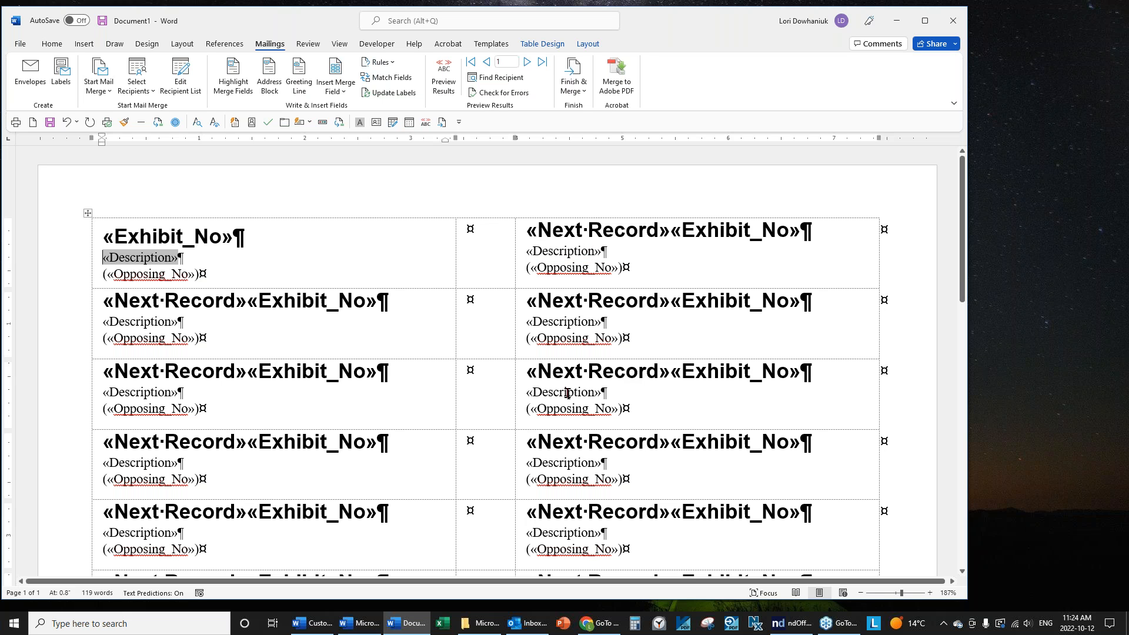
# Save the label document locally in the Data folder as 'Exhibit Labels'.
pyautogui.click(21, 44)
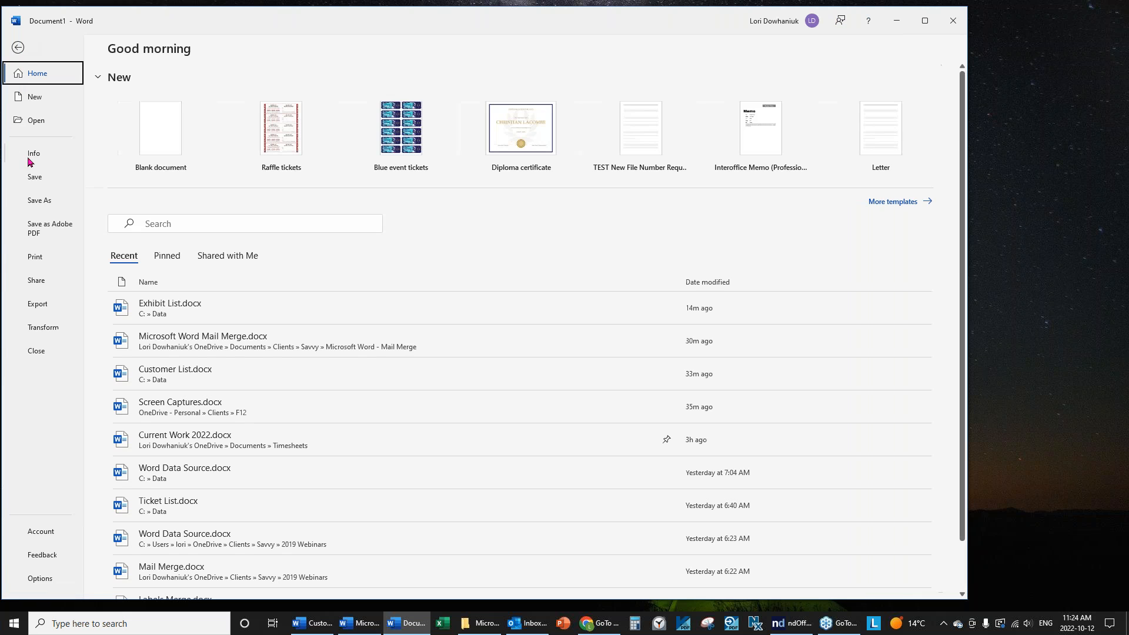
pyautogui.press('Escape')
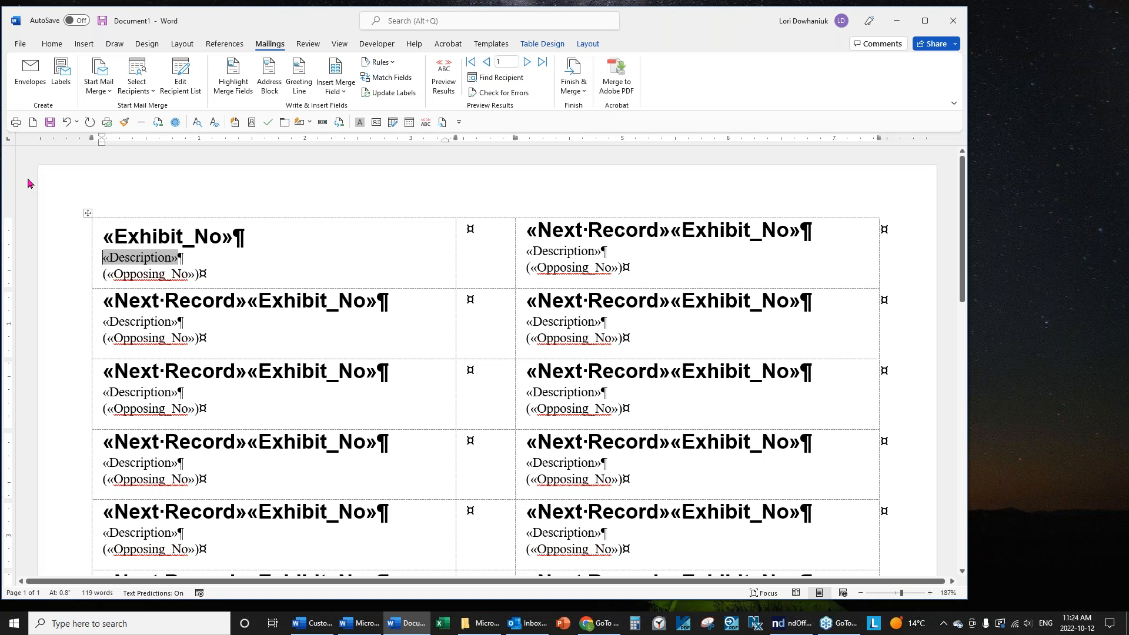
pyautogui.hotkey('ctrl', 's')
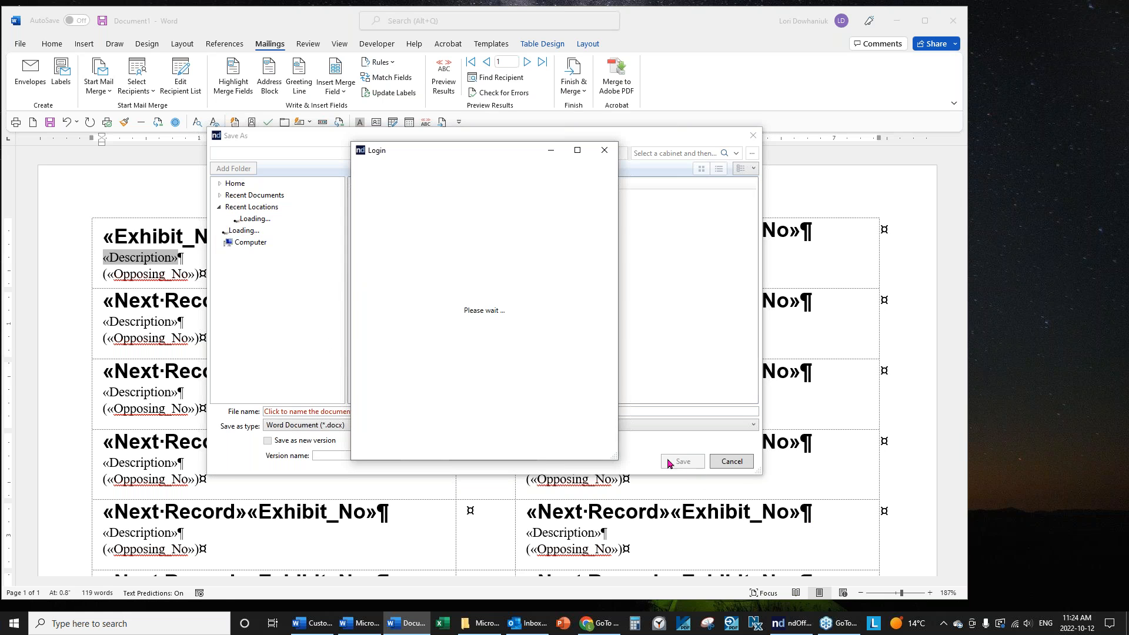
pyautogui.click(606, 151)
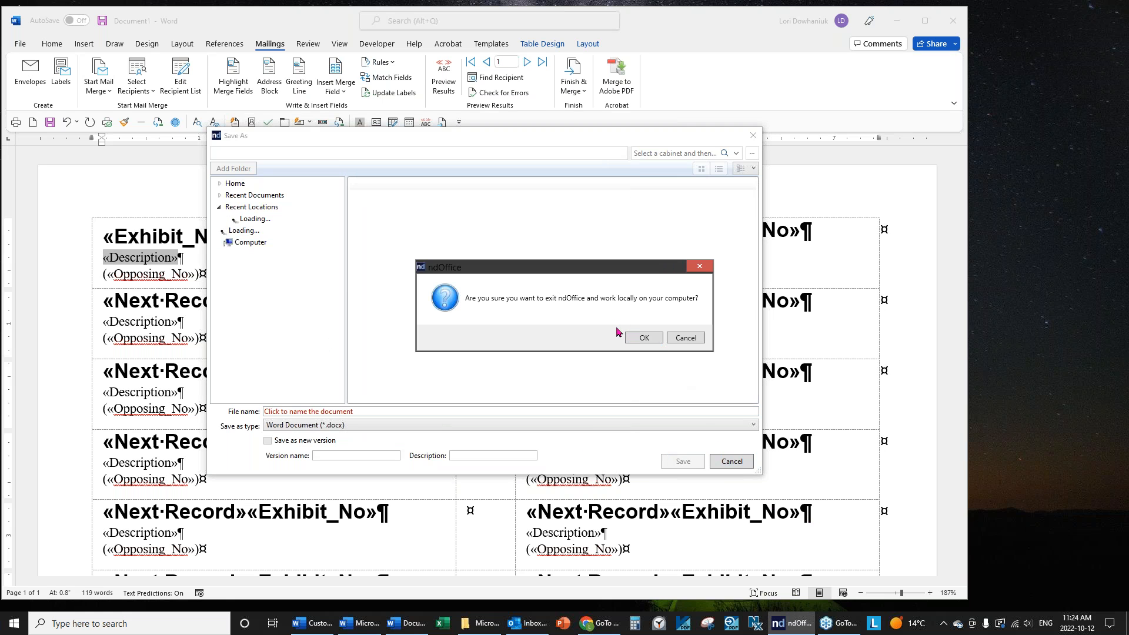
pyautogui.click(639, 338)
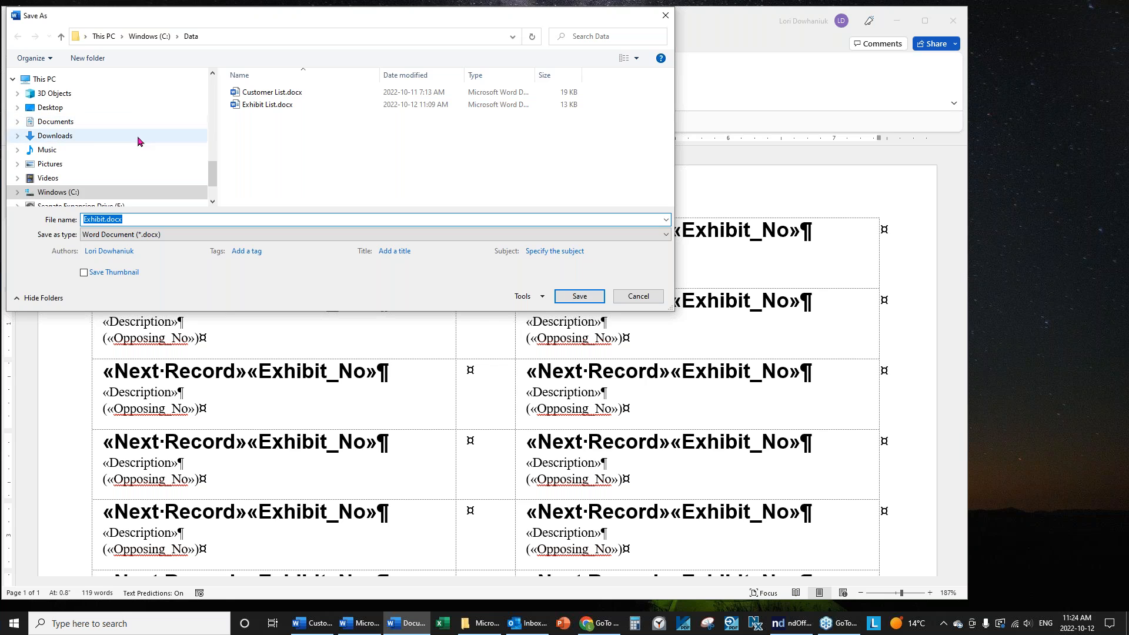
pyautogui.scroll(5, 139, 141)
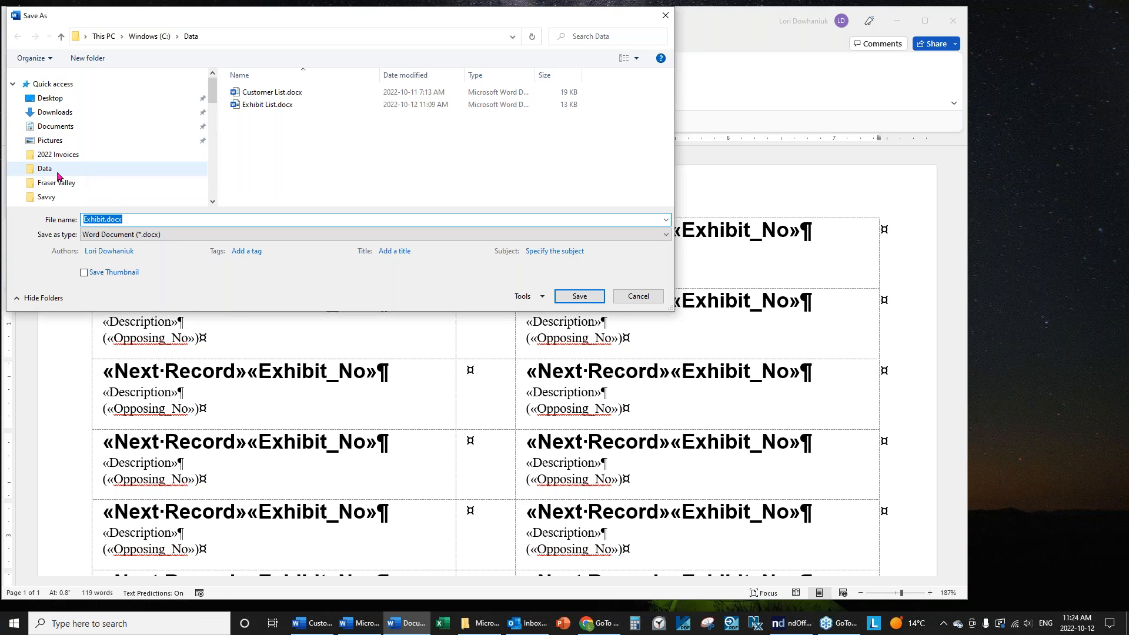
pyautogui.click(58, 171)
pyautogui.doubleClick(157, 218)
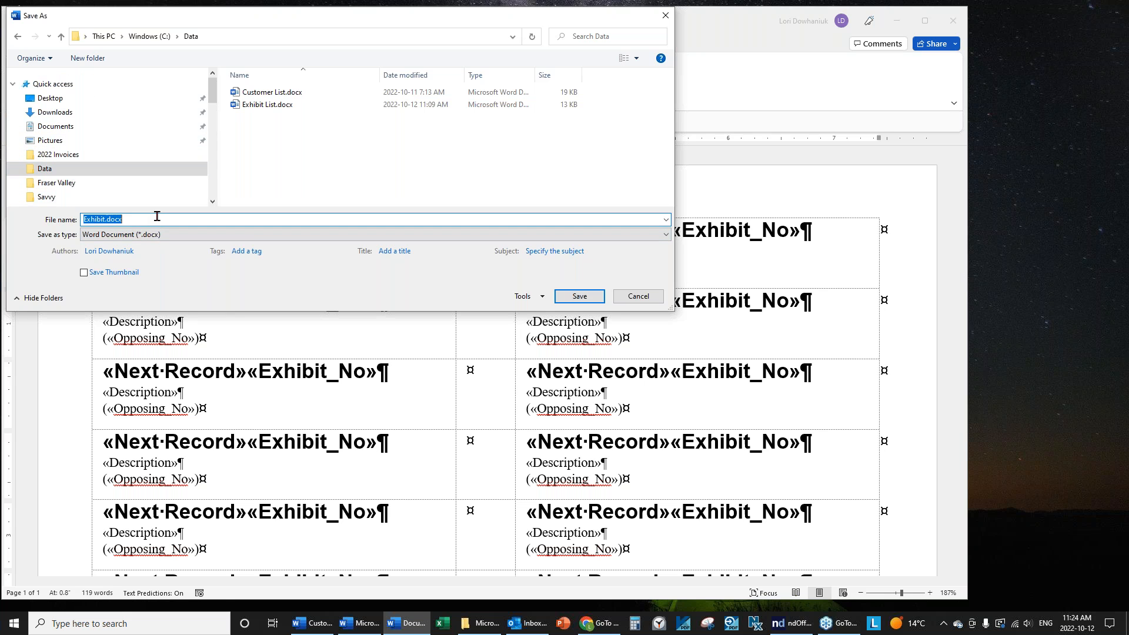
pyautogui.write('Exhibit ')
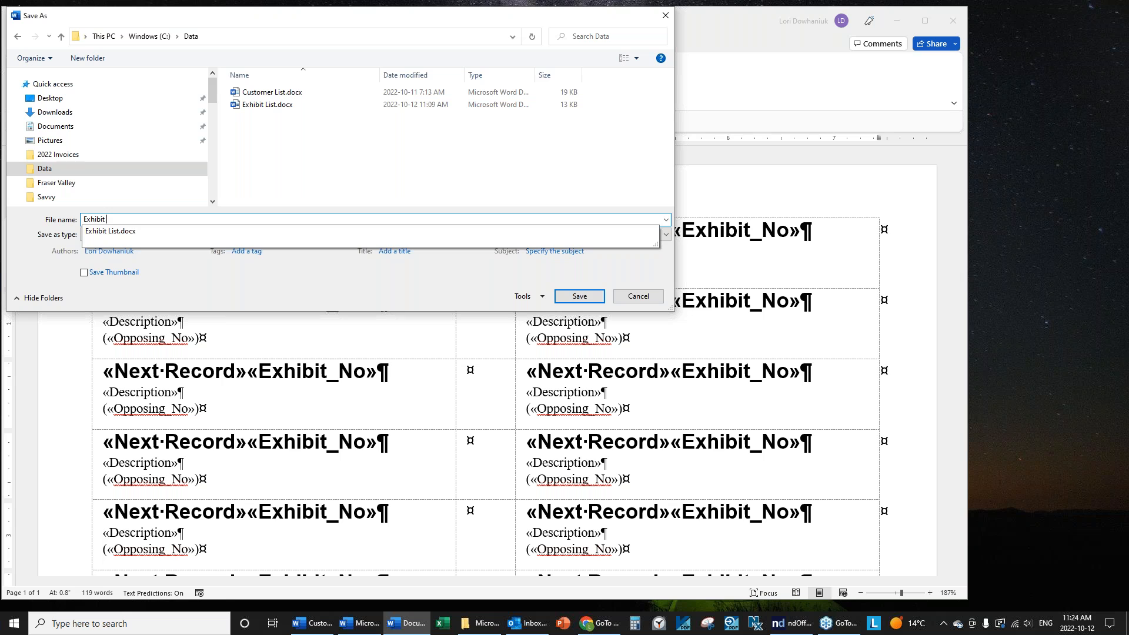
pyautogui.write('Labels')
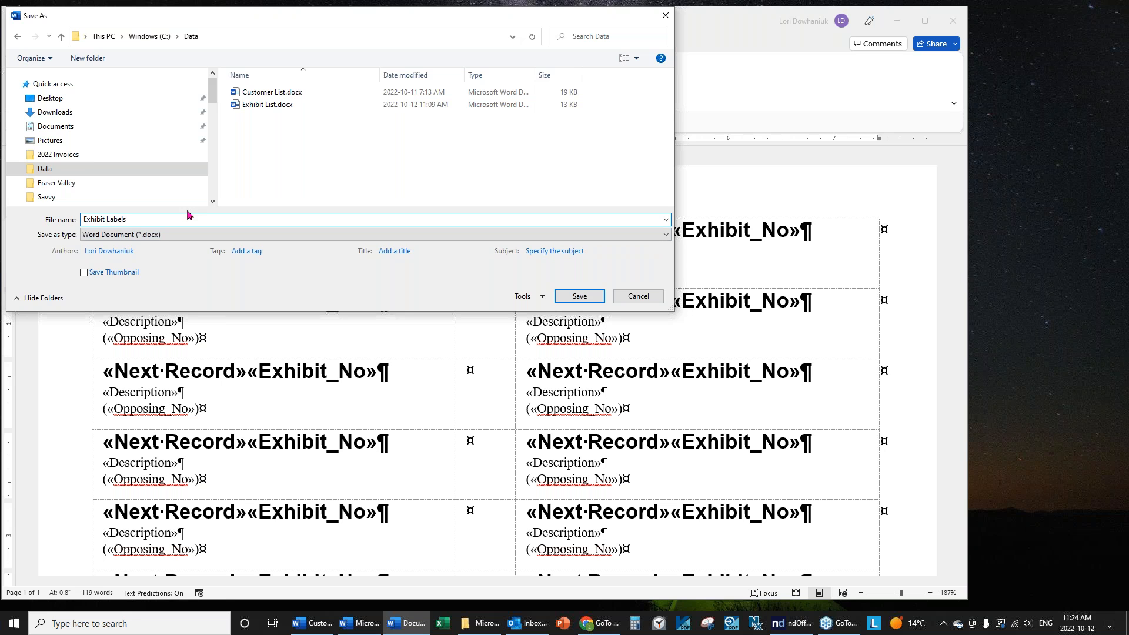
pyautogui.click(563, 297)
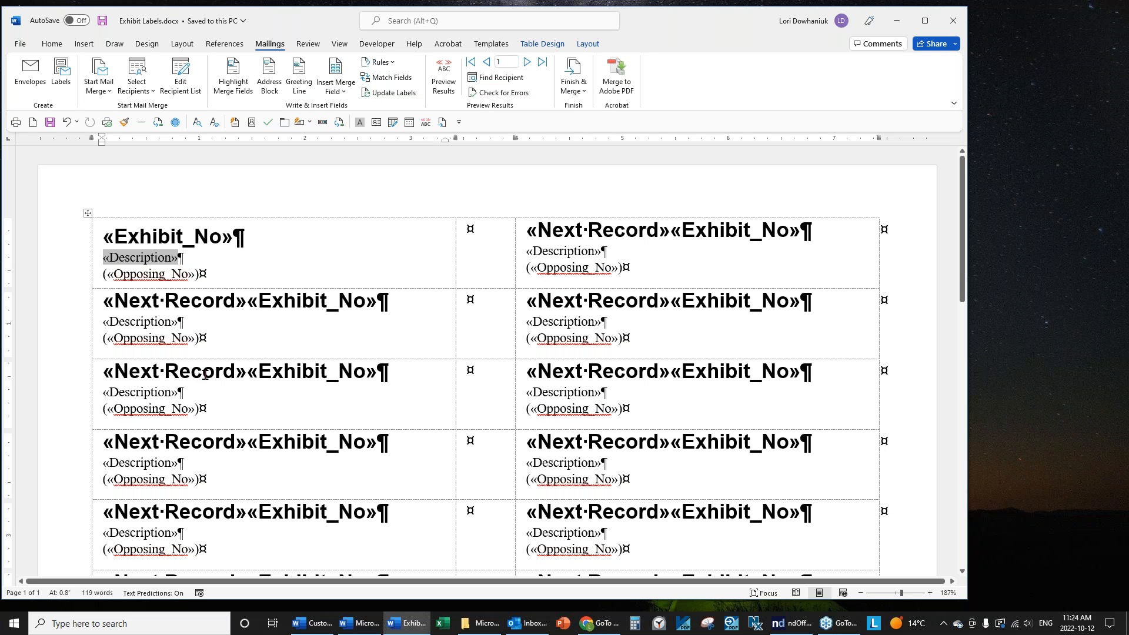
# Review the merge recipient list, then close Exhibit Labels, saving its changes.
pyautogui.click(182, 72)
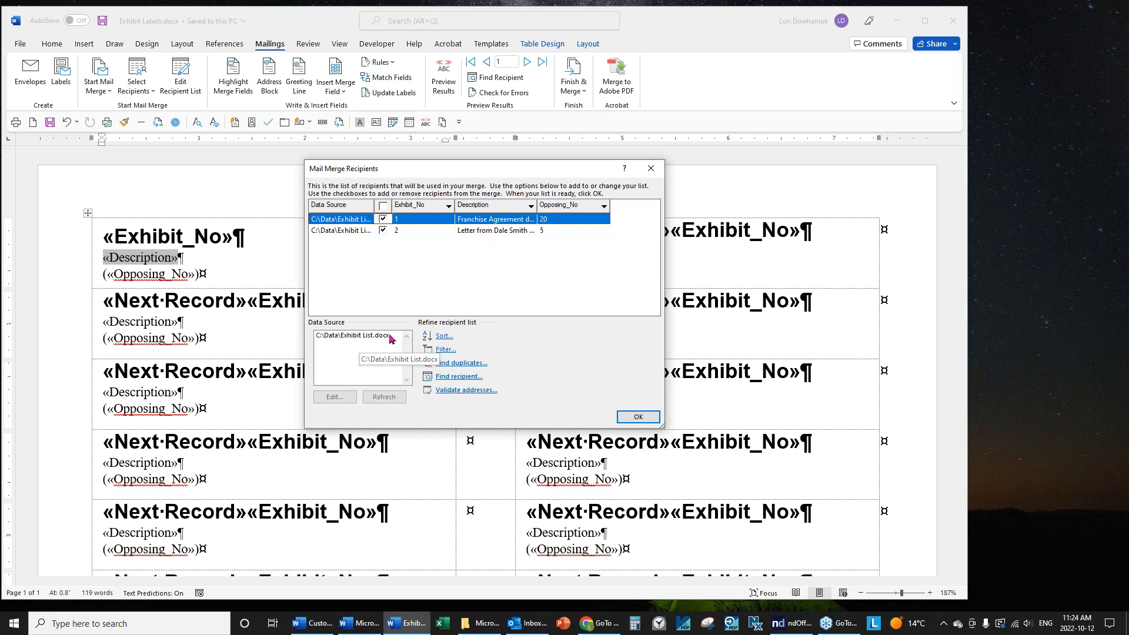
pyautogui.click(638, 416)
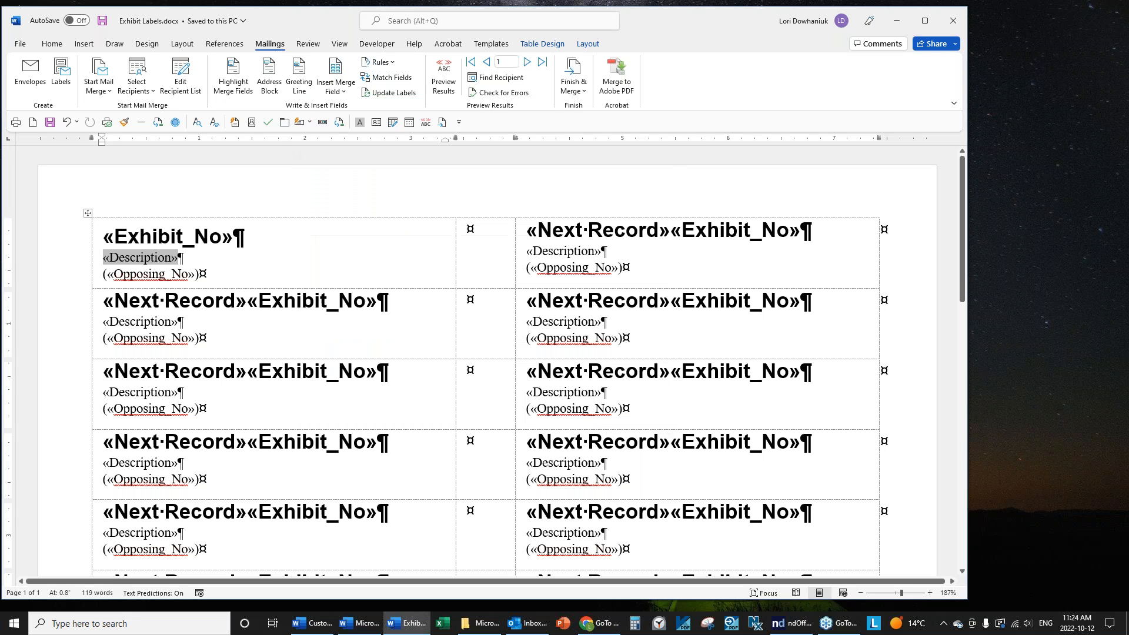
pyautogui.click(16, 46)
pyautogui.click(37, 349)
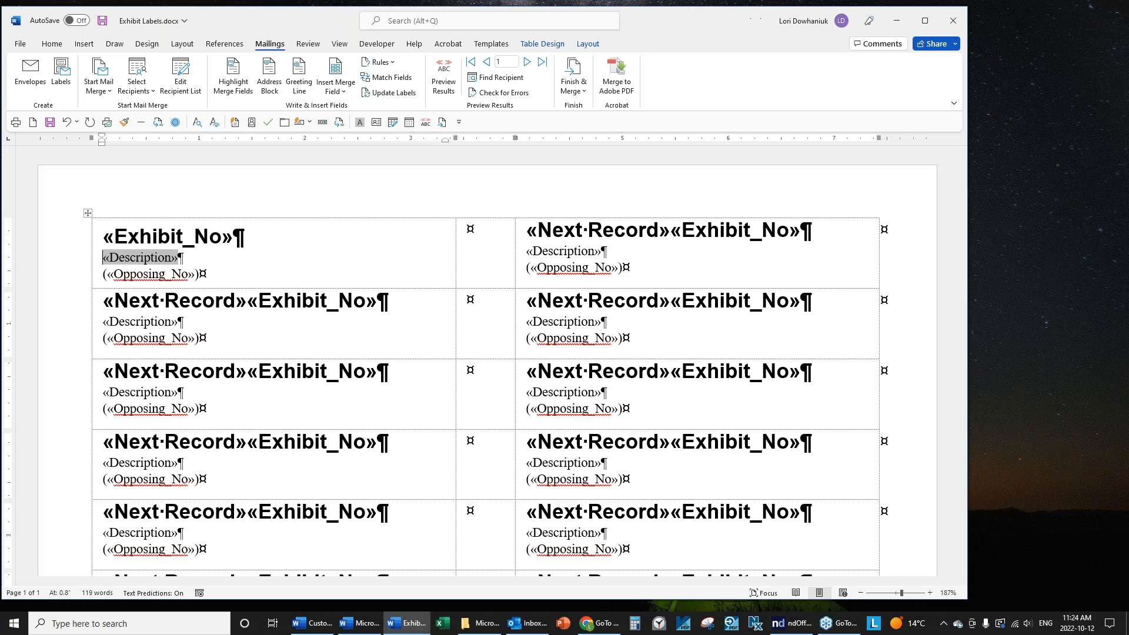
pyautogui.click(507, 324)
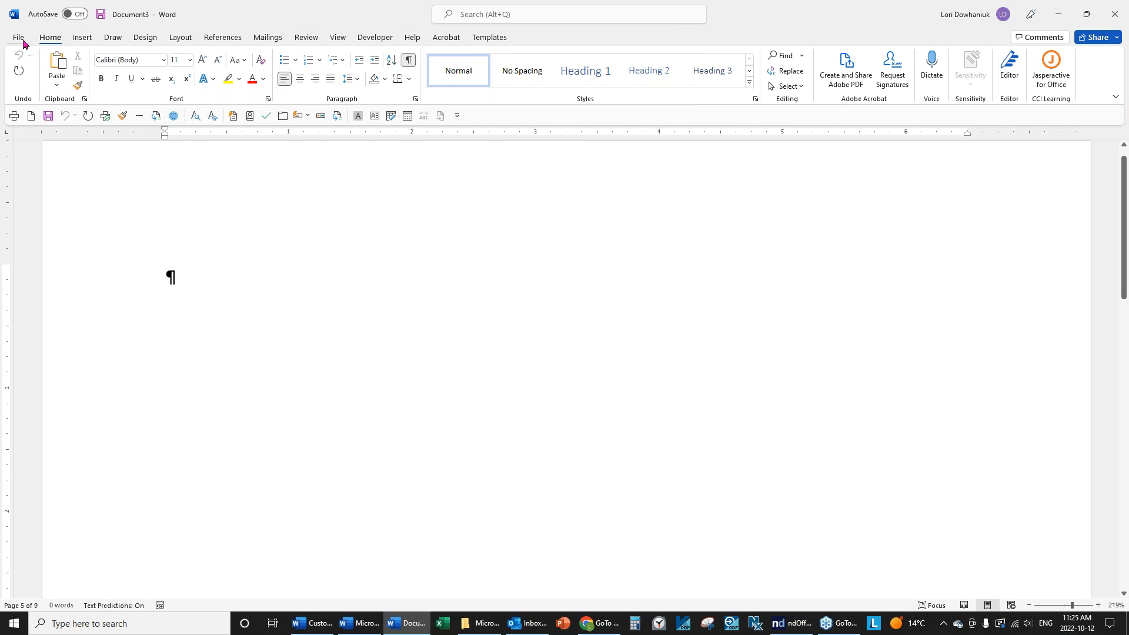
# Open Exhibit List from recent documents and put the opposing numbers 20 and 5 in parentheses.
pyautogui.click(18, 37)
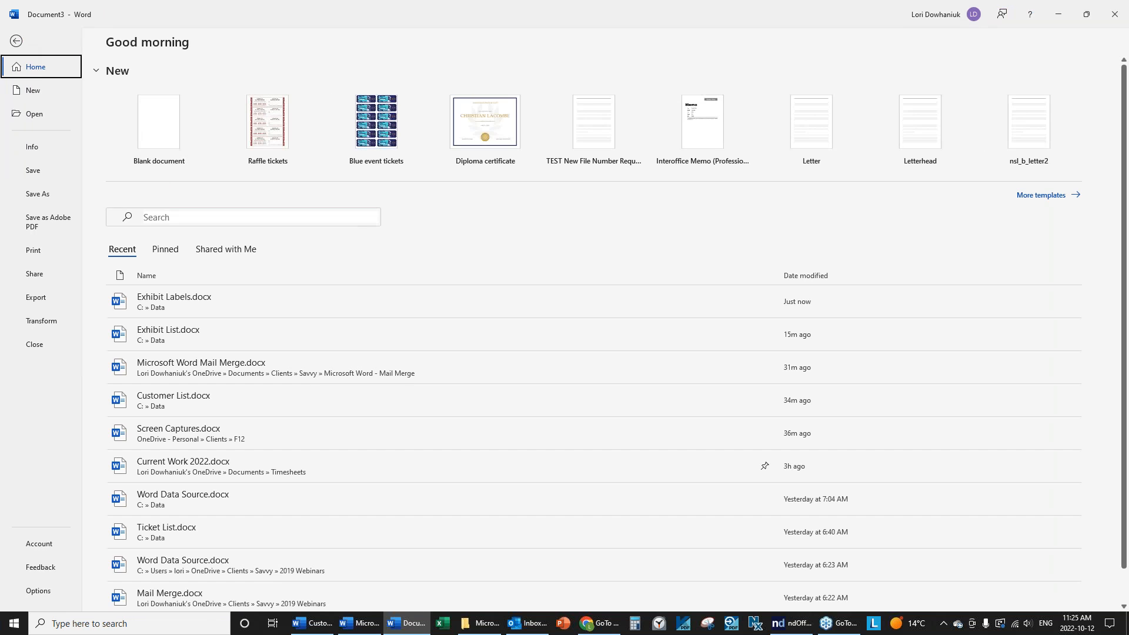
pyautogui.click(175, 341)
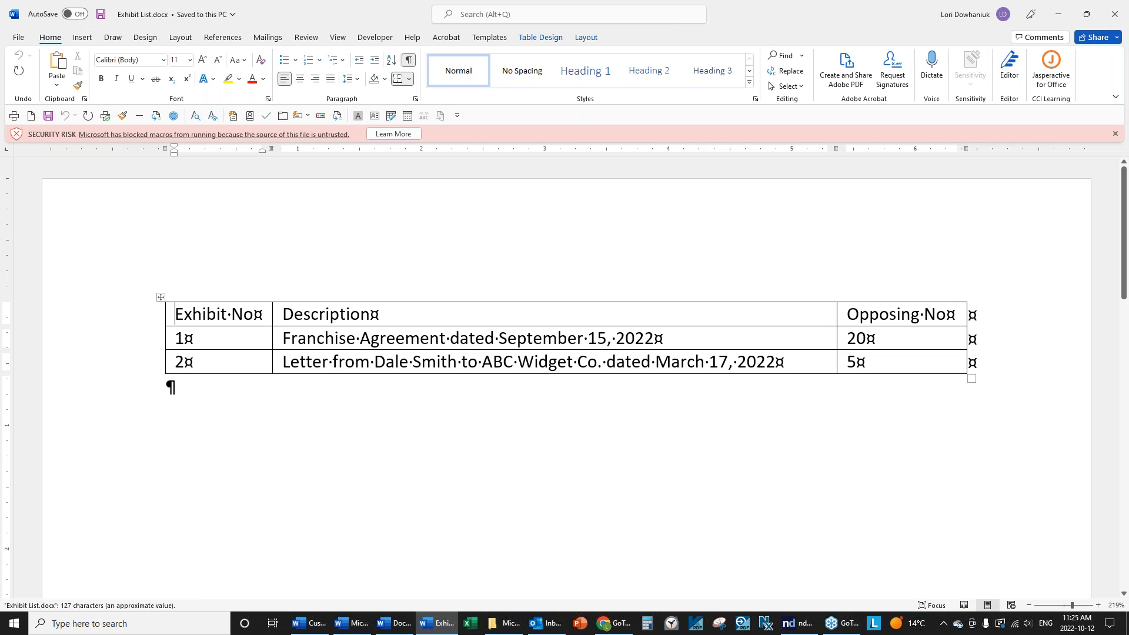
pyautogui.click(870, 339)
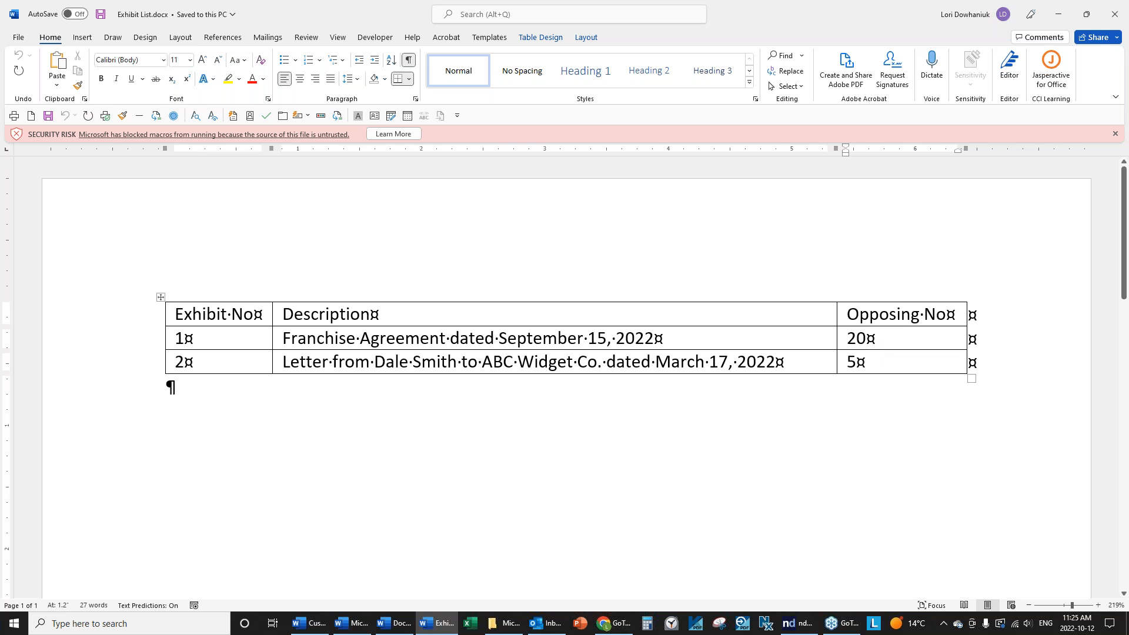
pyautogui.write(')')
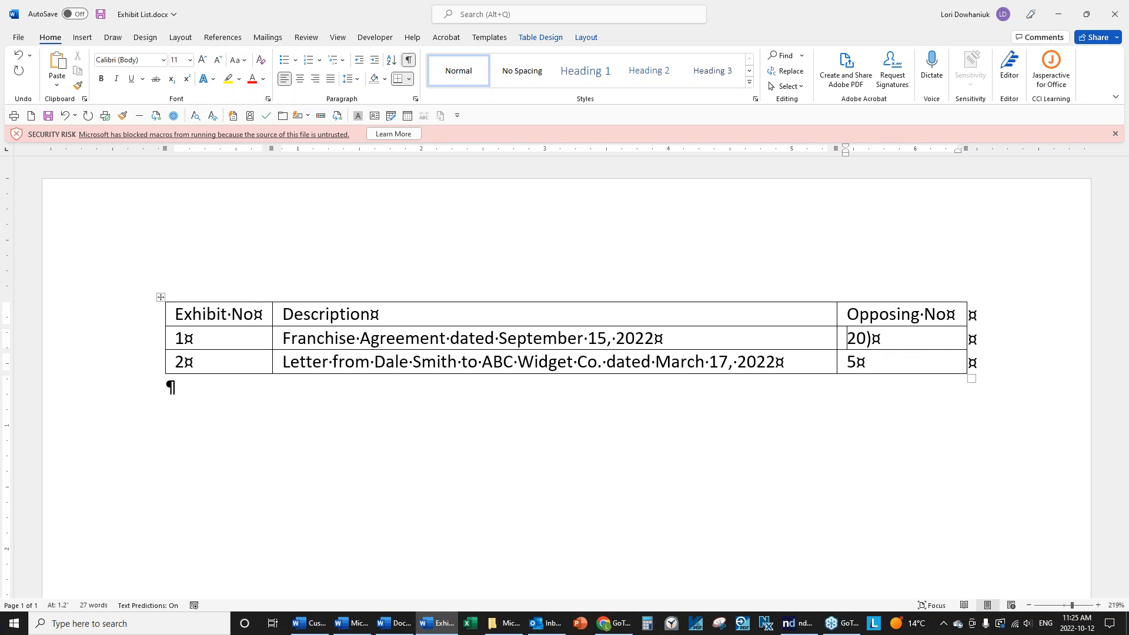
pyautogui.write('(')
pyautogui.press('Down')
pyautogui.press('Left')
pyautogui.write('(')
pyautogui.press('Right')
pyautogui.write(')')
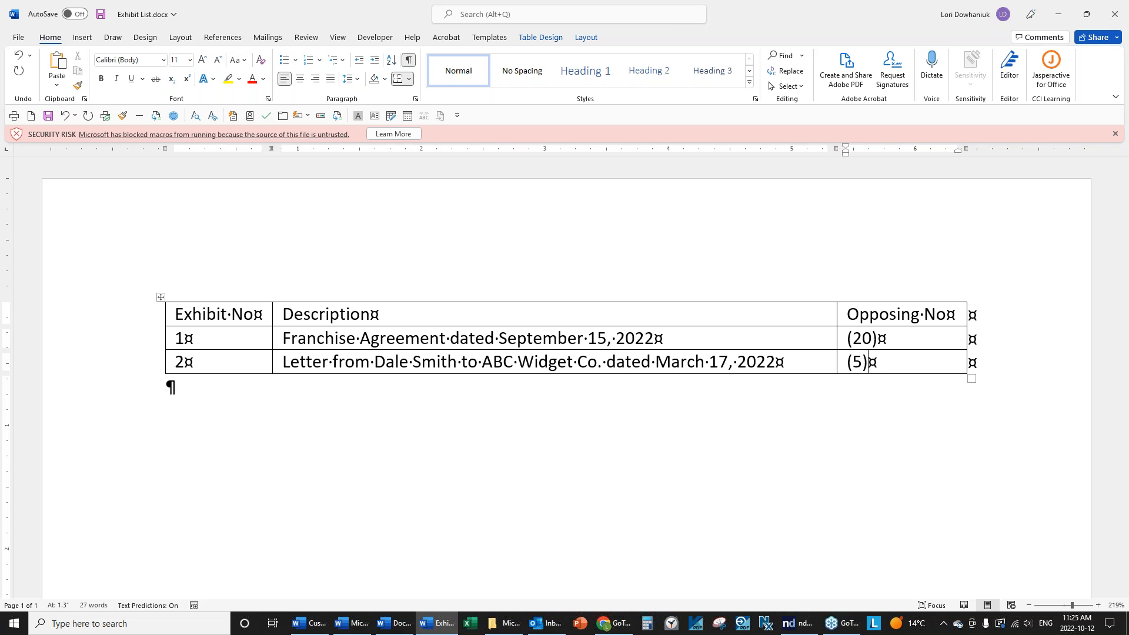
# Shorten the first exhibit's date to Sept. 15/22.
pyautogui.click(531, 337)
pyautogui.press('Delete')
pyautogui.press('Delete')
pyautogui.press('Delete')
pyautogui.press('Delete')
pyautogui.press('Delete')
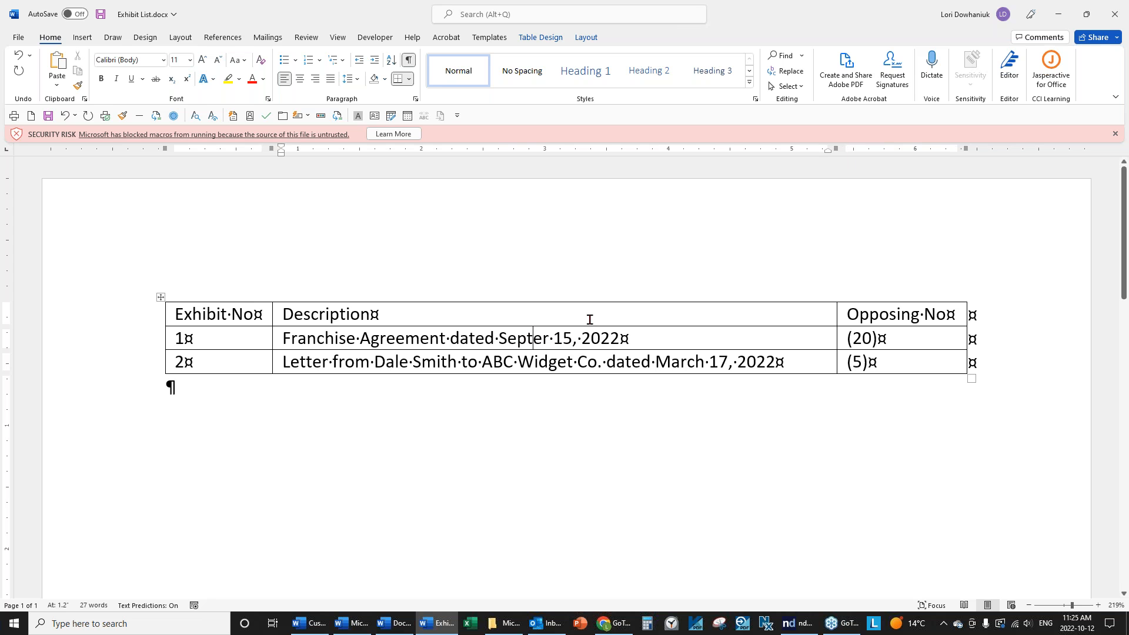
pyautogui.write('.')
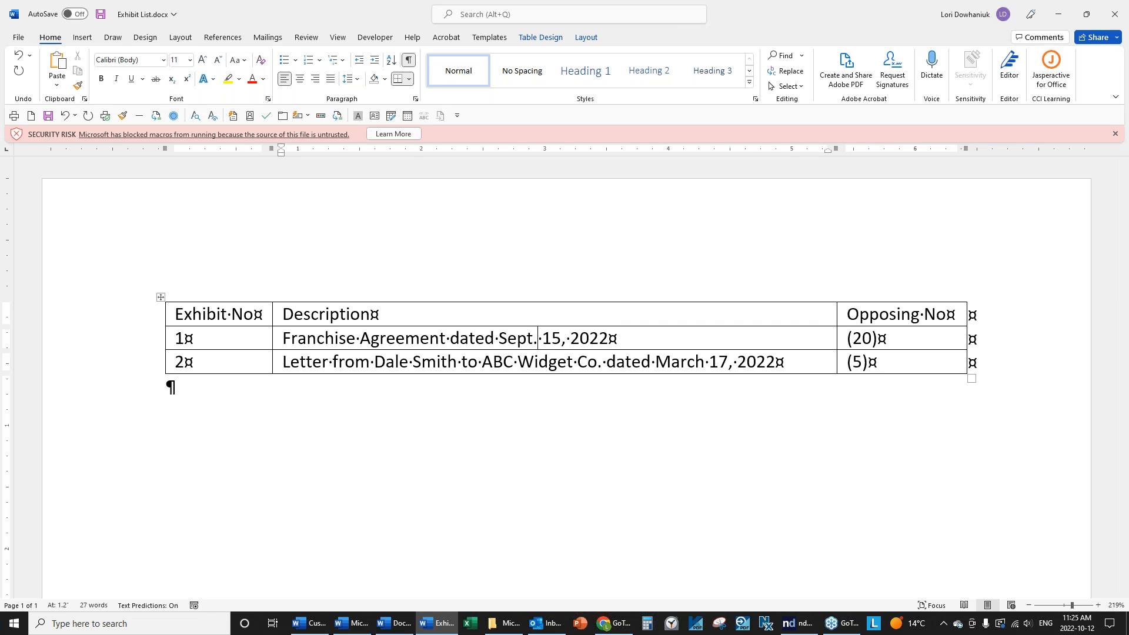
pyautogui.click(562, 339)
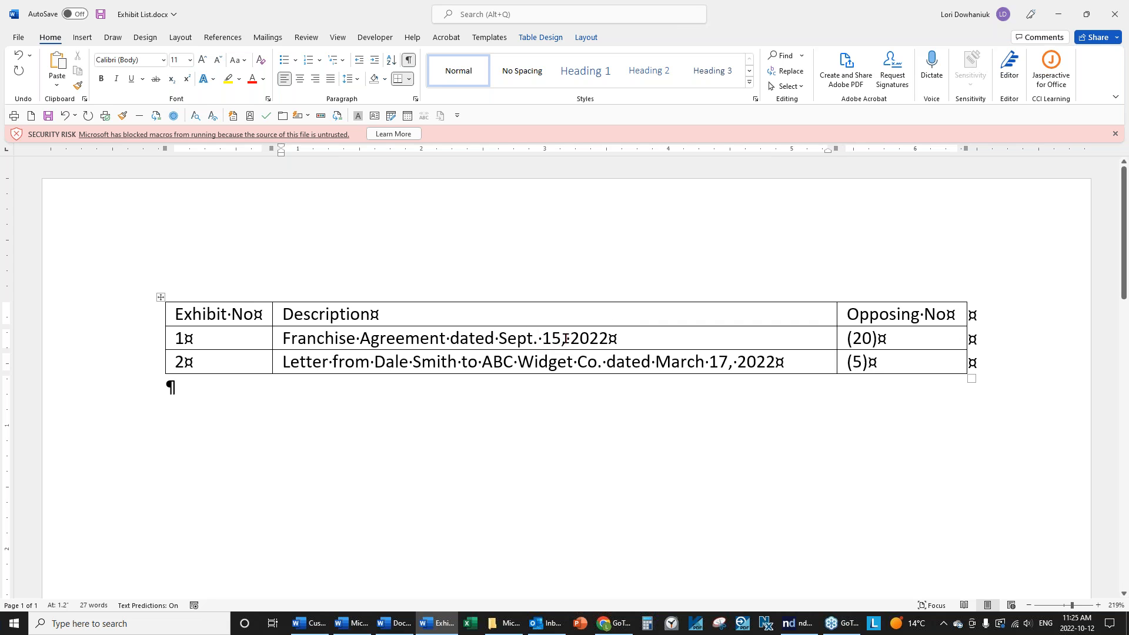
pyautogui.write('.')
pyautogui.press('BackSpace')
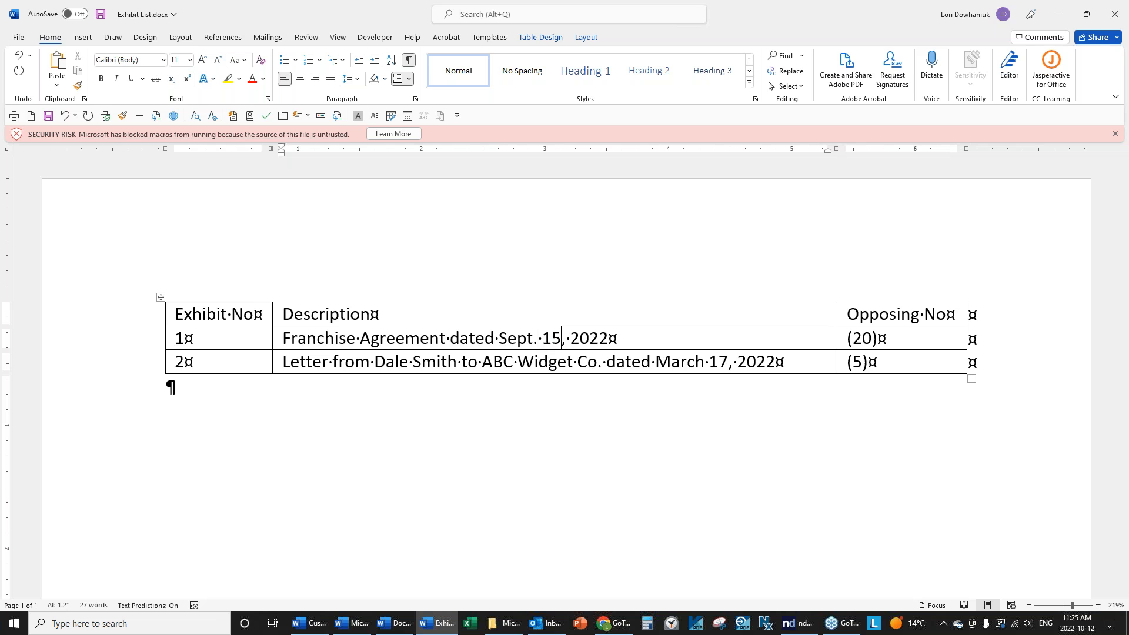
pyautogui.write('/22')
pyautogui.press('Delete')
pyautogui.press('Delete')
pyautogui.press('Delete')
pyautogui.press('Delete')
pyautogui.press('Delete')
pyautogui.press('Delete')
# Shorten the second exhibit's date to Mar. 17/22 and save Exhibit List.
pyautogui.click(686, 361)
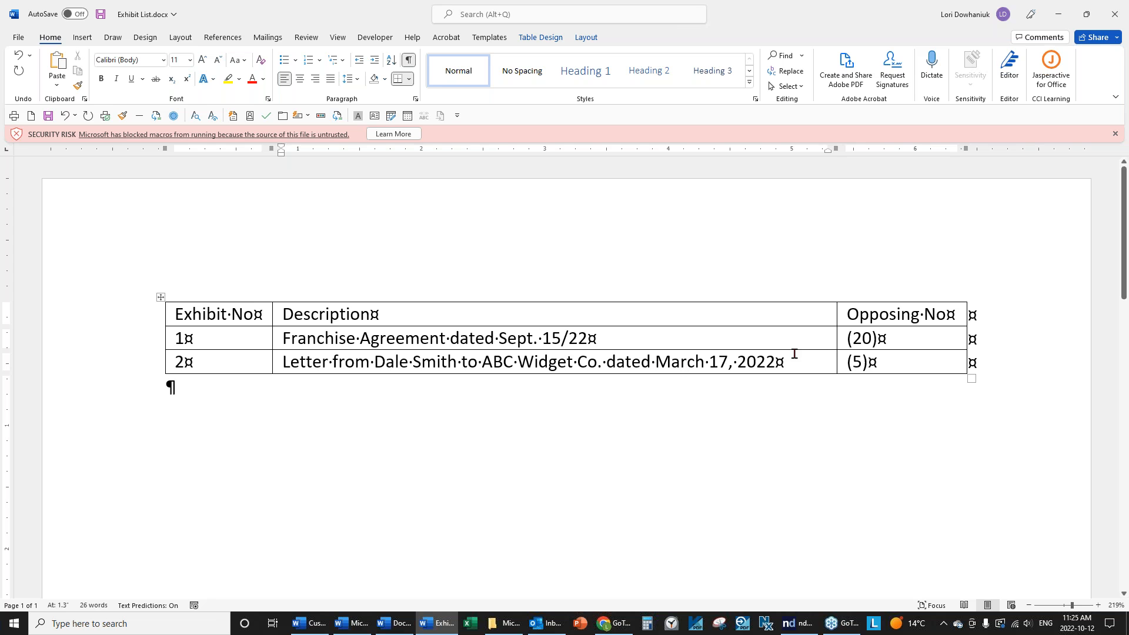
pyautogui.press('Delete')
pyautogui.press('Delete')
pyautogui.write('.')
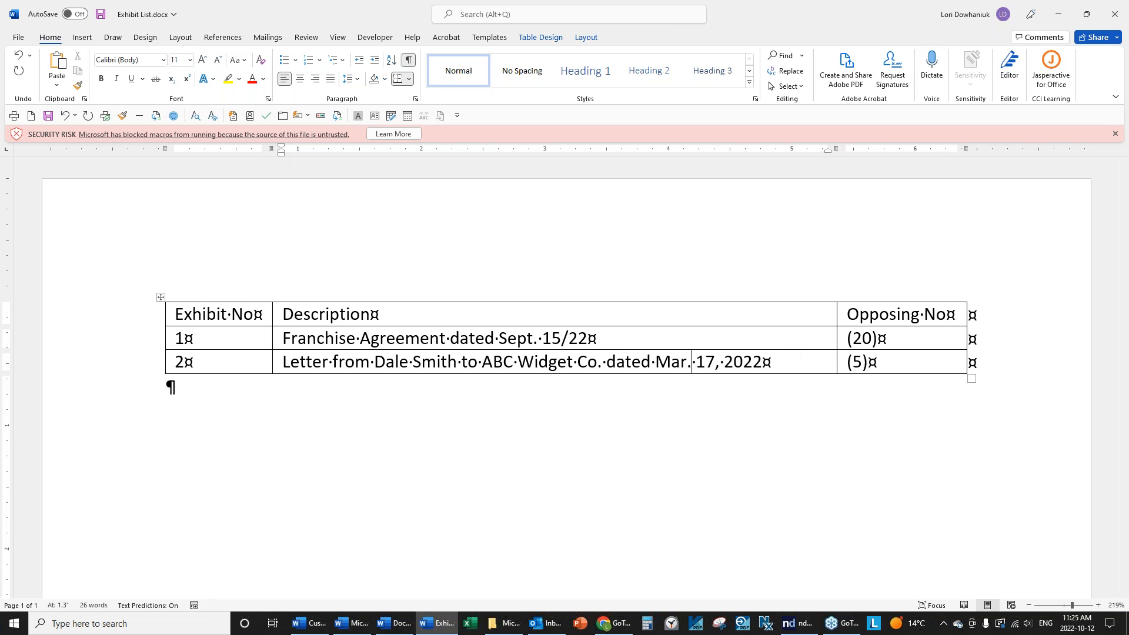
pyautogui.press('Right')
pyautogui.press('Right')
pyautogui.write('/22')
pyautogui.press('Delete')
pyautogui.press('Delete')
pyautogui.press('Delete')
pyautogui.press('Delete')
pyautogui.press('Delete')
pyautogui.press('Delete')
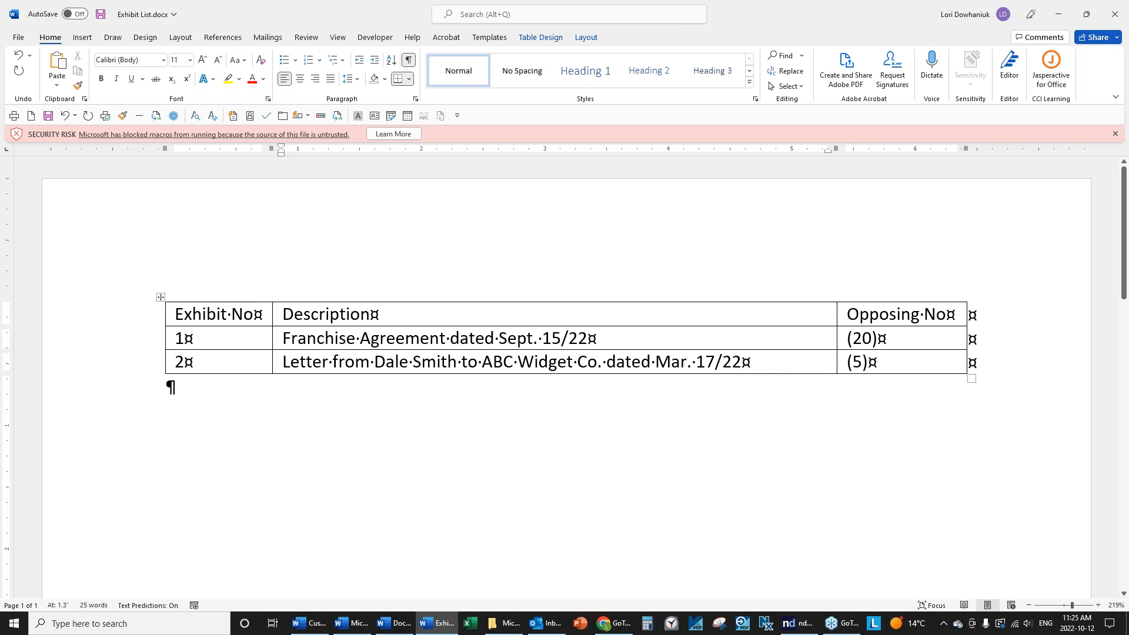
pyautogui.click(49, 115)
# Close Exhibit List and reopen Exhibit Labels, accepting the SQL prompt to pull its data.
pyautogui.click(19, 37)
pyautogui.click(41, 346)
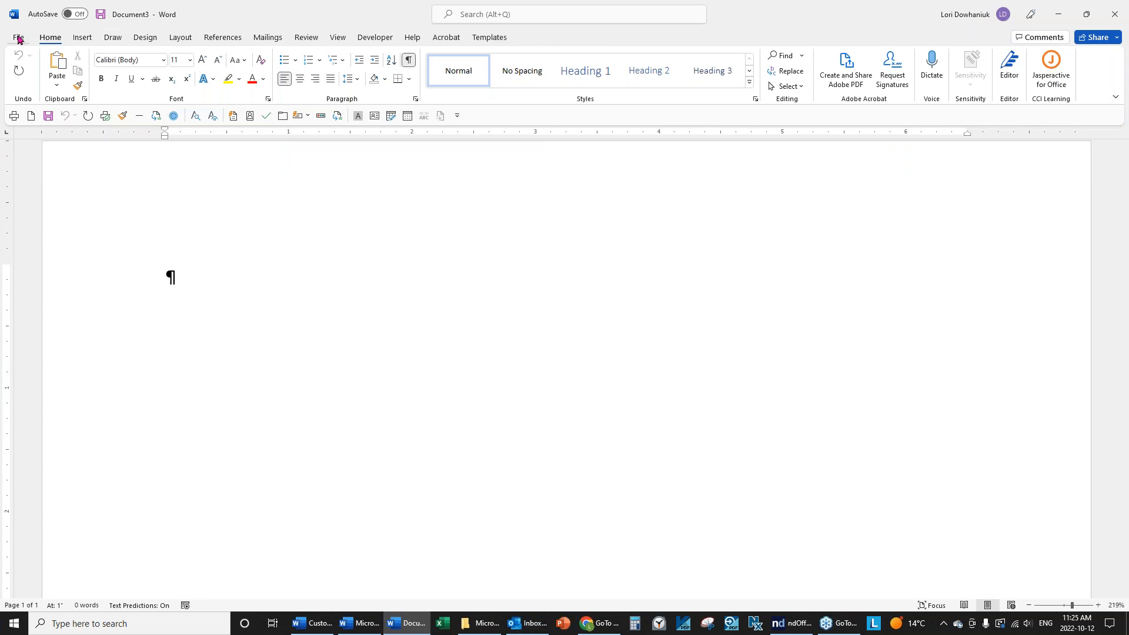
pyautogui.click(21, 37)
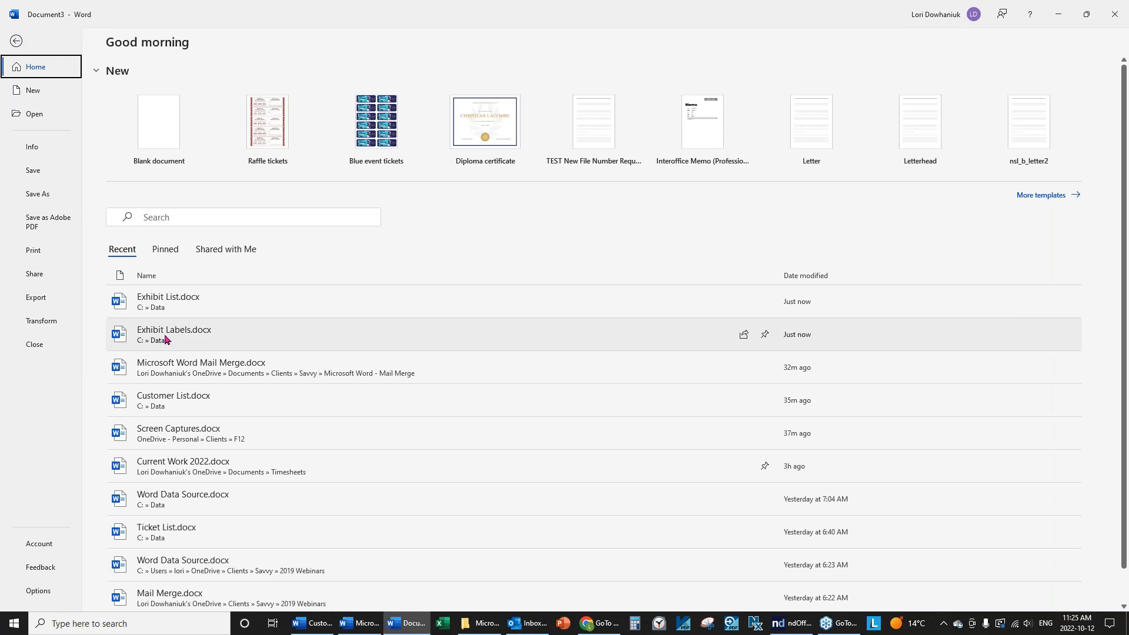
pyautogui.press('Escape')
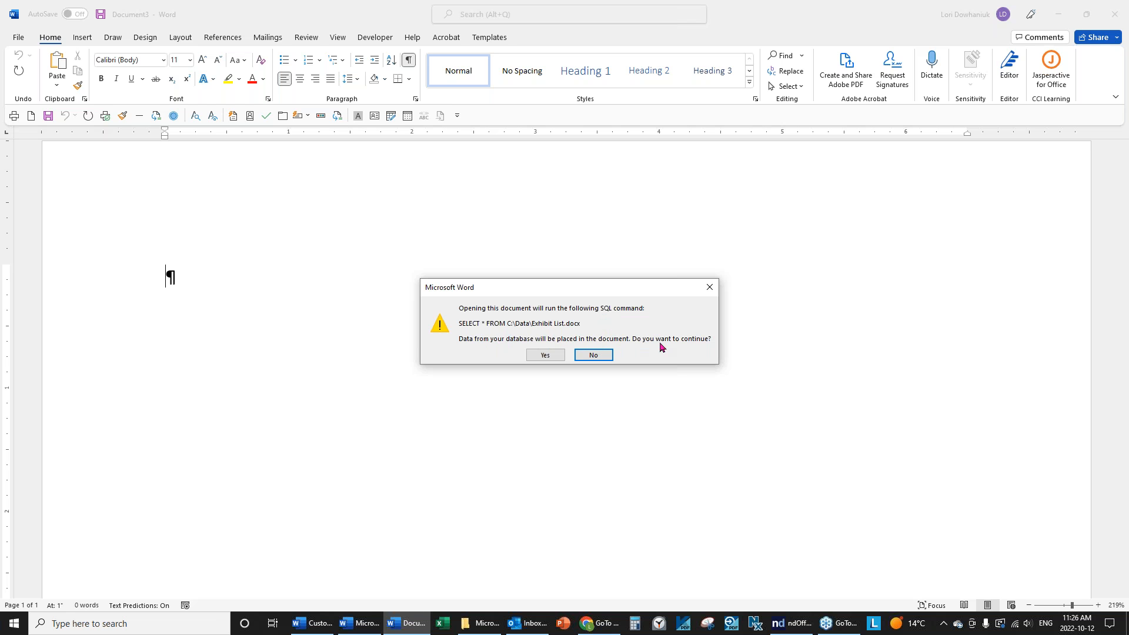
pyautogui.click(544, 355)
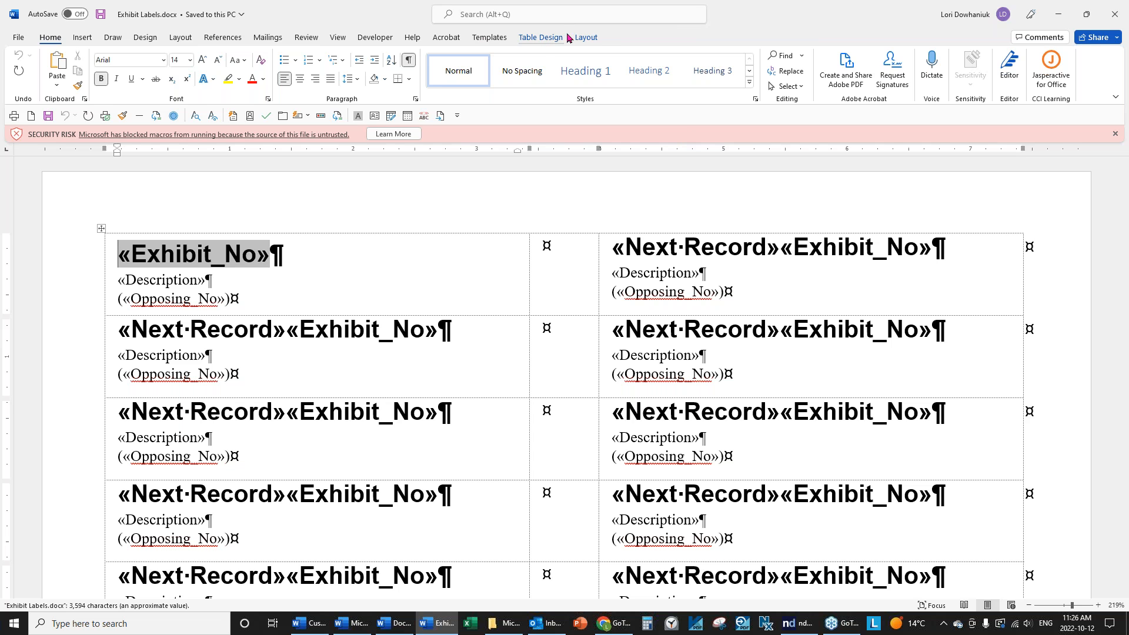
# Merge all records into a new Labels4 document and bring it into focus.
pyautogui.click(267, 37)
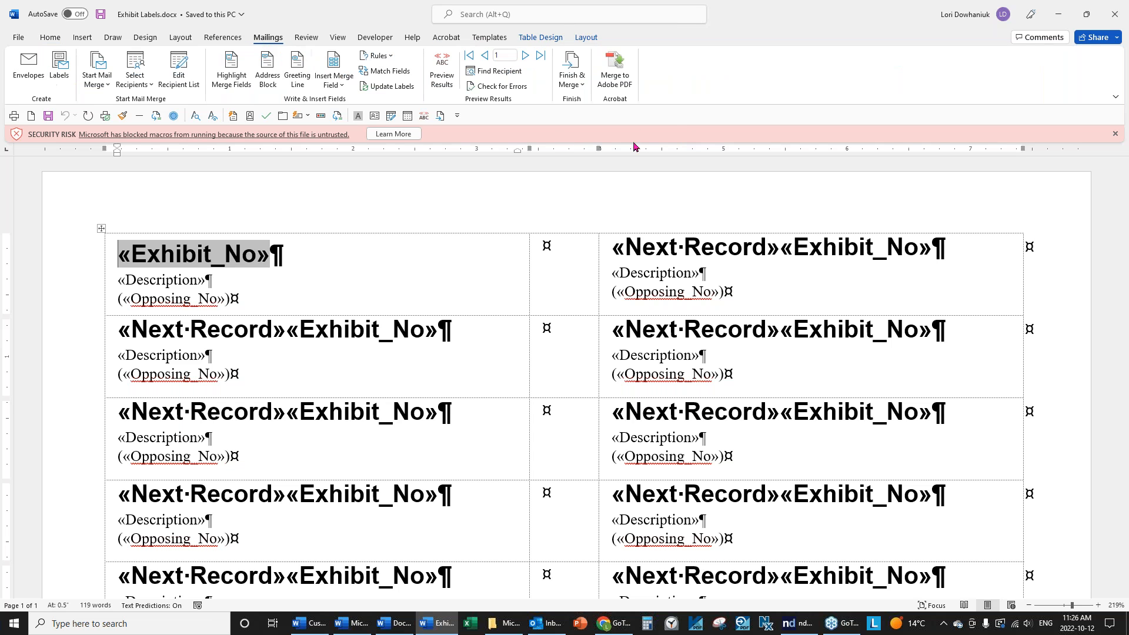
pyautogui.click(571, 77)
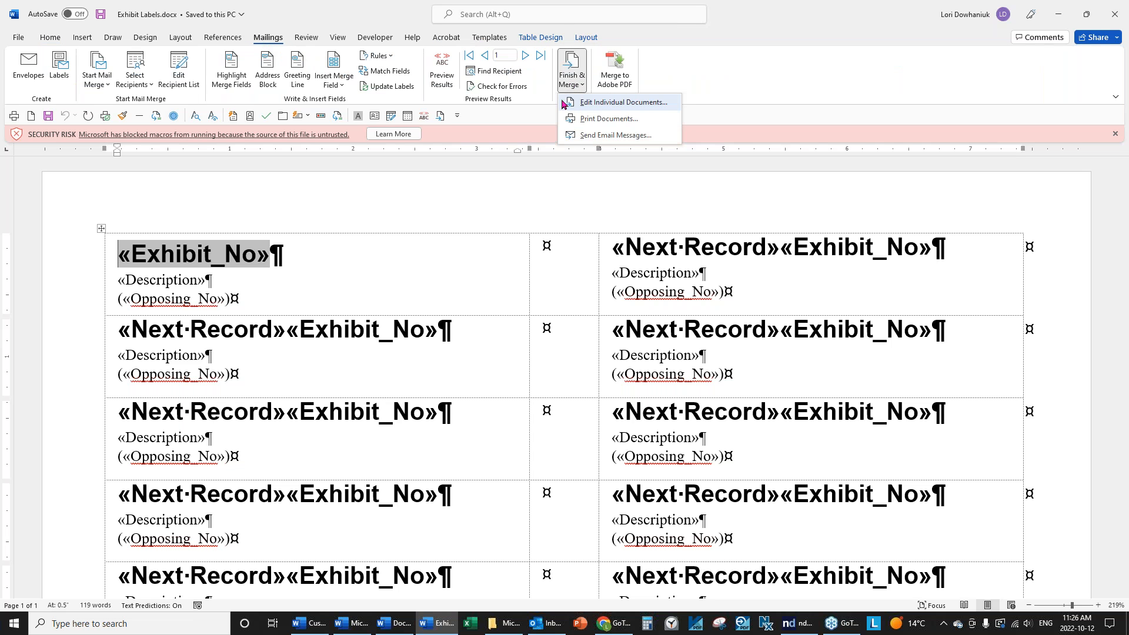
pyautogui.click(588, 102)
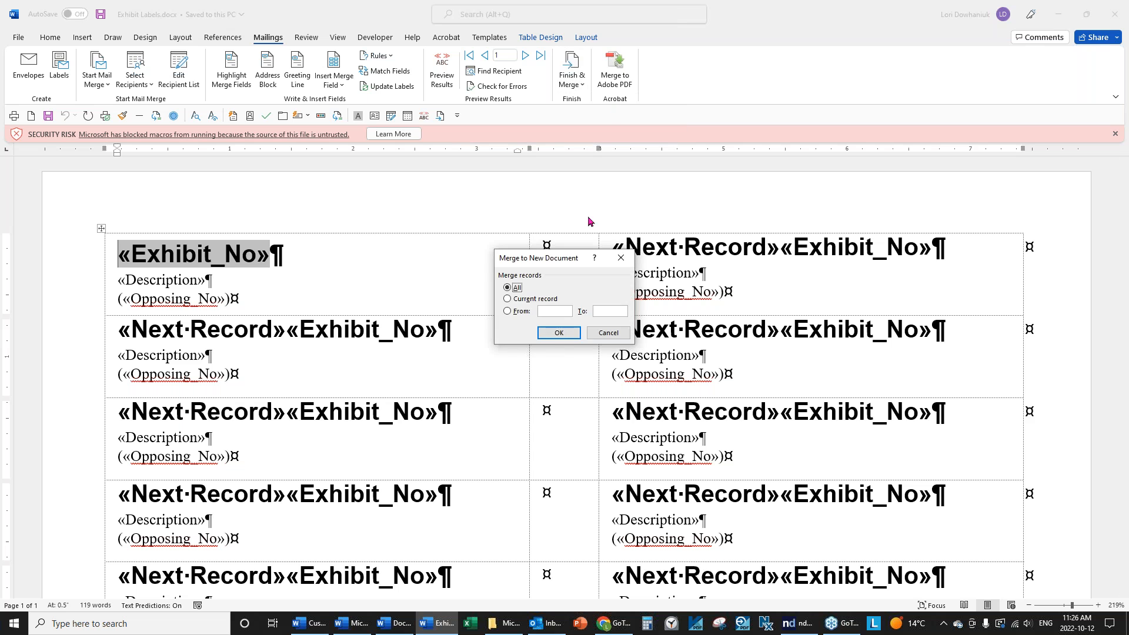
pyautogui.click(556, 334)
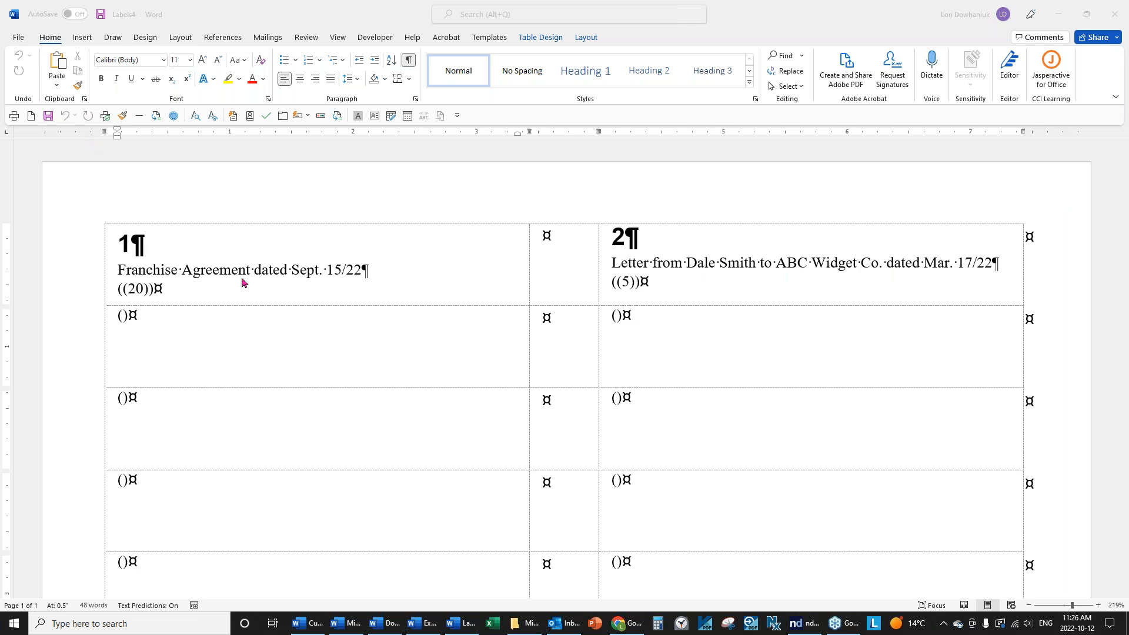
pyautogui.click(259, 269)
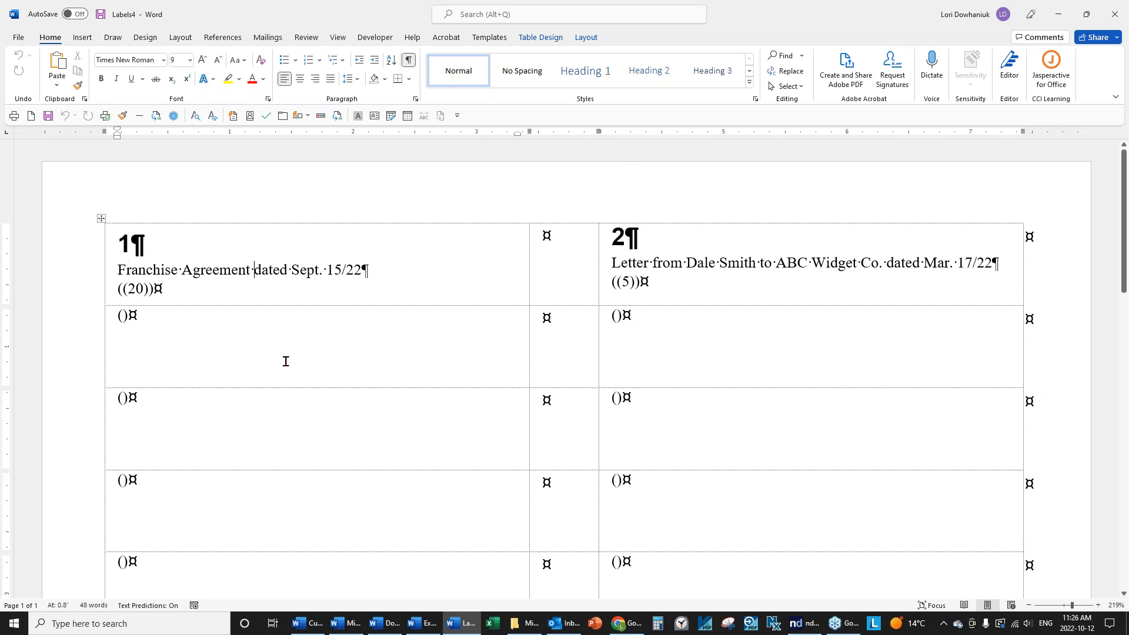
# Close the Labels4 merge result without saving.
pyautogui.click(18, 37)
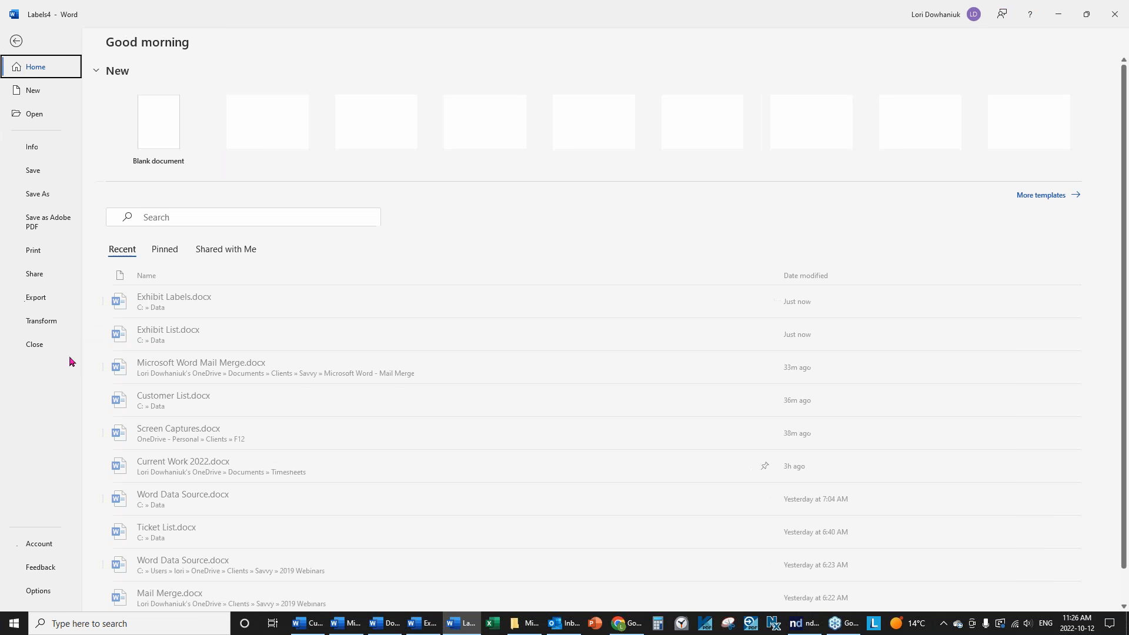
pyautogui.click(34, 345)
pyautogui.click(565, 334)
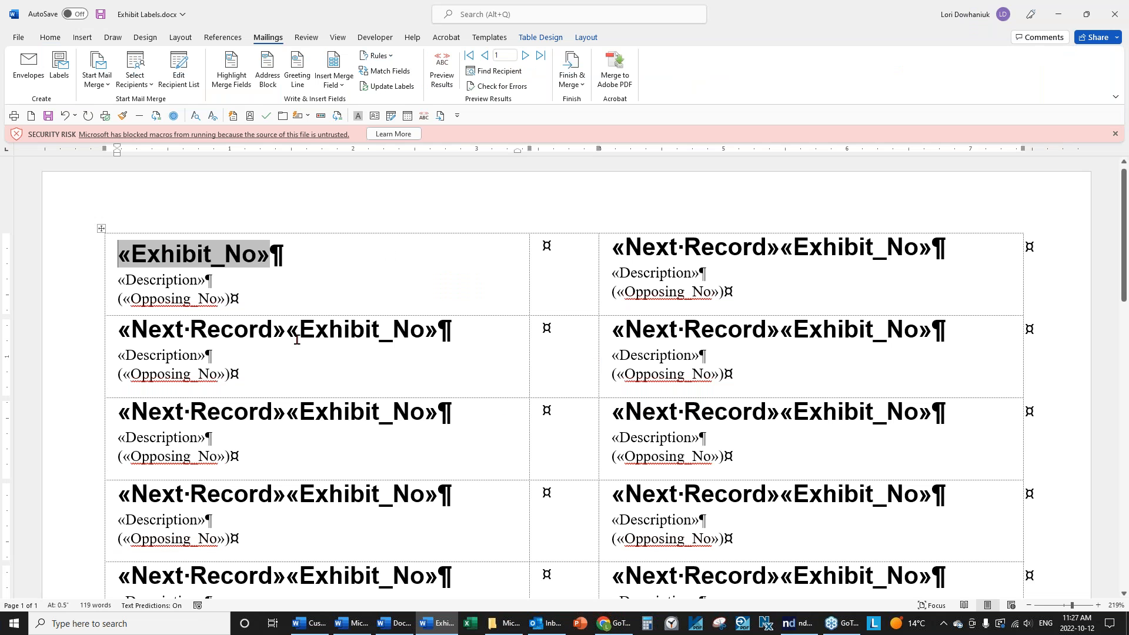
# Delete the parentheses around the first label's «Opposing_No» and dismiss the macro security warning.
pyautogui.click(255, 303)
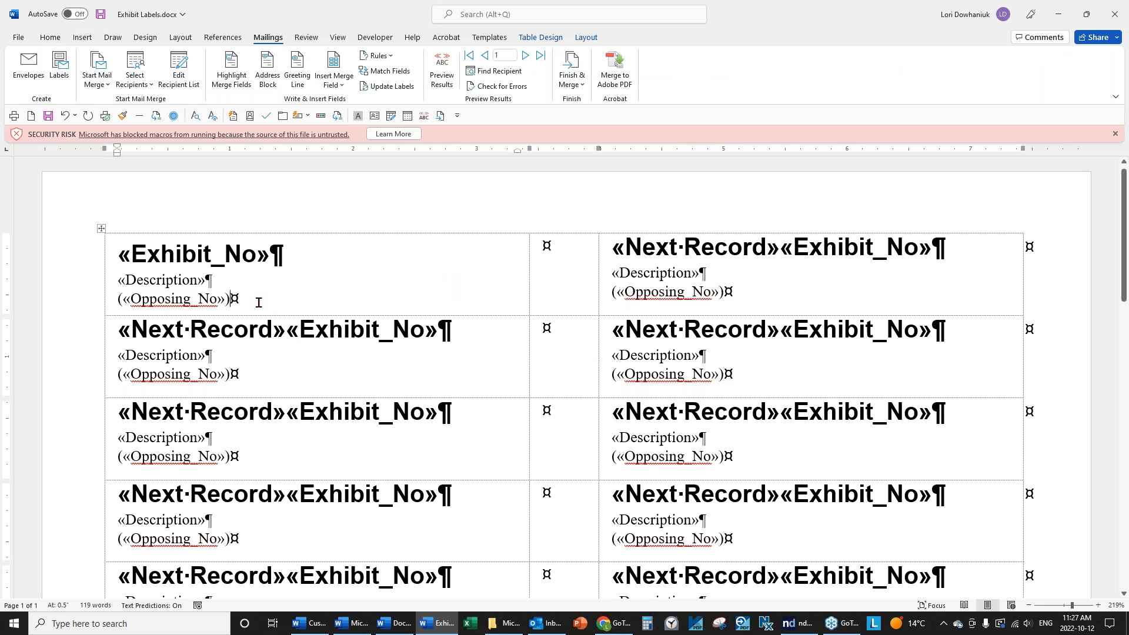
pyautogui.press('BackSpace')
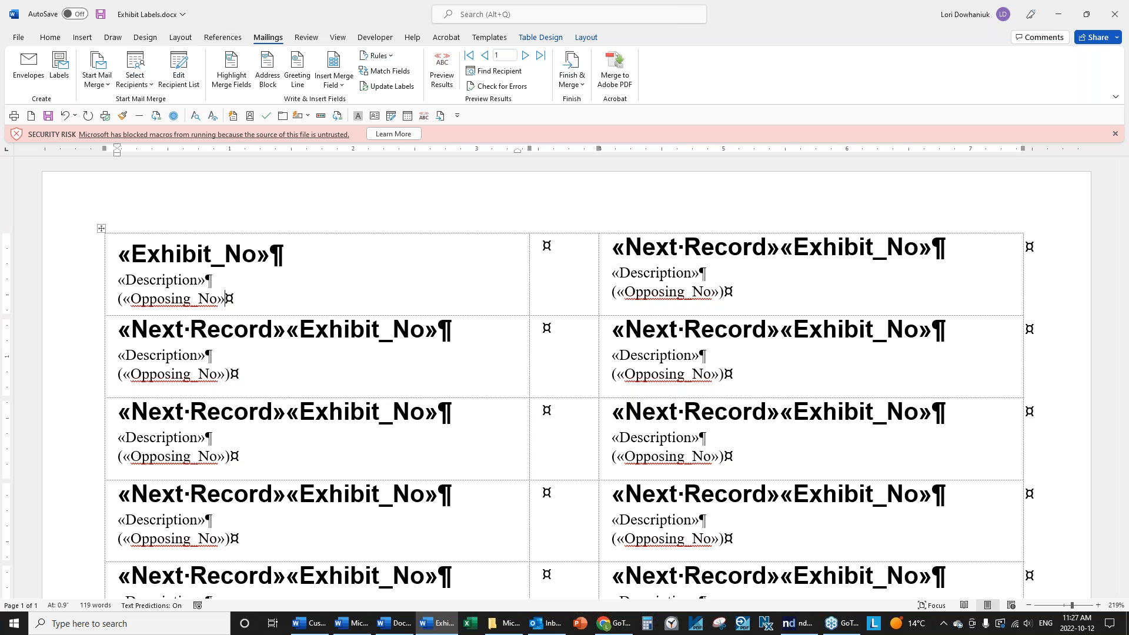
pyautogui.press('Delete')
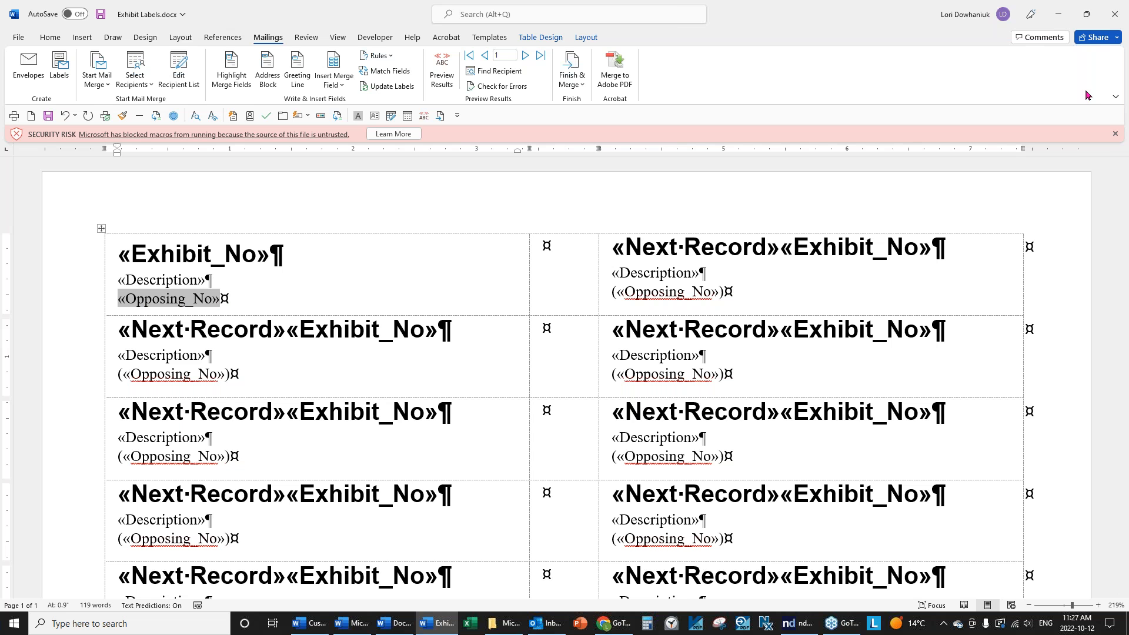
pyautogui.click(1114, 134)
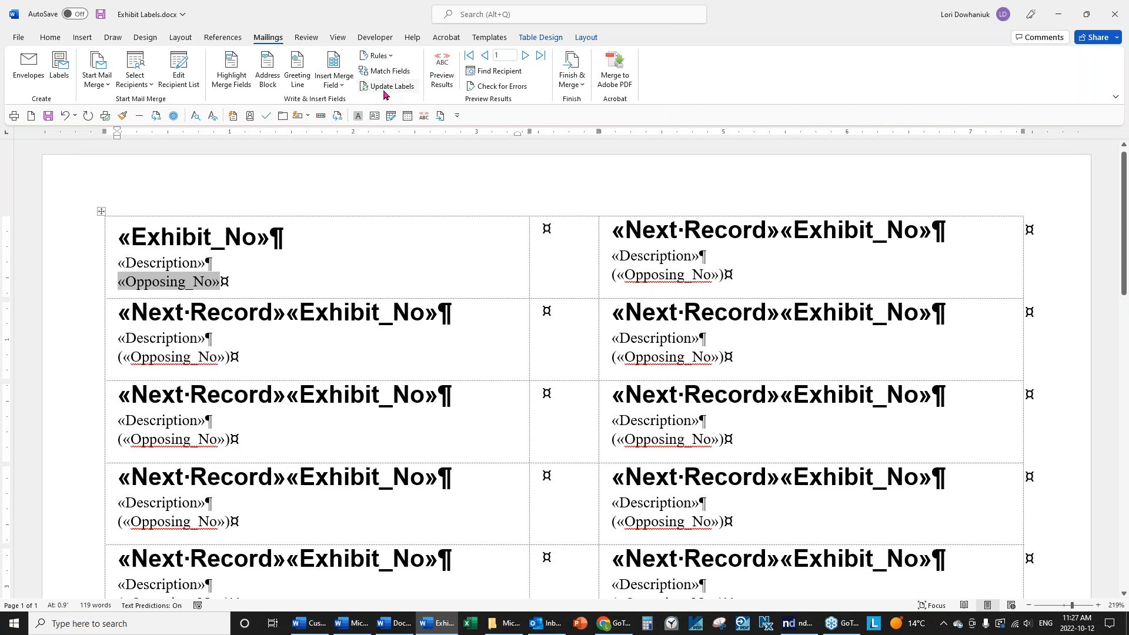
# Update all labels to match the first and merge all records into a new document.
pyautogui.click(378, 88)
pyautogui.click(572, 81)
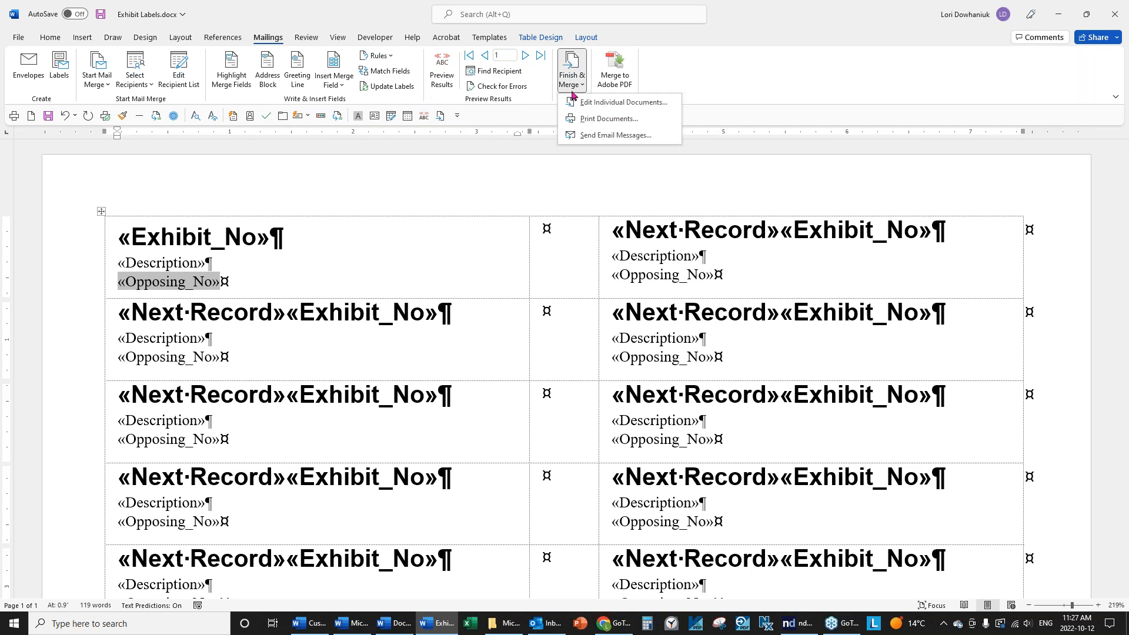
pyautogui.click(576, 102)
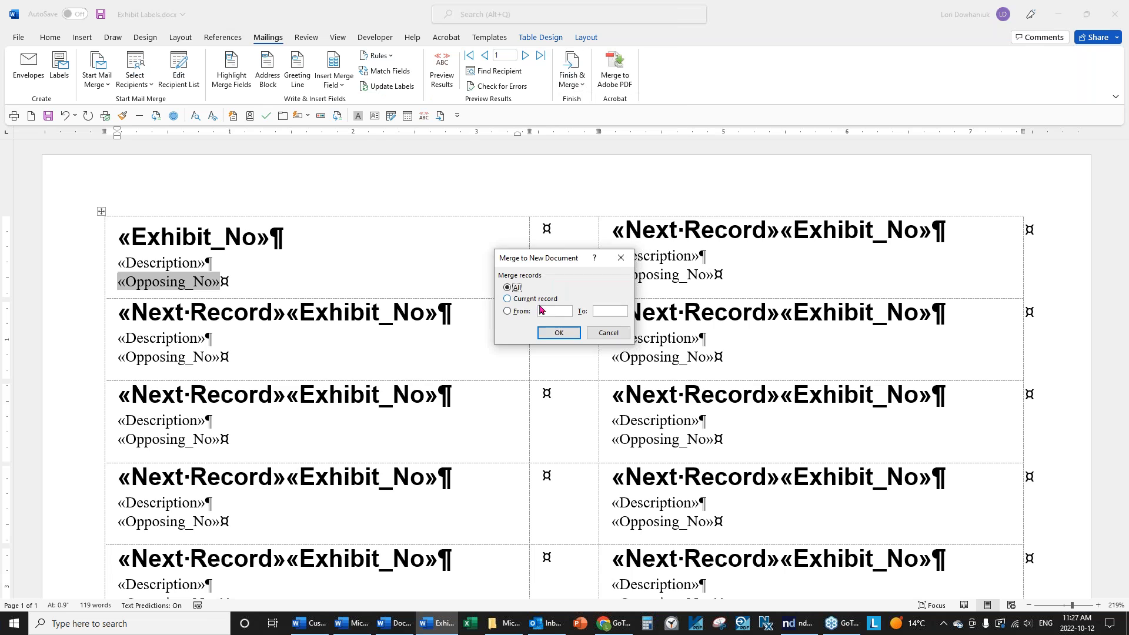
pyautogui.click(558, 333)
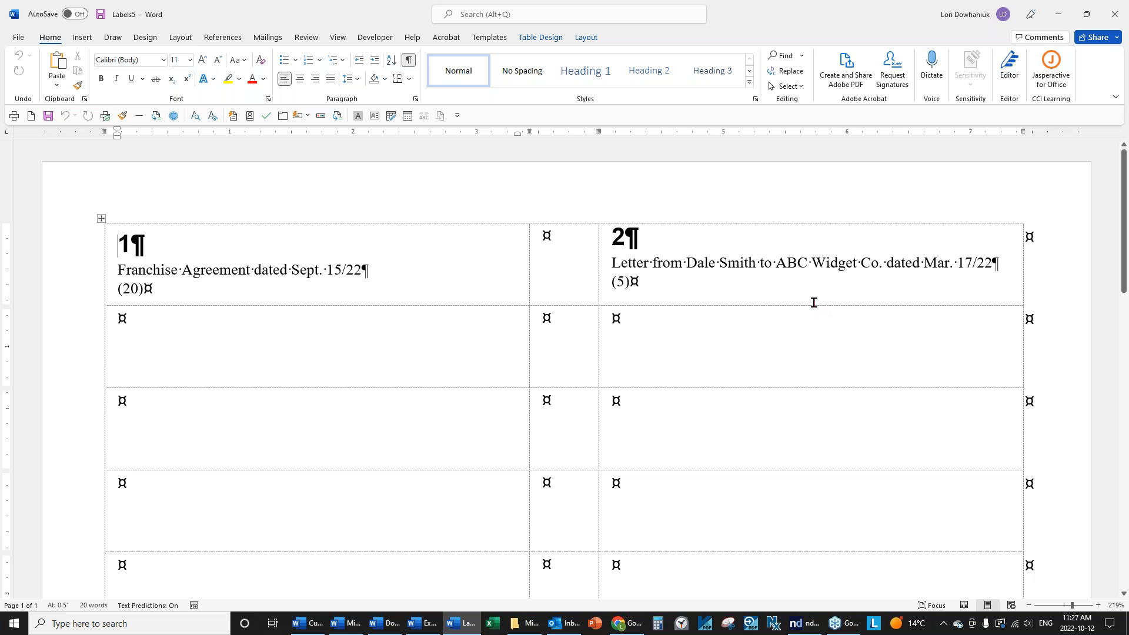
# Close the Labels5 merge result without saving.
pyautogui.click(19, 42)
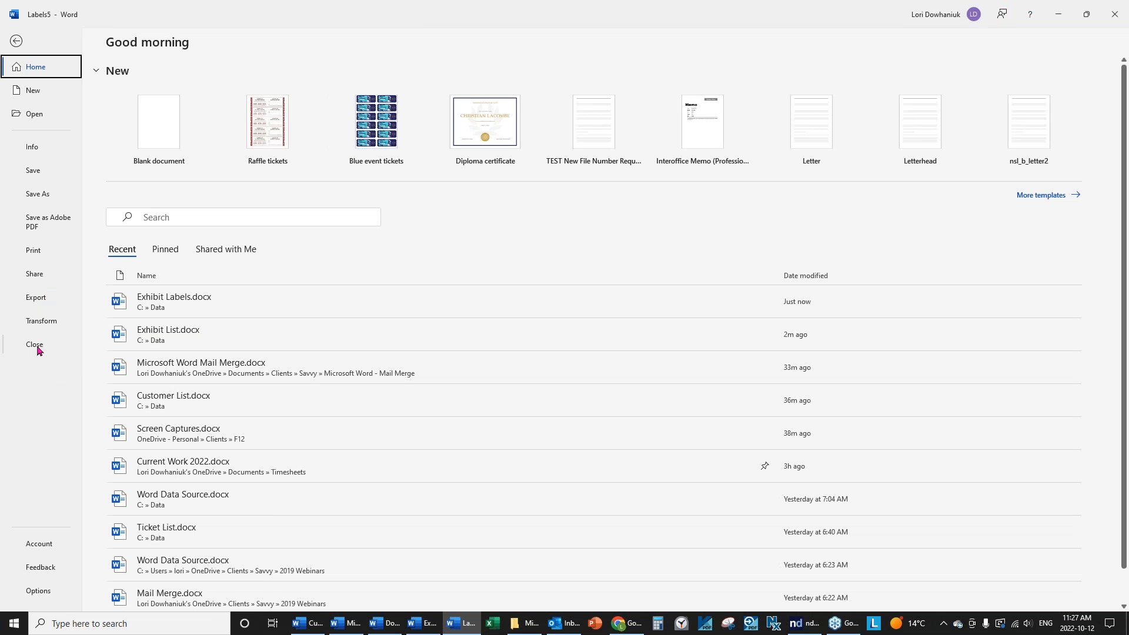
pyautogui.click(37, 348)
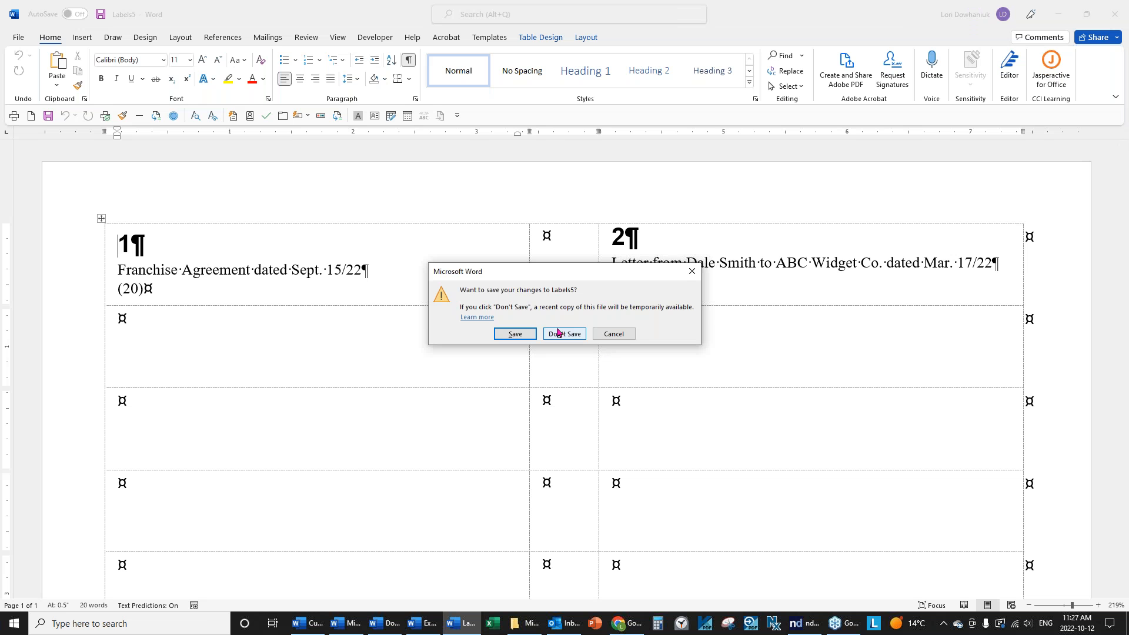
pyautogui.click(564, 333)
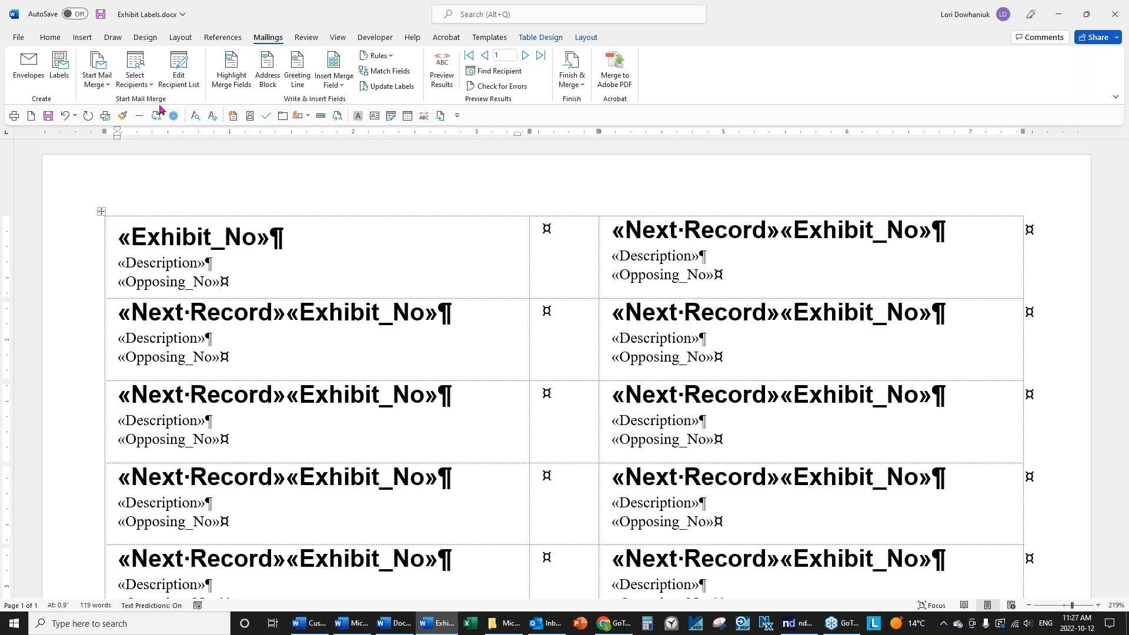
# Look over the Start Mail Merge types, then close Exhibit Labels, saving its changes.
pyautogui.click(107, 87)
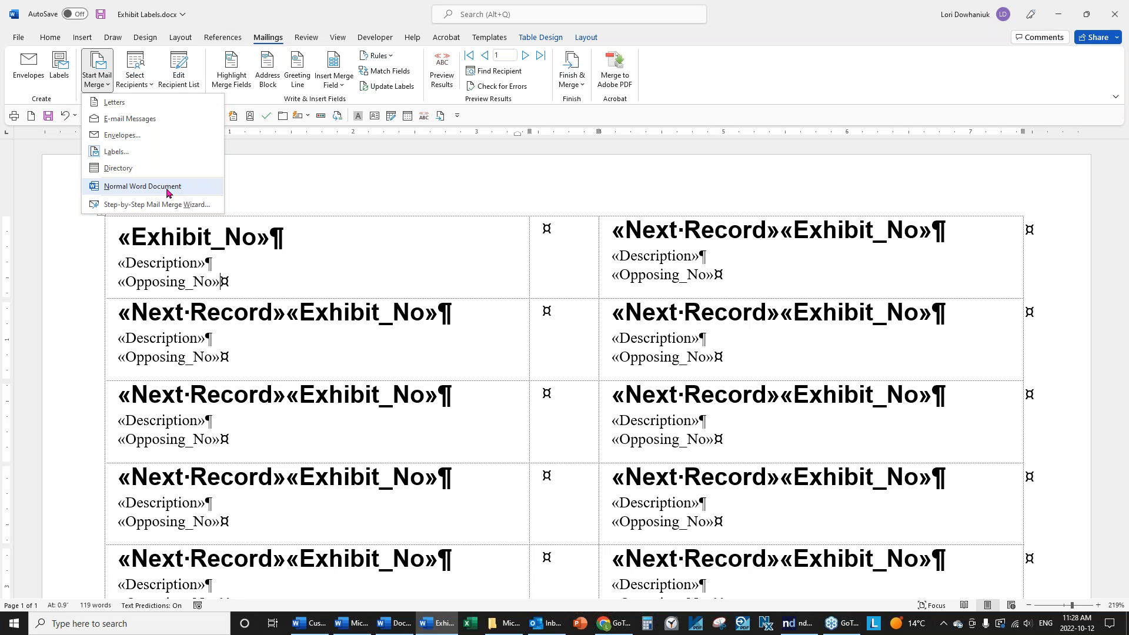
pyautogui.click(339, 286)
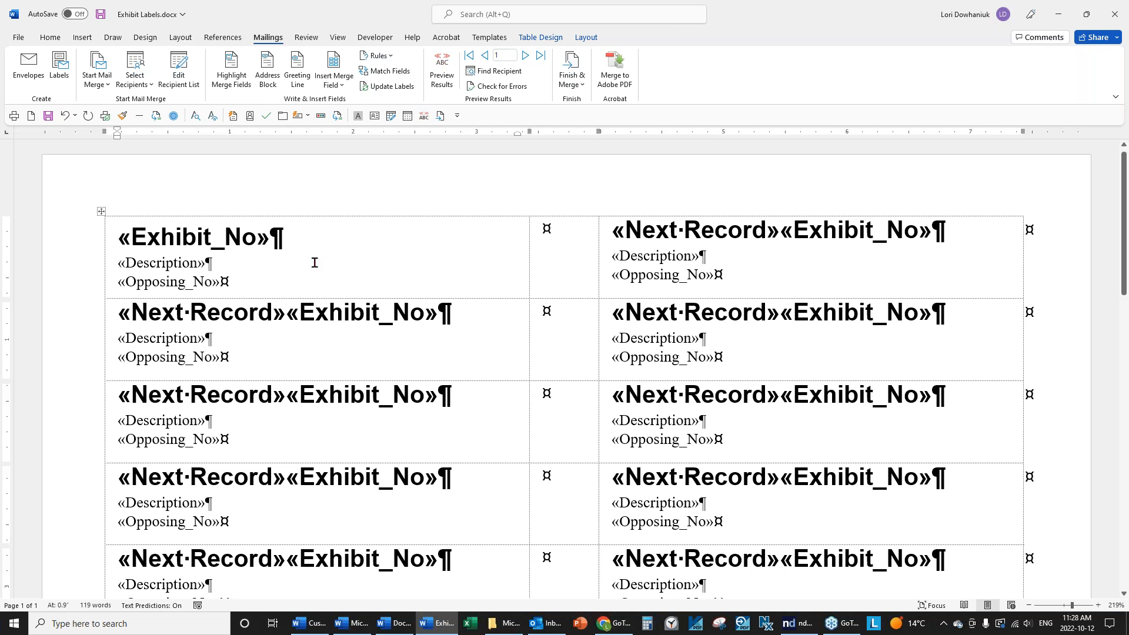
pyautogui.click(18, 38)
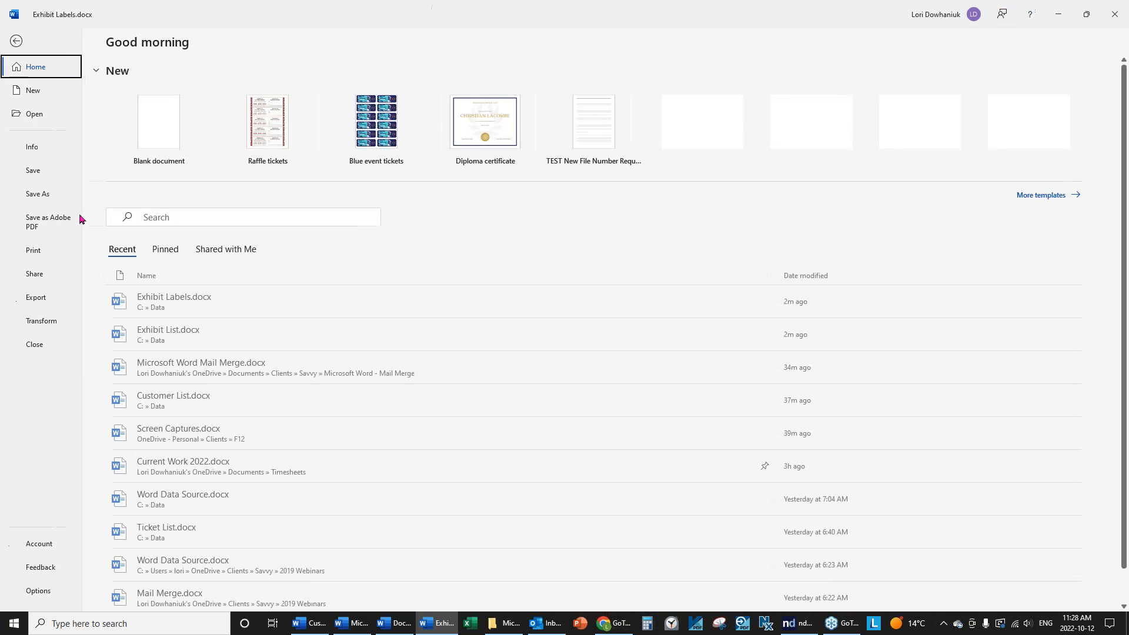
pyautogui.click(26, 343)
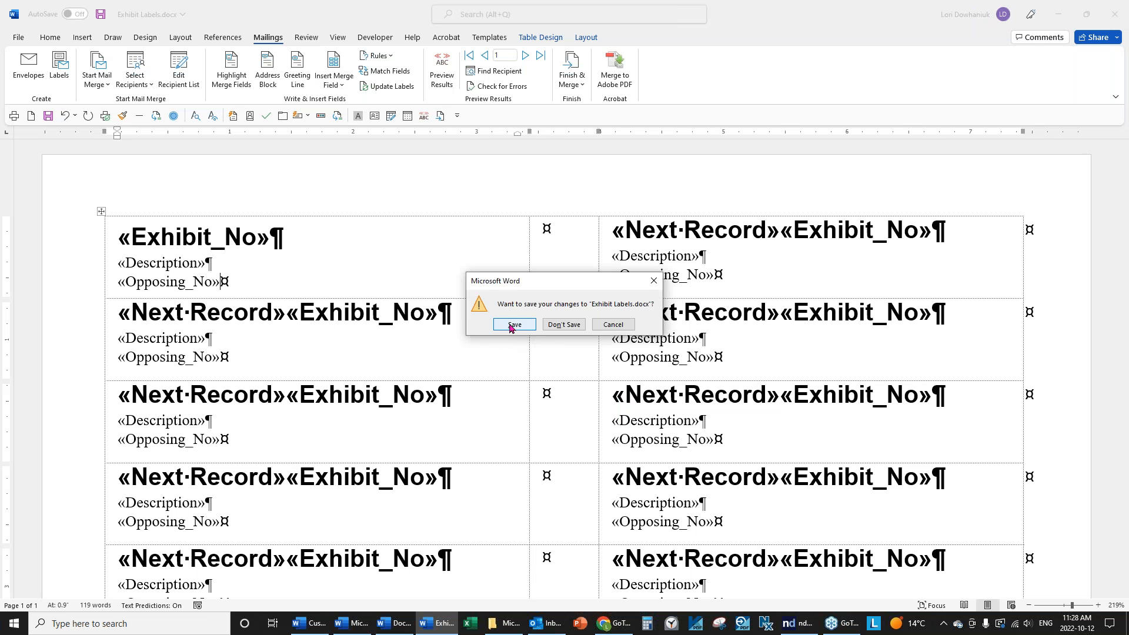
pyautogui.click(515, 325)
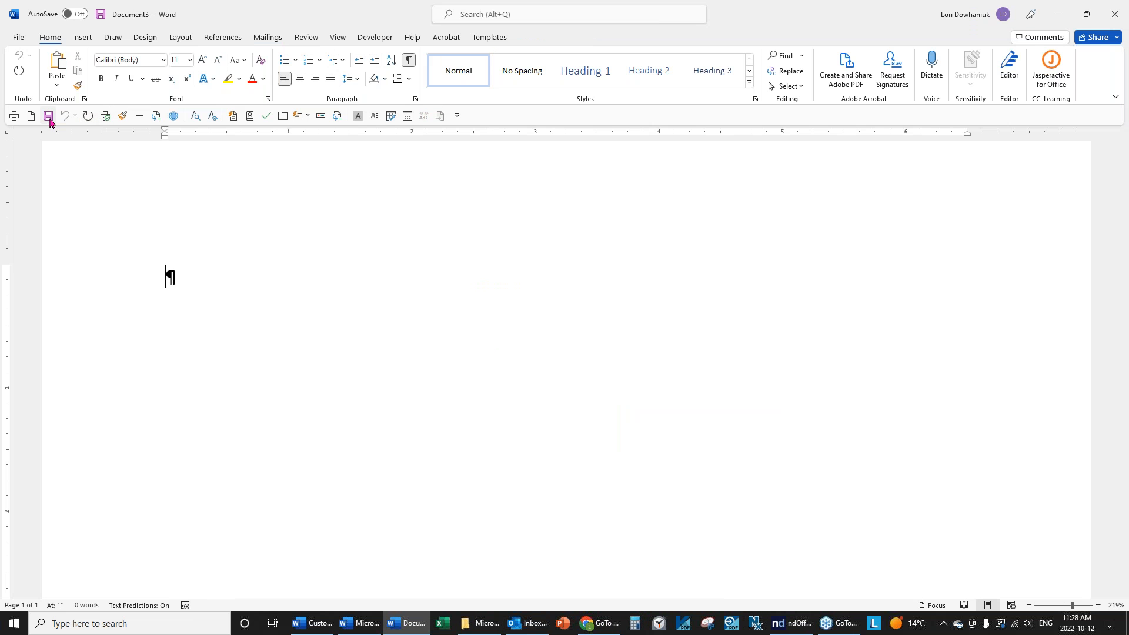
# Open Customer List.docx from the Data folder as a read-only copy and switch to its window.
pyautogui.click(13, 38)
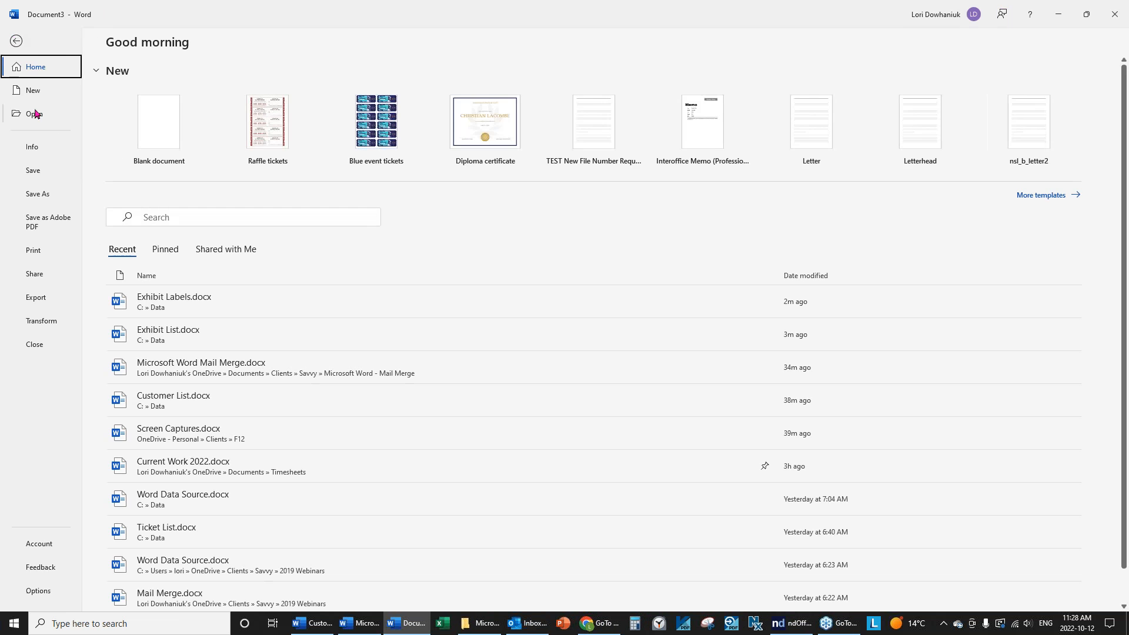
pyautogui.click(33, 114)
pyautogui.click(154, 303)
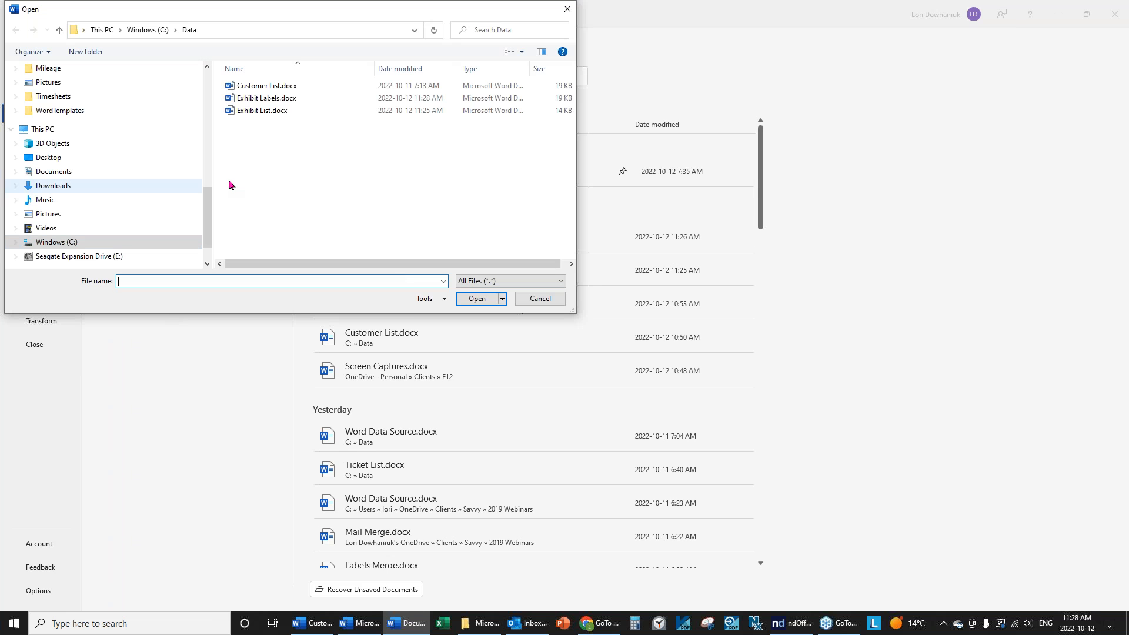
pyautogui.moveTo(209, 207); pyautogui.dragTo(225, 76)
pyautogui.click(50, 163)
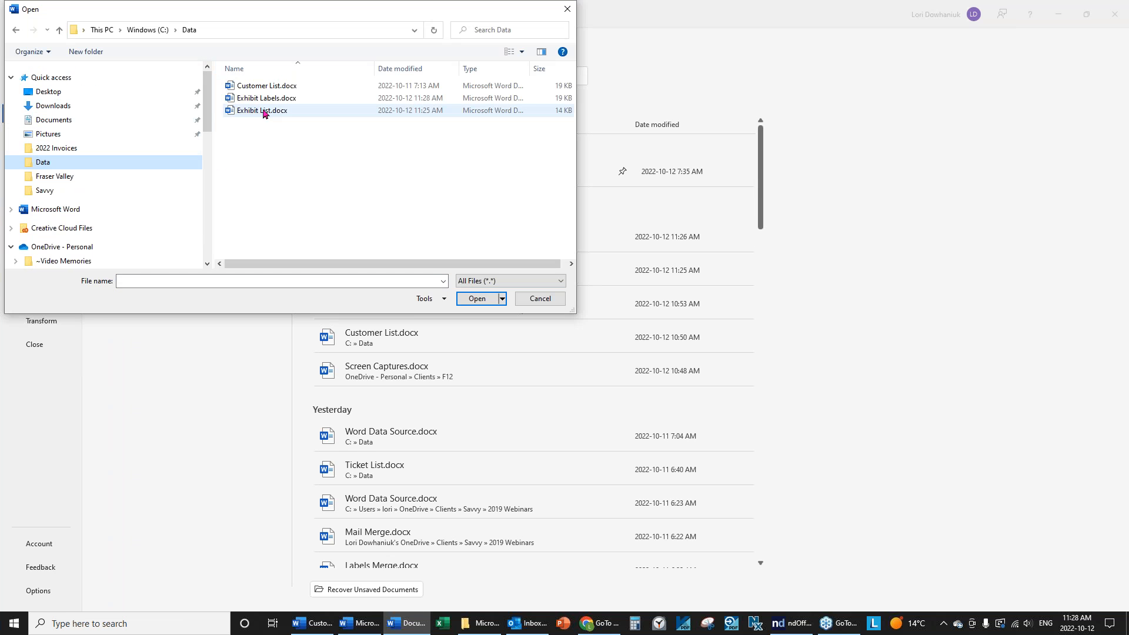
pyautogui.click(258, 87)
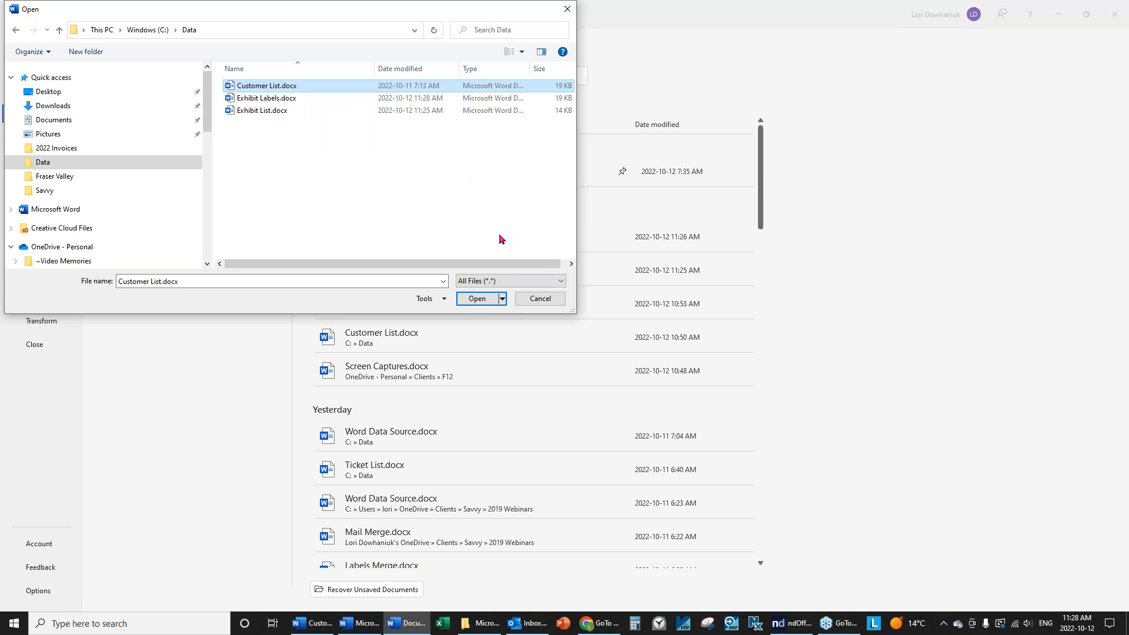
pyautogui.click(468, 301)
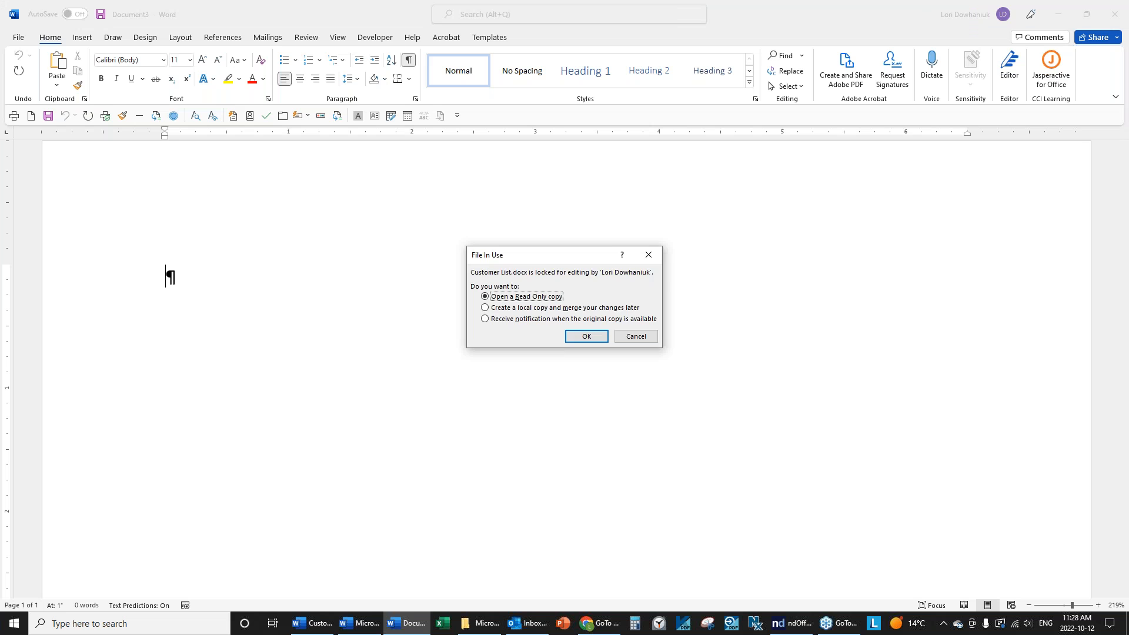
pyautogui.click(586, 338)
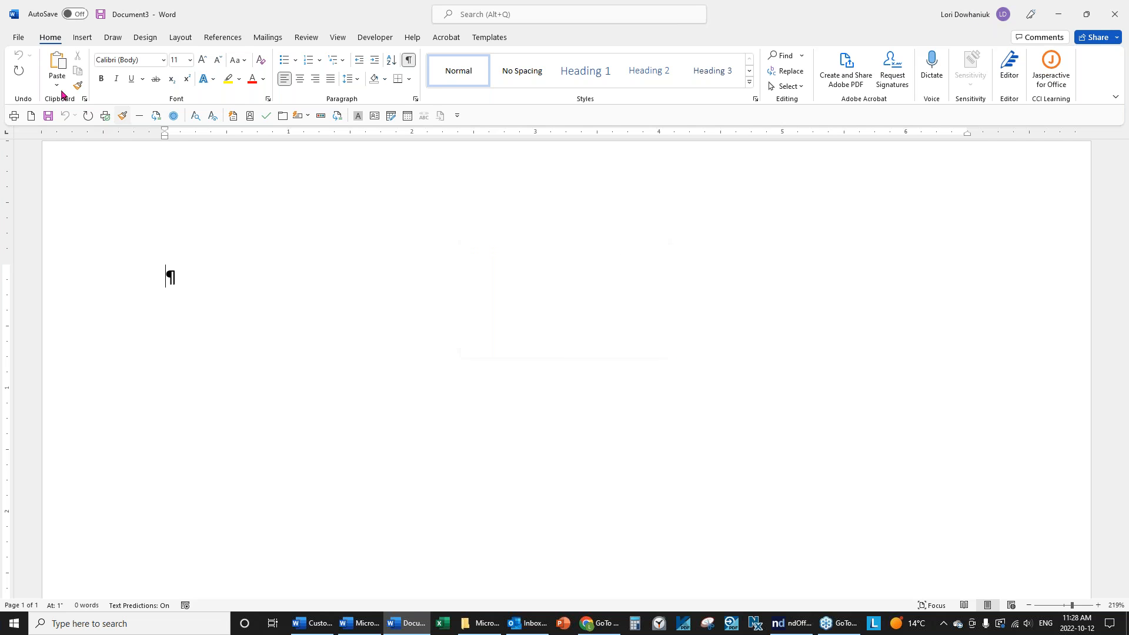
pyautogui.click(313, 623)
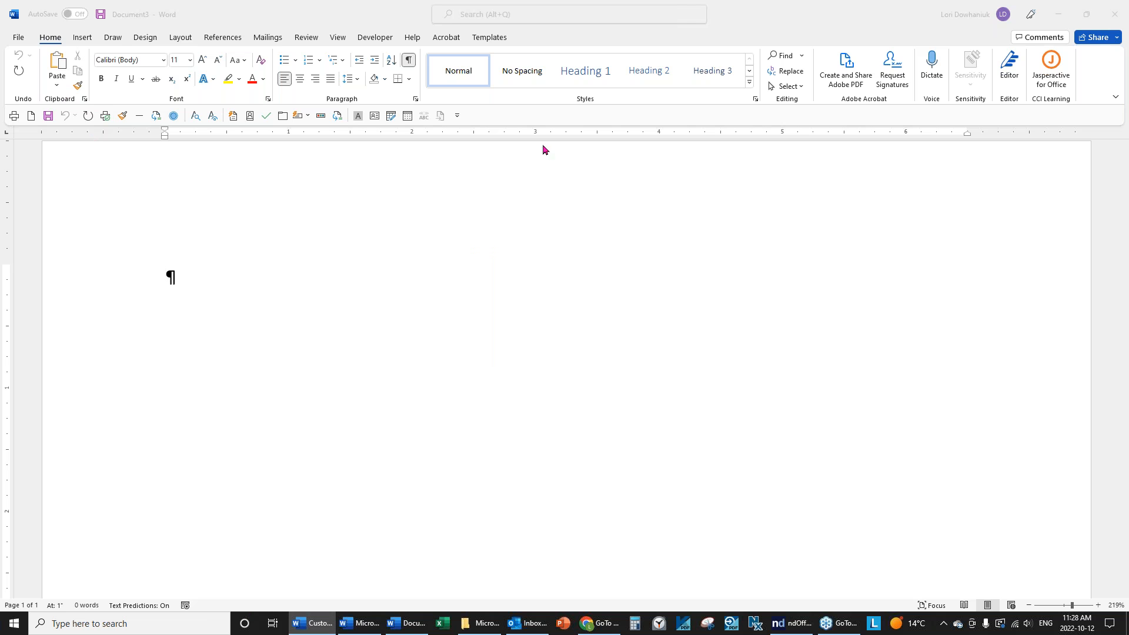
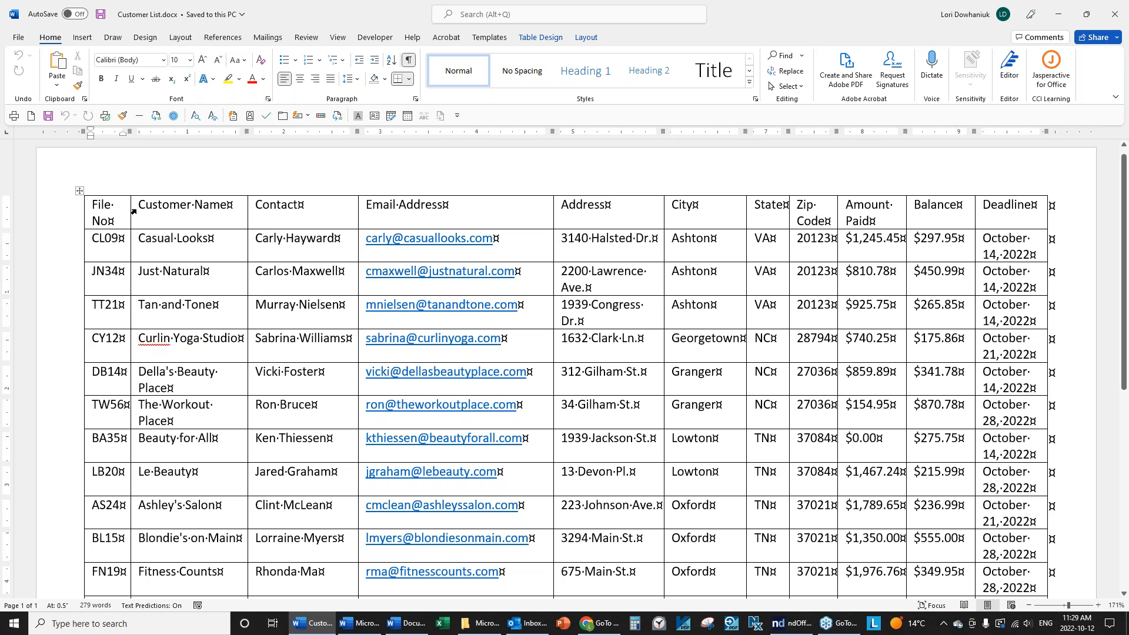
# Close Customer List and start a new blank document, dismissing its macro security warning.
pyautogui.click(16, 39)
pyautogui.click(45, 345)
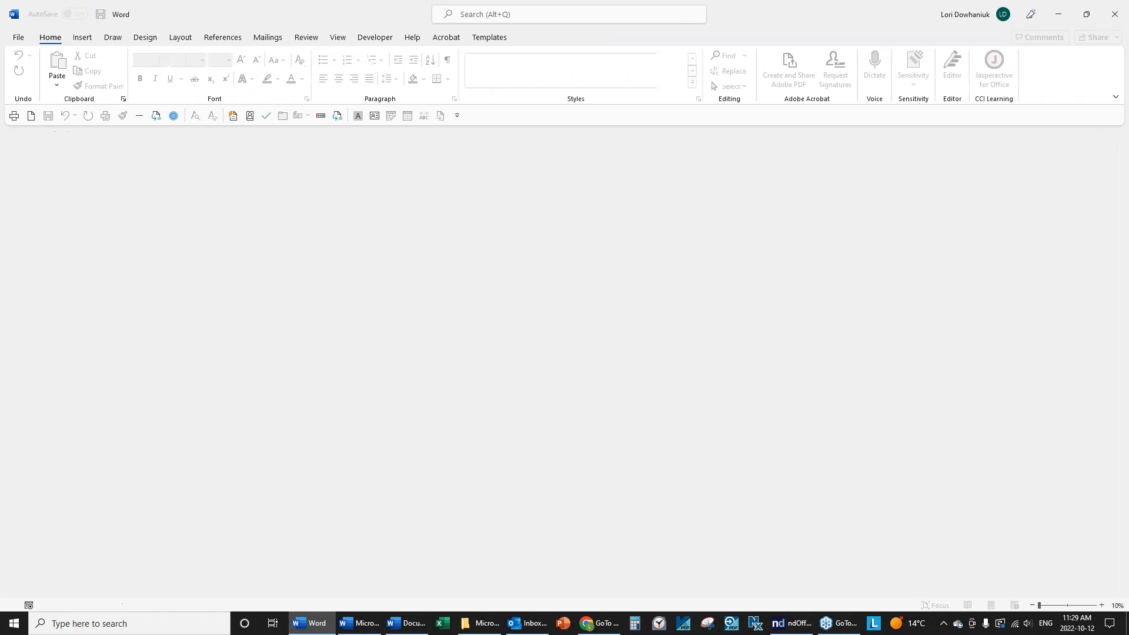
pyautogui.click(31, 116)
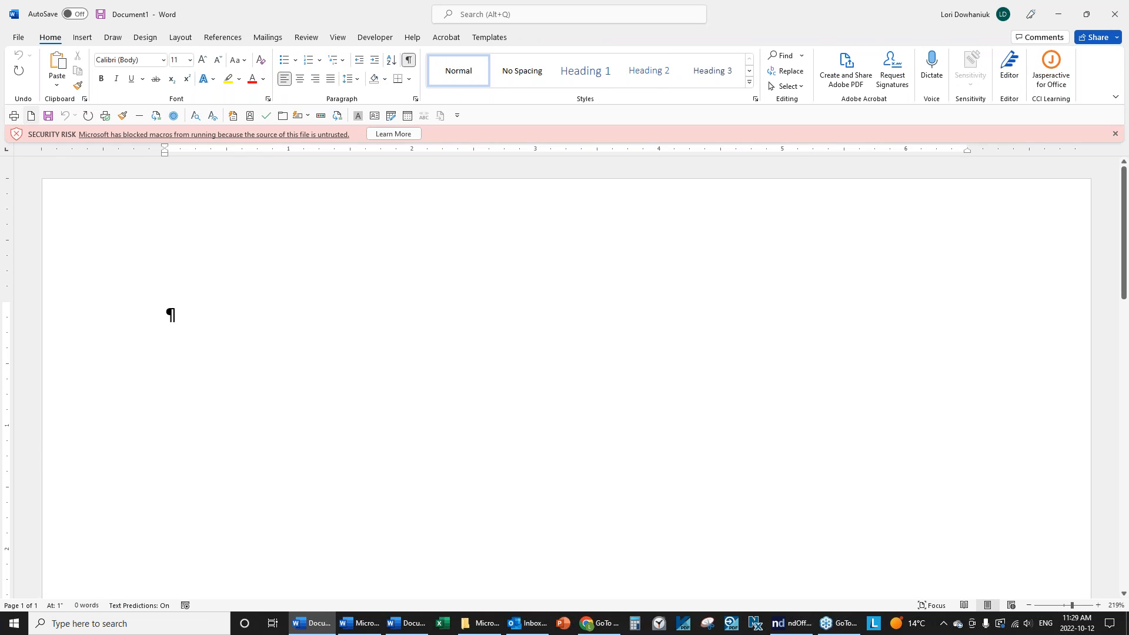
pyautogui.click(1114, 133)
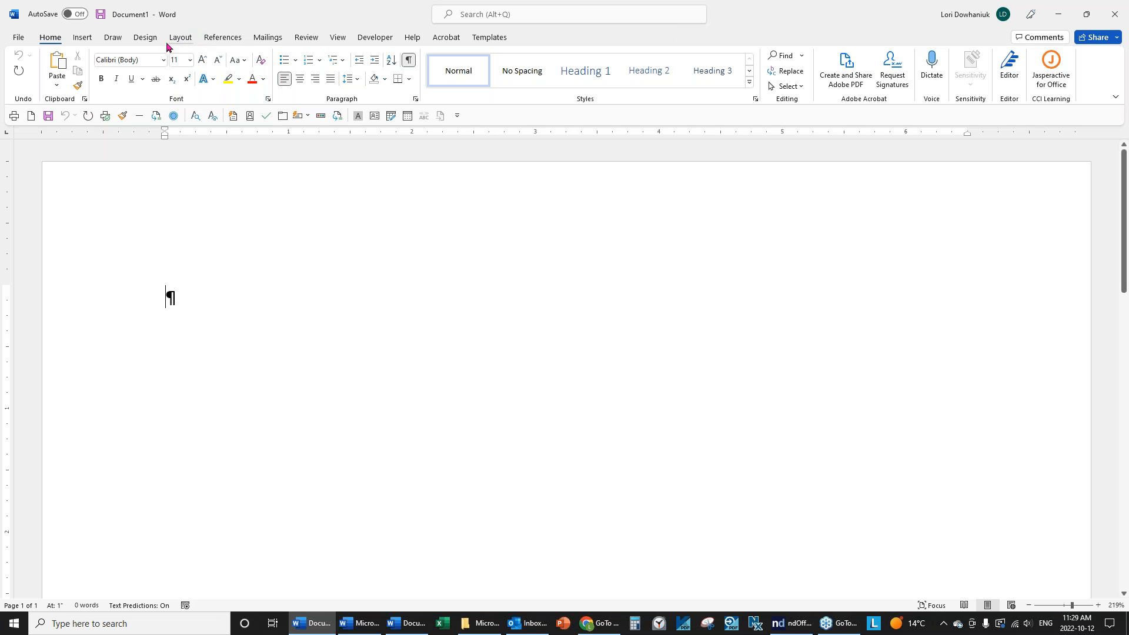
pyautogui.click(269, 39)
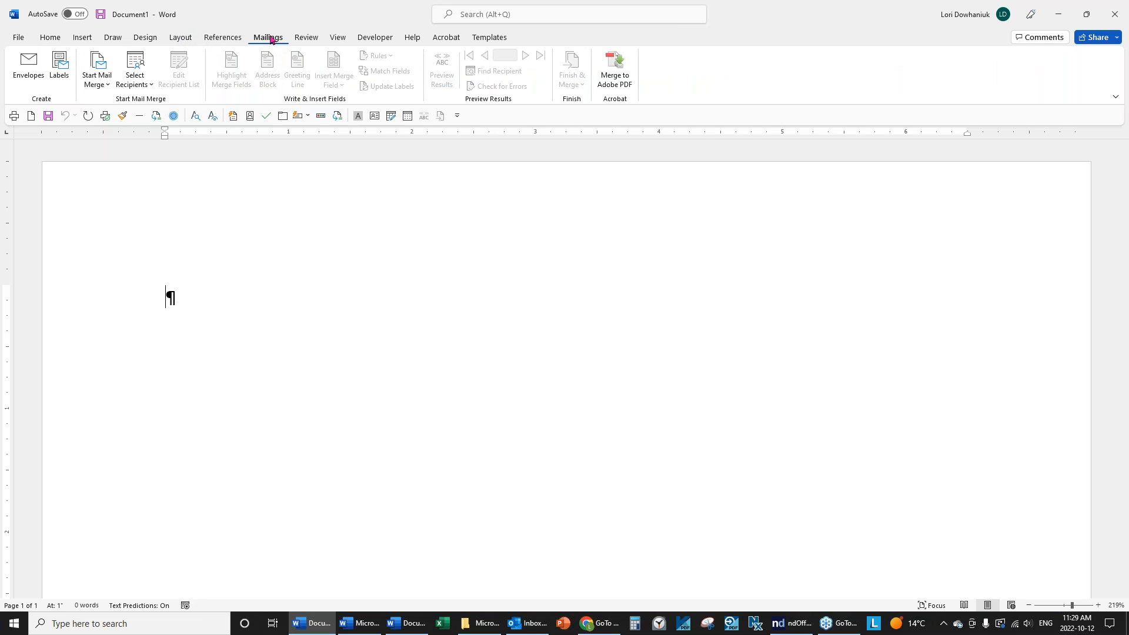
# Start a label merge and pick Avery US Letter product 5160 Address Labels.
pyautogui.click(99, 87)
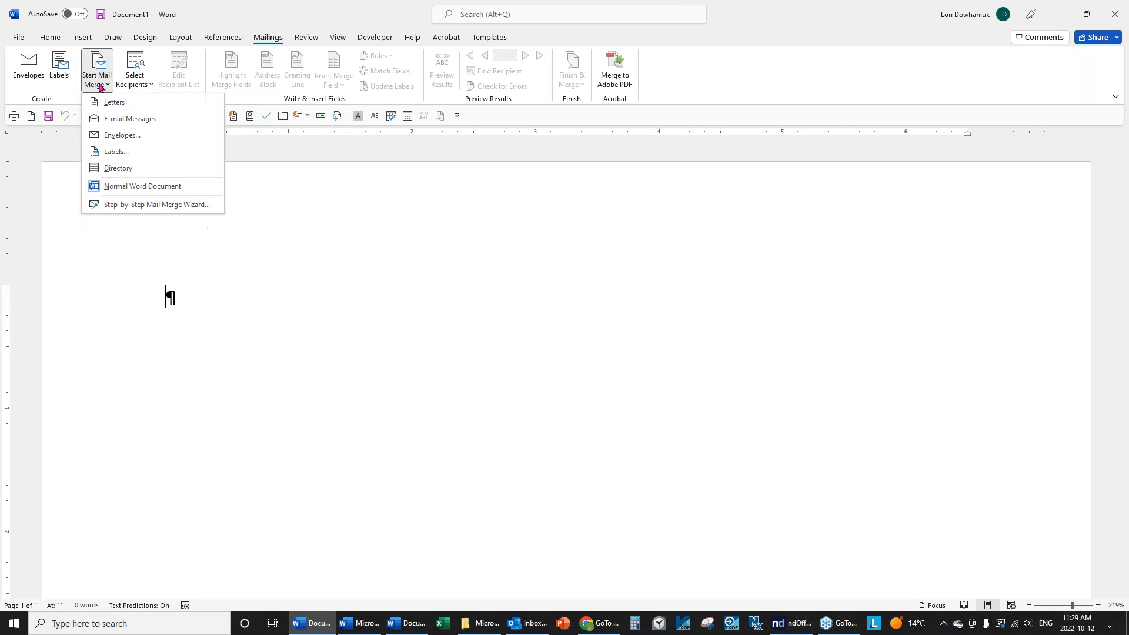
pyautogui.click(115, 151)
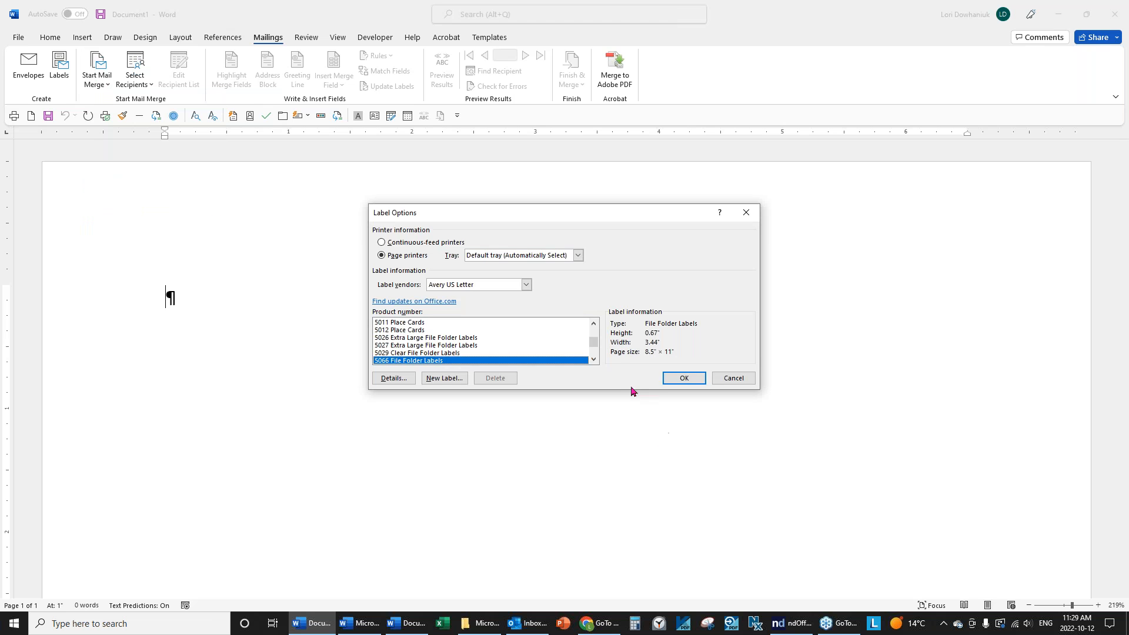
pyautogui.click(593, 360)
pyautogui.click(593, 359)
pyautogui.click(593, 359)
pyautogui.click(594, 359)
pyautogui.click(593, 359)
pyautogui.click(593, 359)
pyautogui.click(594, 359)
pyautogui.click(594, 359)
pyautogui.click(594, 359)
pyautogui.click(594, 359)
pyautogui.click(593, 360)
pyautogui.click(593, 359)
pyautogui.click(594, 359)
pyautogui.click(594, 359)
pyautogui.click(594, 359)
pyautogui.click(593, 359)
pyautogui.click(593, 359)
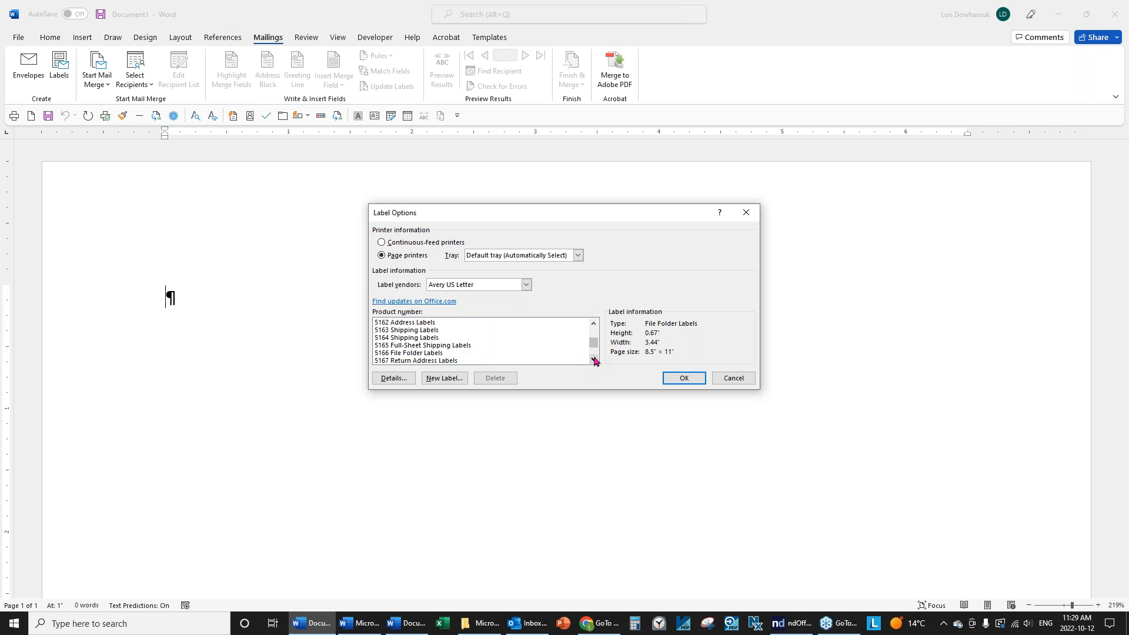
pyautogui.click(594, 324)
pyautogui.click(594, 324)
pyautogui.click(594, 323)
pyautogui.click(594, 323)
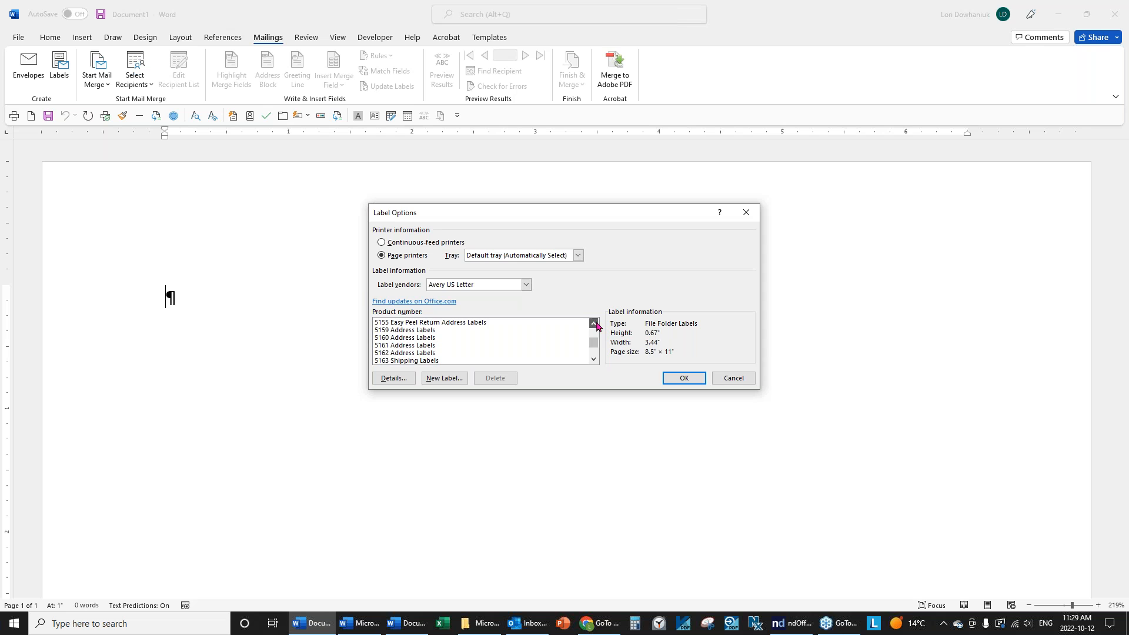
pyautogui.click(388, 338)
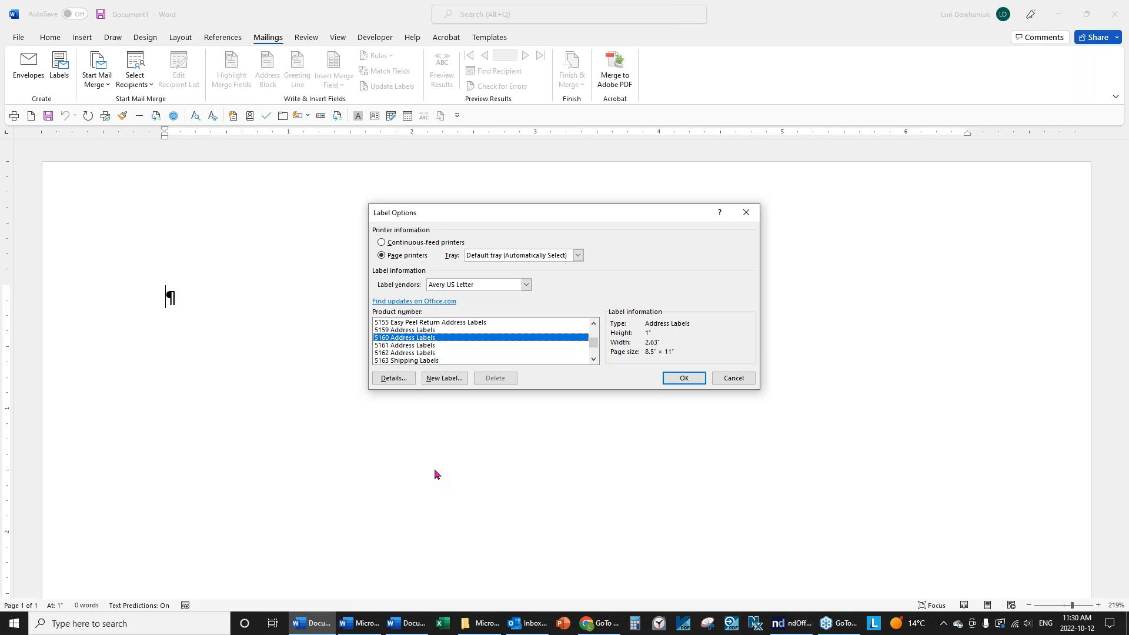
# Create the 5160 label sheet and scroll through its empty label grid.
pyautogui.click(682, 382)
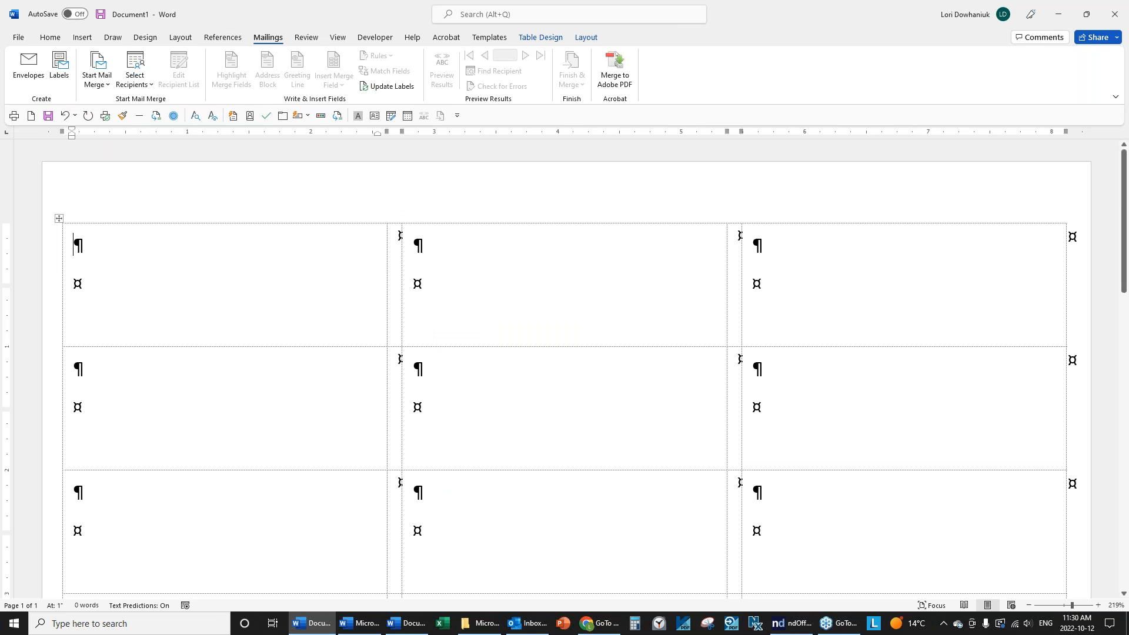
pyautogui.scroll(-2, 673, 381)
pyautogui.scroll(3, 669, 382)
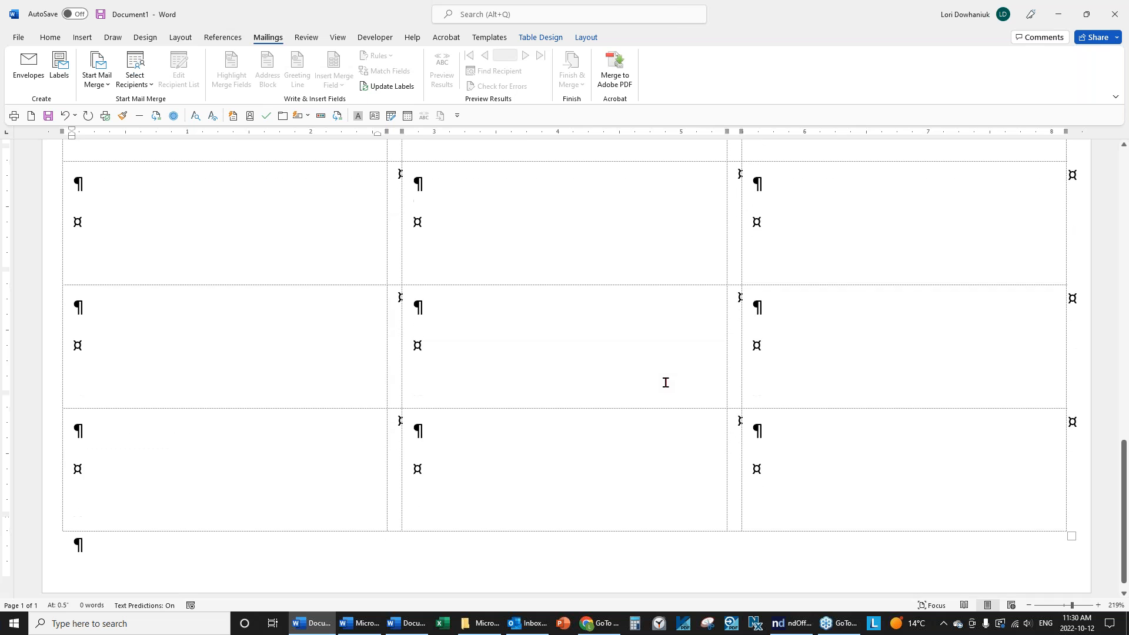
pyautogui.scroll(2, 665, 382)
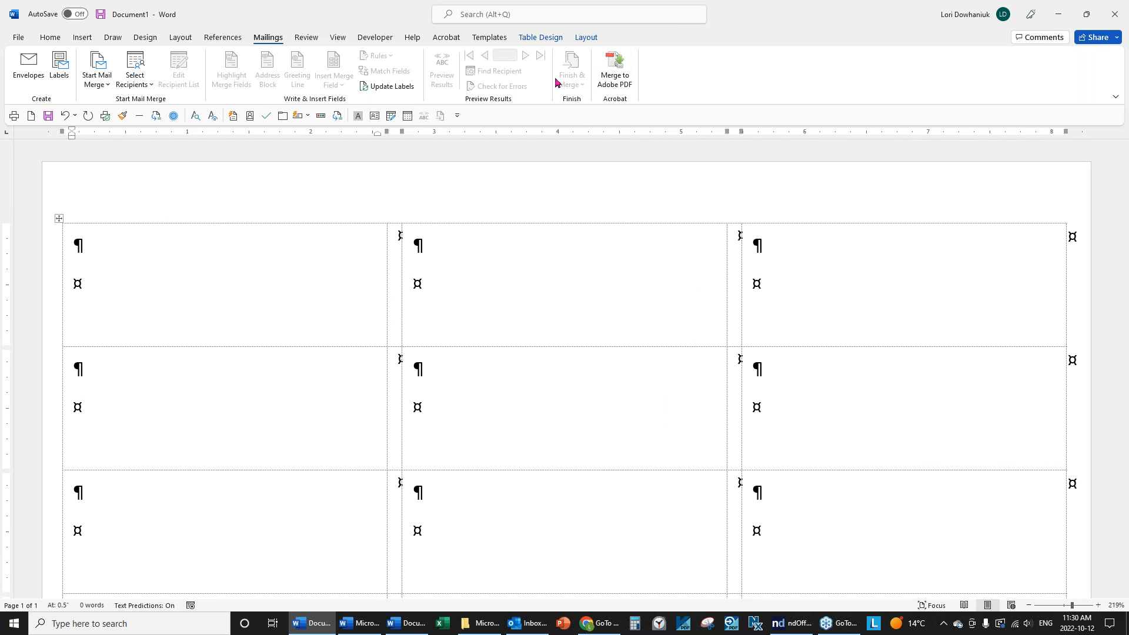
# Glance at the Table Layout settings, then bring up the Select Recipients choices.
pyautogui.click(588, 39)
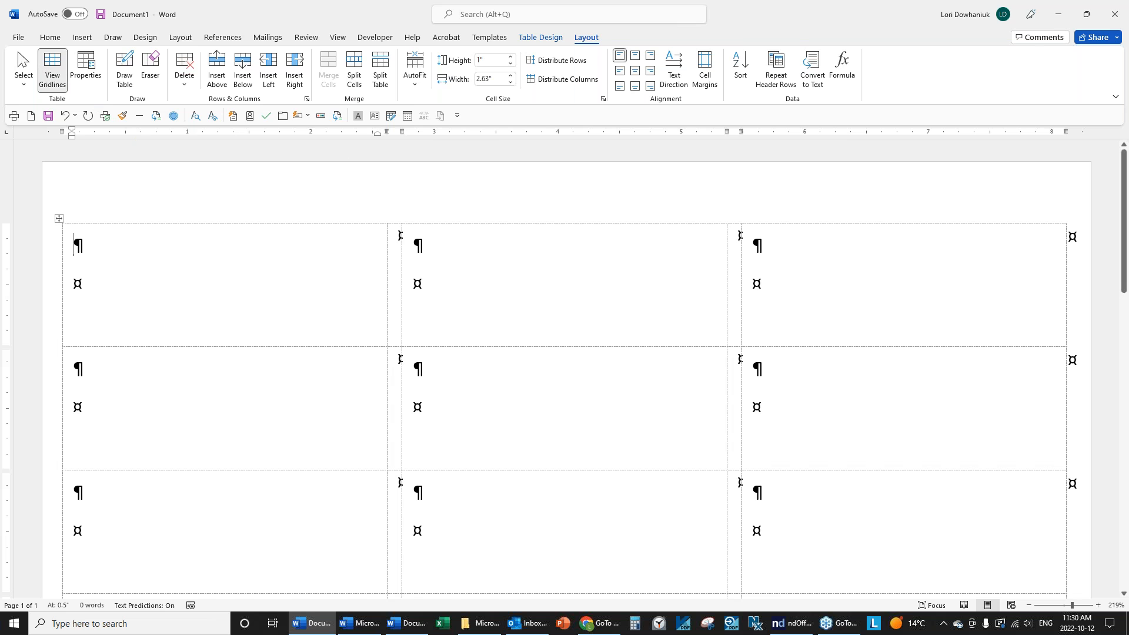
pyautogui.click(272, 41)
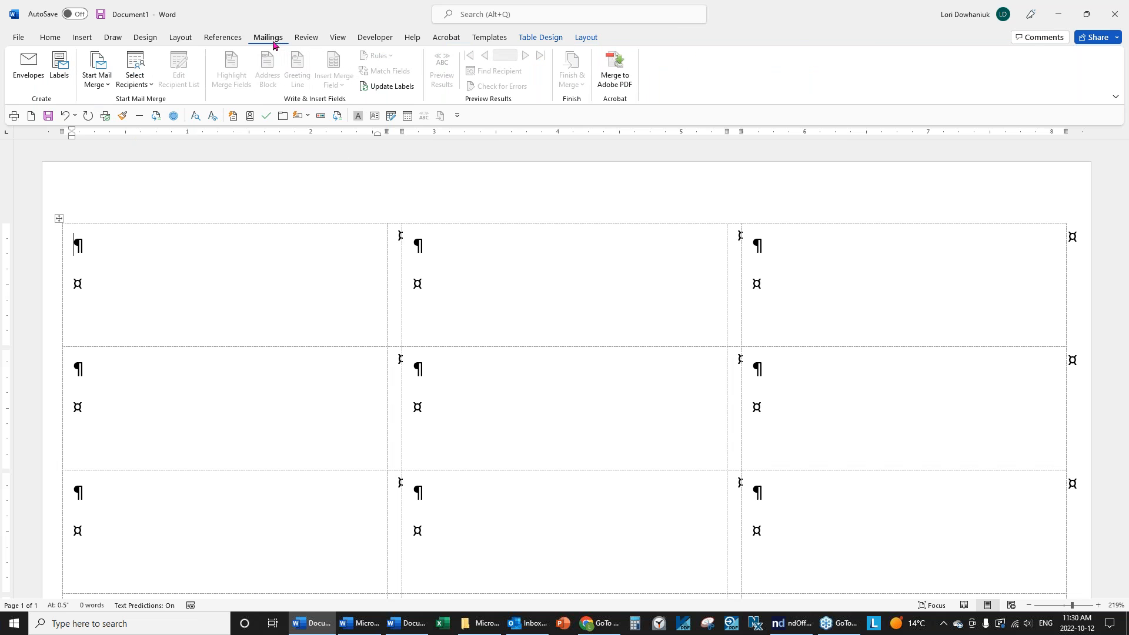
pyautogui.click(130, 88)
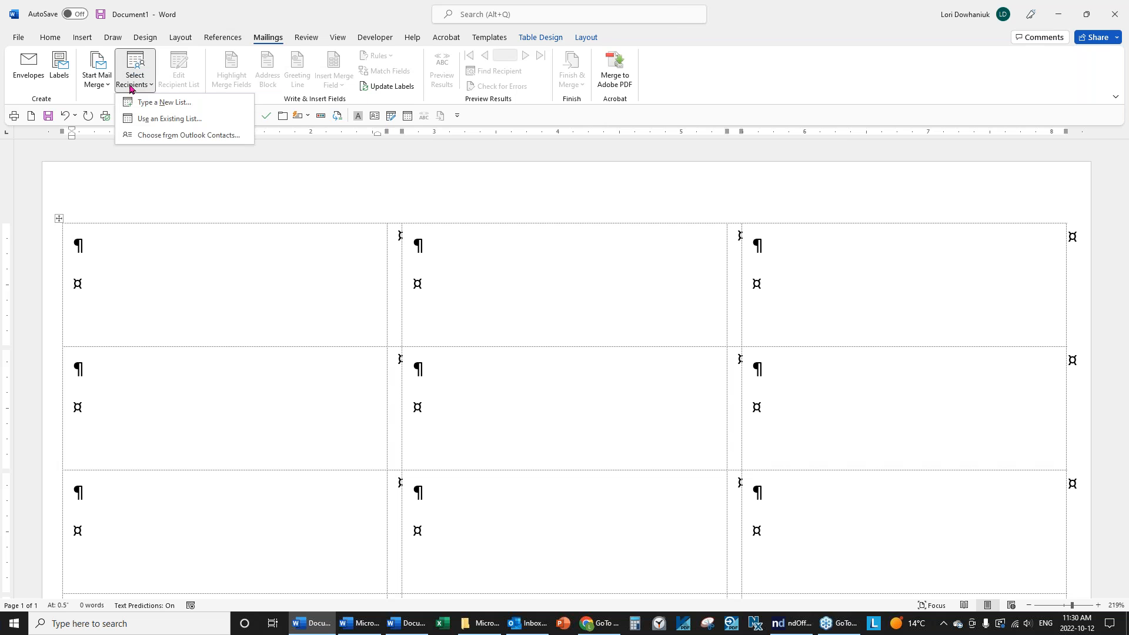
# Use Customer List.docx from the Data folder as the existing recipient list.
pyautogui.click(154, 120)
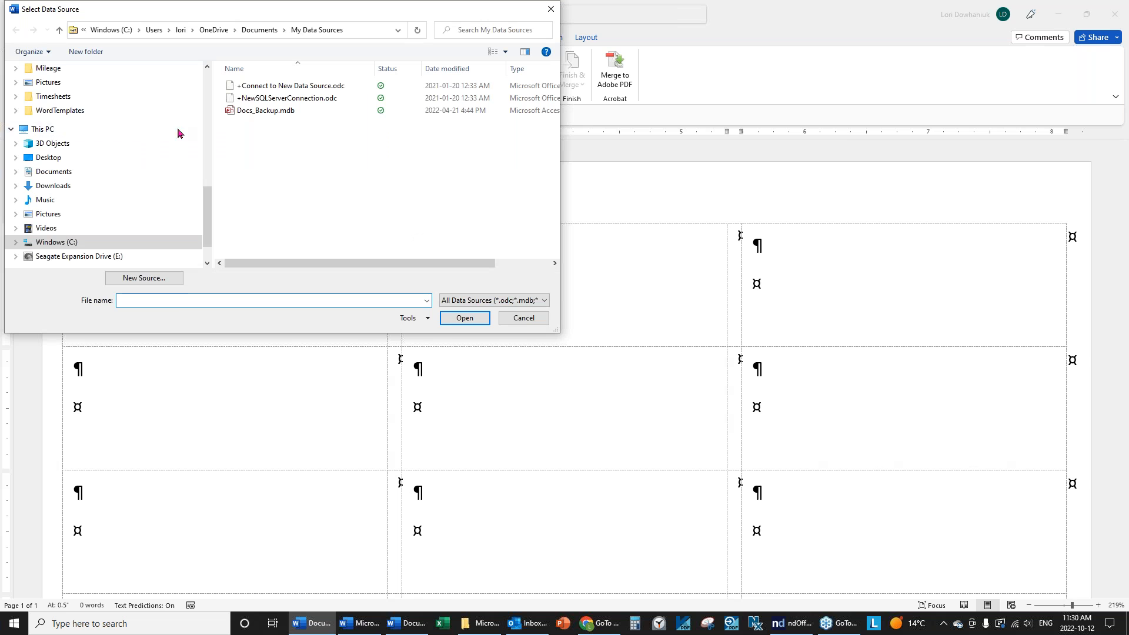
pyautogui.scroll(10, 199, 147)
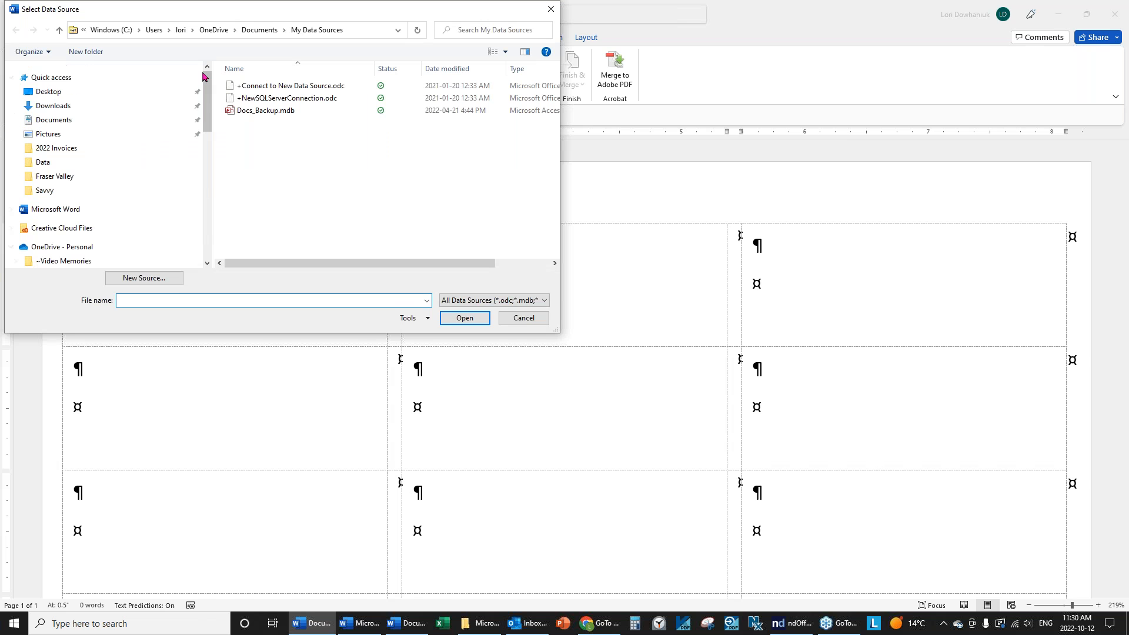
pyautogui.click(50, 165)
pyautogui.click(253, 88)
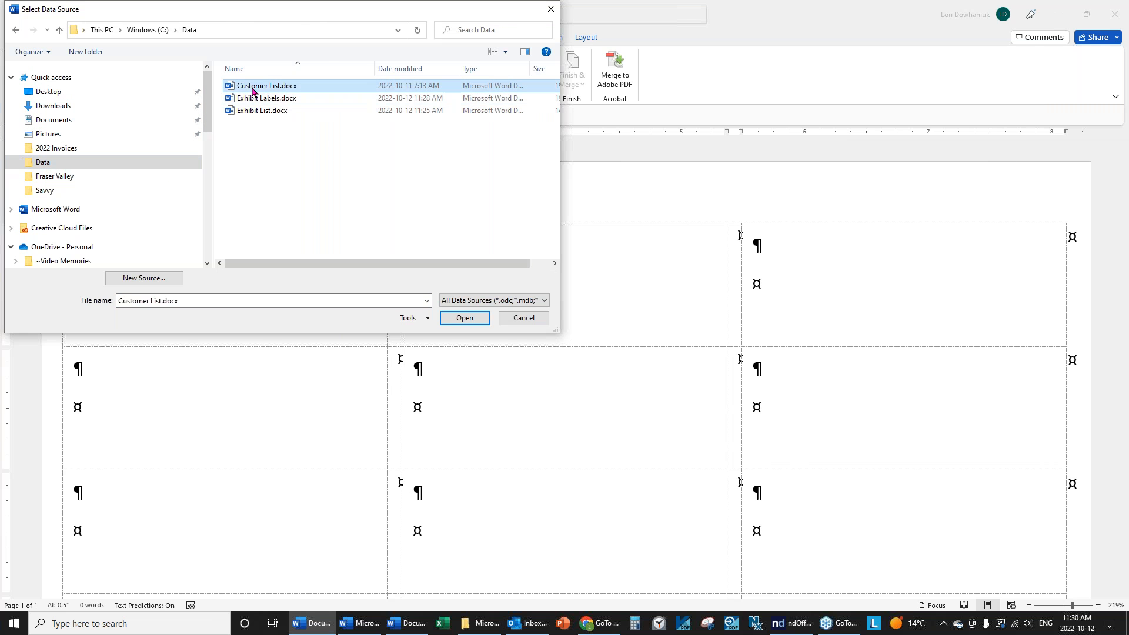
pyautogui.click(473, 321)
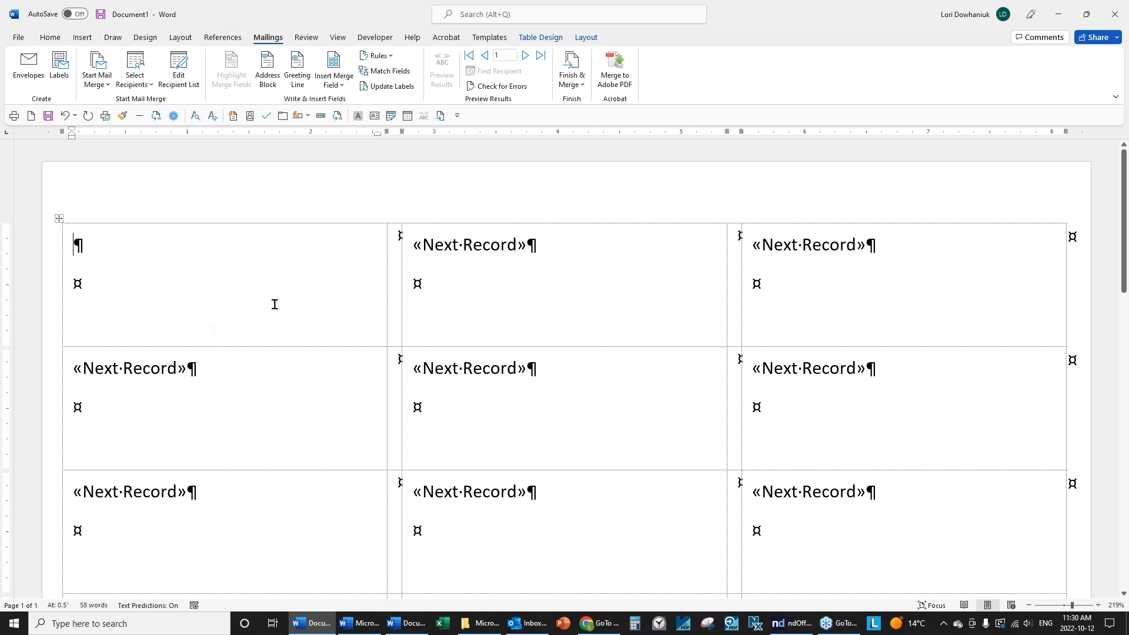
pyautogui.click(266, 66)
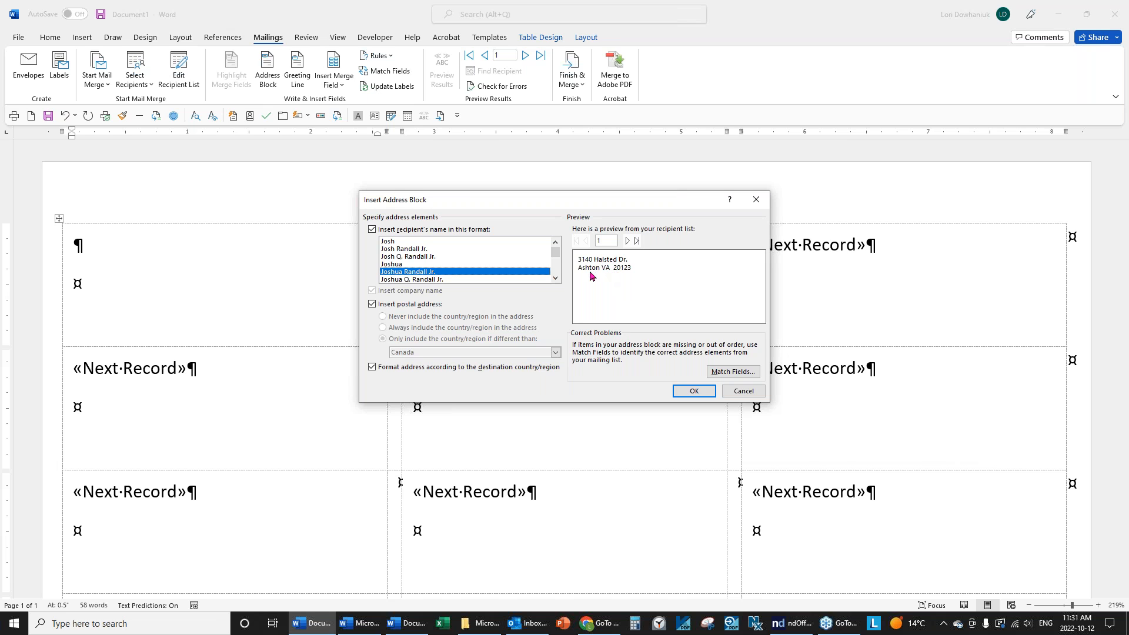
pyautogui.click(727, 372)
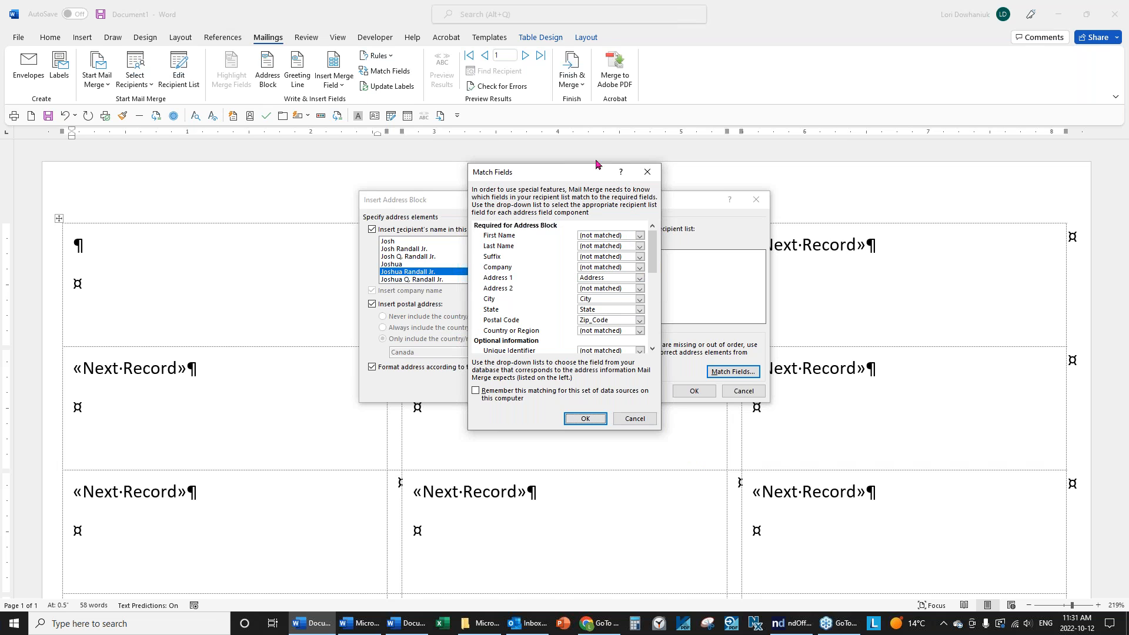
pyautogui.click(634, 418)
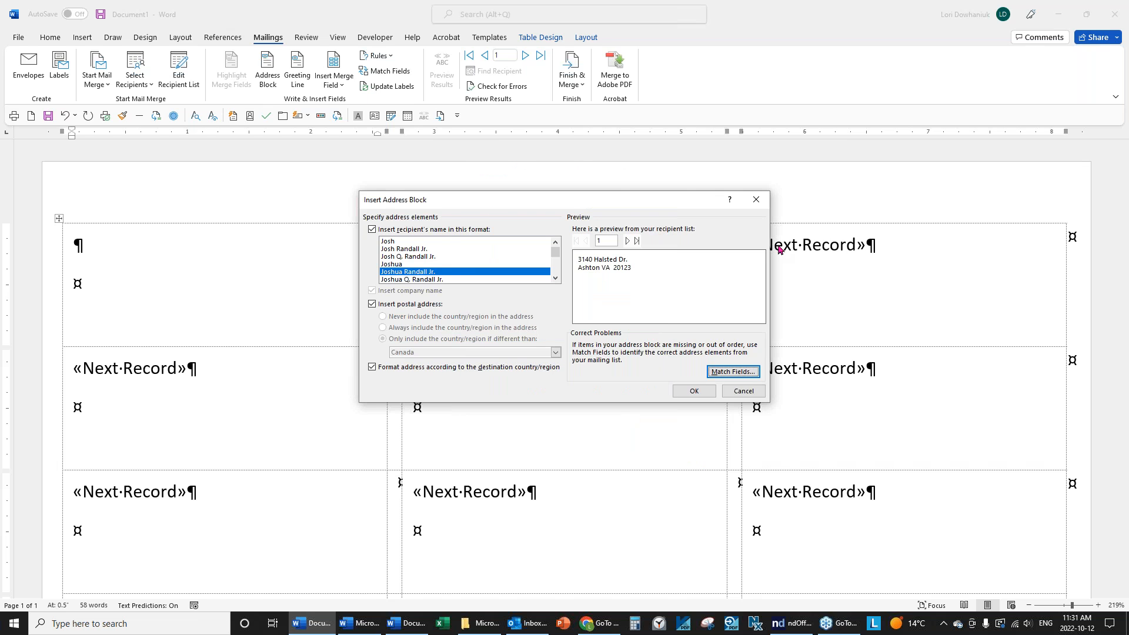
pyautogui.click(742, 391)
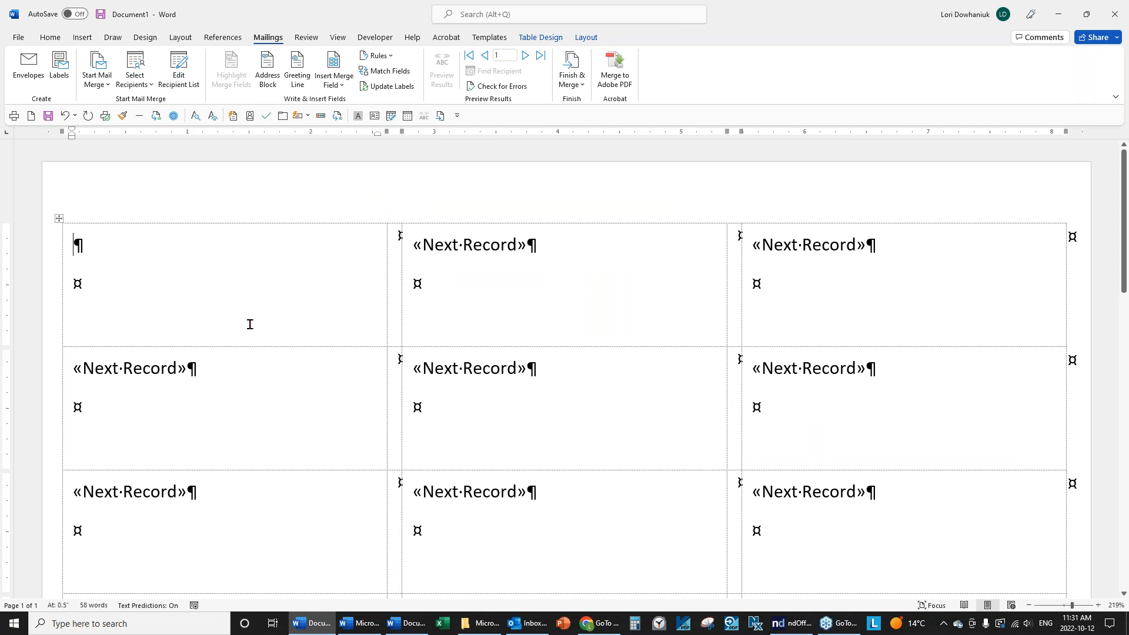
# Put «Contact» and «Customer_Name» on separate lines in the first label, then select the table.
pyautogui.click(343, 86)
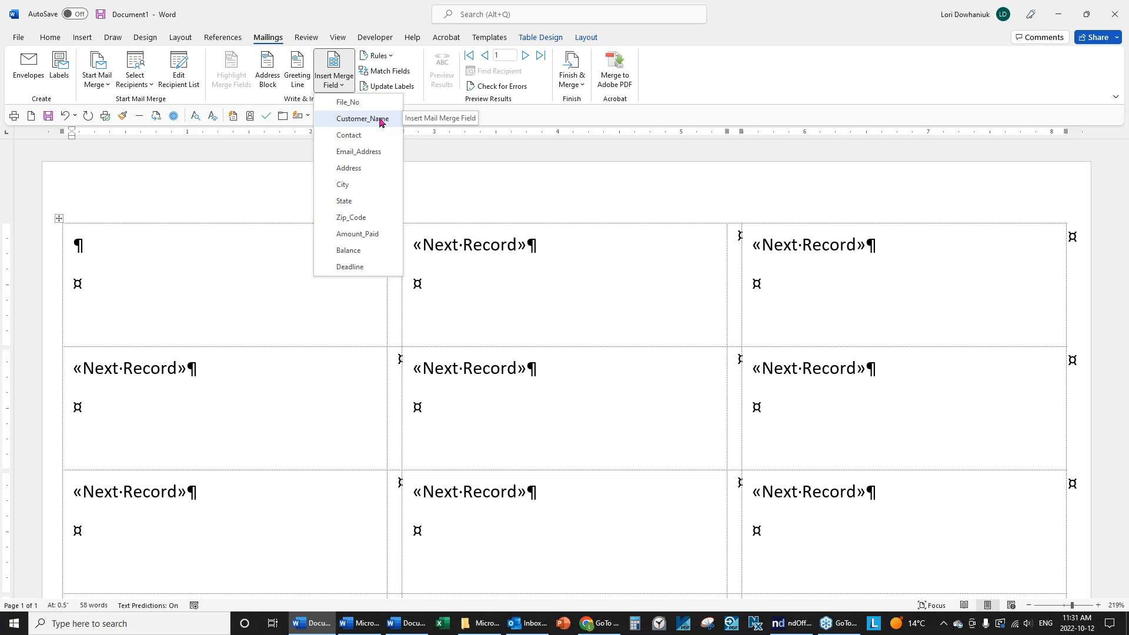
pyautogui.click(365, 136)
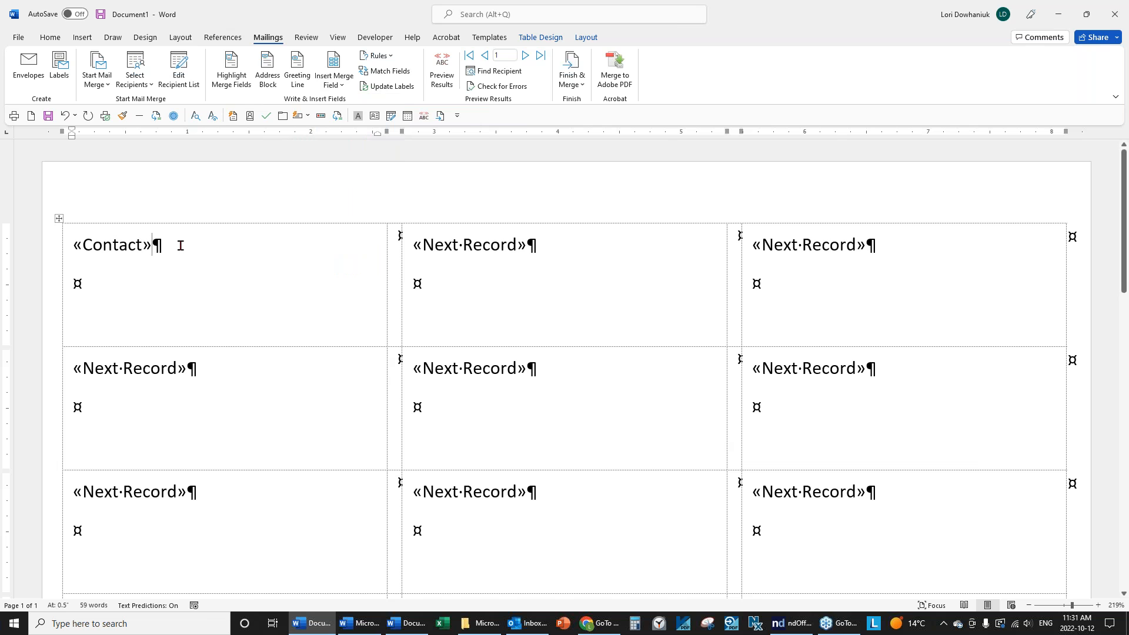
pyautogui.press('Return')
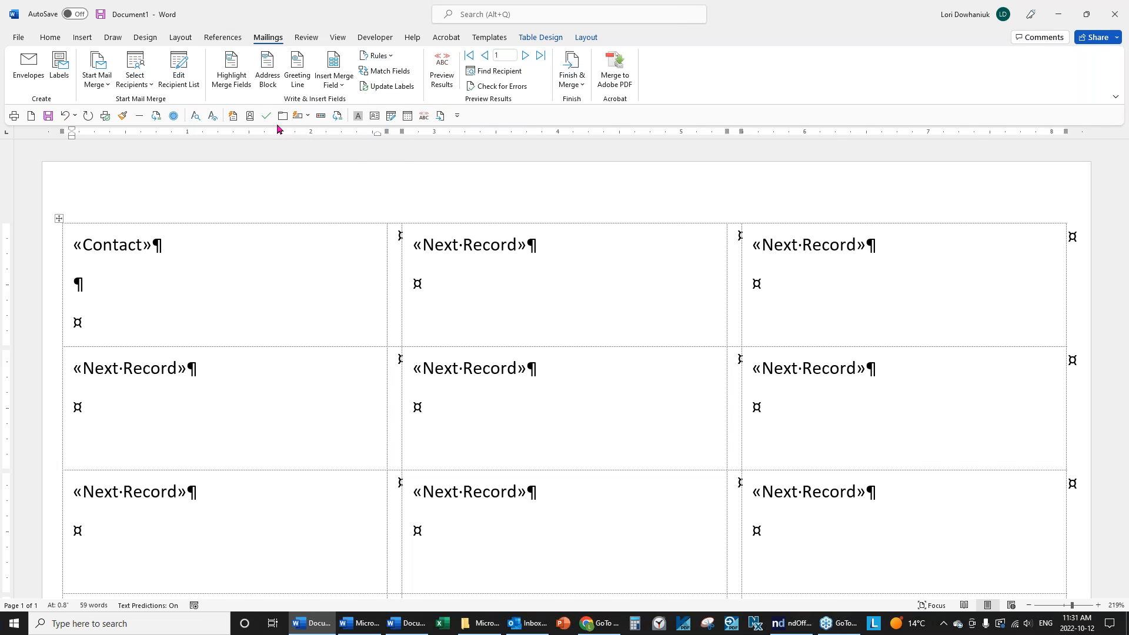
pyautogui.click(338, 87)
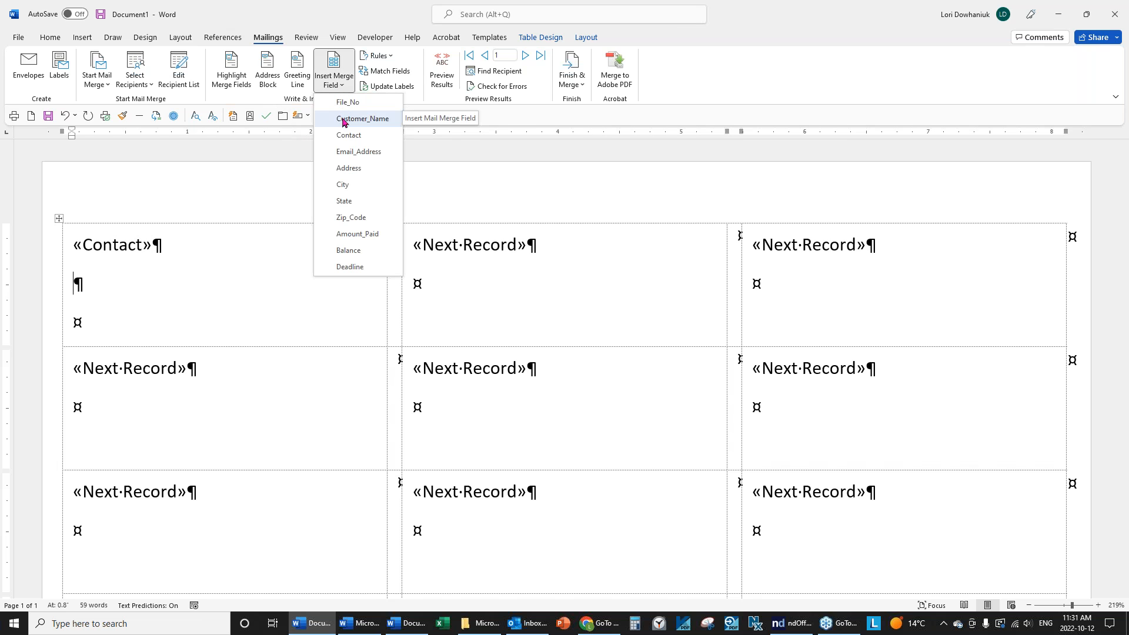
pyautogui.click(344, 119)
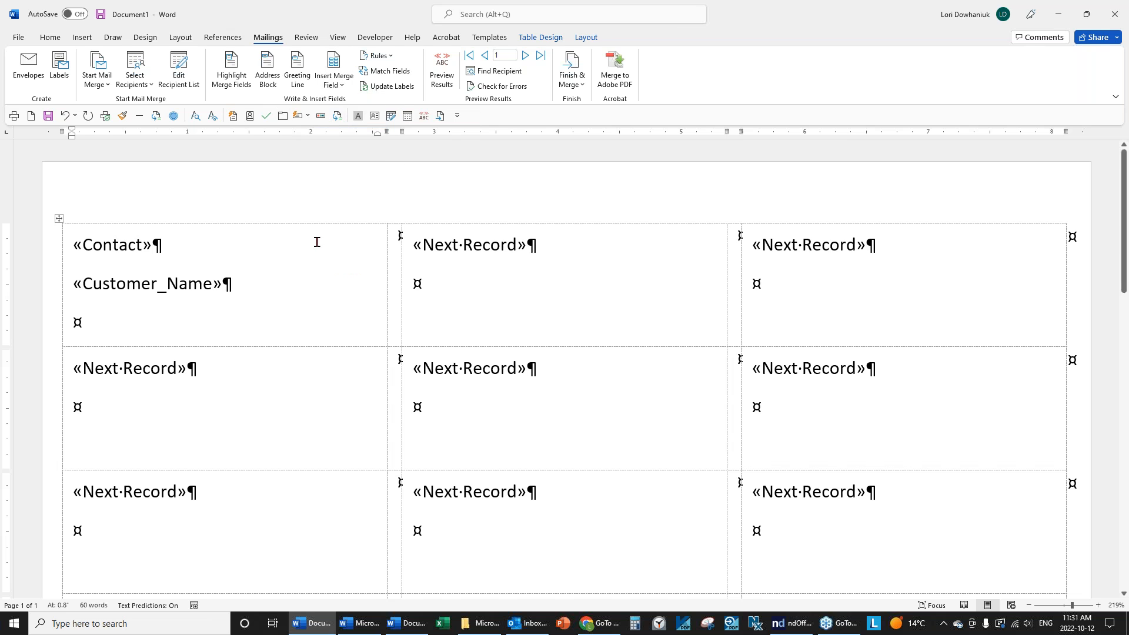
pyautogui.press('Return')
pyautogui.click(59, 220)
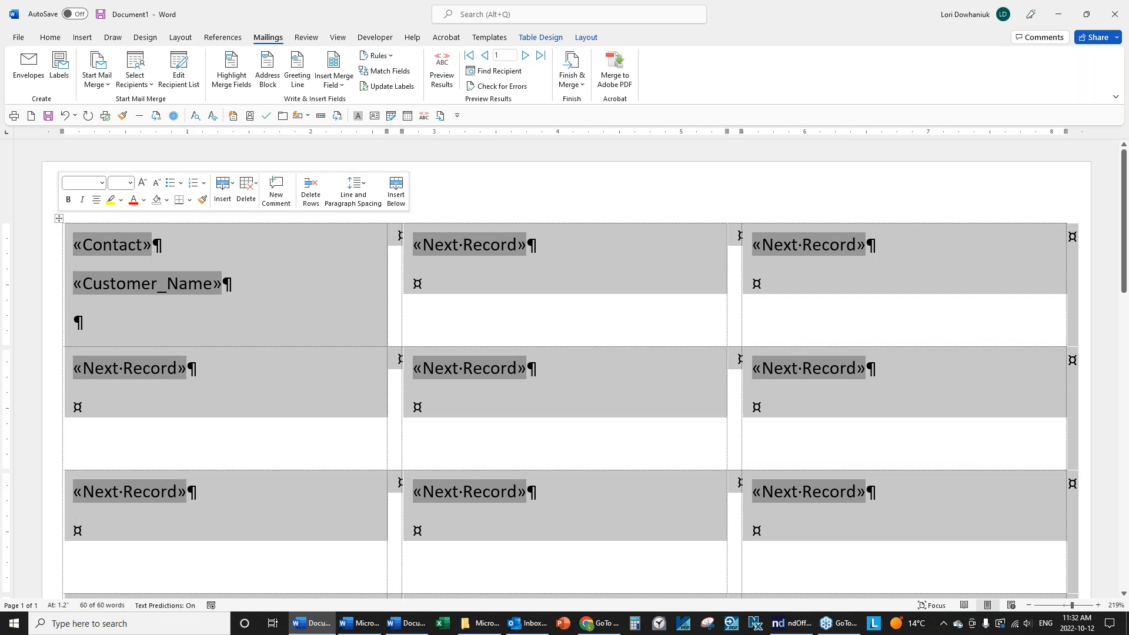
# Set the label table's spacing before and after to 0 pt and add an empty line below «Customer_Name».
pyautogui.click(50, 37)
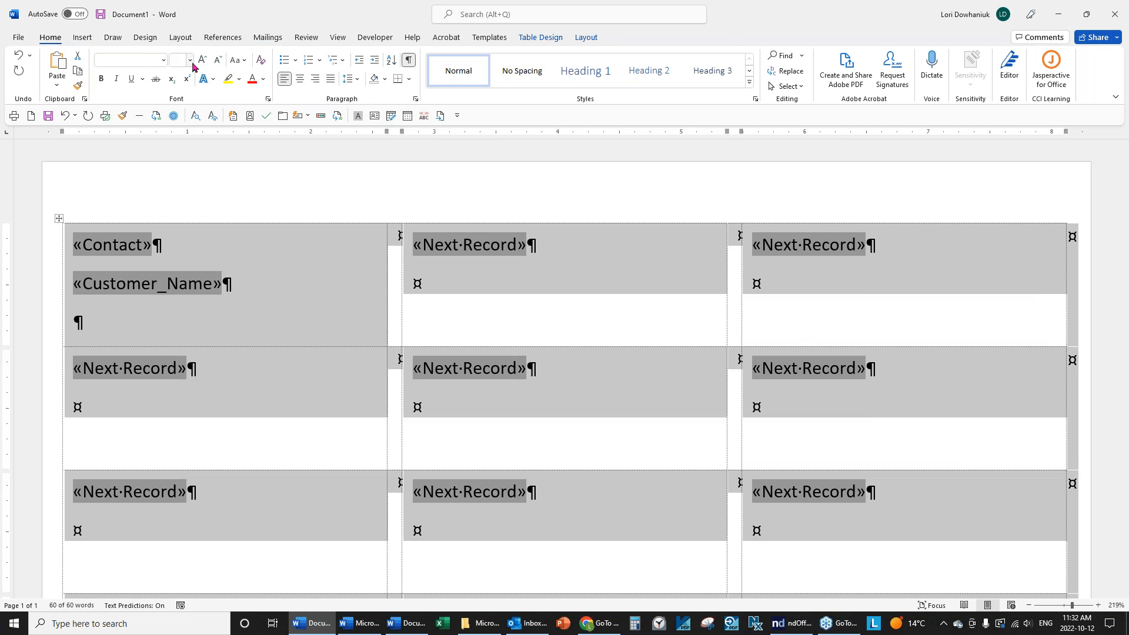
pyautogui.click(179, 38)
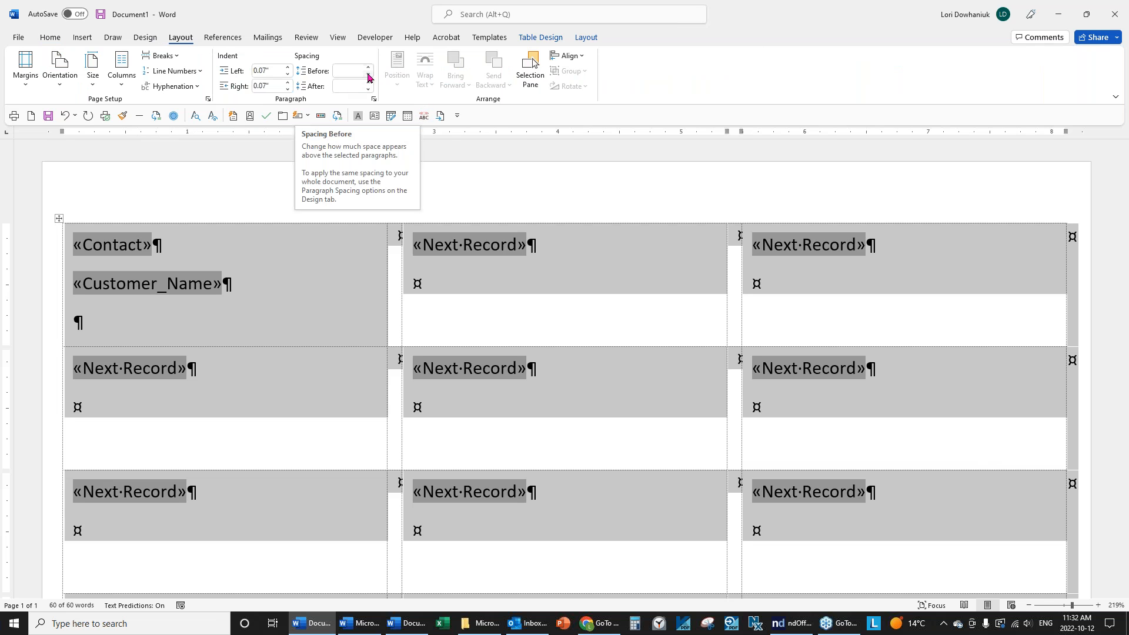
pyautogui.click(368, 74)
pyautogui.click(361, 69)
pyautogui.write('0')
pyautogui.press('Tab')
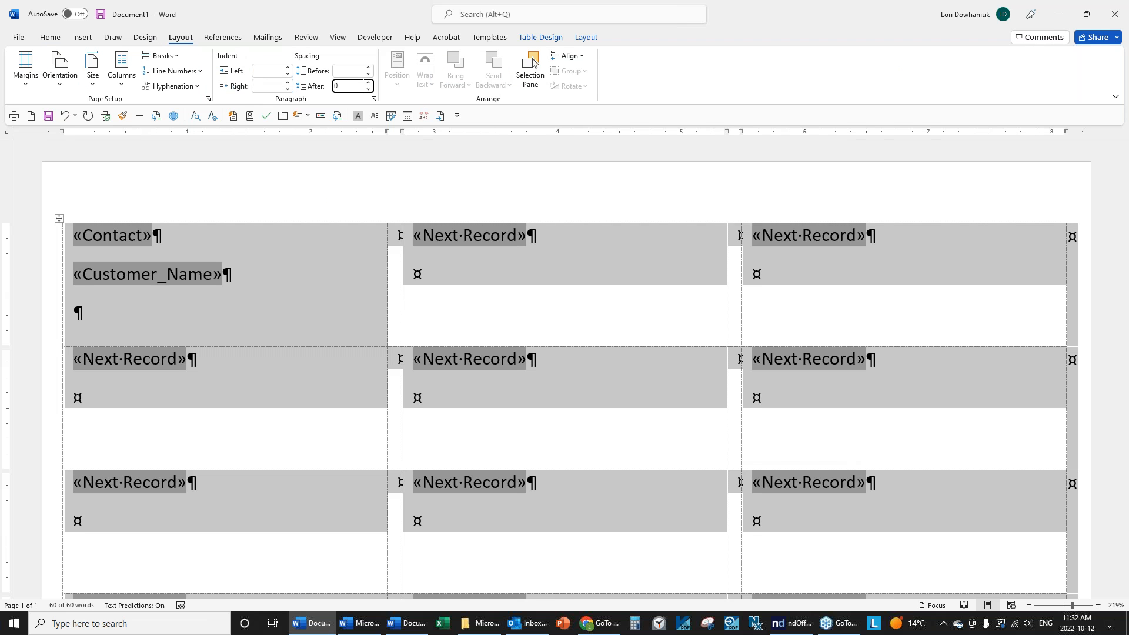
pyautogui.press('Return')
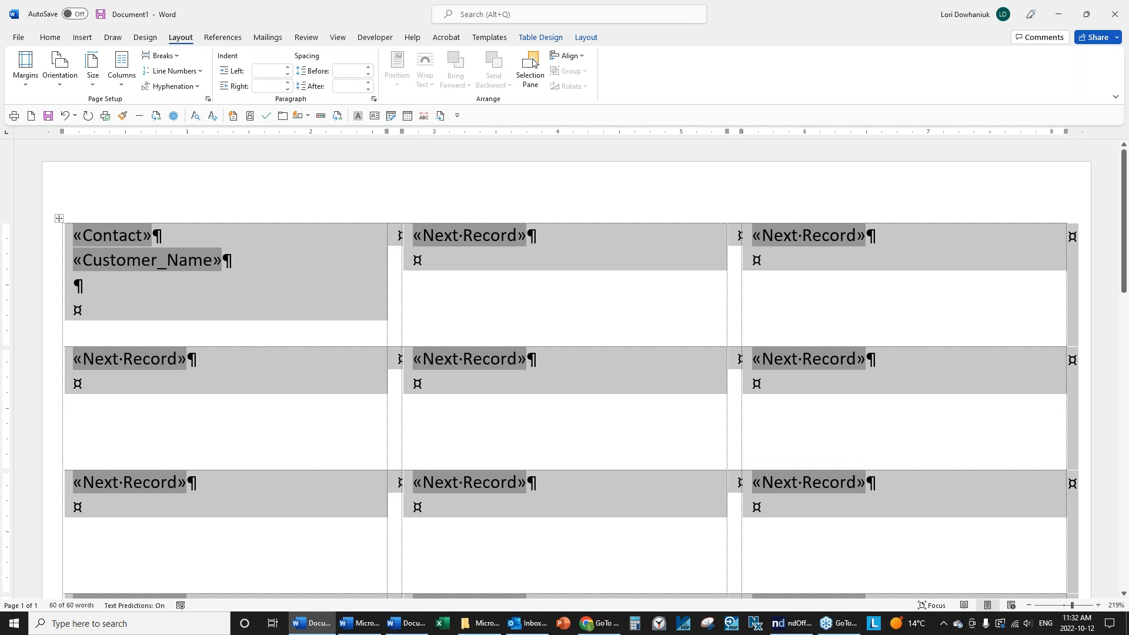
pyautogui.click(272, 261)
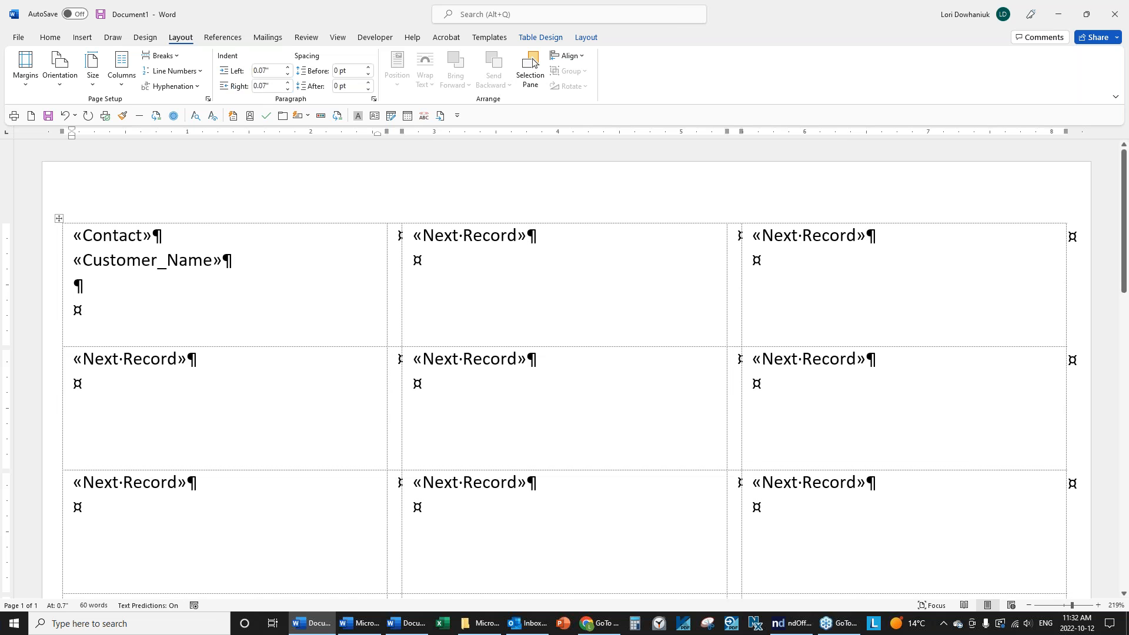
pyautogui.press('Return')
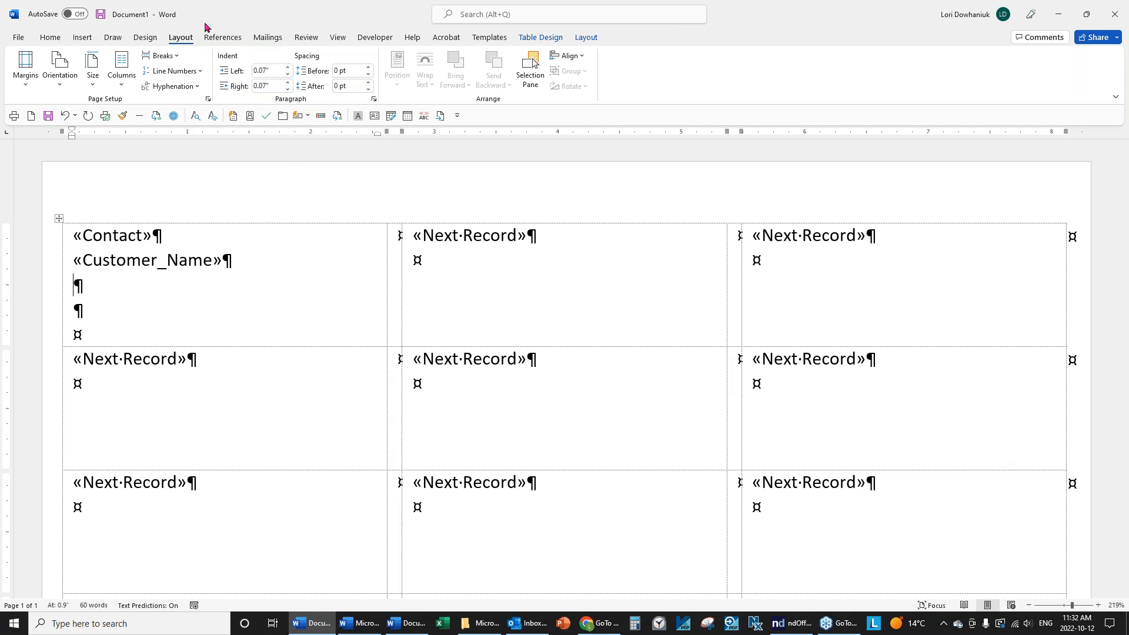
# Insert the «Address» field on the third line of the first label.
pyautogui.click(268, 39)
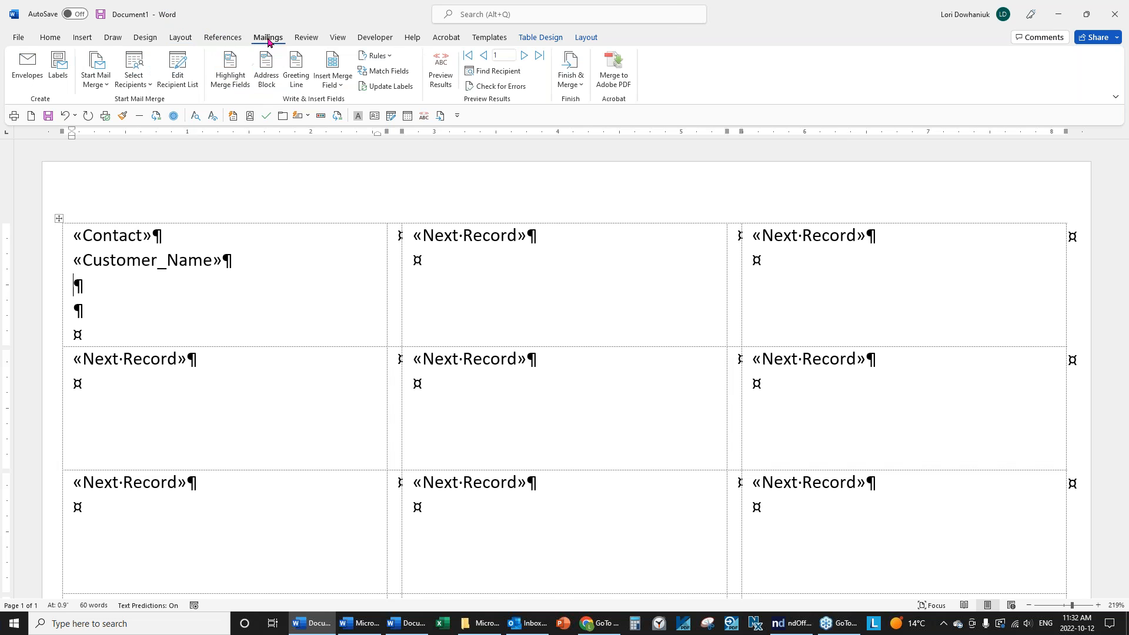
pyautogui.click(340, 85)
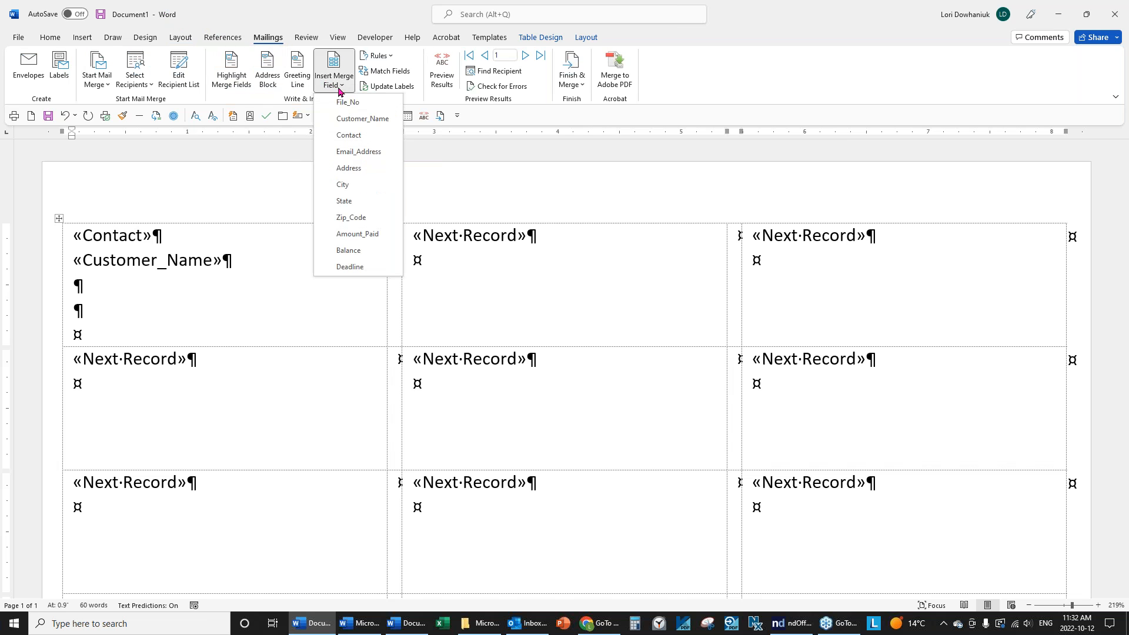
pyautogui.click(349, 169)
pyautogui.press('Return')
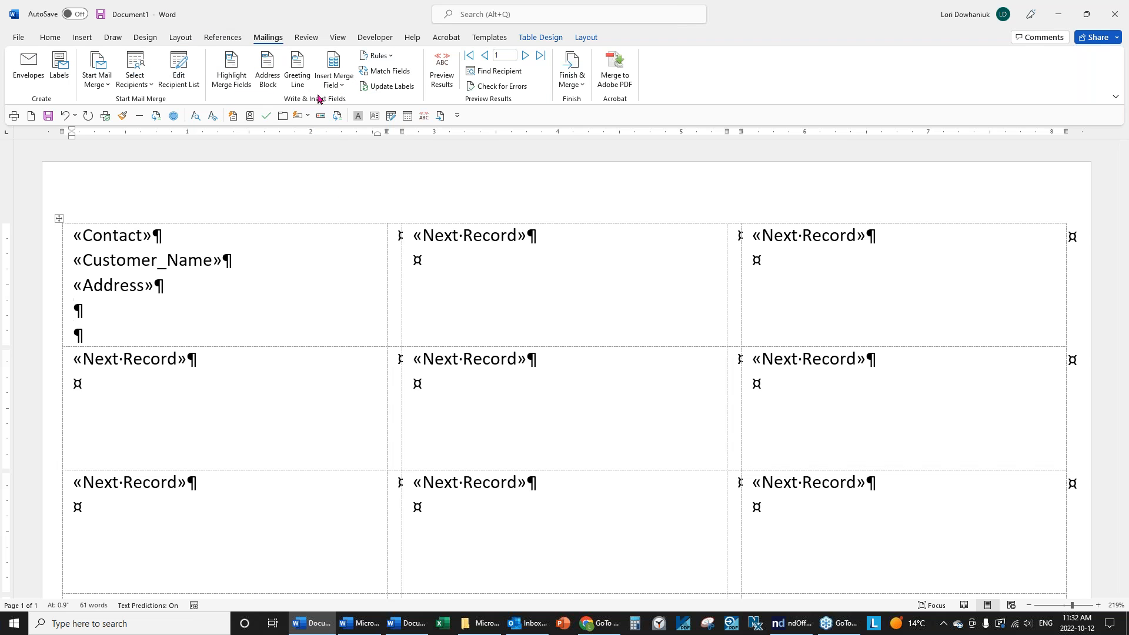
# Add a «City», «State» «Zip_Code» line below the address.
pyautogui.click(333, 87)
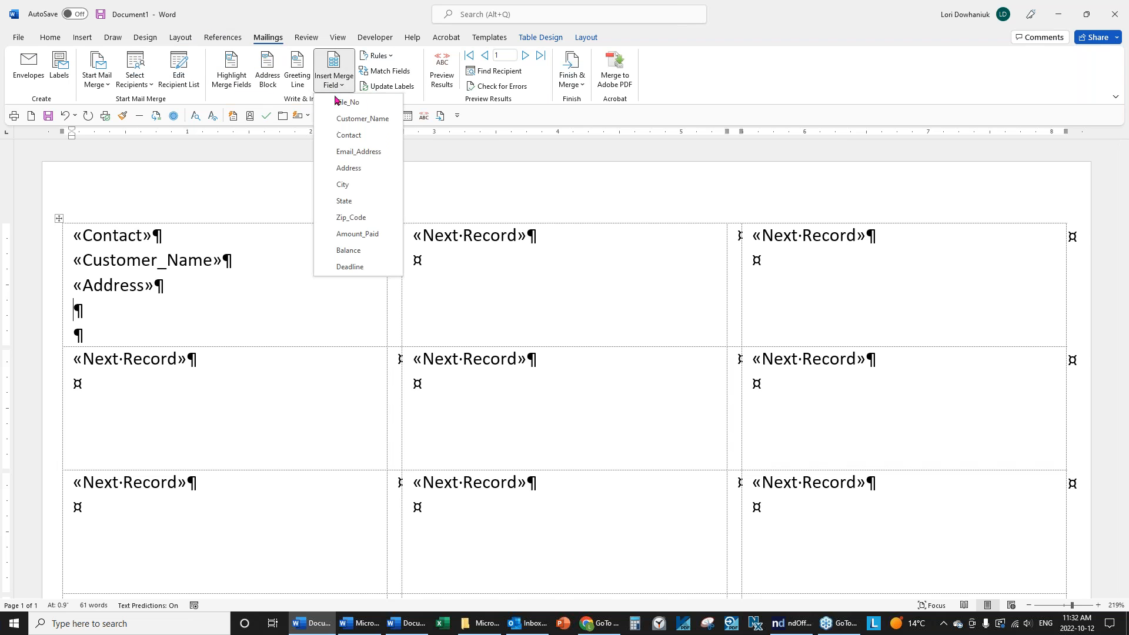
pyautogui.click(344, 184)
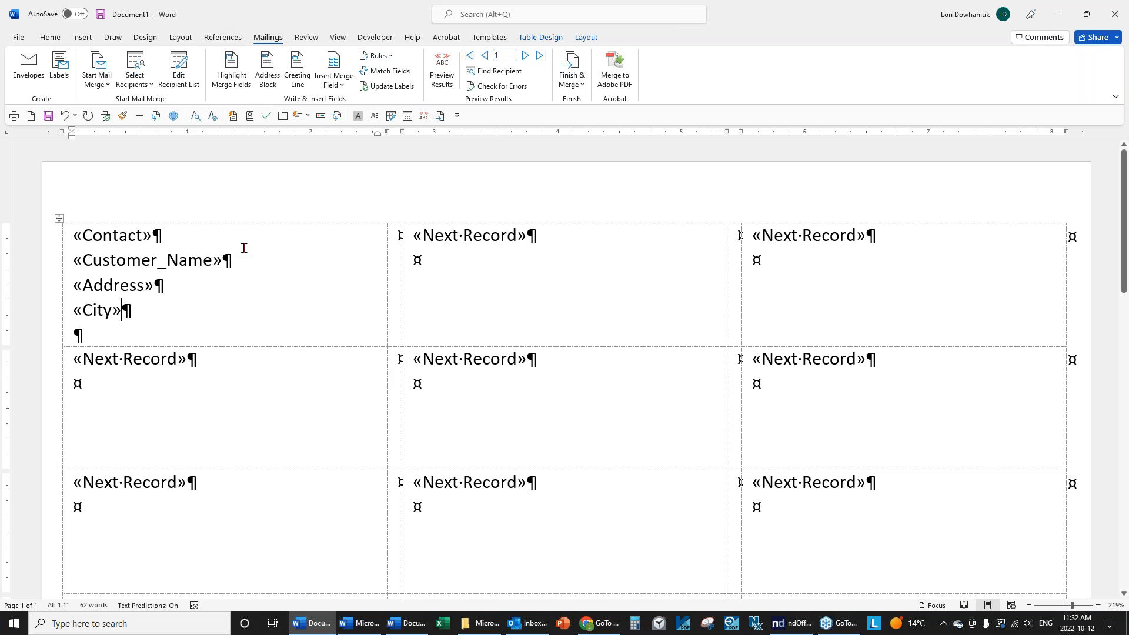
pyautogui.write(',')
pyautogui.click(338, 86)
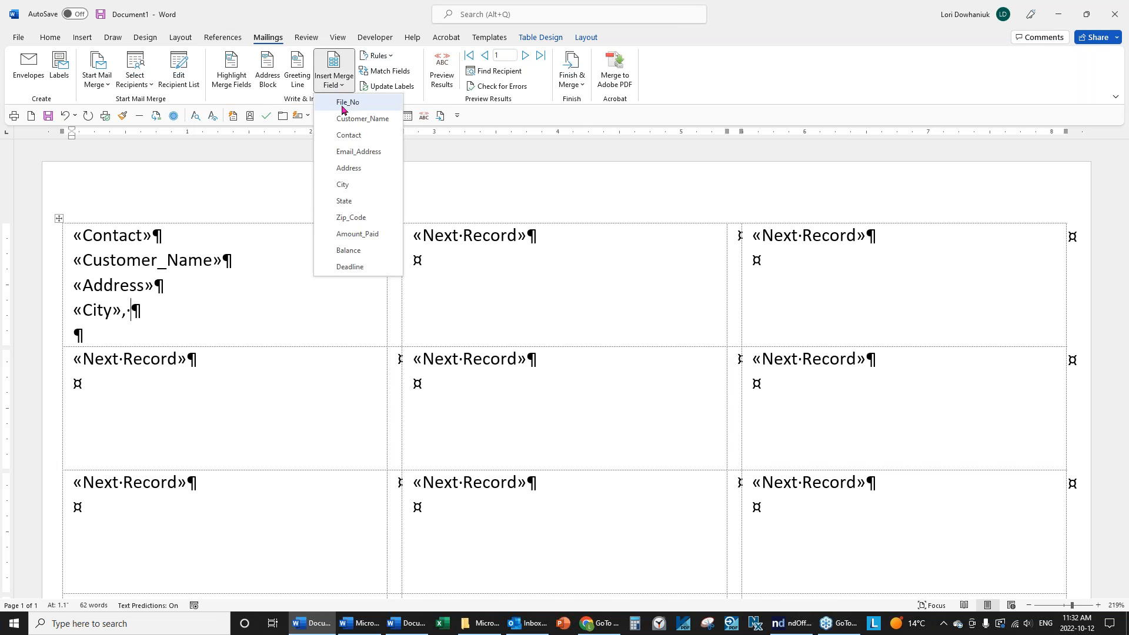
pyautogui.click(357, 202)
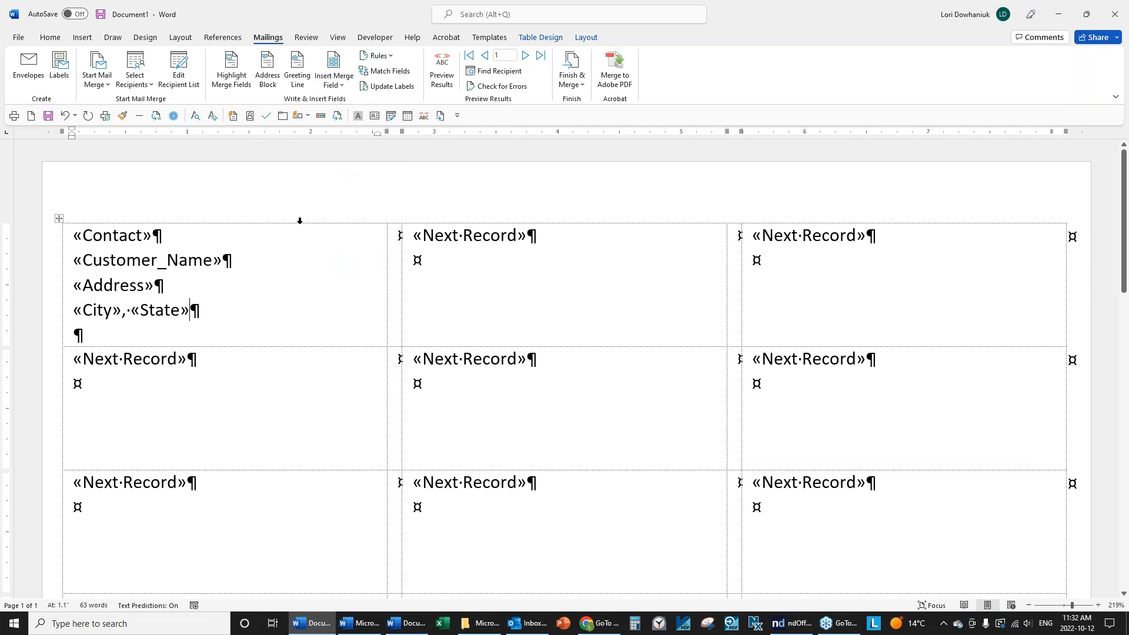
pyautogui.click(339, 85)
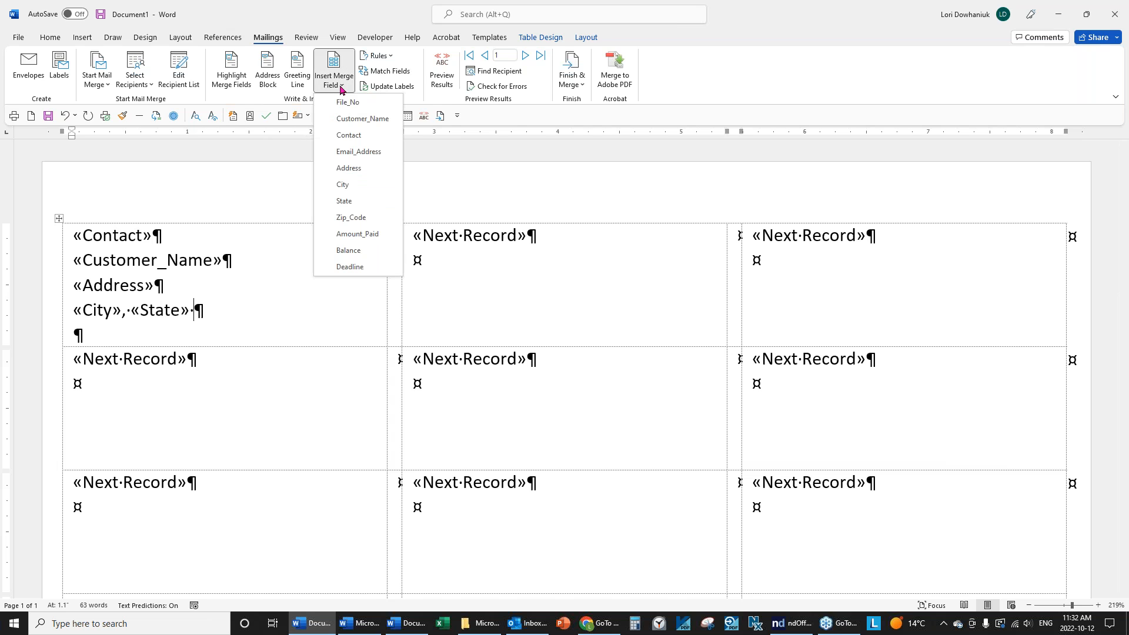
pyautogui.click(359, 219)
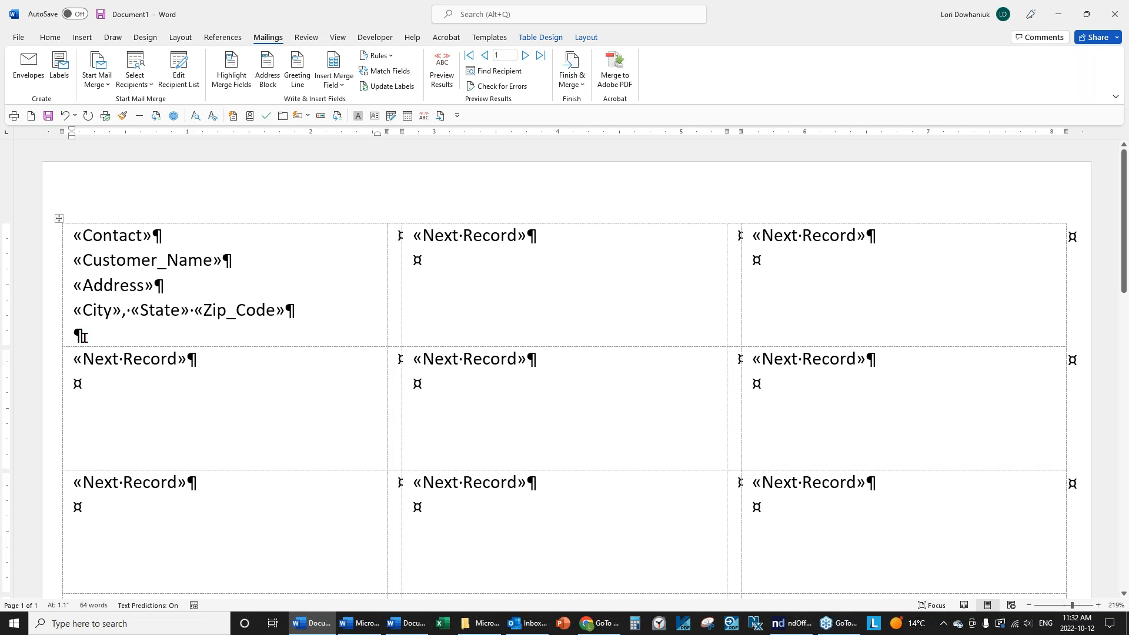
# Delete the extra empty lines after «Zip_Code».
pyautogui.click(50, 37)
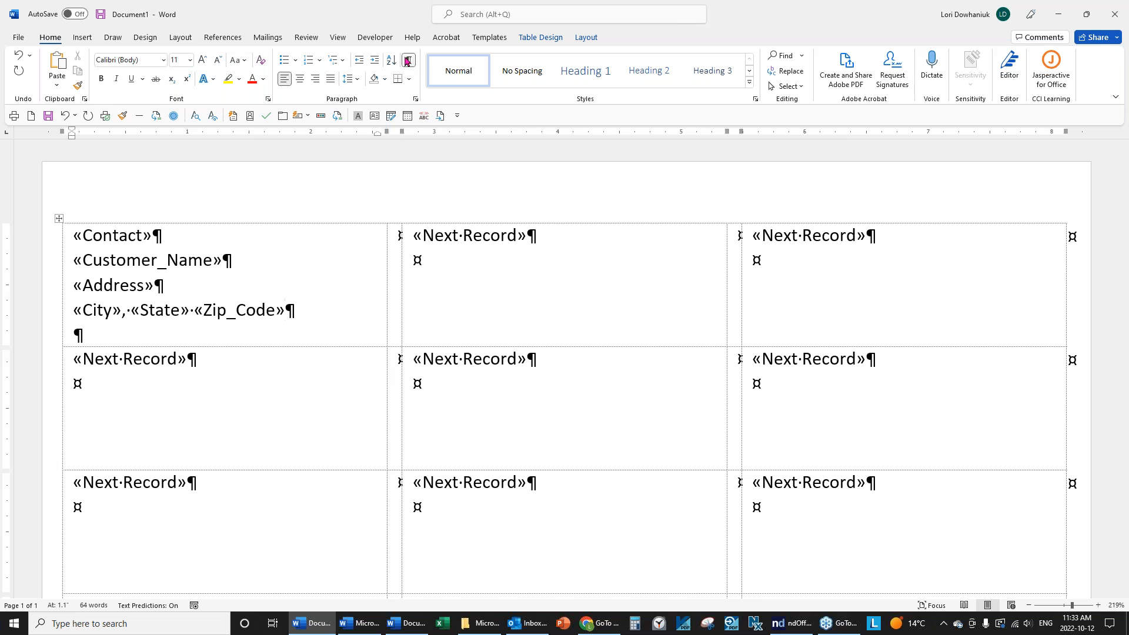
pyautogui.press('Delete')
pyautogui.click(335, 315)
pyautogui.press('Delete')
# Align the first label's address block Center Left within its cell.
pyautogui.click(588, 39)
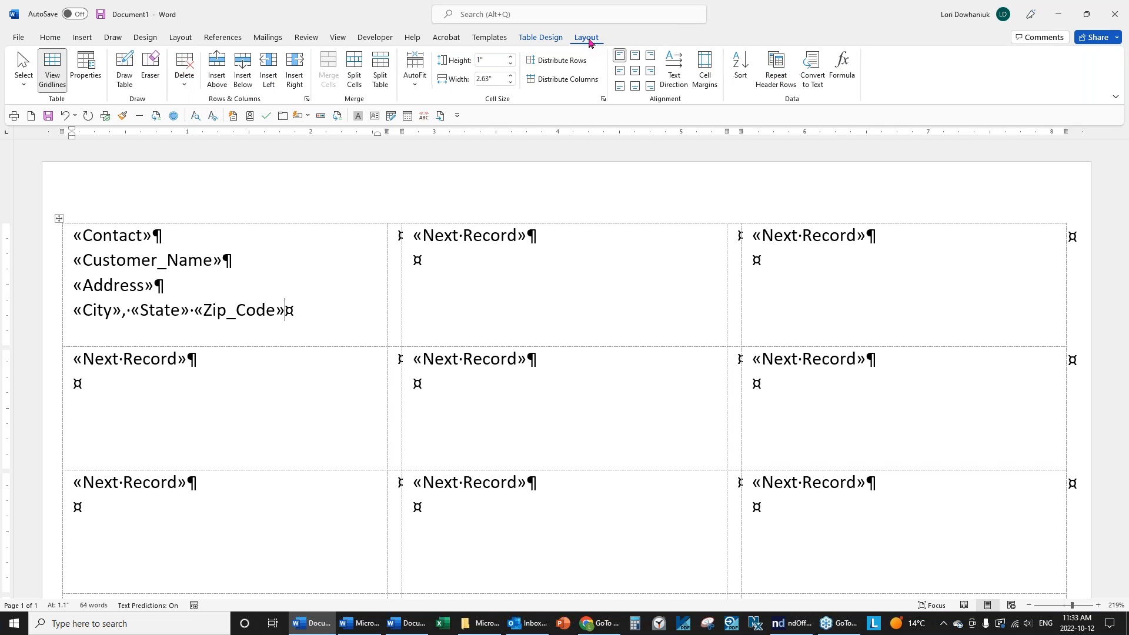
pyautogui.click(620, 73)
pyautogui.click(355, 330)
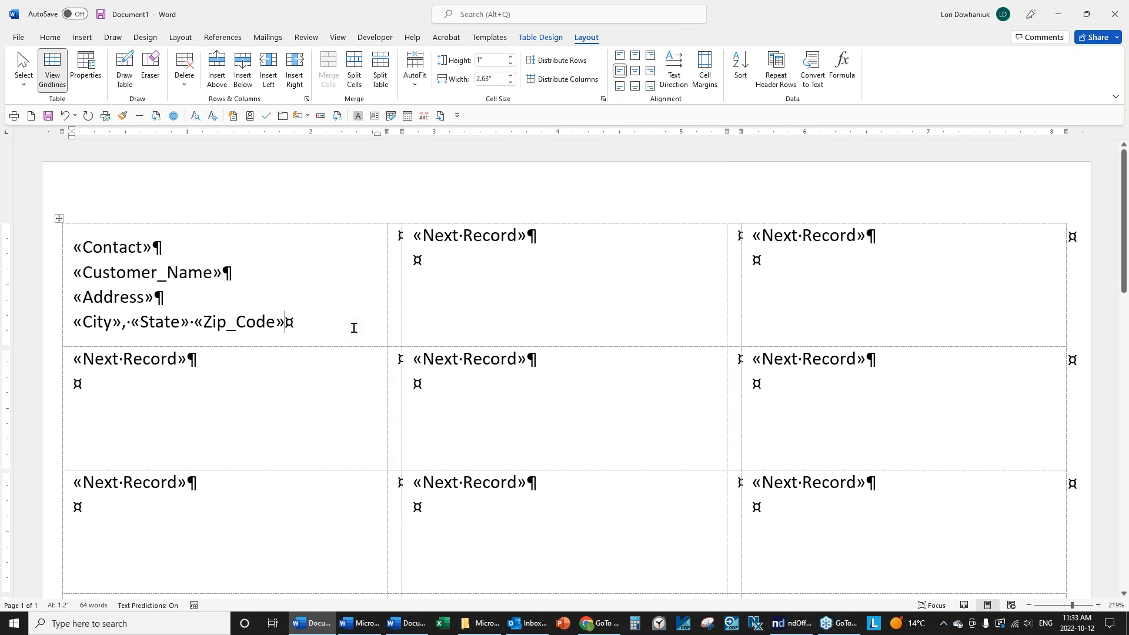
pyautogui.click(50, 38)
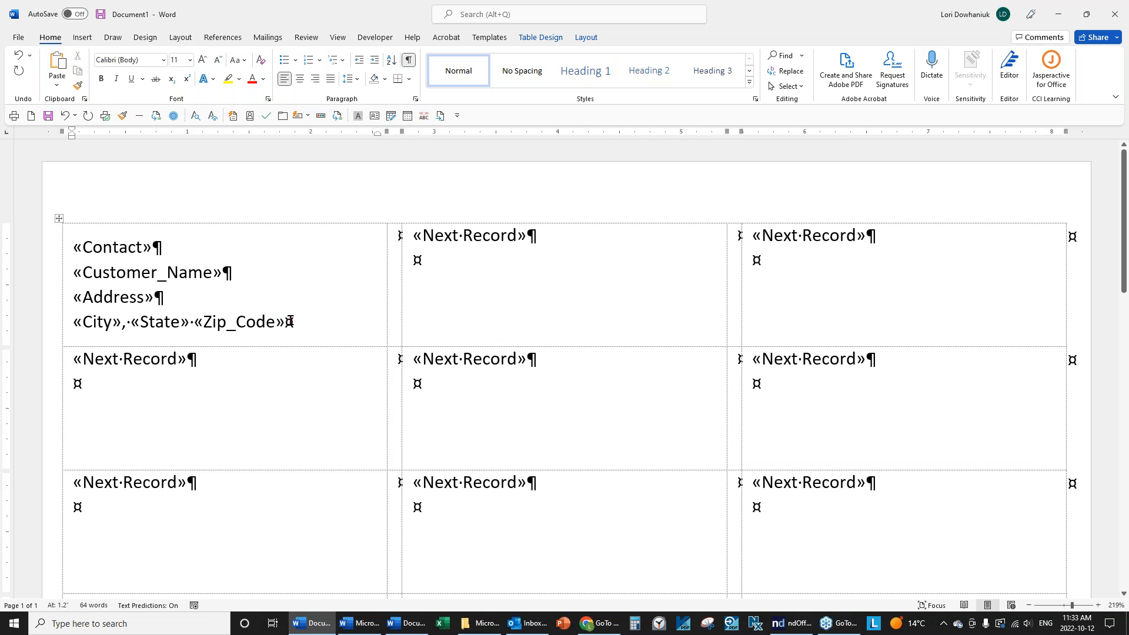
pyautogui.click(275, 38)
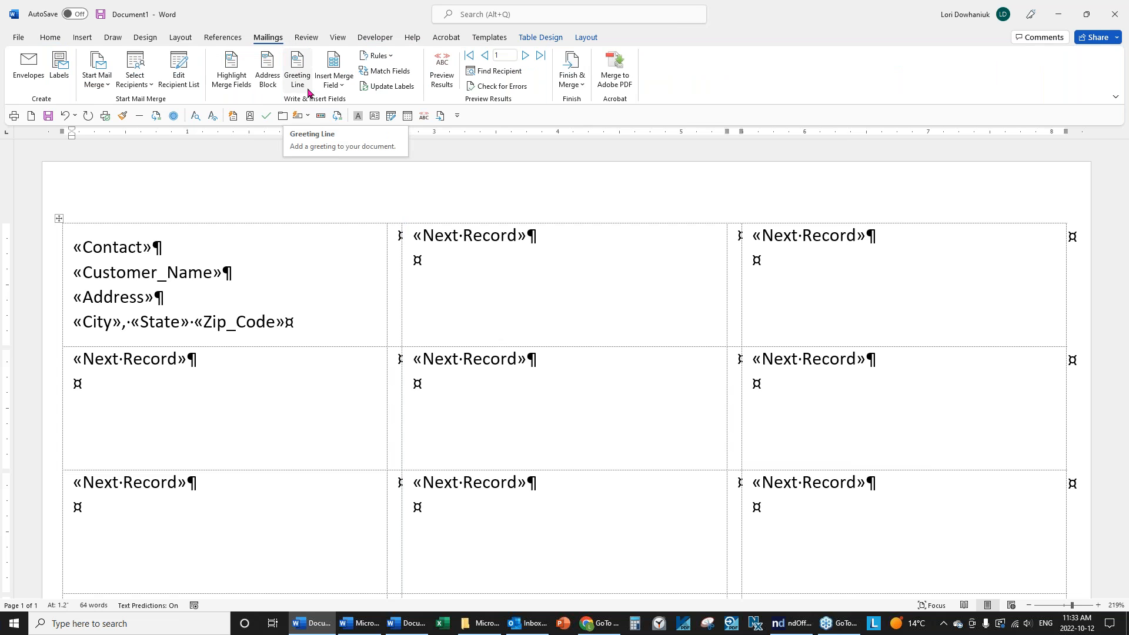
# Update all labels with the address layout and merge all records into a new document.
pyautogui.click(389, 93)
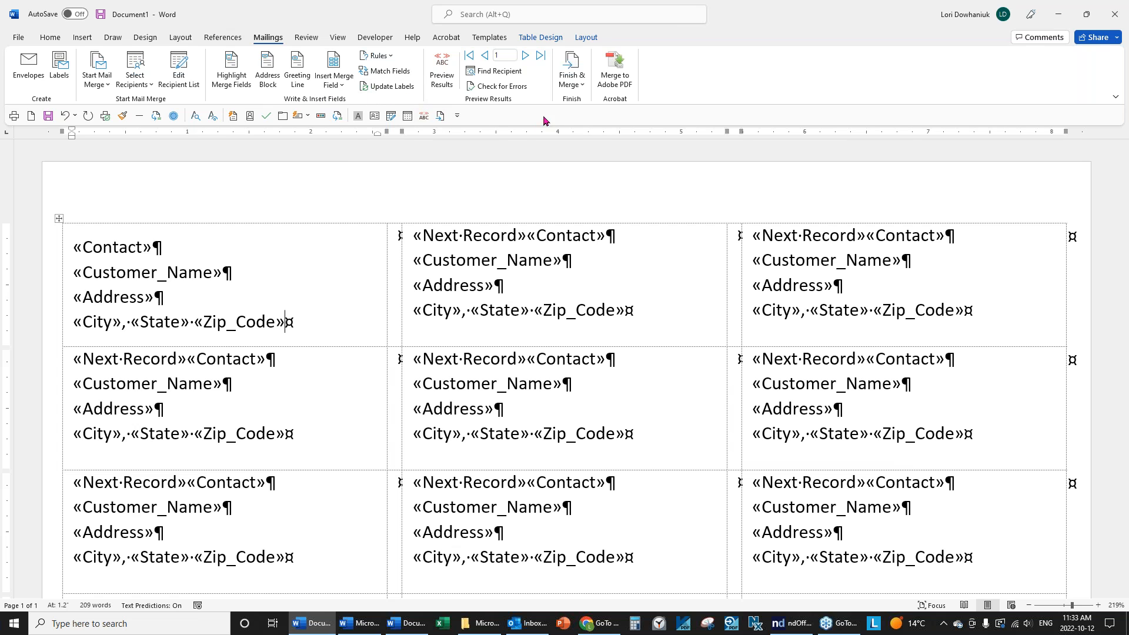
pyautogui.click(580, 90)
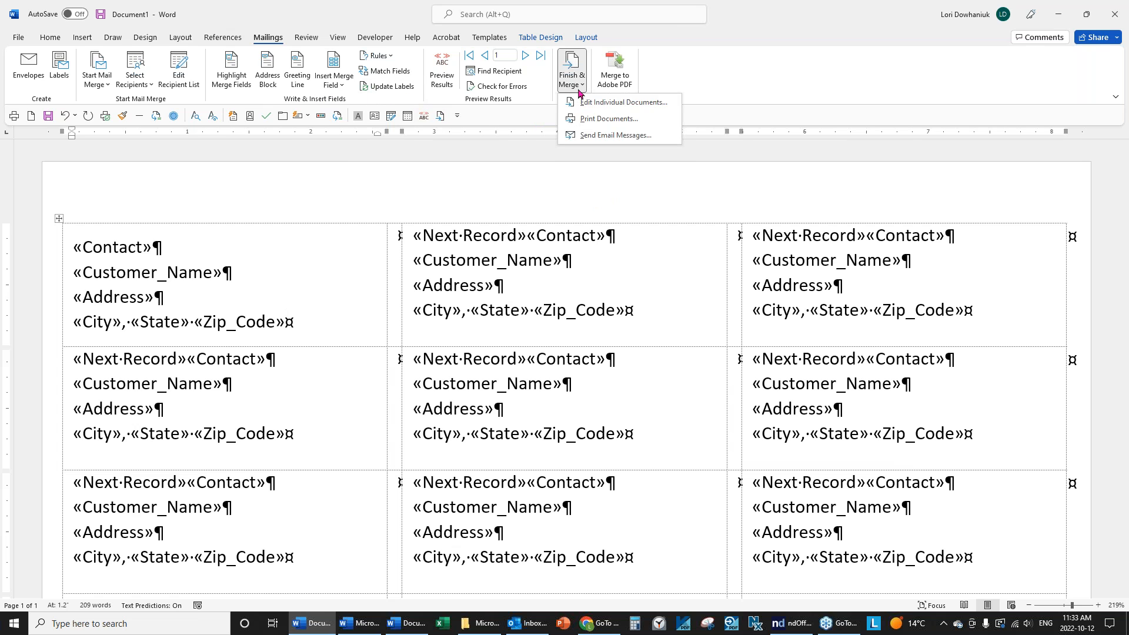
pyautogui.click(622, 103)
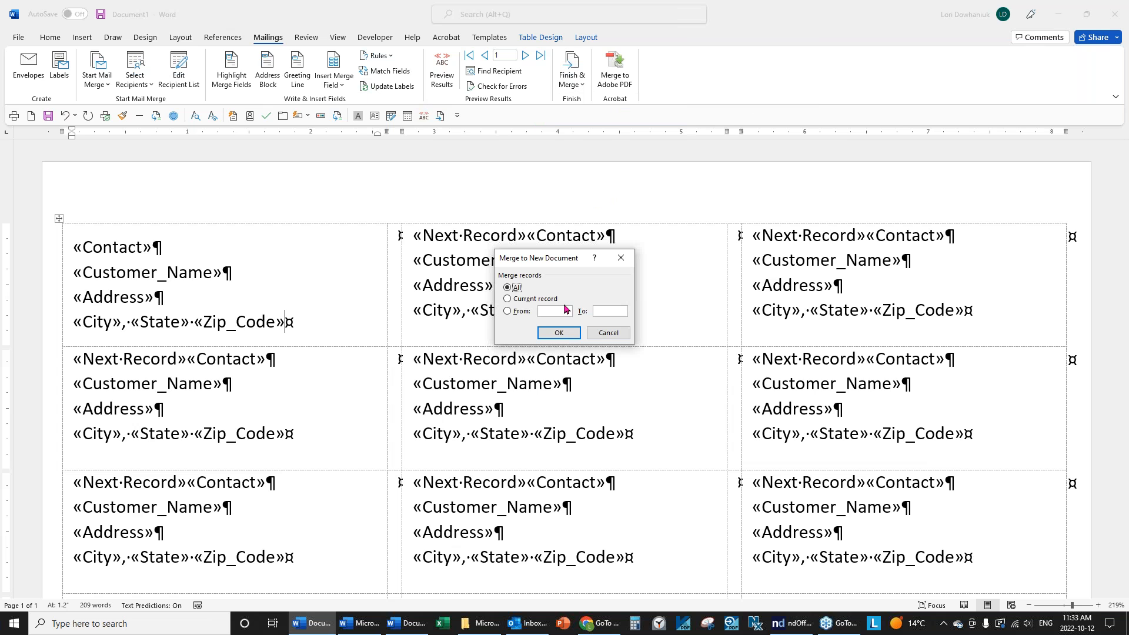
pyautogui.click(556, 336)
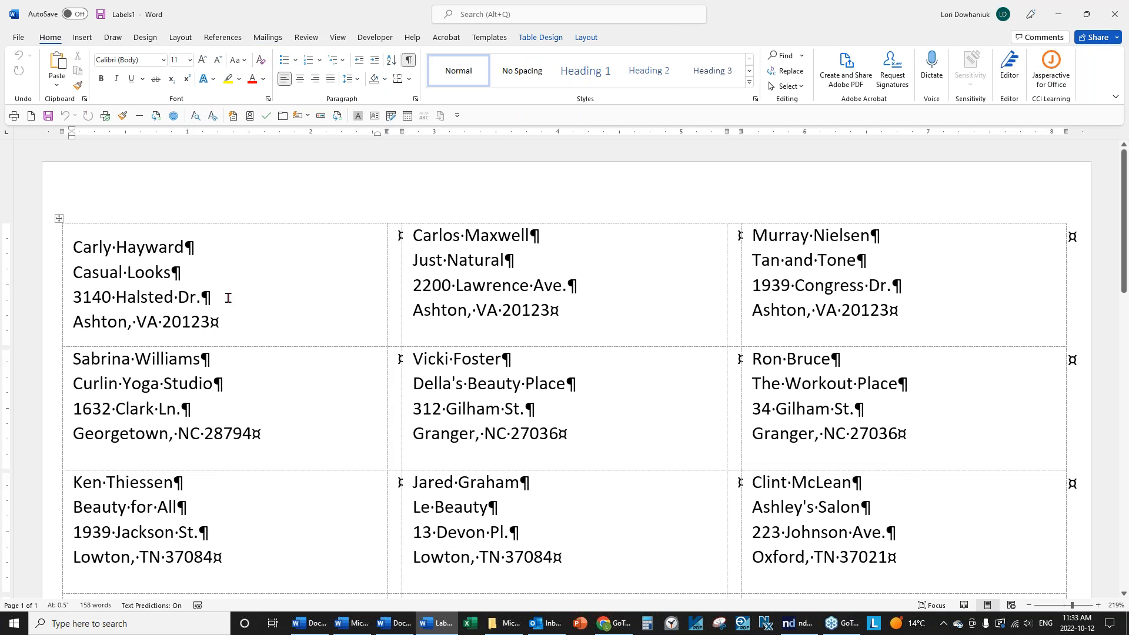
# Review the merged Labels1 addresses, then close it without saving.
pyautogui.scroll(-6, 820, 318)
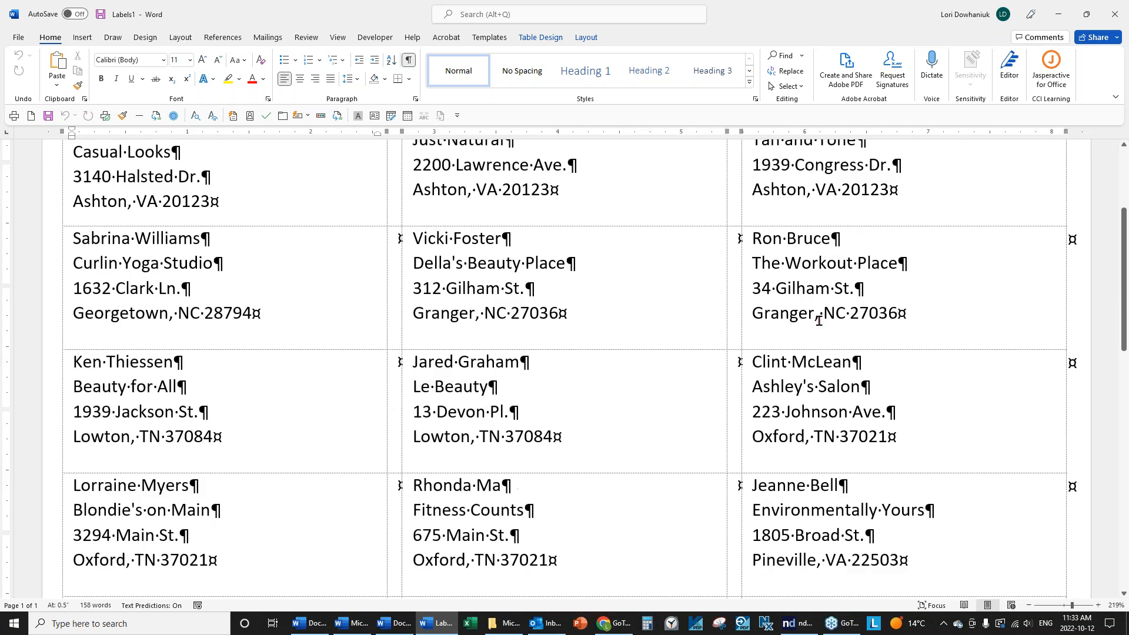
pyautogui.scroll(6, 817, 322)
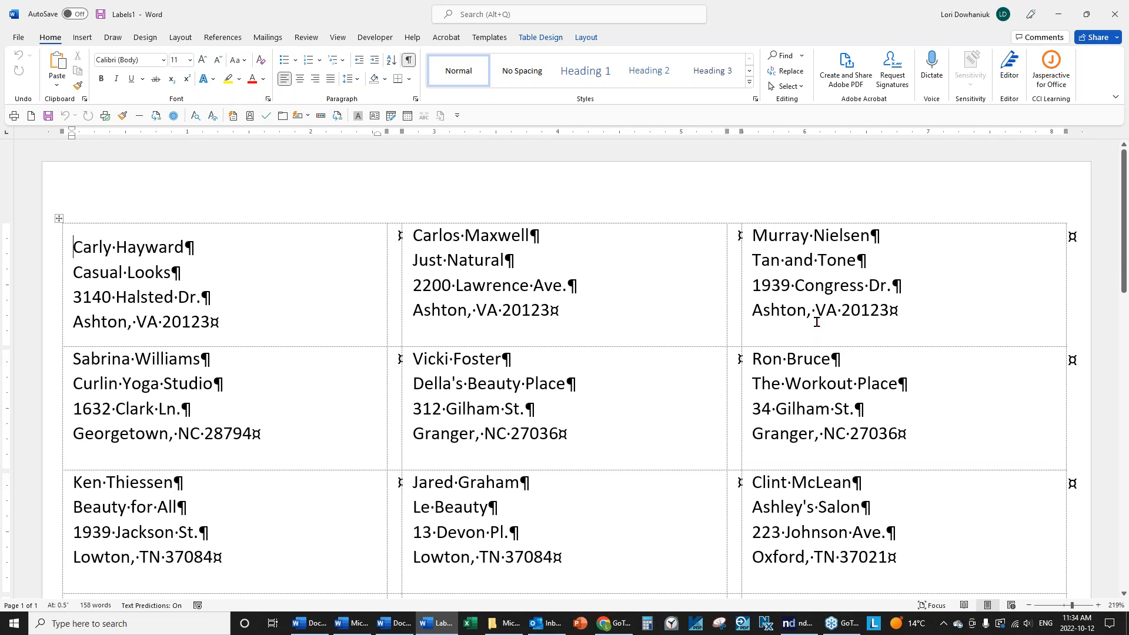
pyautogui.scroll(-8, 806, 317)
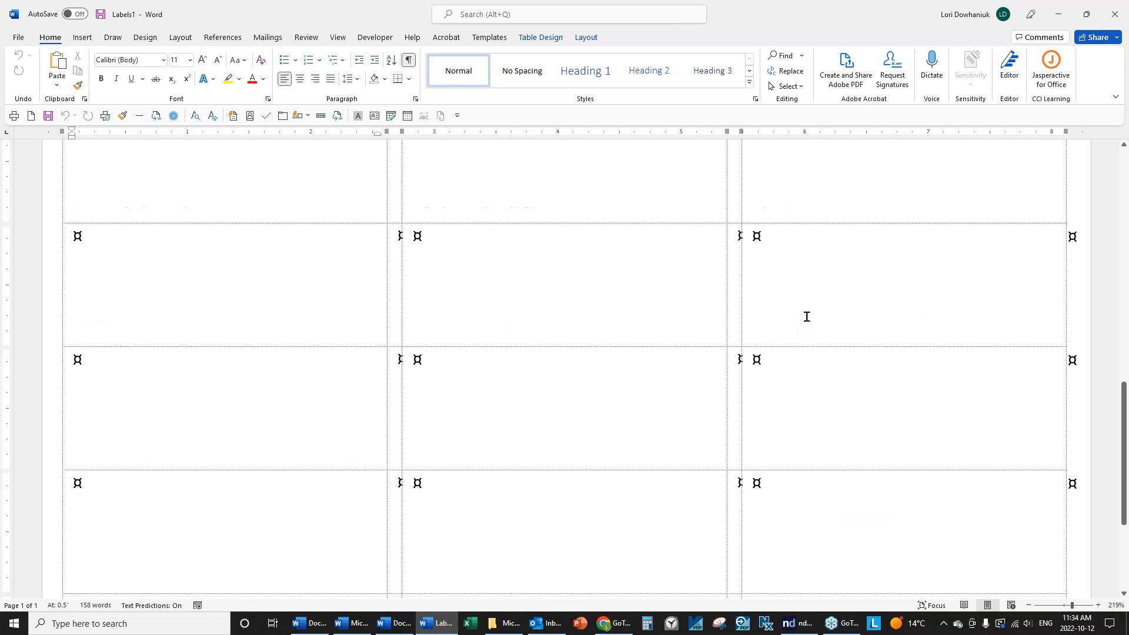
pyautogui.scroll(8, 813, 318)
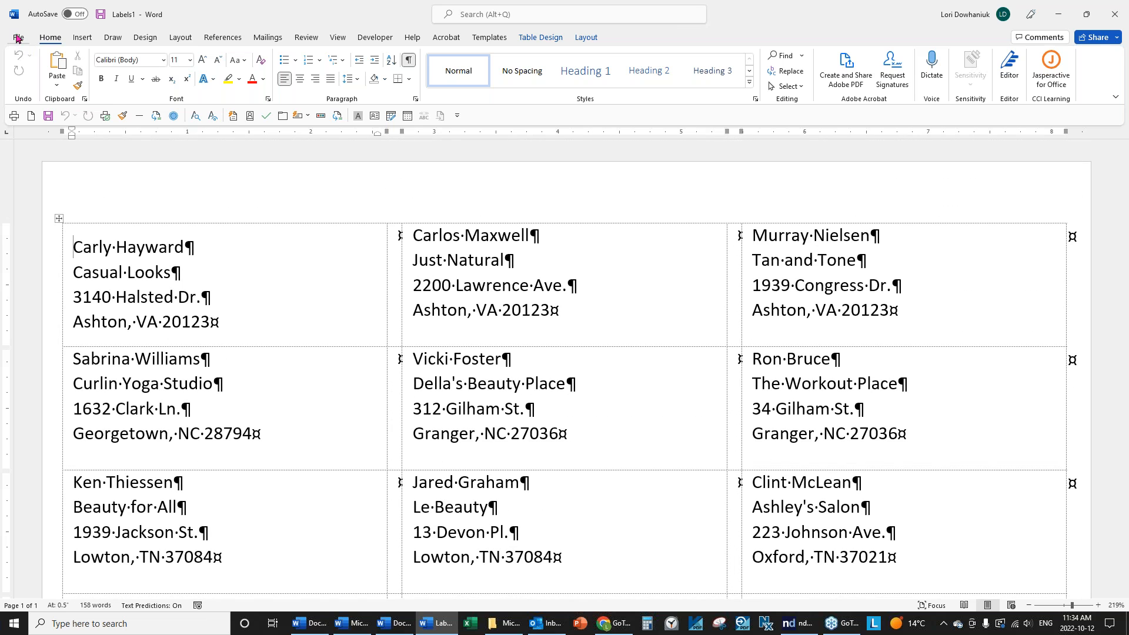
pyautogui.click(18, 38)
pyautogui.click(35, 346)
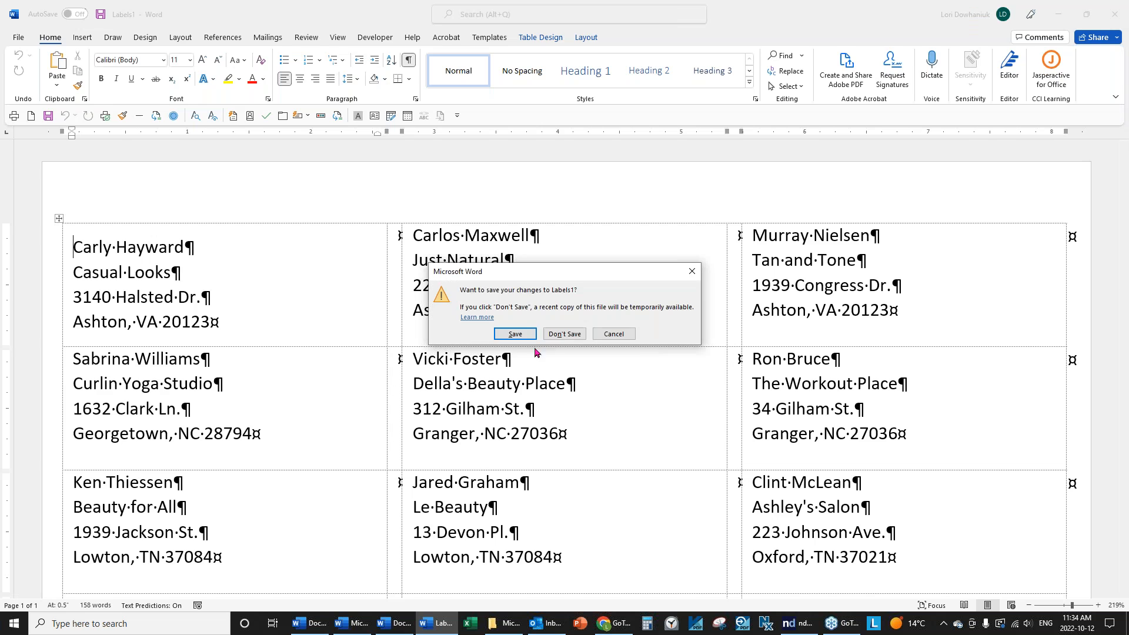
pyautogui.click(565, 334)
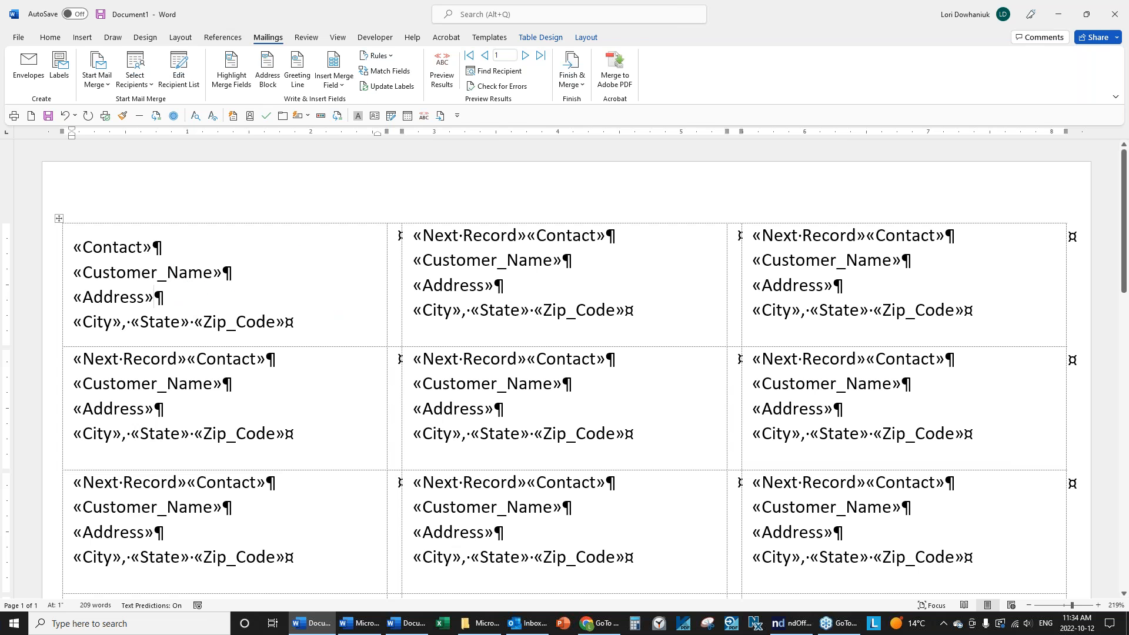
# Select the whole label table and apply Align Center Left to every cell.
pyautogui.click(586, 38)
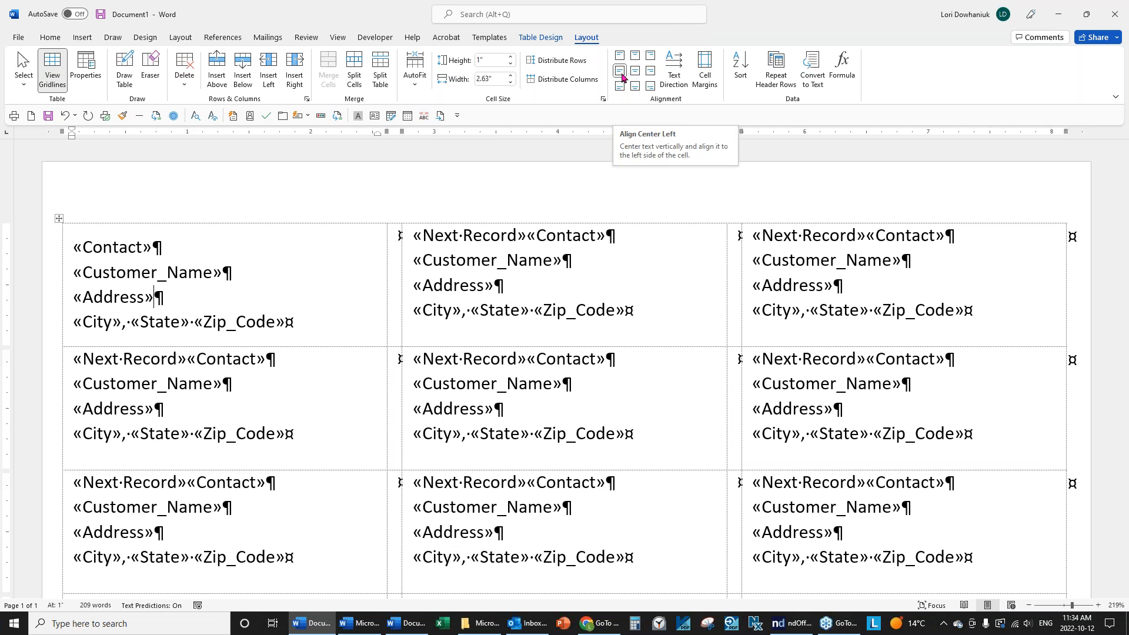
pyautogui.click(267, 37)
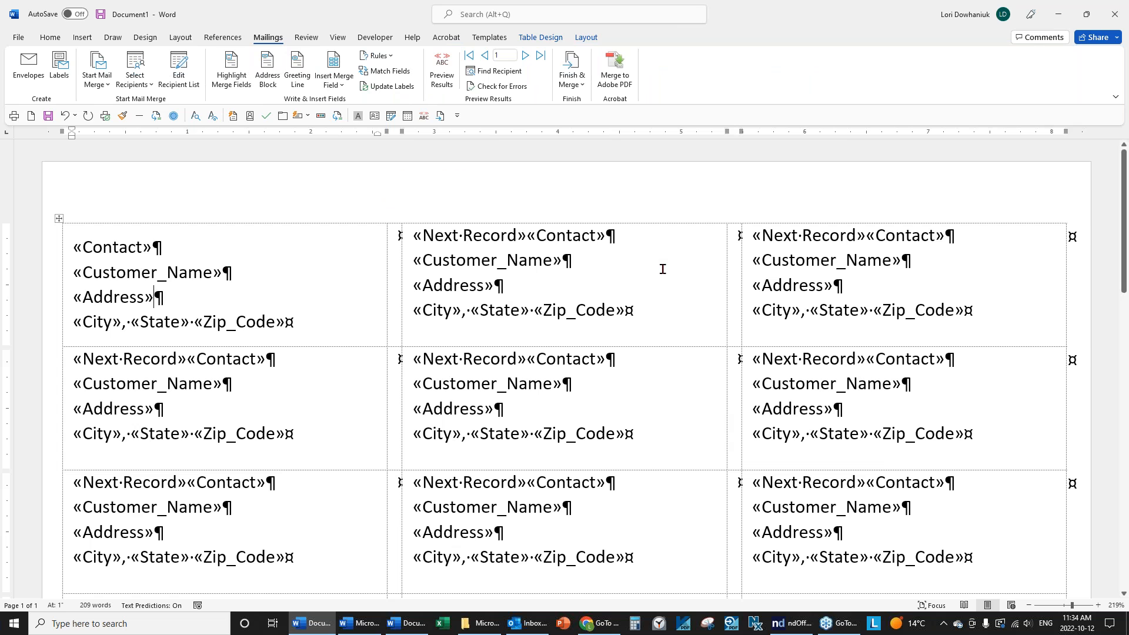
pyautogui.click(307, 301)
pyautogui.click(59, 219)
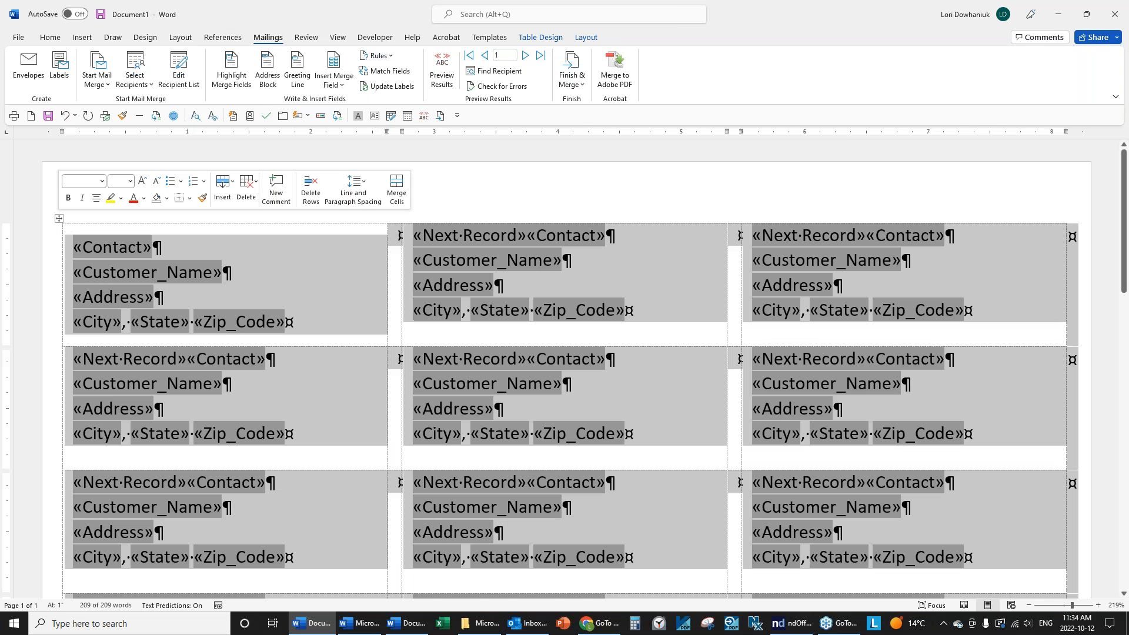
pyautogui.click(589, 38)
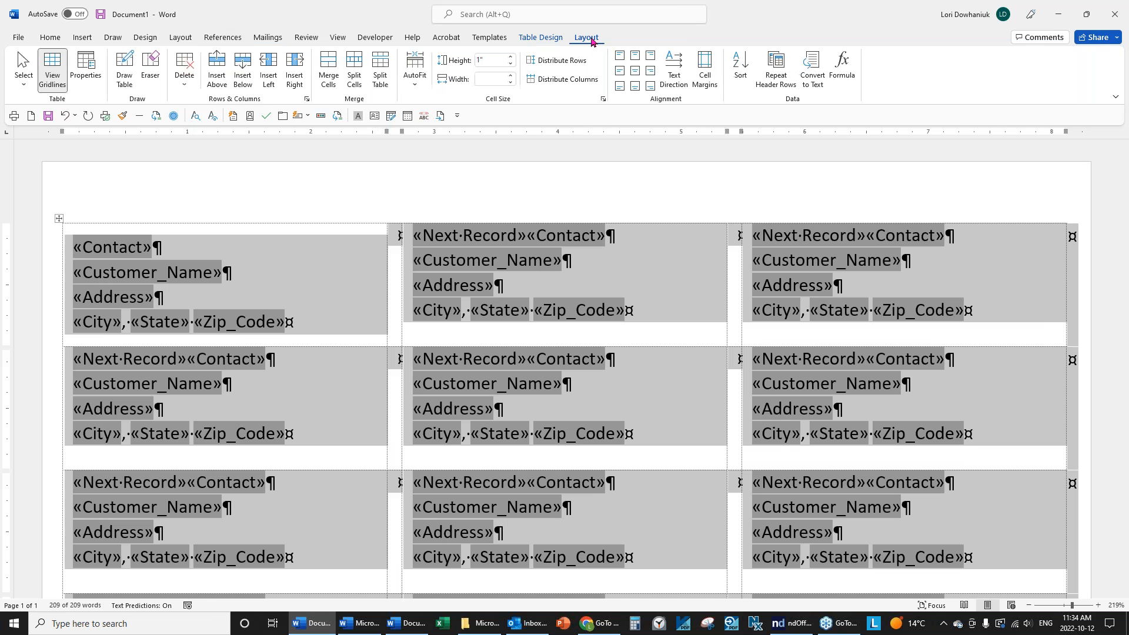
pyautogui.click(620, 71)
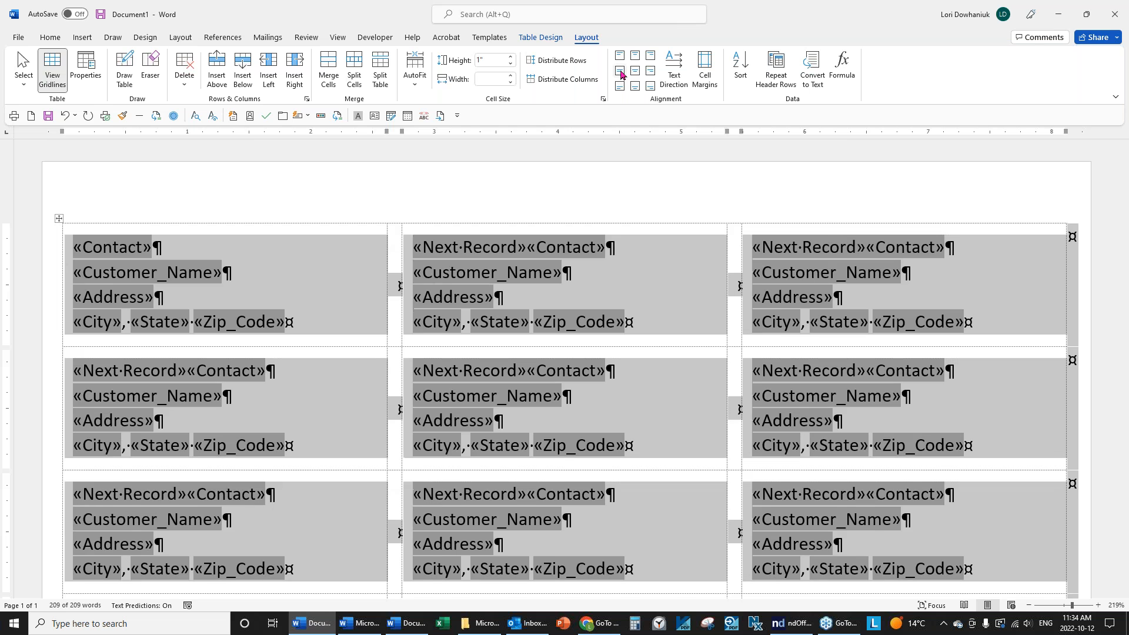
pyautogui.click(623, 275)
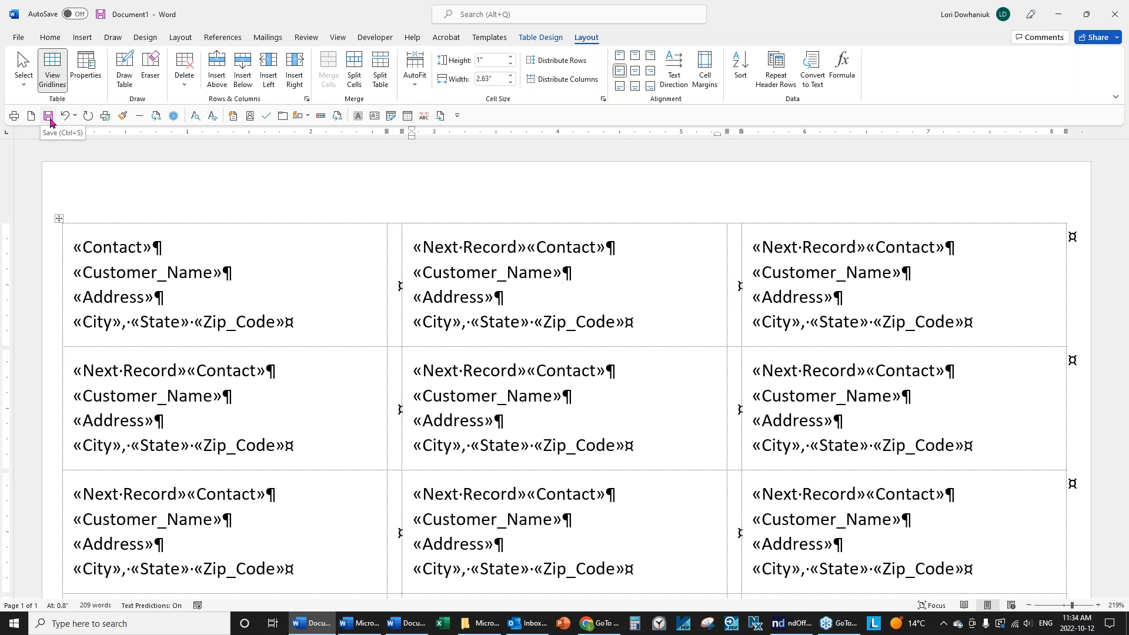
# Save the label document as Mailing Labels.docx in the C:\Data folder.
pyautogui.click(18, 37)
pyautogui.press('Escape')
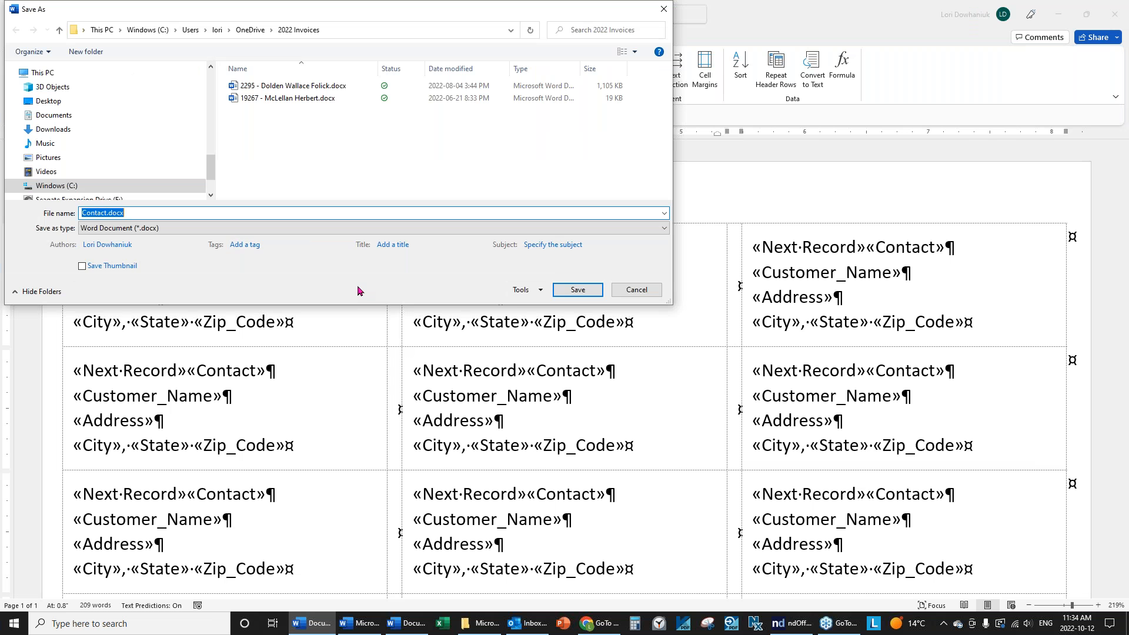
pyautogui.scroll(5, 77, 122)
pyautogui.scroll(3, 77, 124)
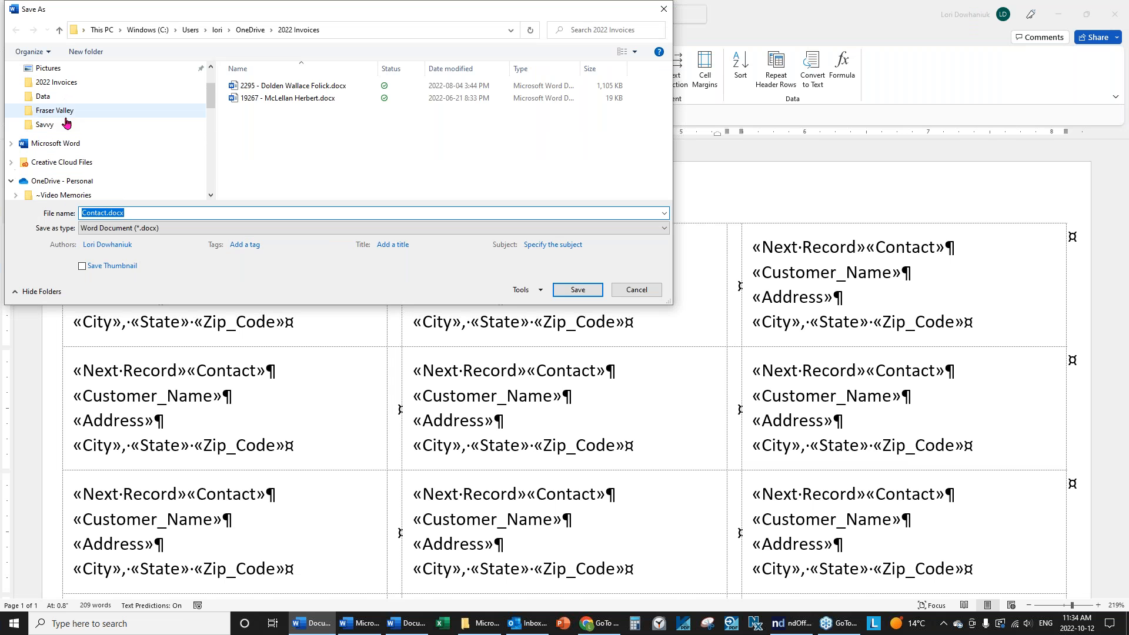
pyautogui.click(42, 95)
pyautogui.click(131, 209)
pyautogui.write('Mailing Labels')
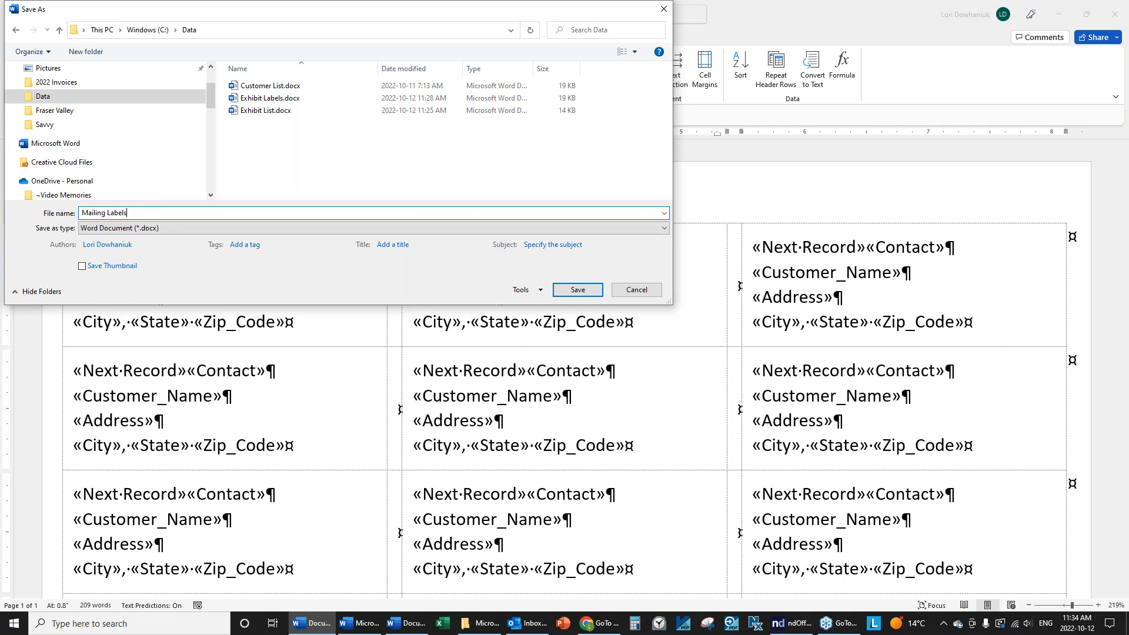
pyautogui.click(578, 290)
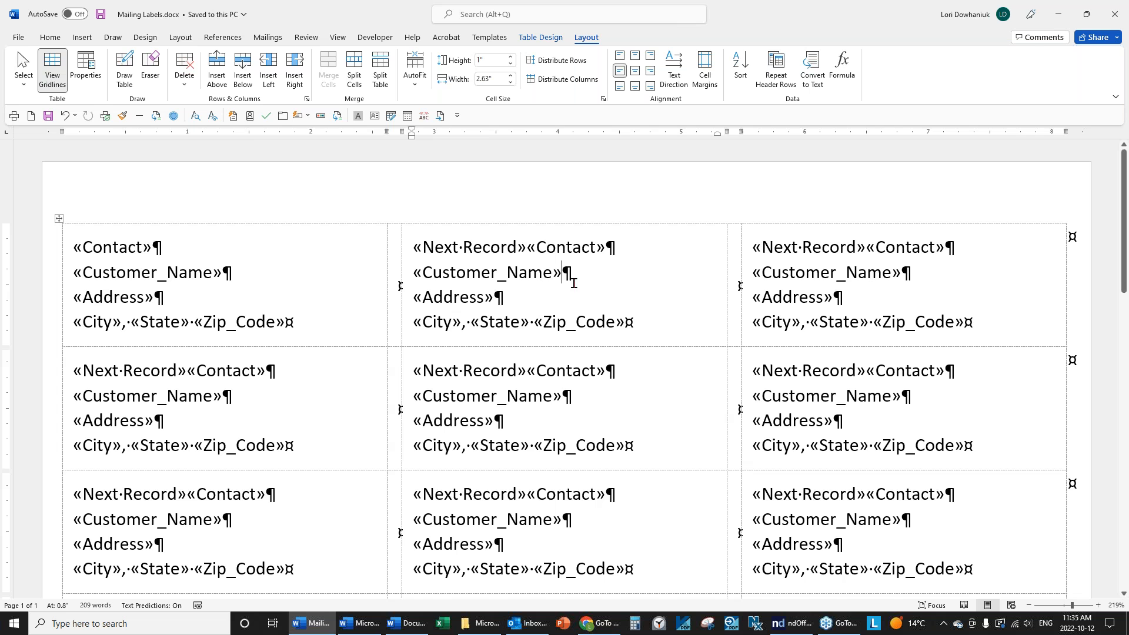
pyautogui.click(17, 38)
# Close Mailing Labels and reopen it from recent files, allowing its customer data to load.
pyautogui.click(34, 348)
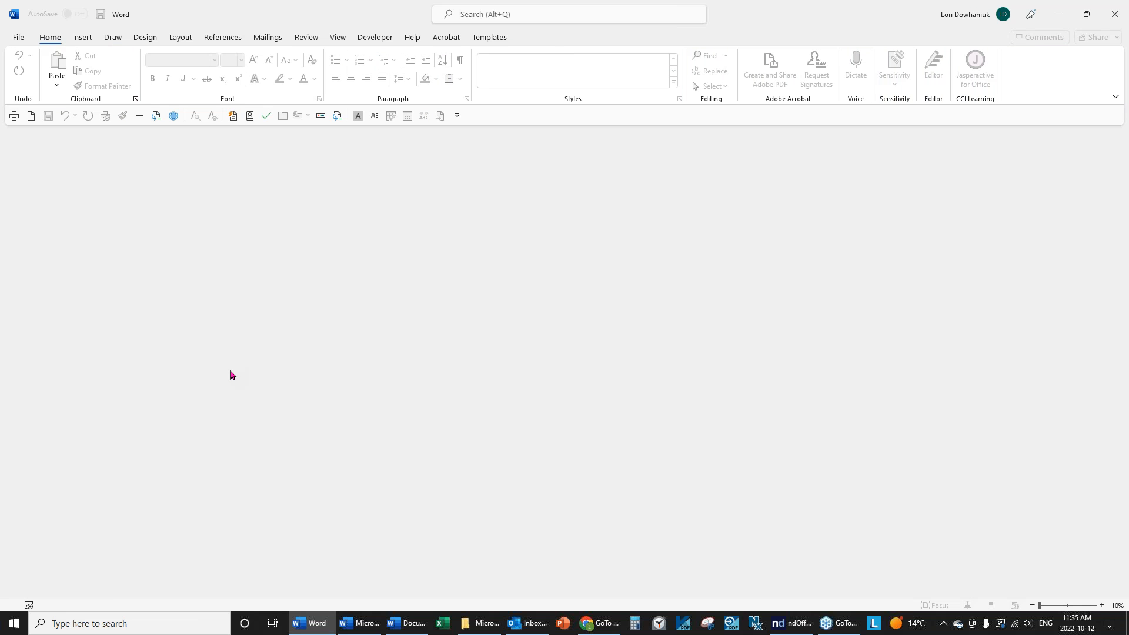
pyautogui.click(17, 39)
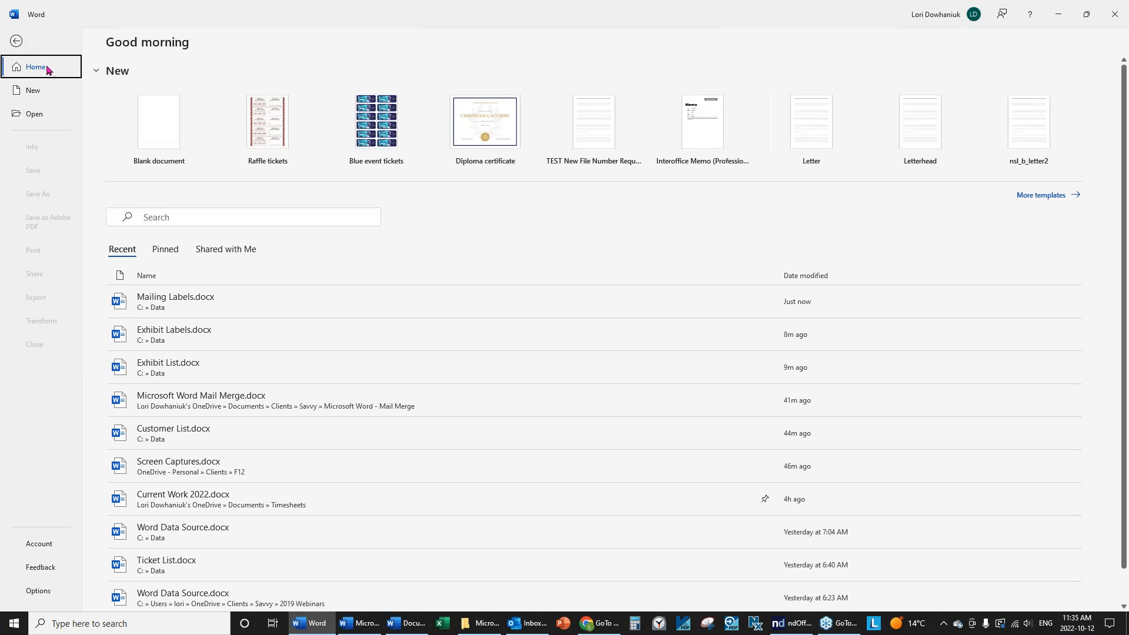
pyautogui.click(181, 304)
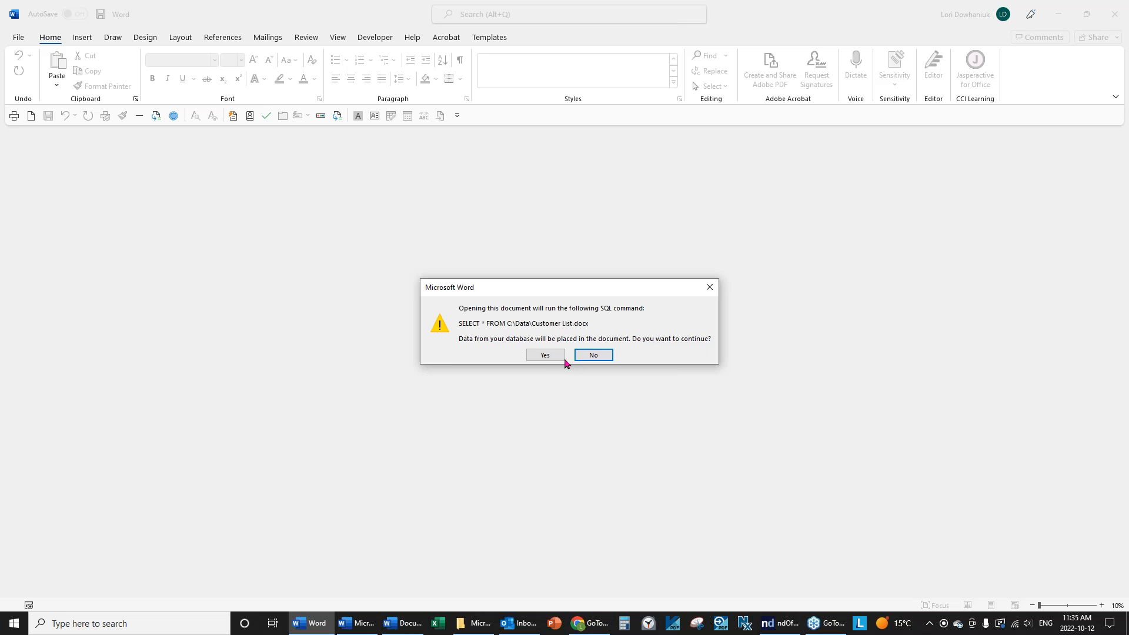
pyautogui.click(542, 357)
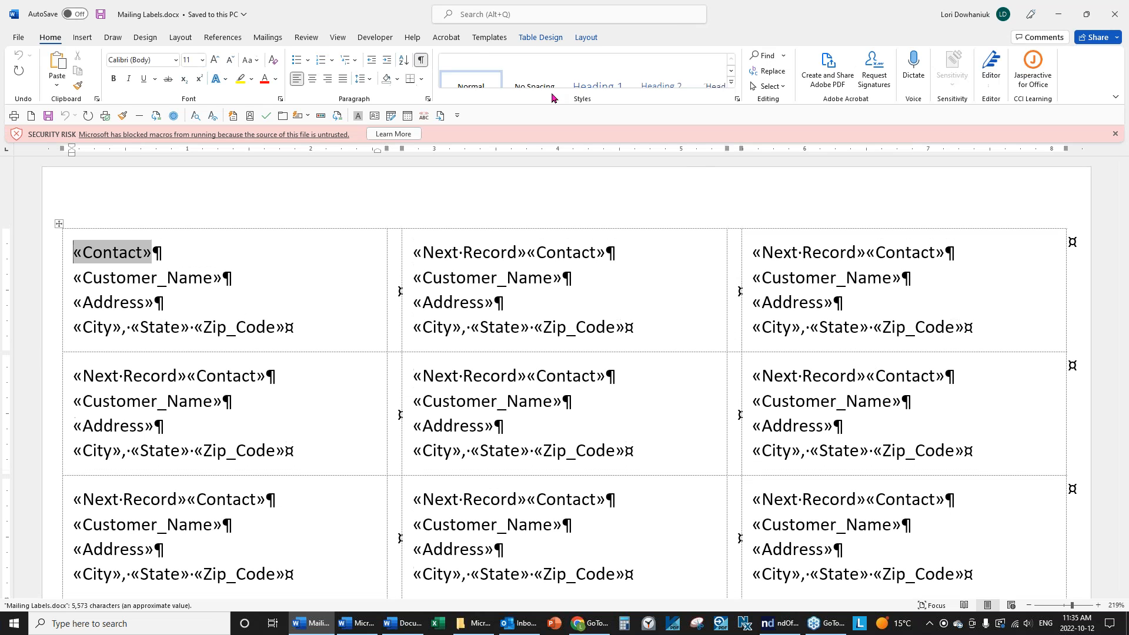
# Merge all records into a new editable labels document with Edit Individual Documents.
pyautogui.click(268, 37)
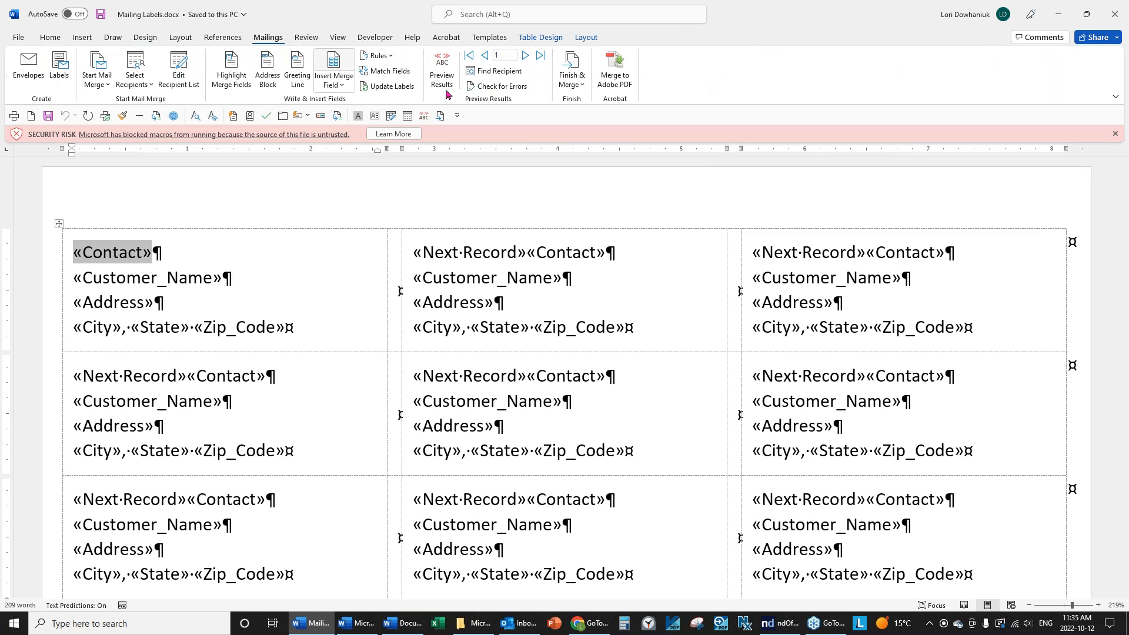
pyautogui.click(580, 88)
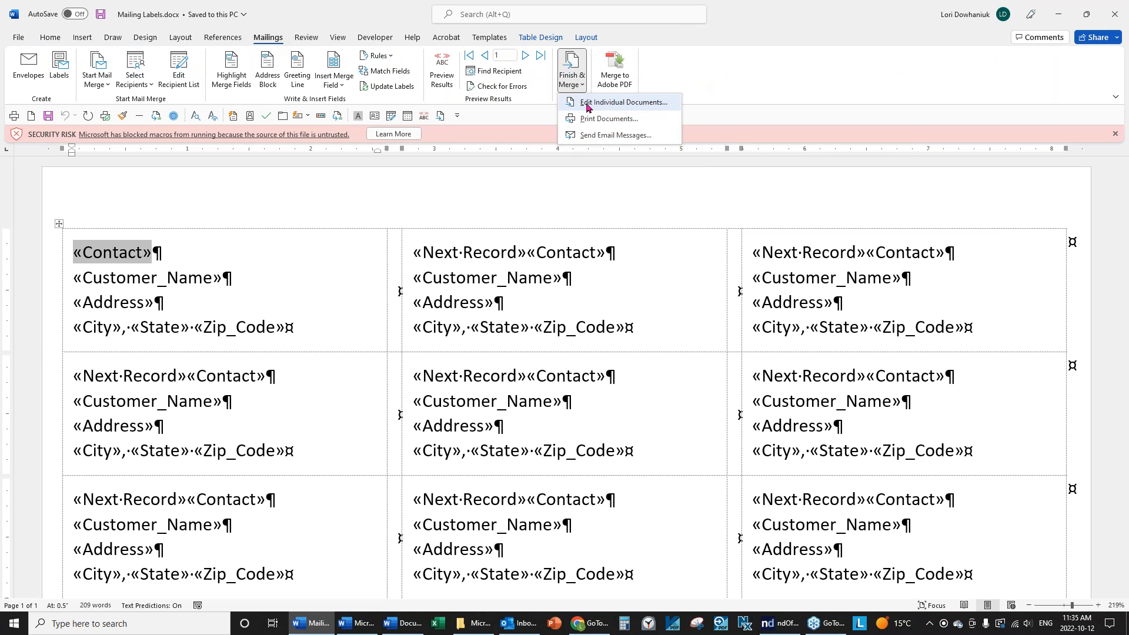
pyautogui.click(592, 103)
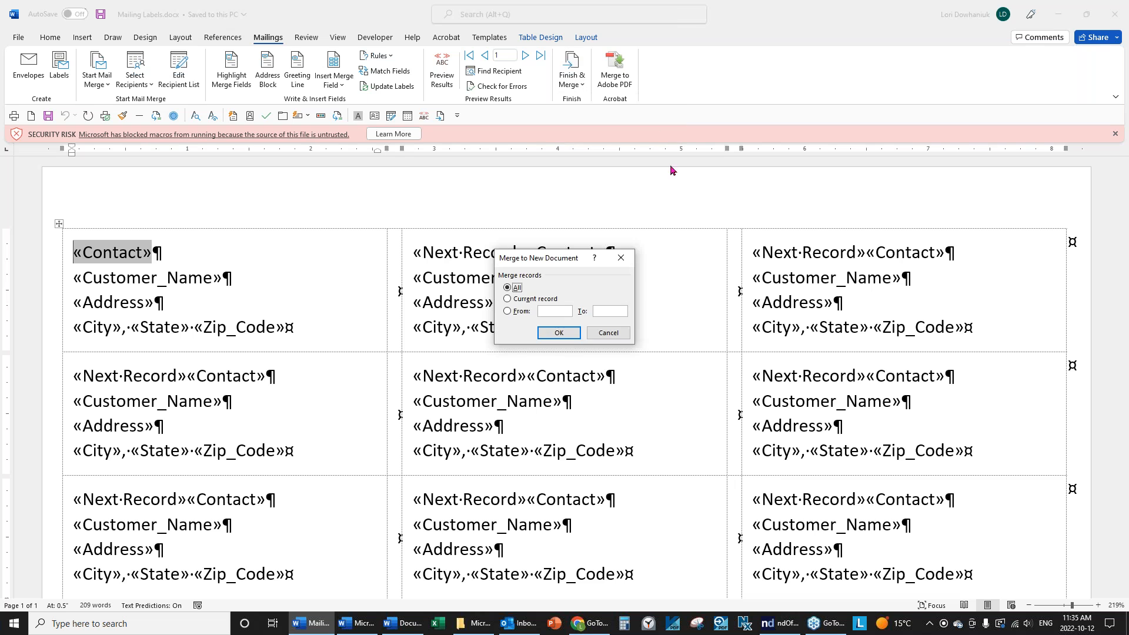
pyautogui.click(558, 333)
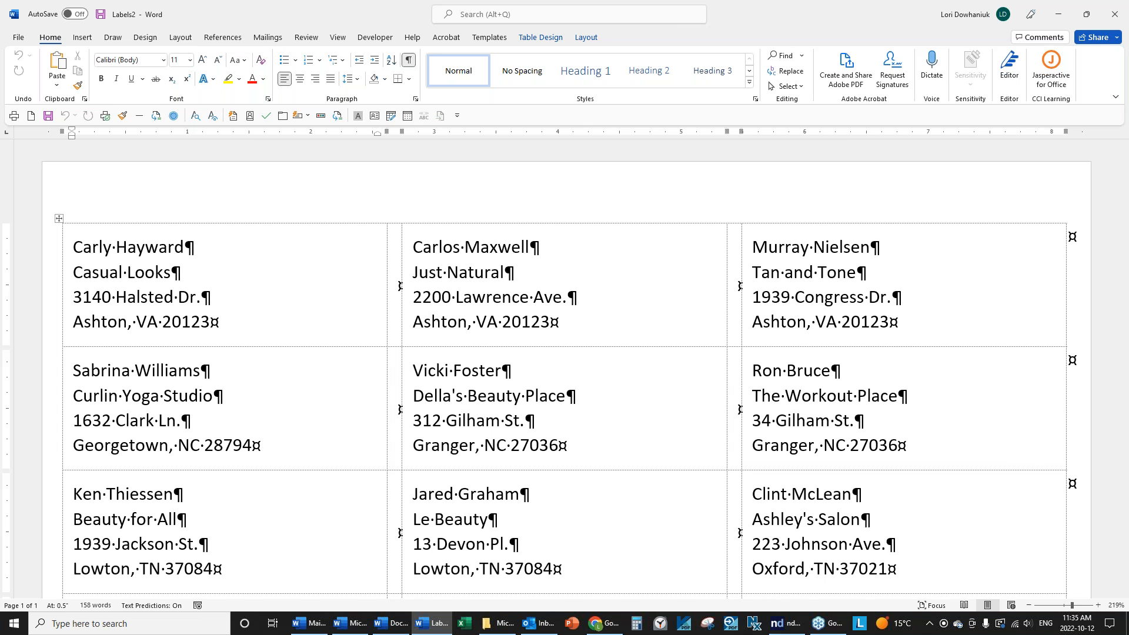
# Close the merged labels document without saving it.
pyautogui.click(16, 40)
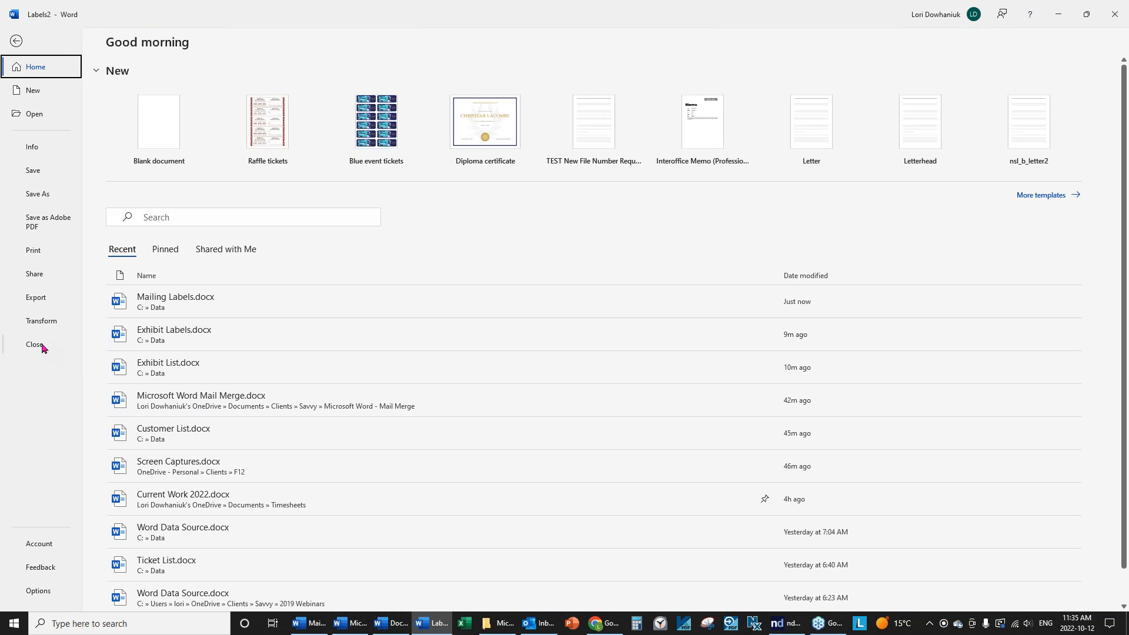
pyautogui.click(23, 344)
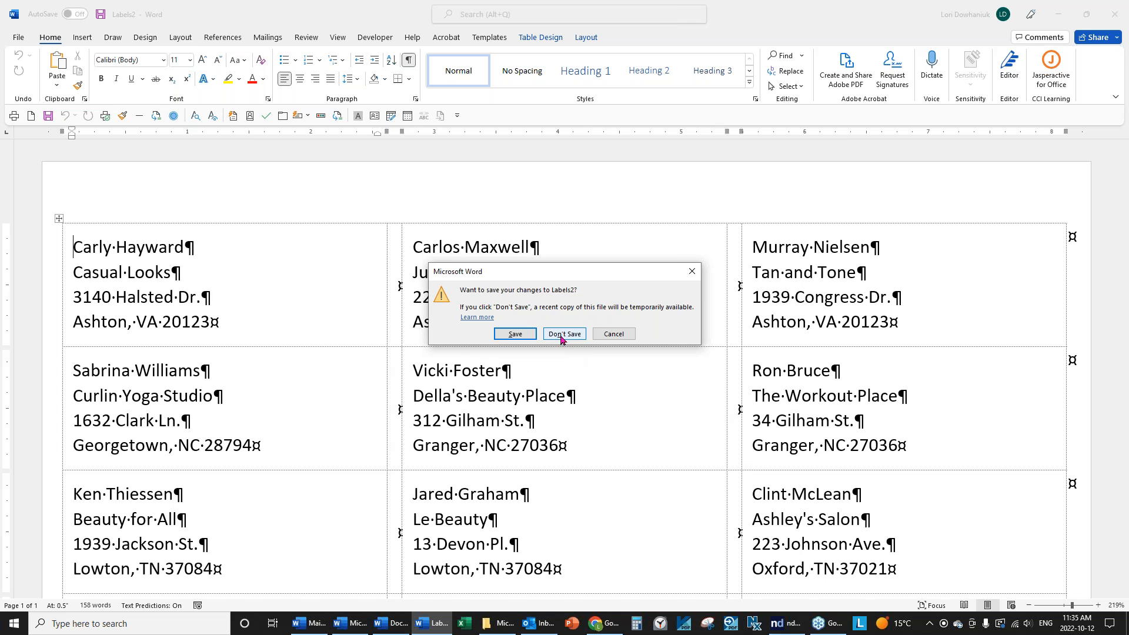
pyautogui.click(561, 339)
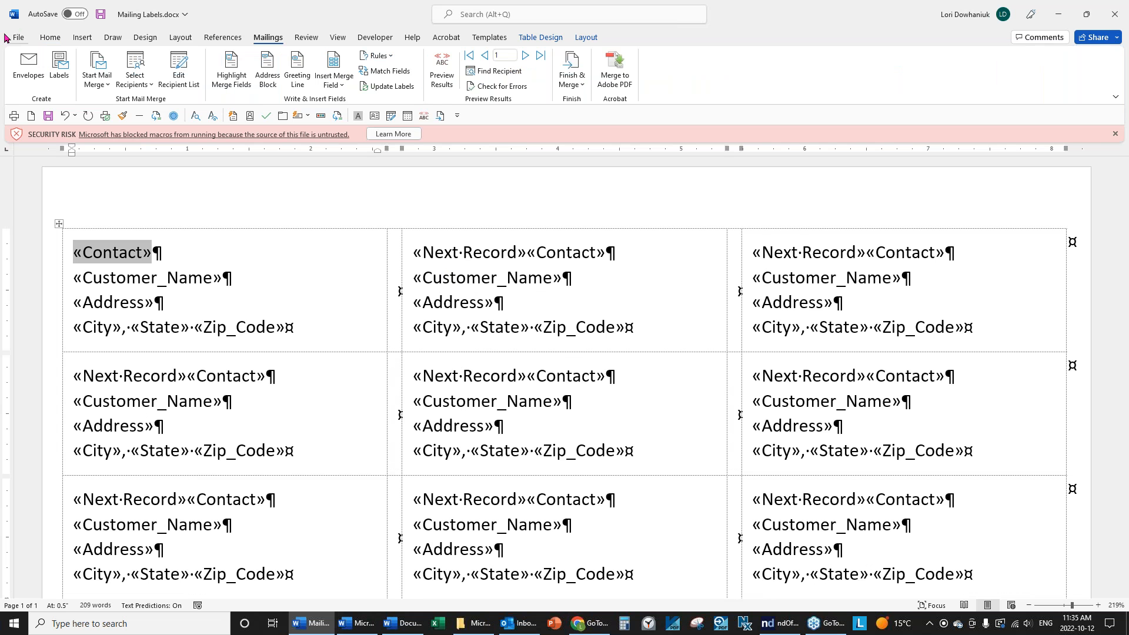
# Close Mailing Labels, saving its changes.
pyautogui.click(12, 41)
pyautogui.click(54, 344)
pyautogui.click(513, 326)
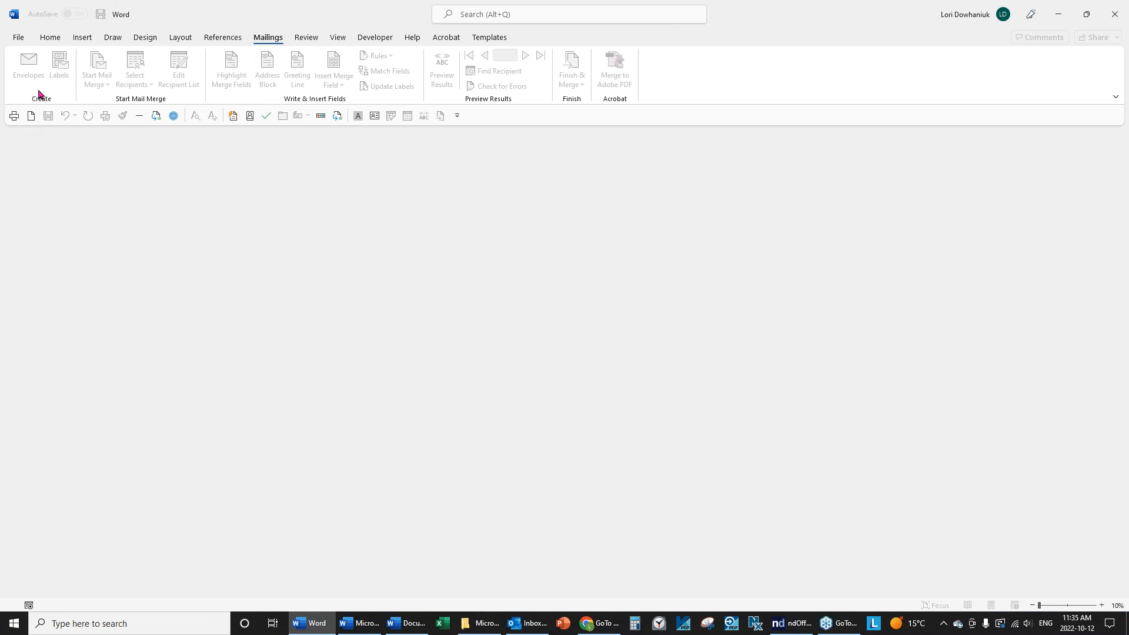
# Create a new blank document and open the Start Mail Merge options.
pyautogui.click(33, 116)
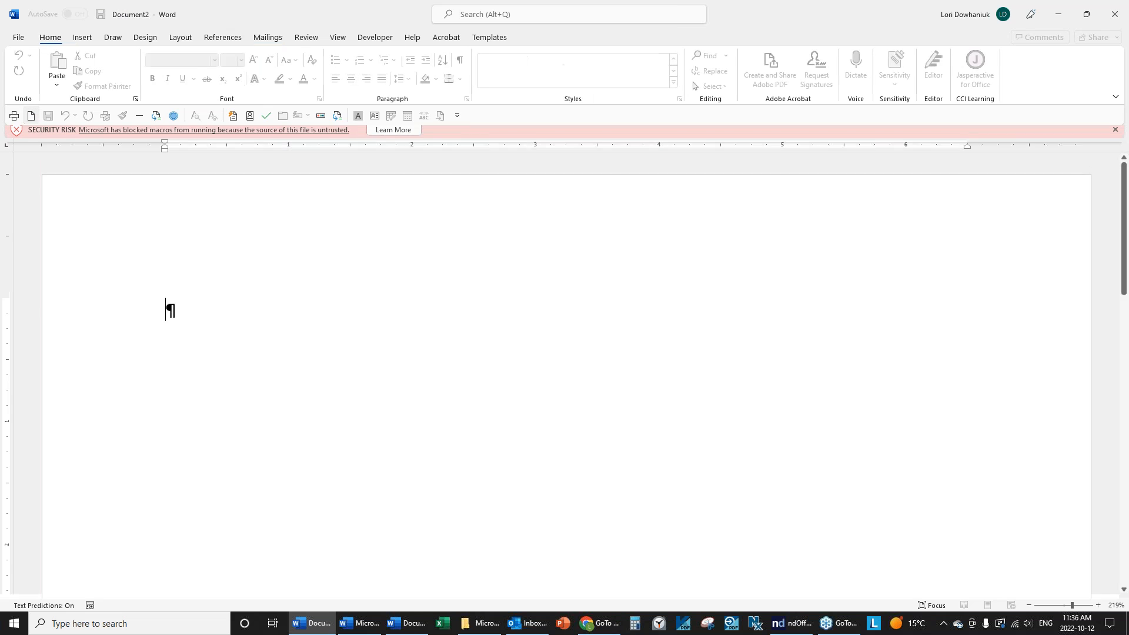
pyautogui.click(266, 37)
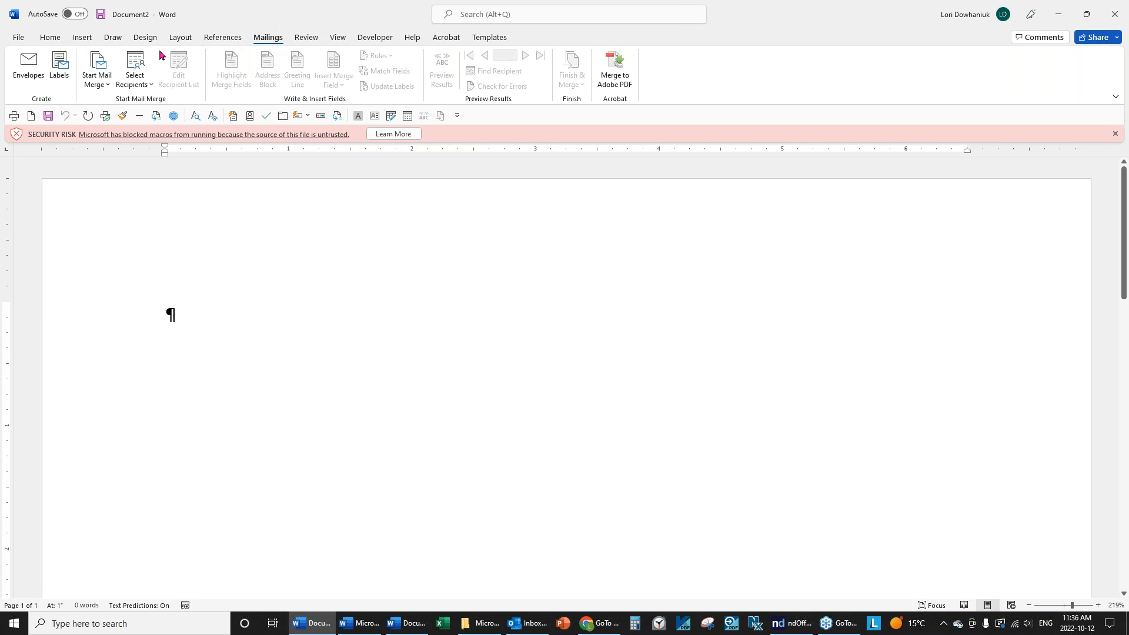
pyautogui.click(96, 84)
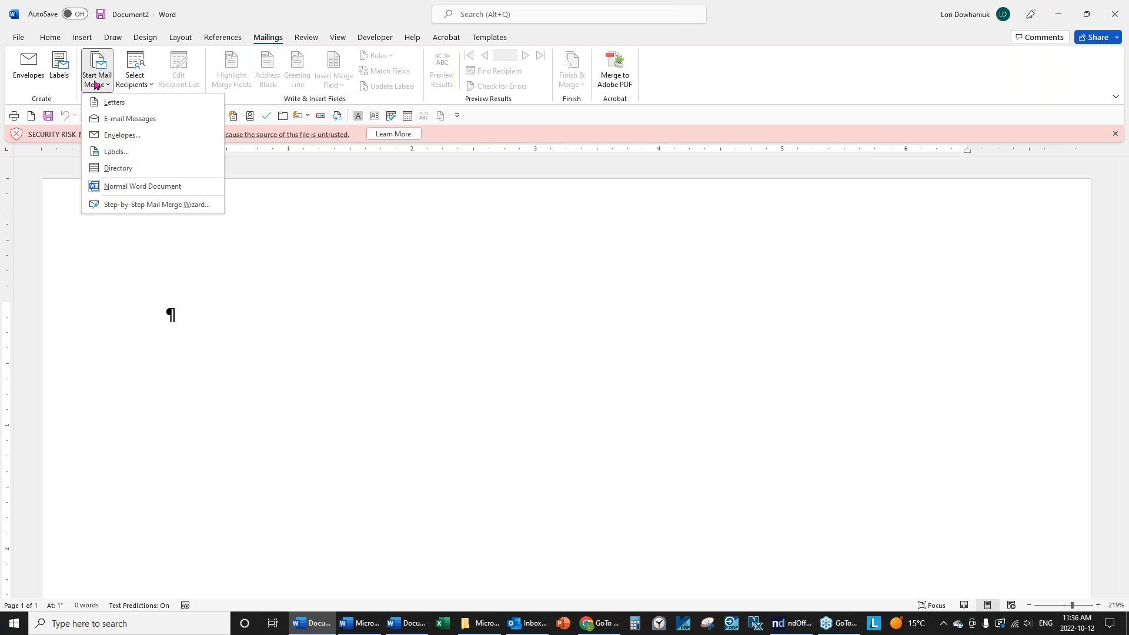
# Start a labels merge using the Avery 5140 Name Badge Labels layout (2.34" × 3.38").
pyautogui.click(109, 153)
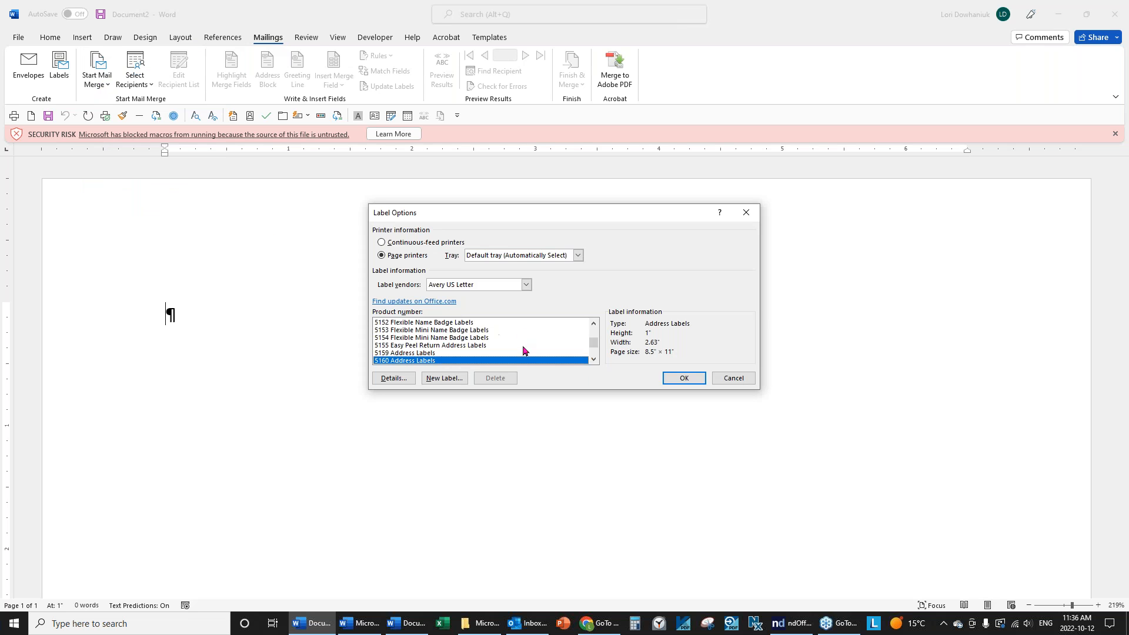
pyautogui.scroll(2, 521, 355)
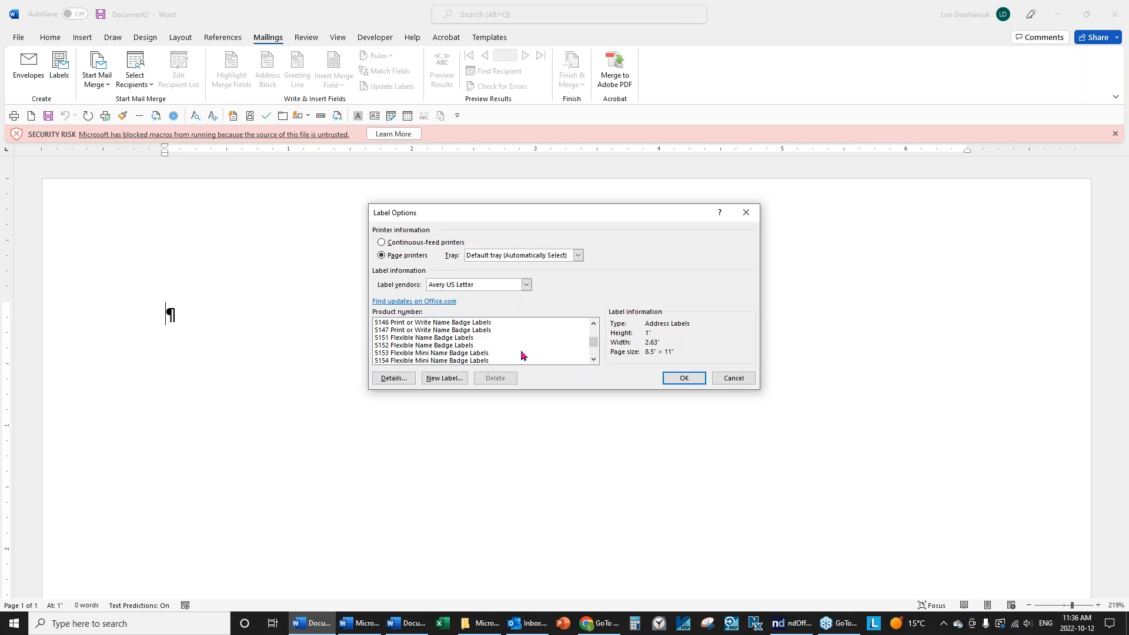
pyautogui.scroll(2, 521, 355)
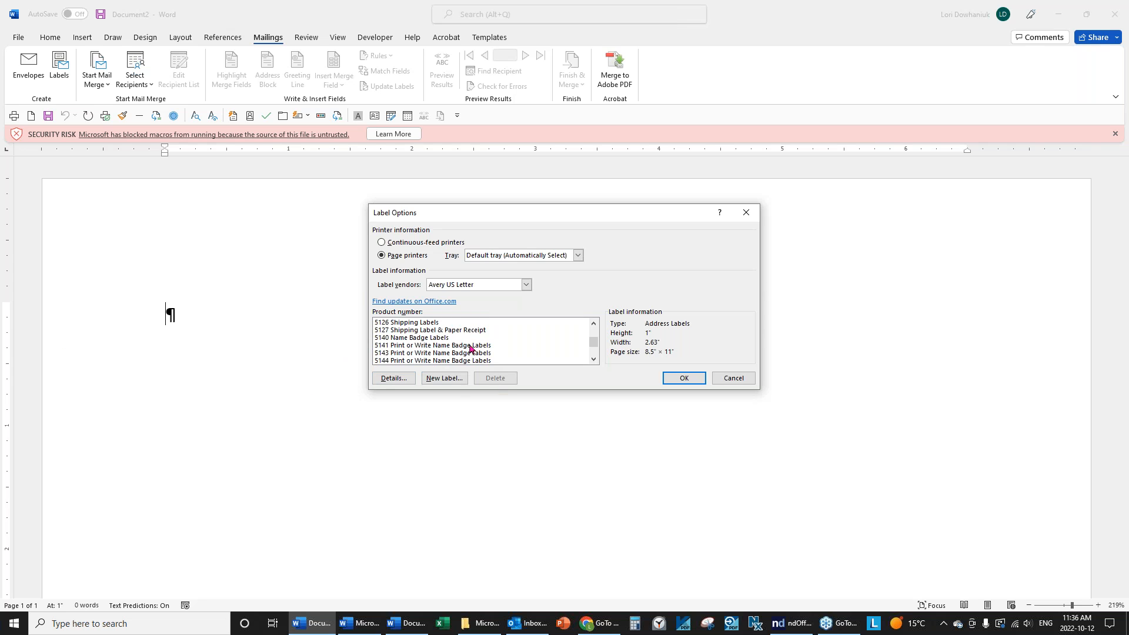
pyautogui.click(415, 339)
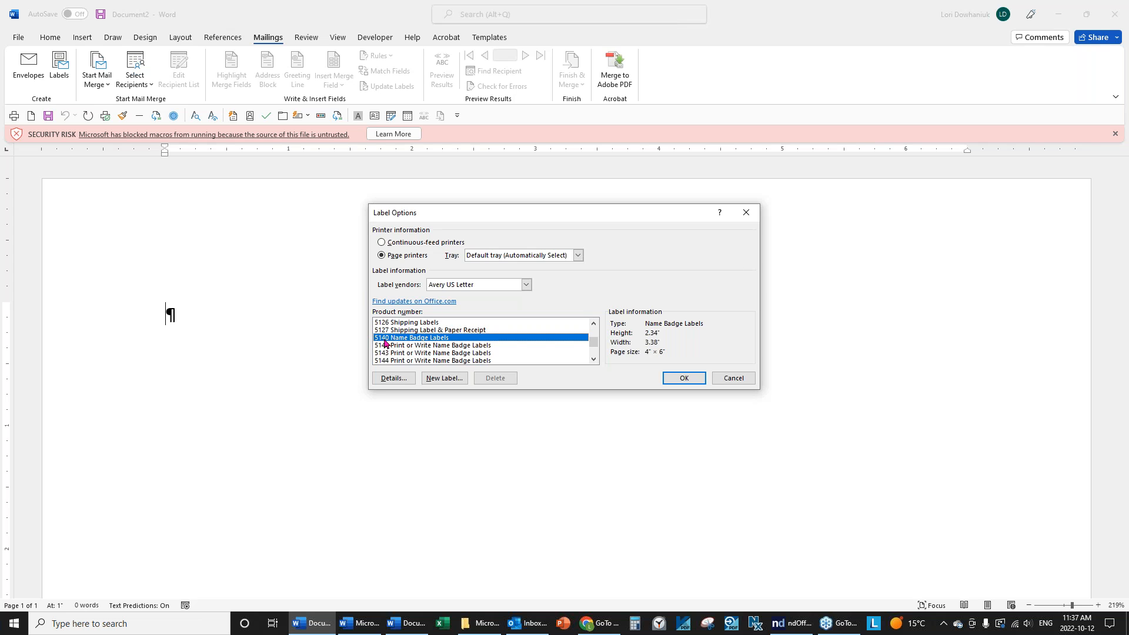
pyautogui.click(684, 378)
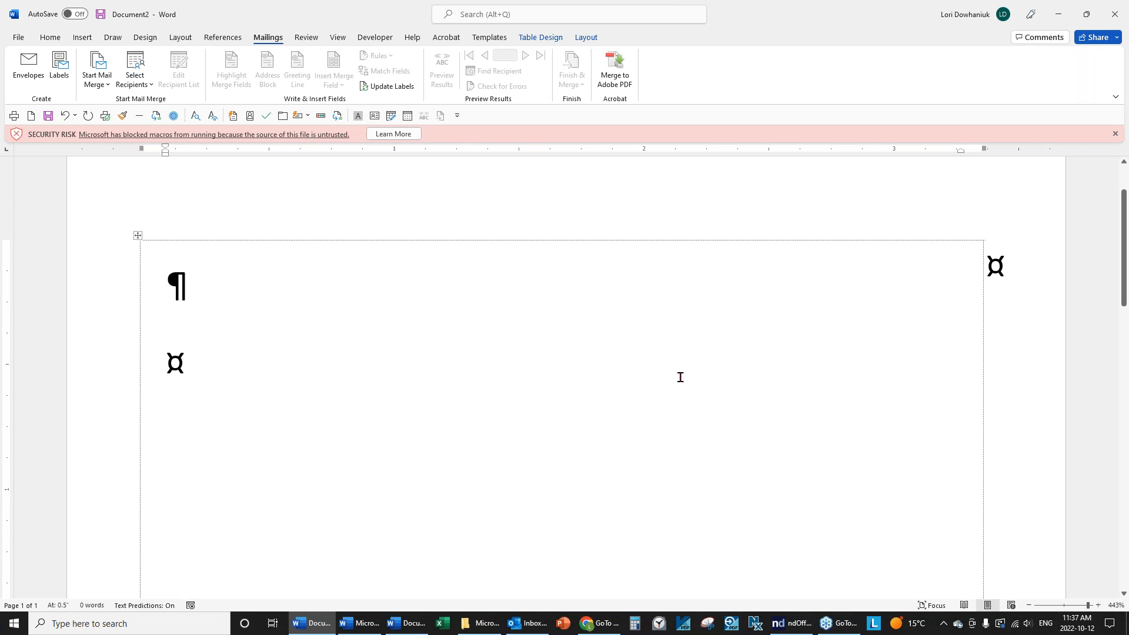
# View the whole page of badge labels at page width and dismiss the macro security warning.
pyautogui.click(338, 37)
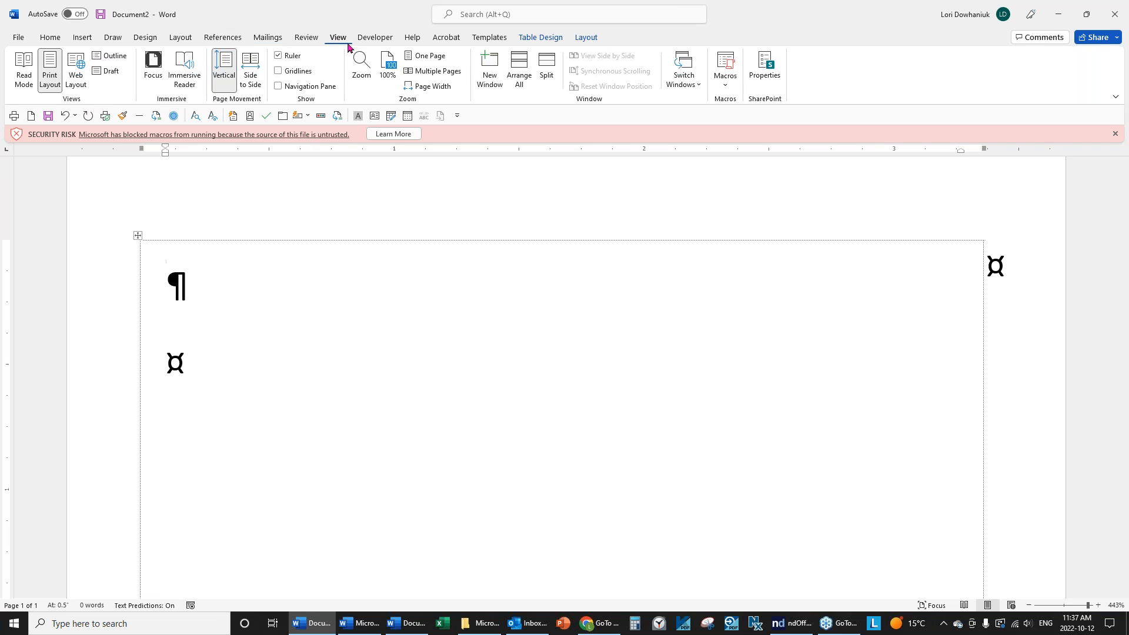
pyautogui.click(434, 56)
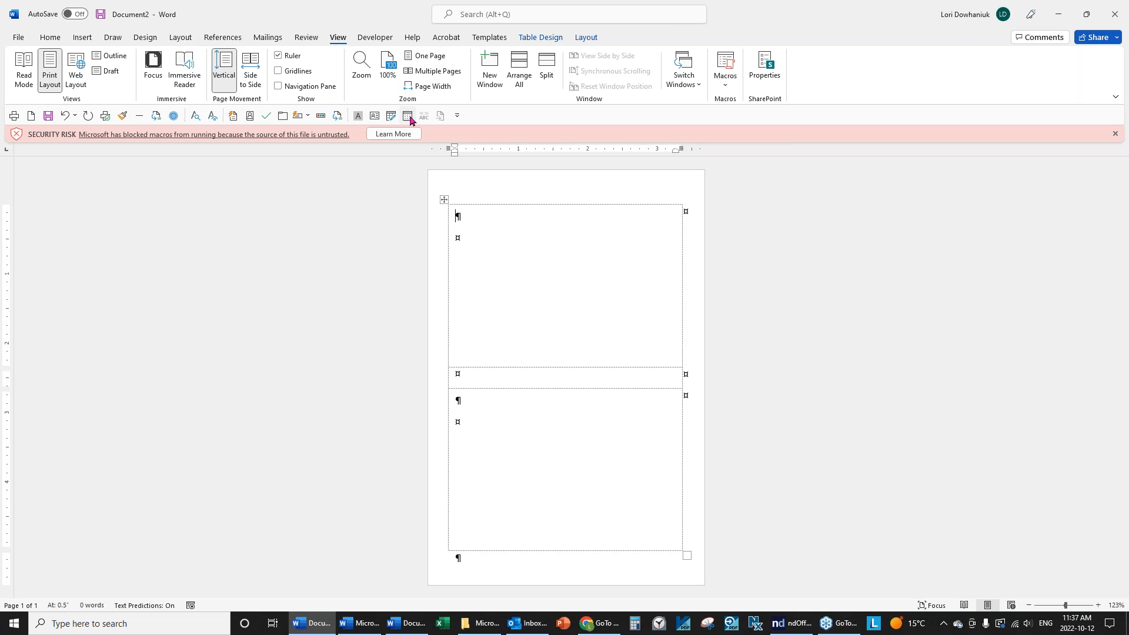
pyautogui.click(429, 86)
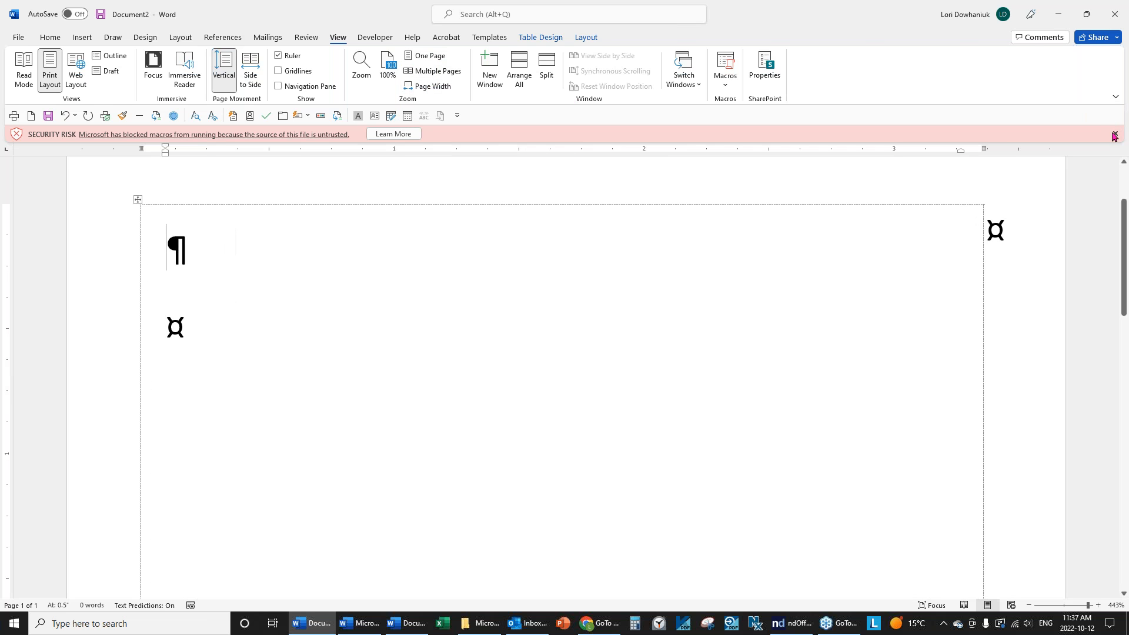
pyautogui.click(1115, 133)
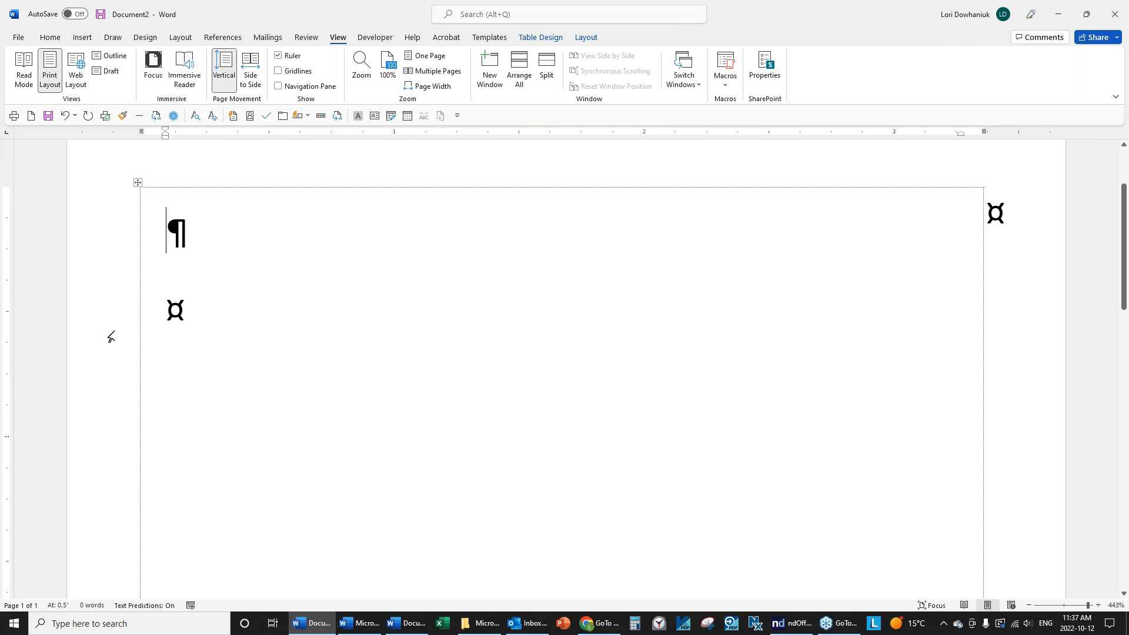
# Use the existing list Customer List.docx from the Data folder as the merge recipients.
pyautogui.click(268, 37)
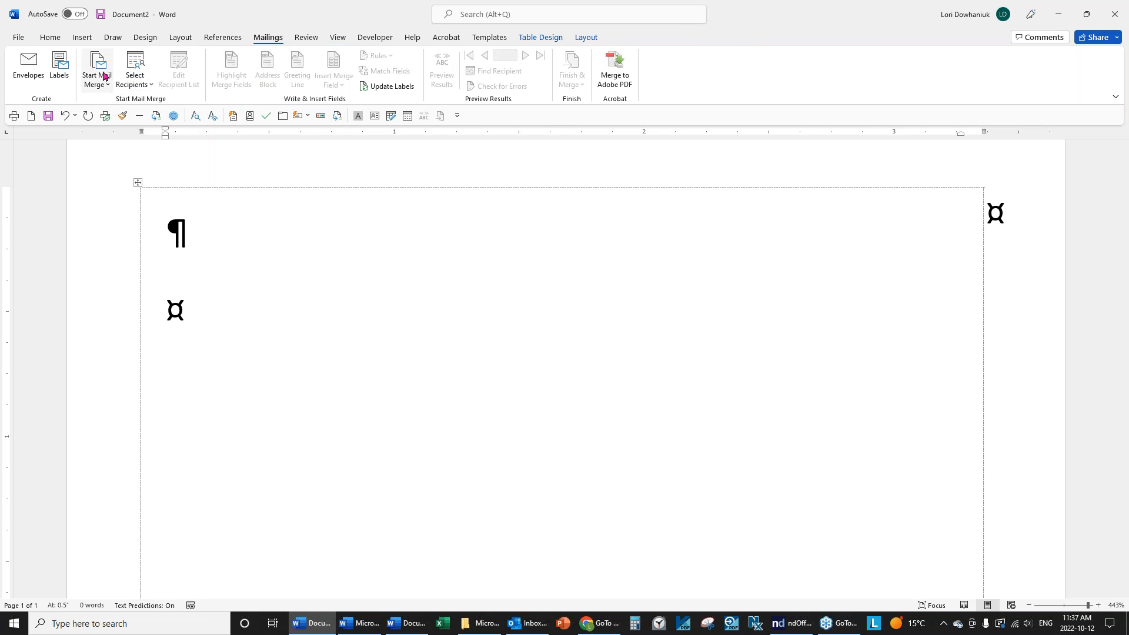
pyautogui.click(125, 87)
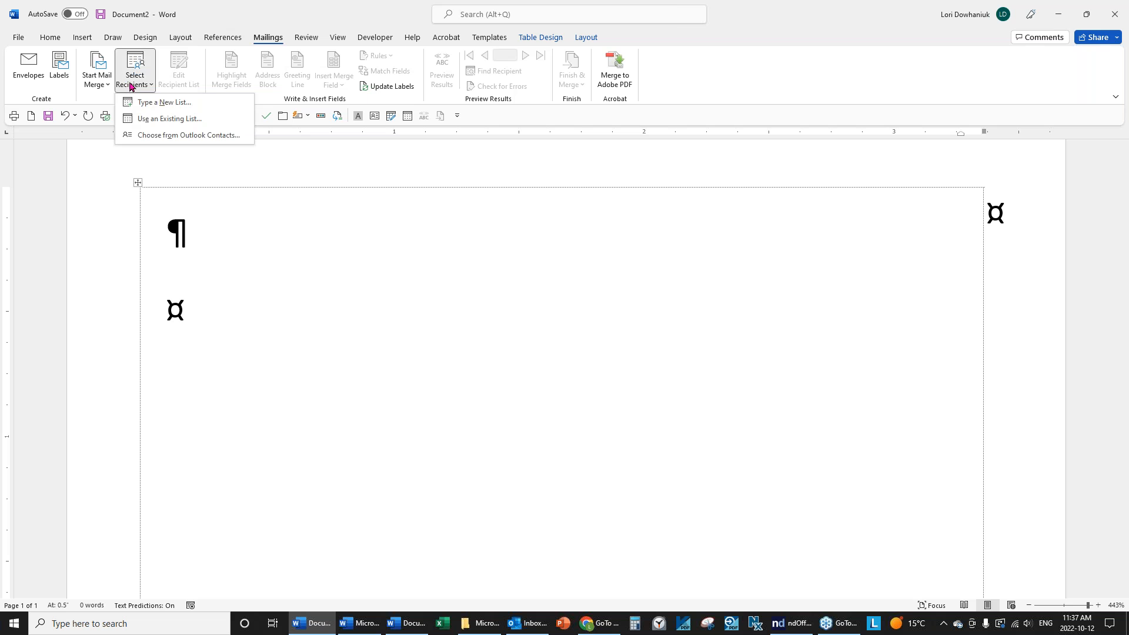
pyautogui.click(173, 120)
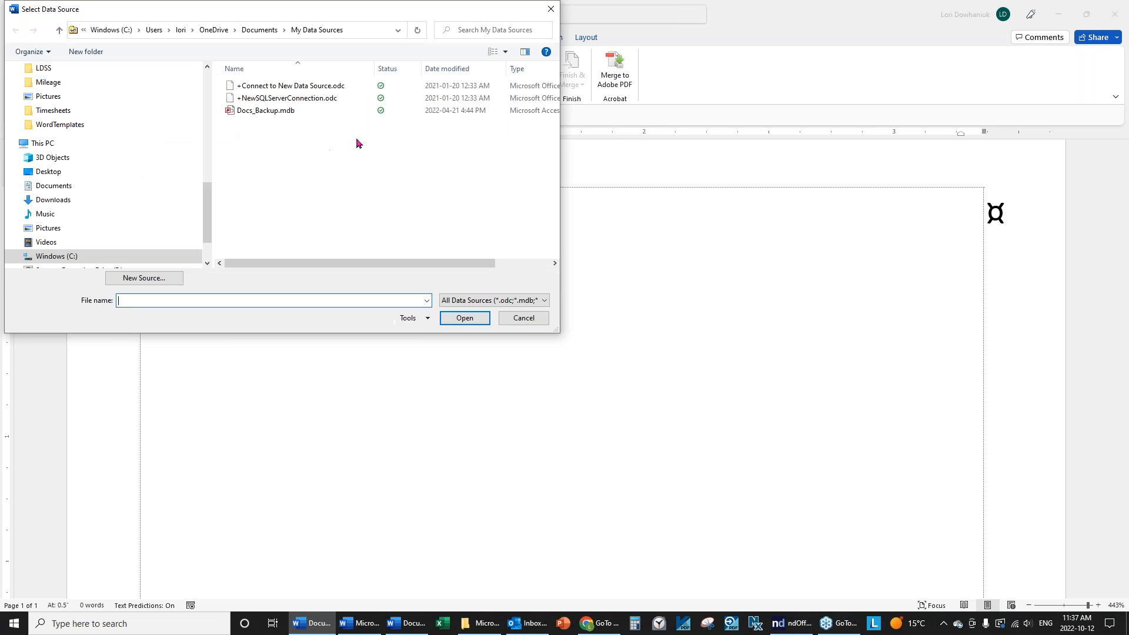
pyautogui.moveTo(207, 197); pyautogui.dragTo(193, 78)
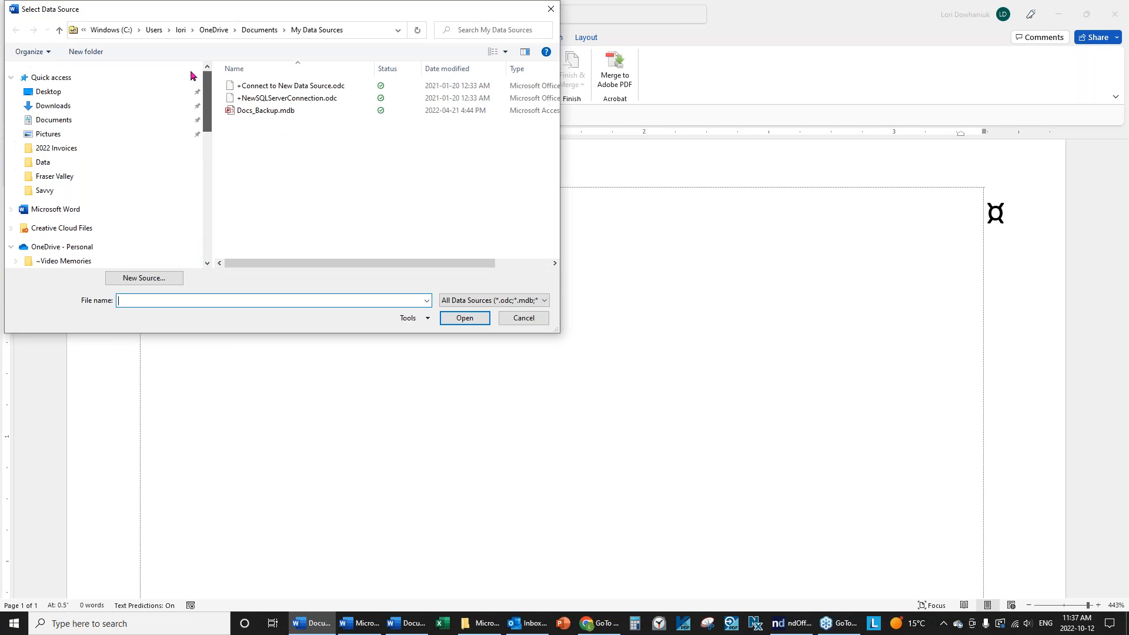
pyautogui.click(43, 163)
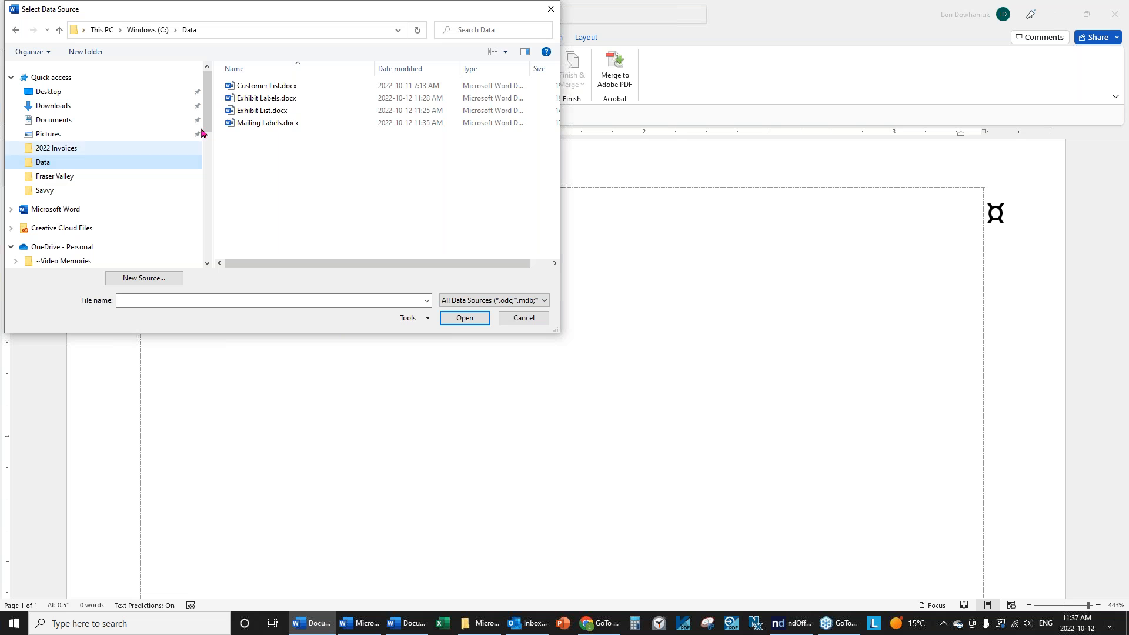
pyautogui.click(278, 87)
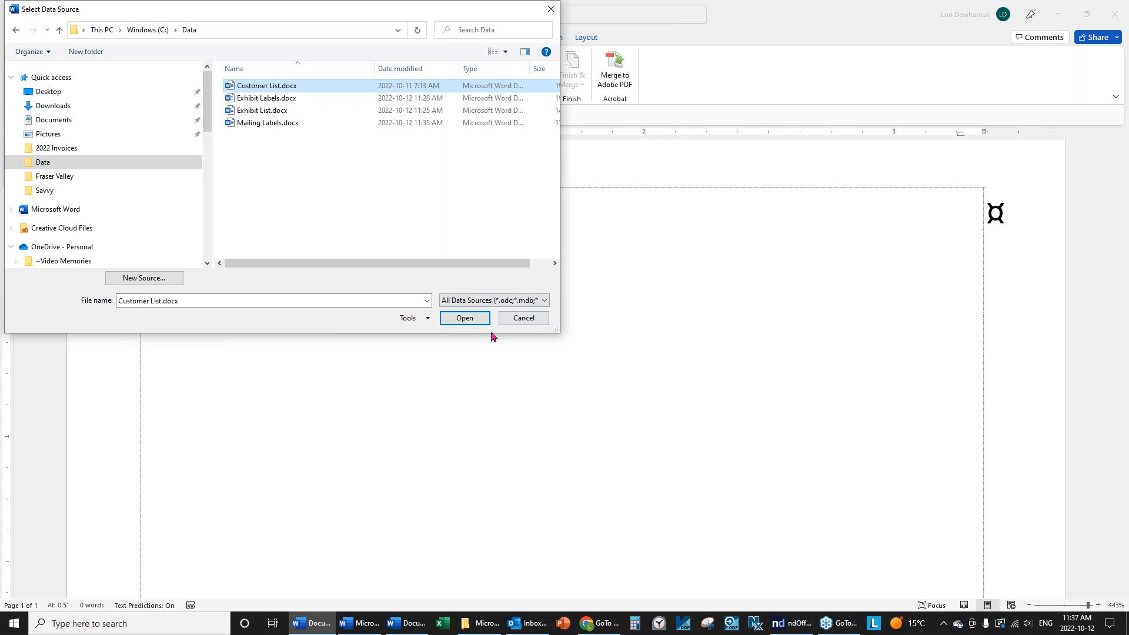
pyautogui.click(460, 318)
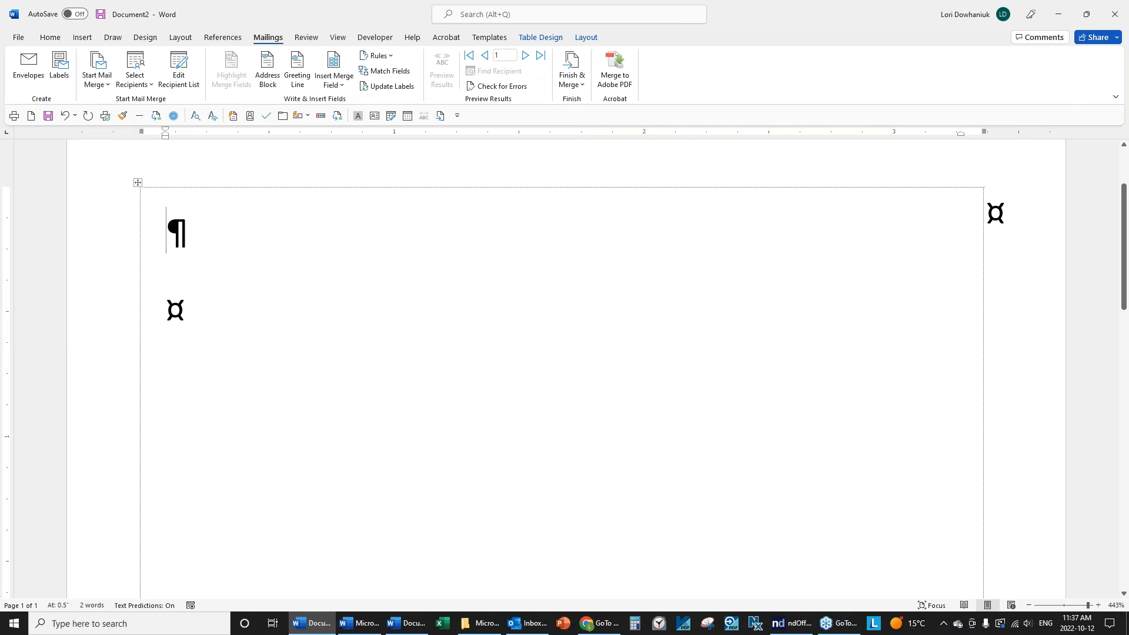
# Insert the «Contact» field, then «Customer_Name» on the line below it.
pyautogui.click(338, 87)
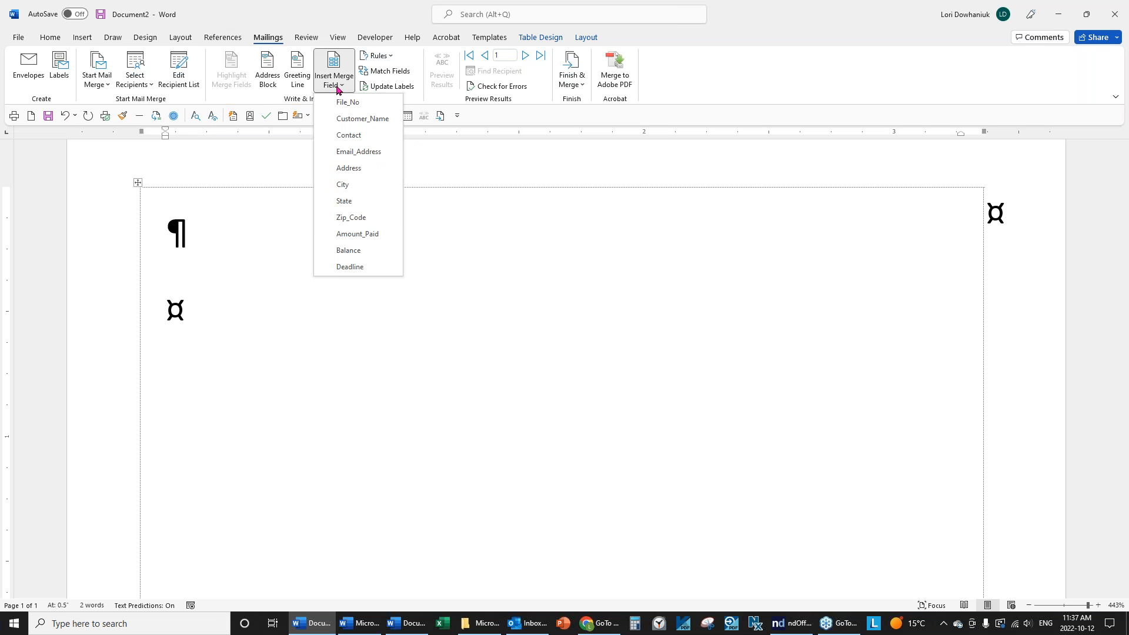
pyautogui.click(349, 136)
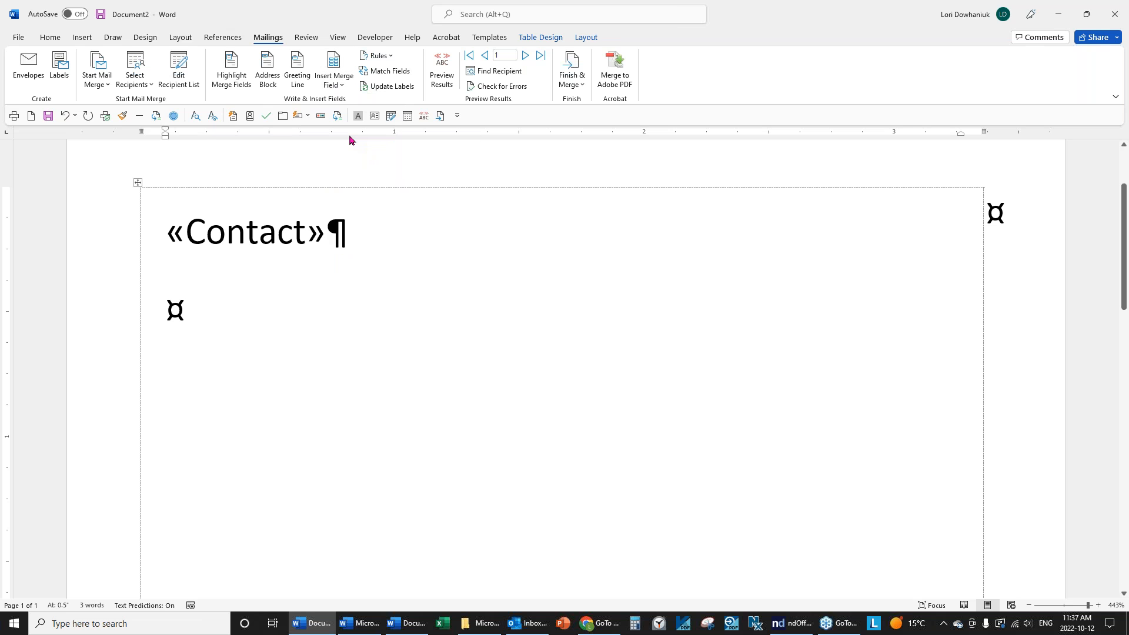
pyautogui.press('Return')
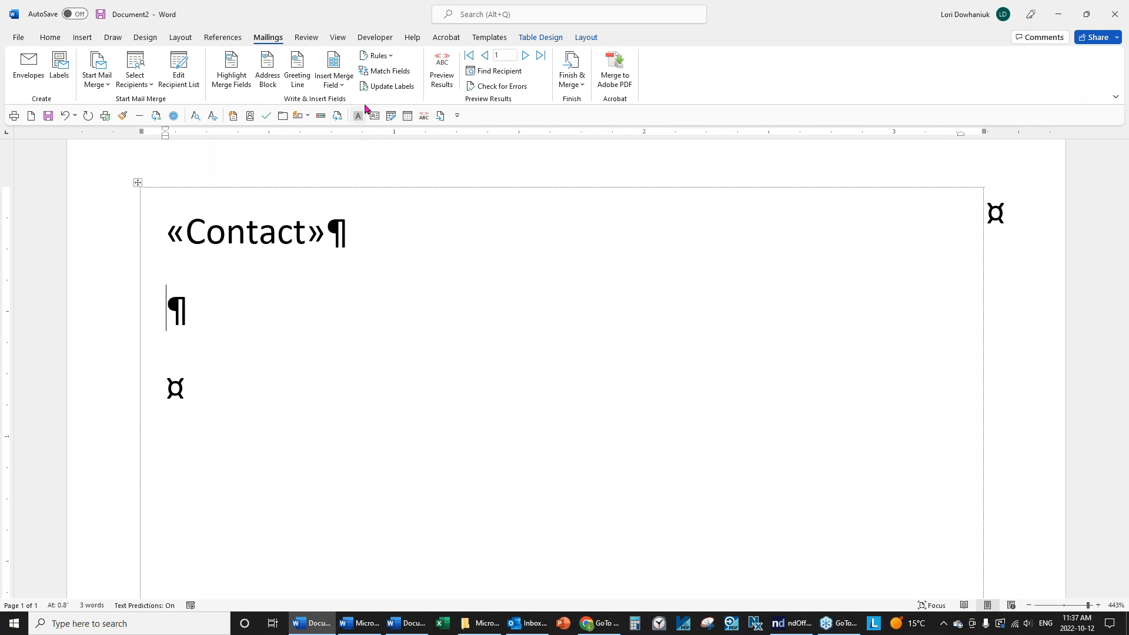
pyautogui.click(340, 86)
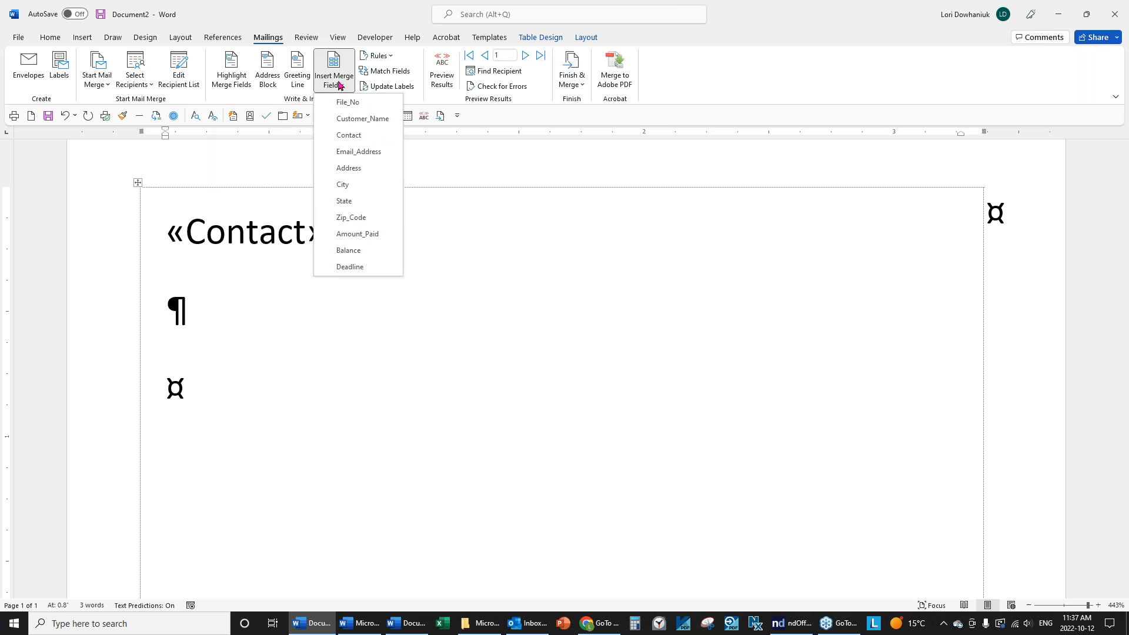
pyautogui.click(349, 120)
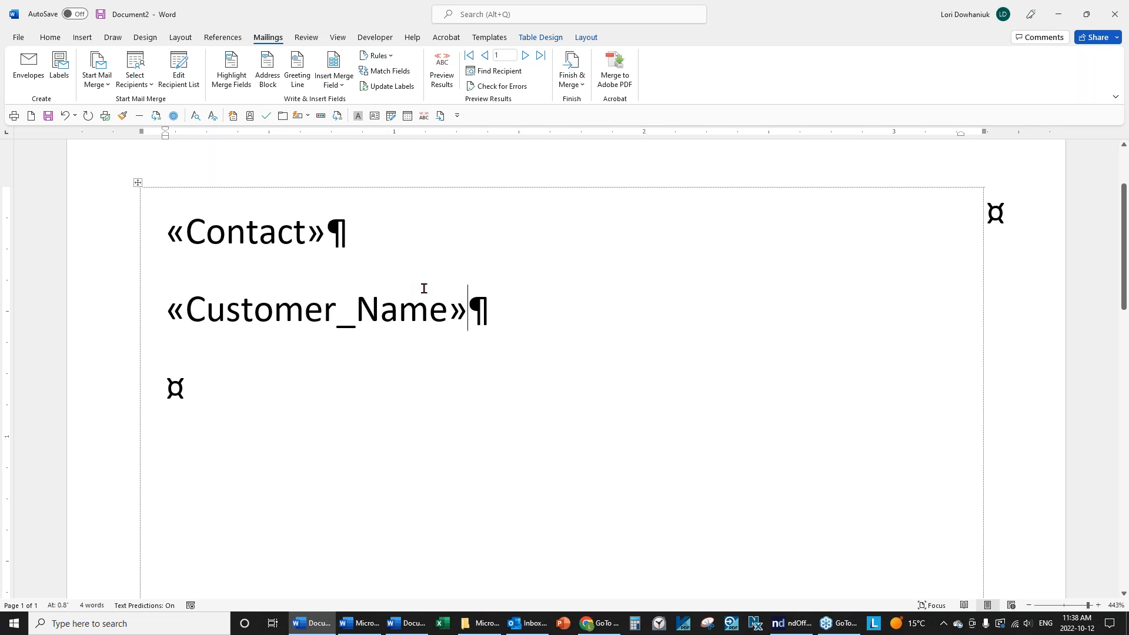
# Toggle Preview Results to compare the fields with the first recipient's data.
pyautogui.click(445, 74)
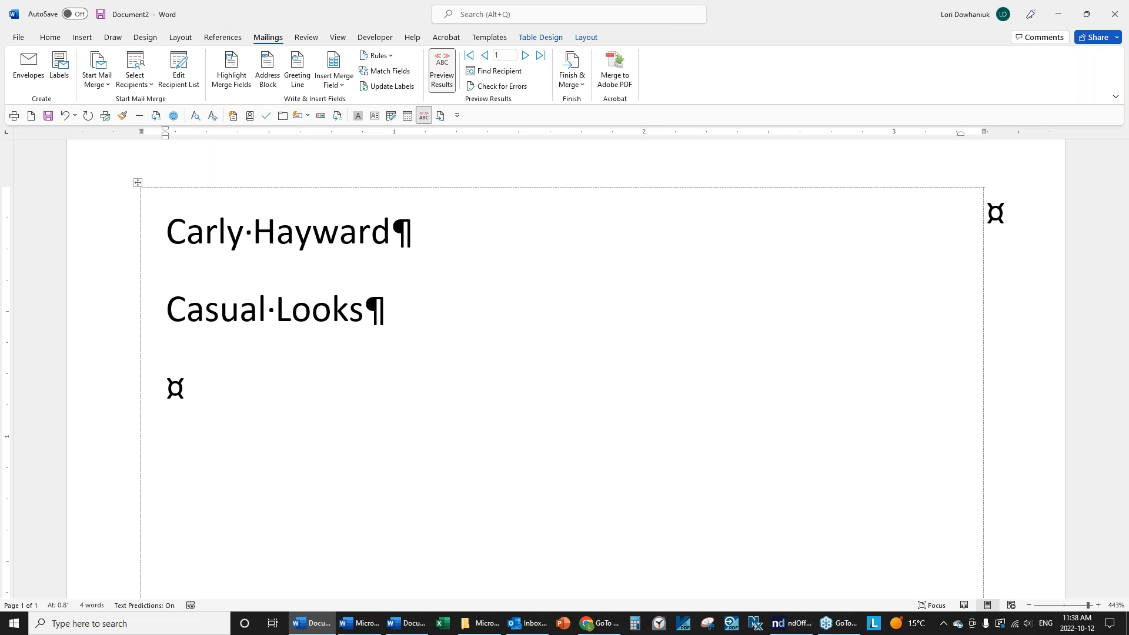
pyautogui.click(445, 74)
pyautogui.click(445, 74)
pyautogui.click(445, 74)
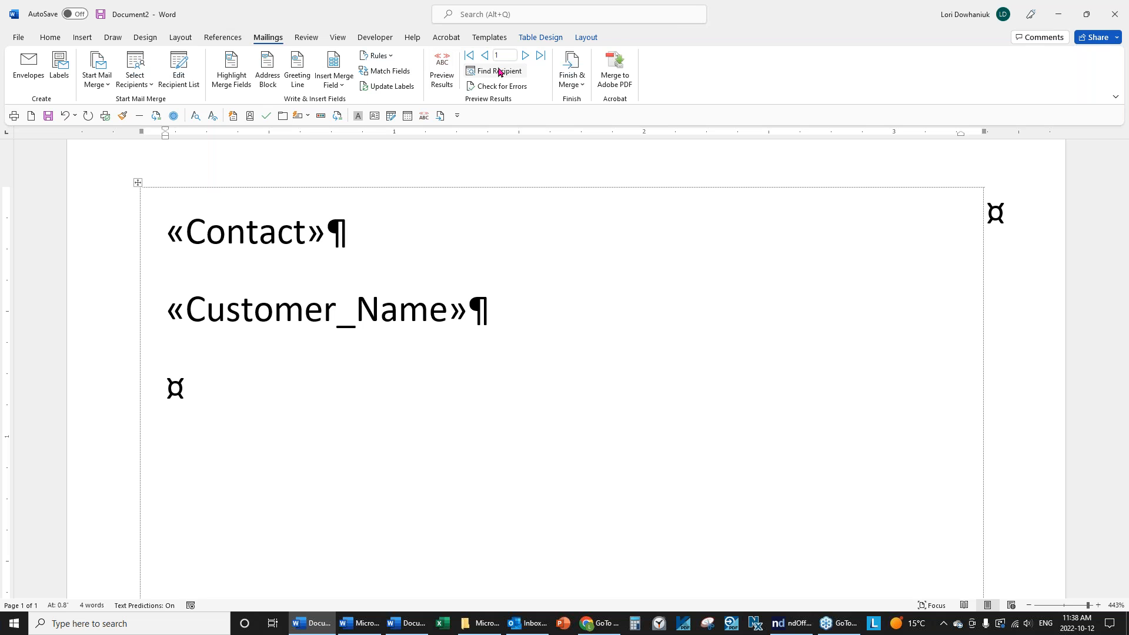
pyautogui.click(589, 39)
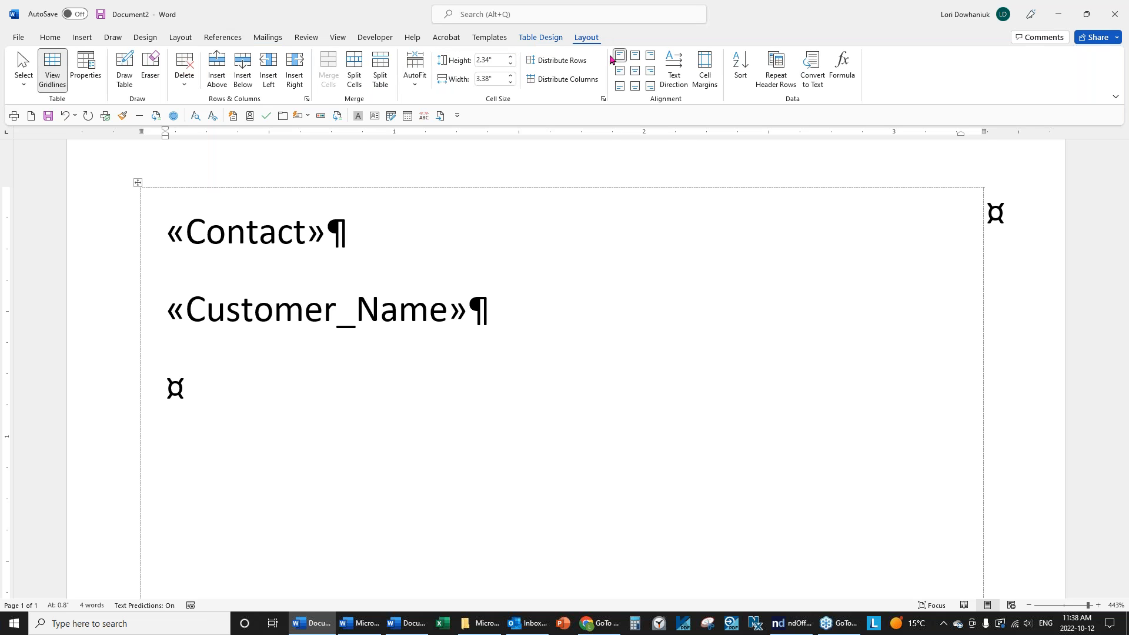
# Centre the badge text in its cell and remove the empty paragraph below Customer_Name.
pyautogui.click(638, 75)
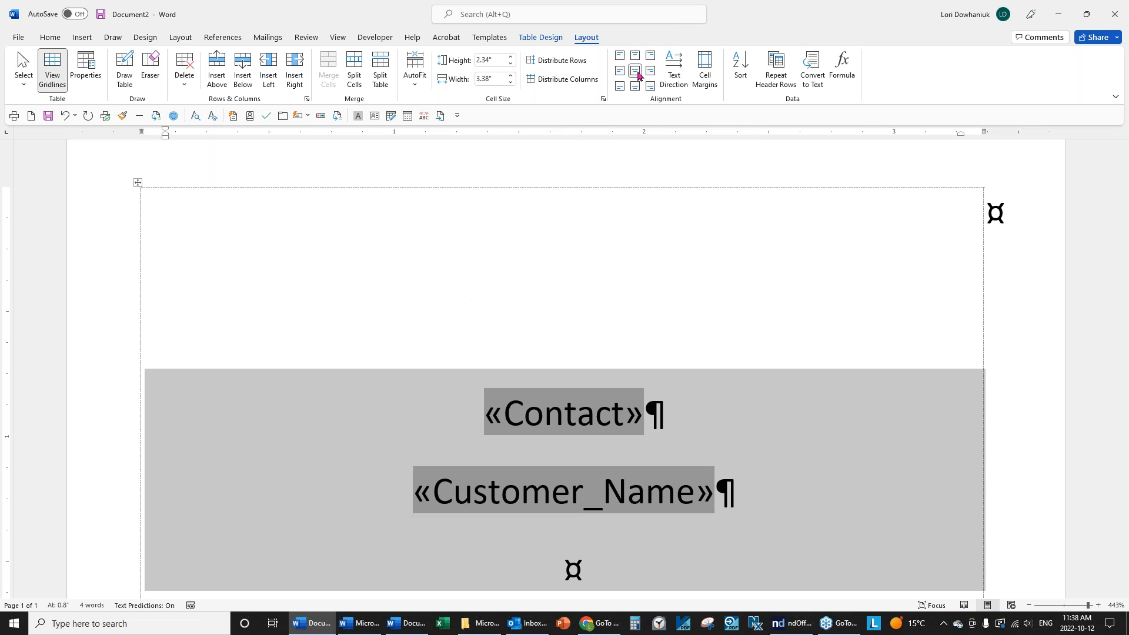
pyautogui.click(757, 494)
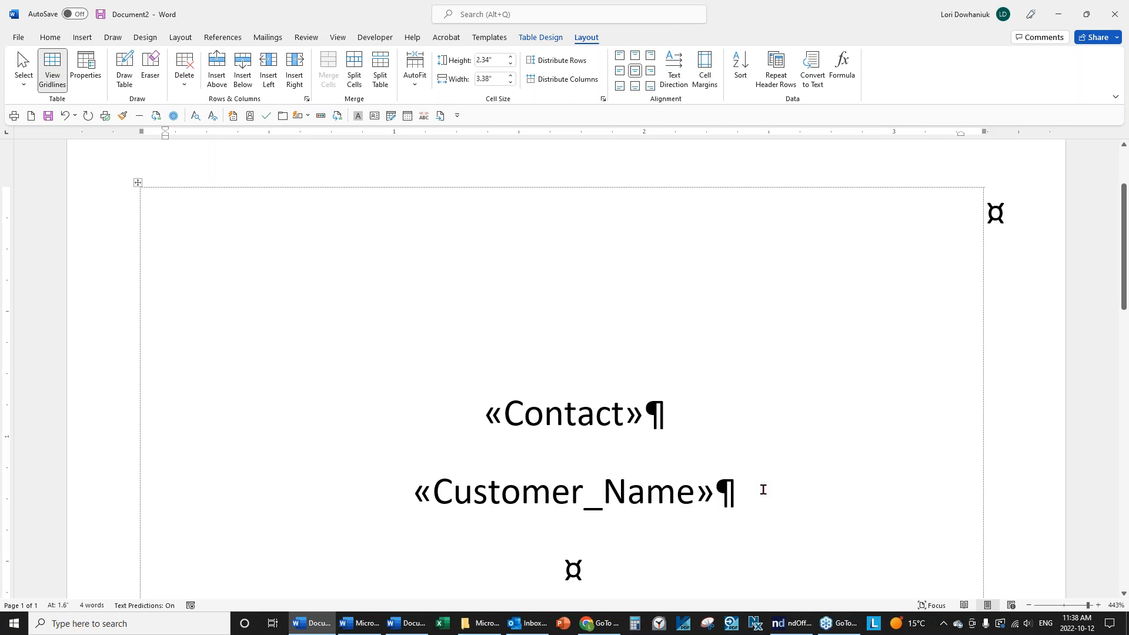
pyautogui.press('Delete')
pyautogui.scroll(-2, 763, 489)
pyautogui.scroll(1, 763, 489)
pyautogui.scroll(1, 499, 312)
# Set the «Contact» line to 36 pt.
pyautogui.click(503, 420)
pyautogui.moveTo(485, 436); pyautogui.dragTo(636, 435)
pyautogui.click(50, 37)
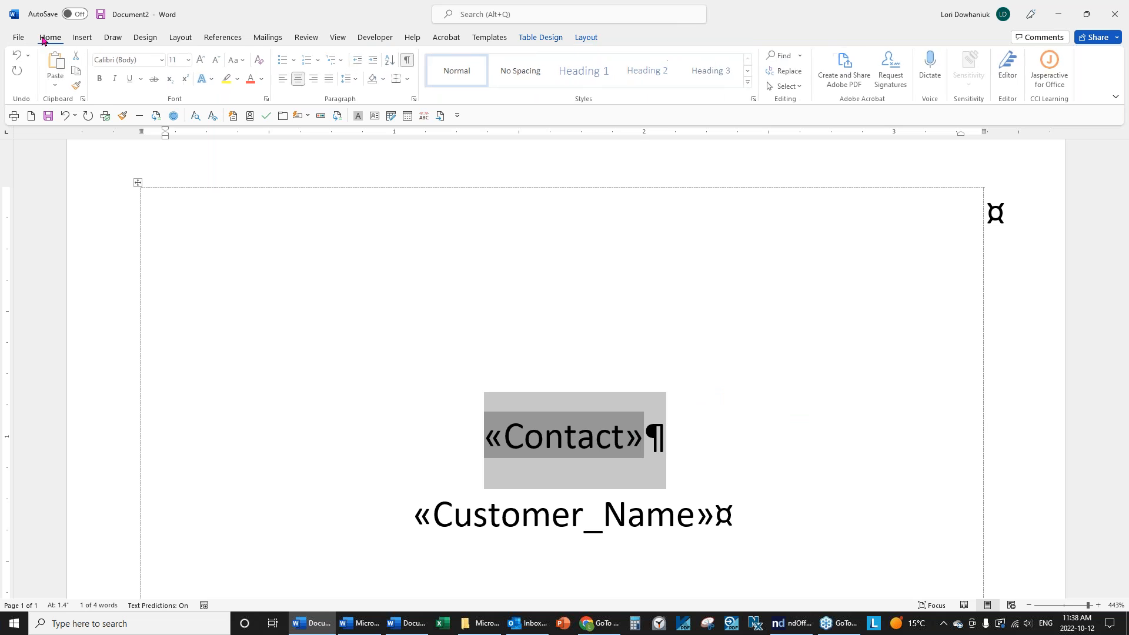
pyautogui.click(190, 60)
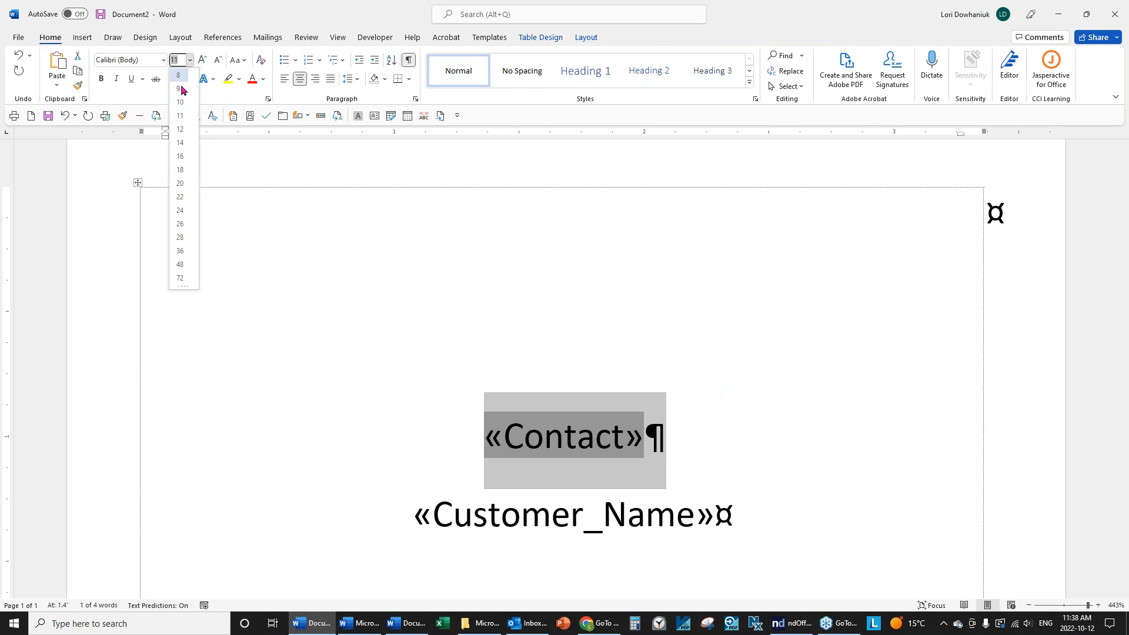
pyautogui.click(182, 251)
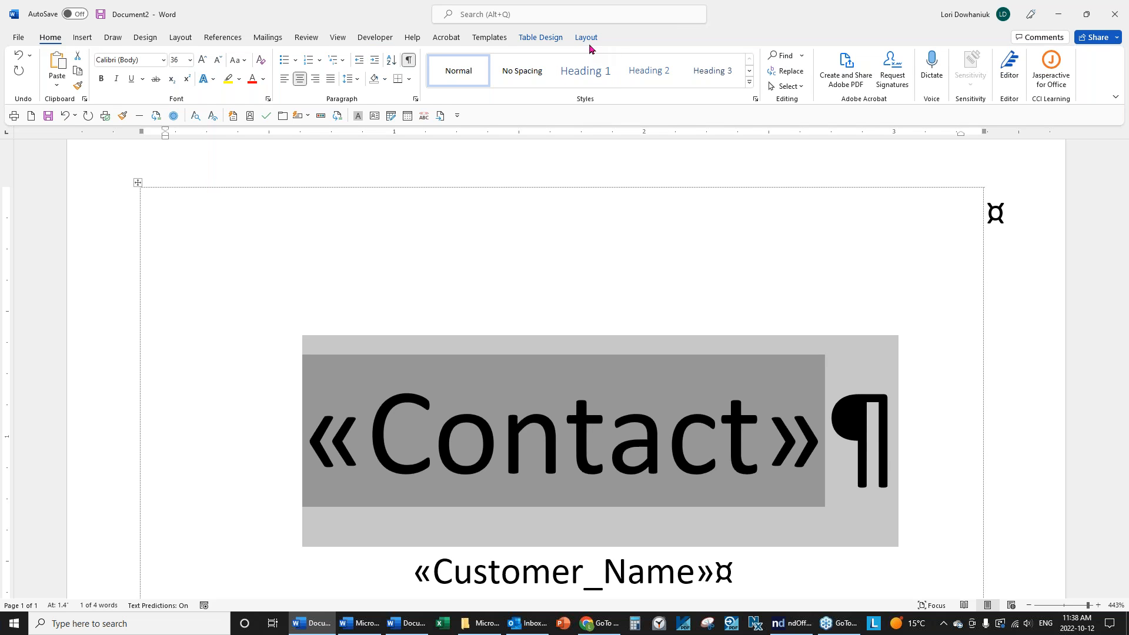
# Preview the badge with recipient data and try the contact name at 24 pt, then 20 pt.
pyautogui.click(270, 40)
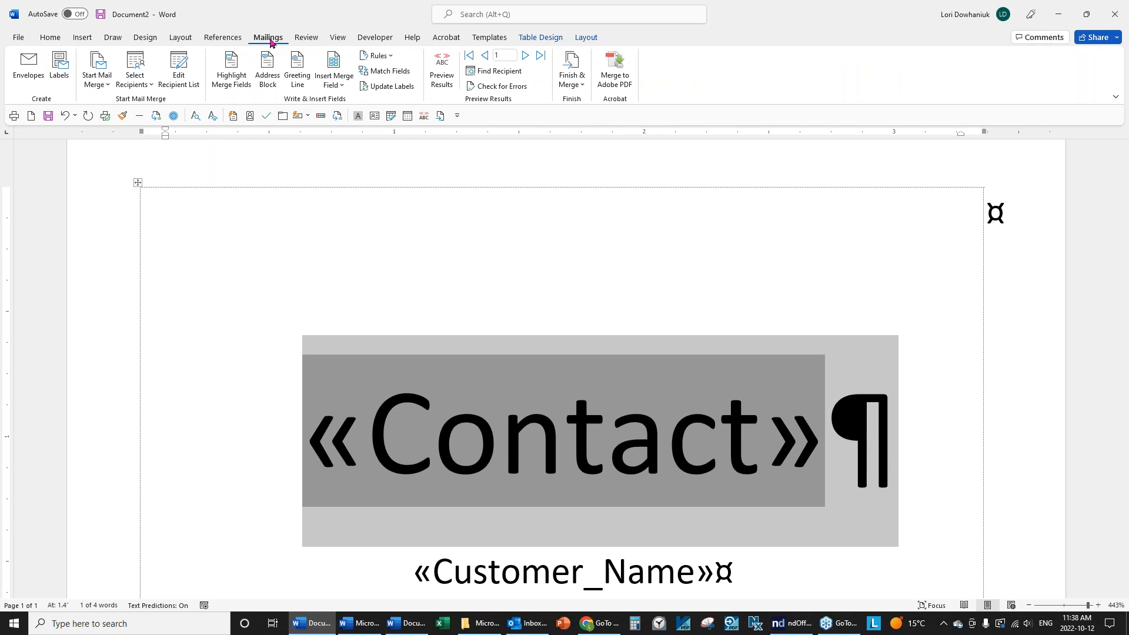
pyautogui.click(442, 71)
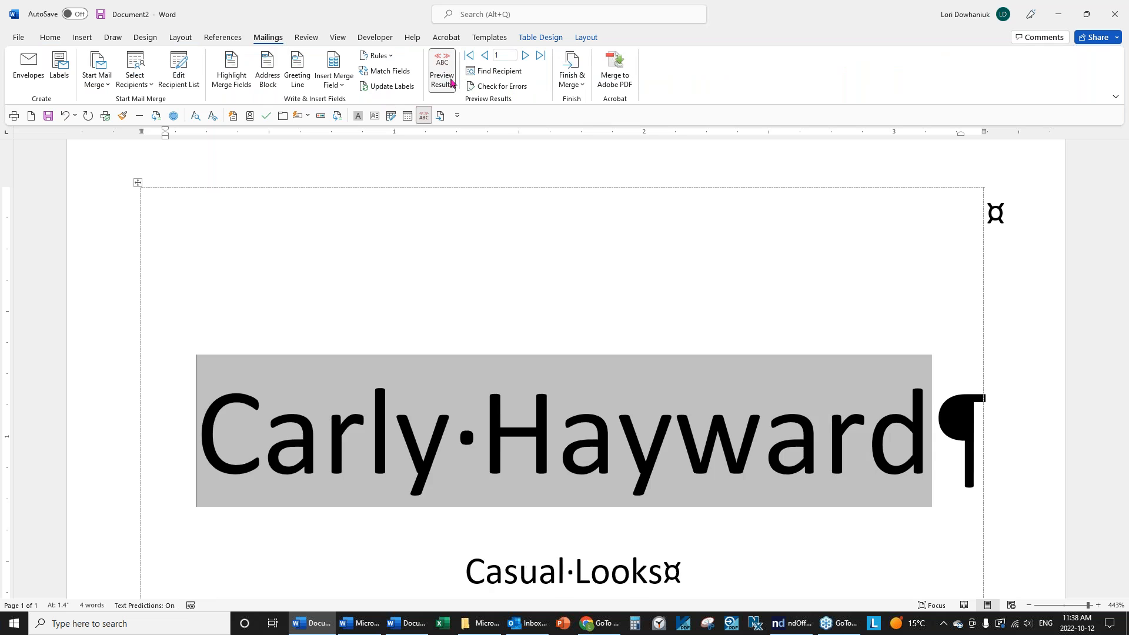
pyautogui.scroll(-3, 649, 303)
pyautogui.scroll(3, 649, 302)
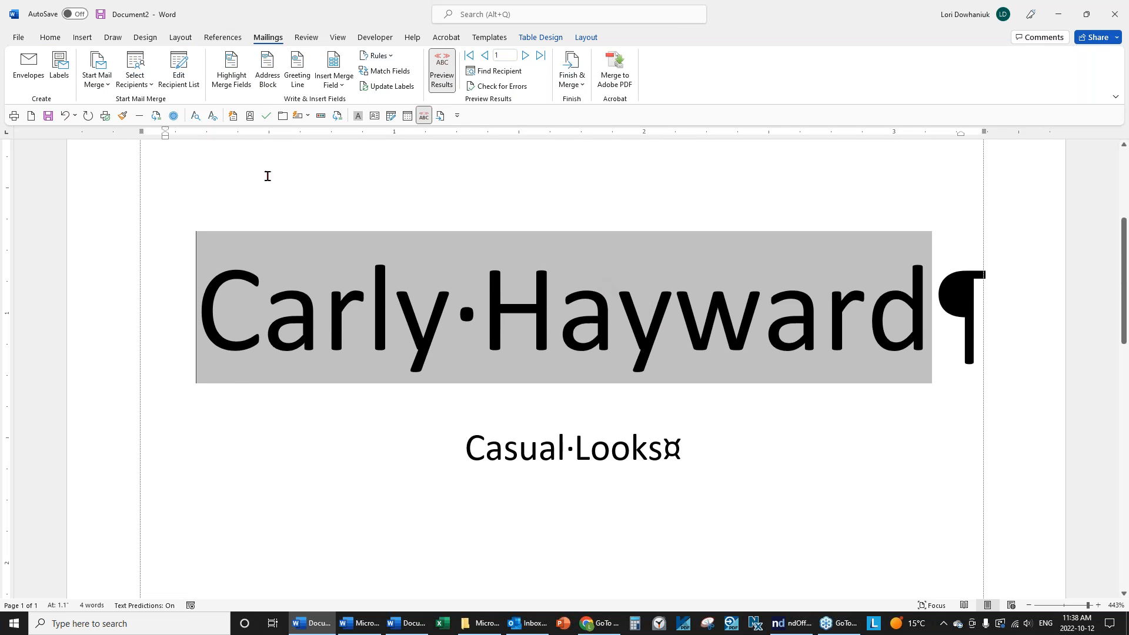
pyautogui.click(50, 37)
pyautogui.click(190, 59)
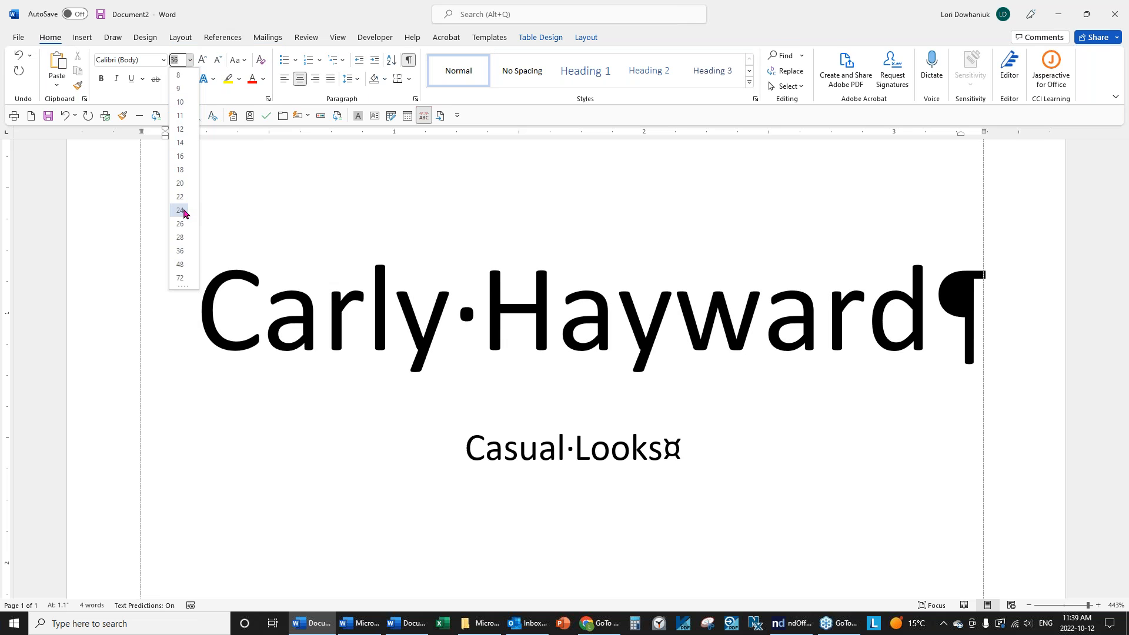
pyautogui.click(184, 213)
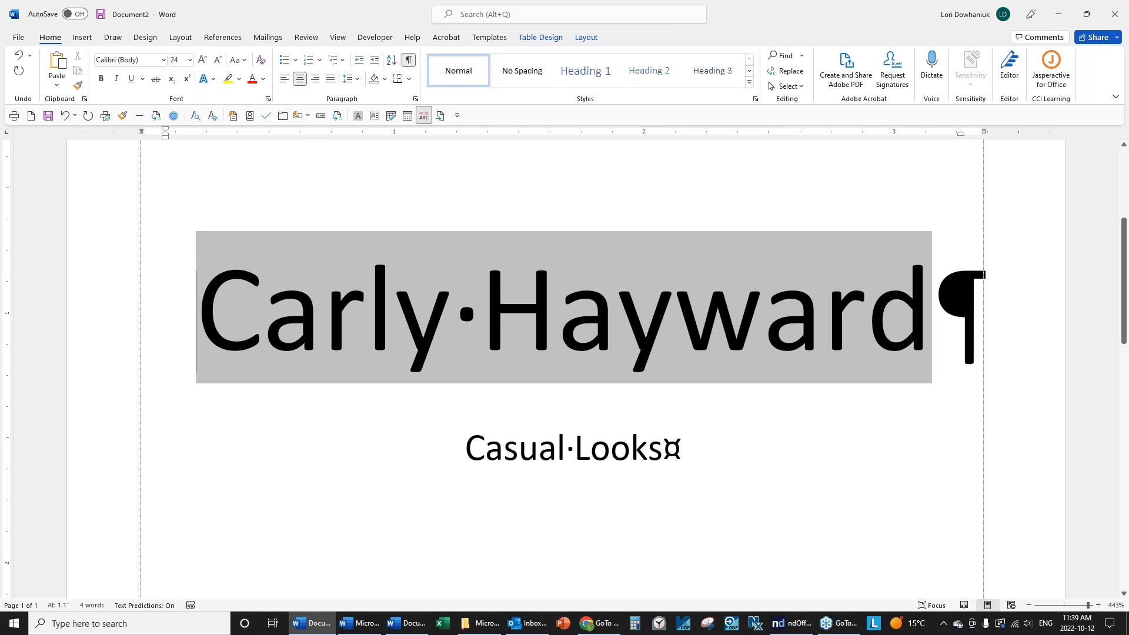
pyautogui.click(189, 60)
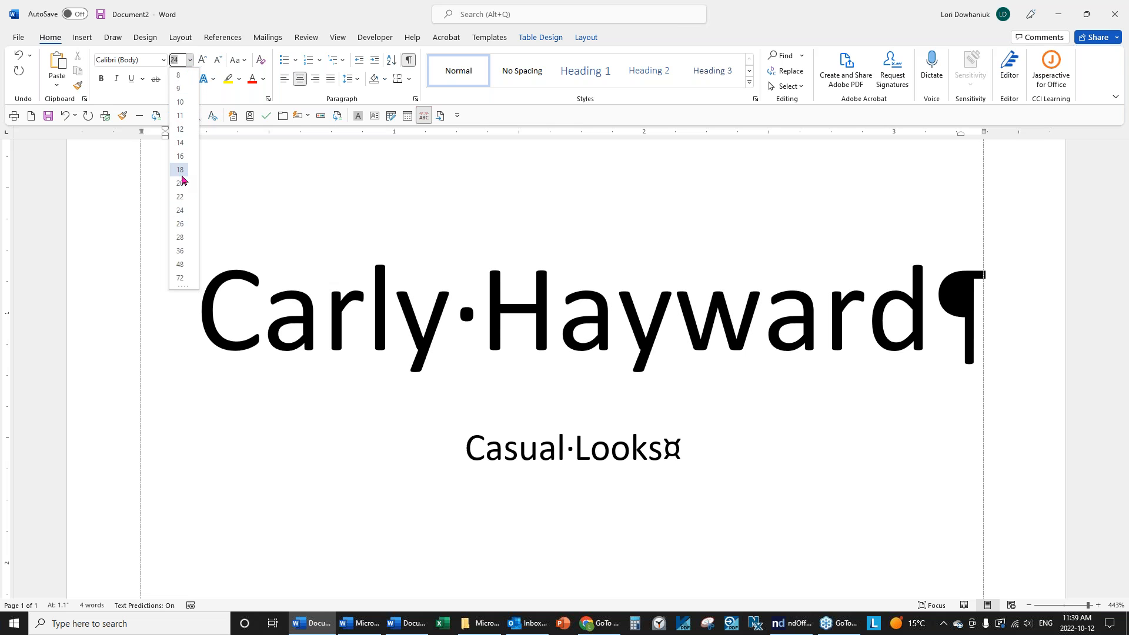
pyautogui.click(180, 183)
# Select the contact name line, turn the preview off, and apply 24 pt.
pyautogui.click(758, 325)
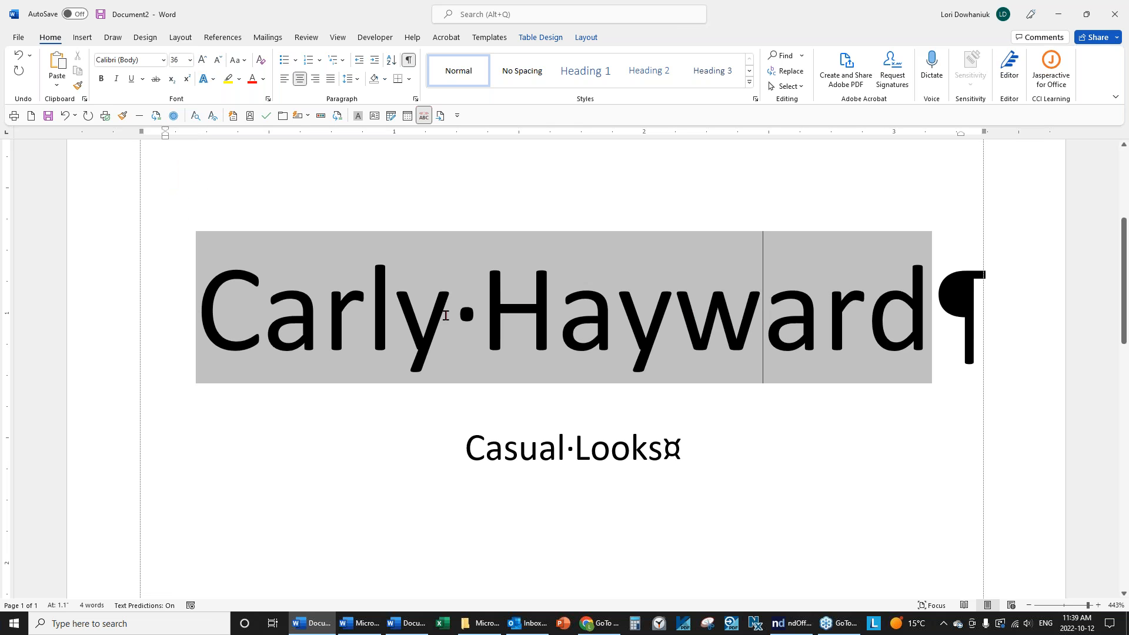
pyautogui.click(179, 298)
pyautogui.moveTo(204, 289); pyautogui.dragTo(978, 320)
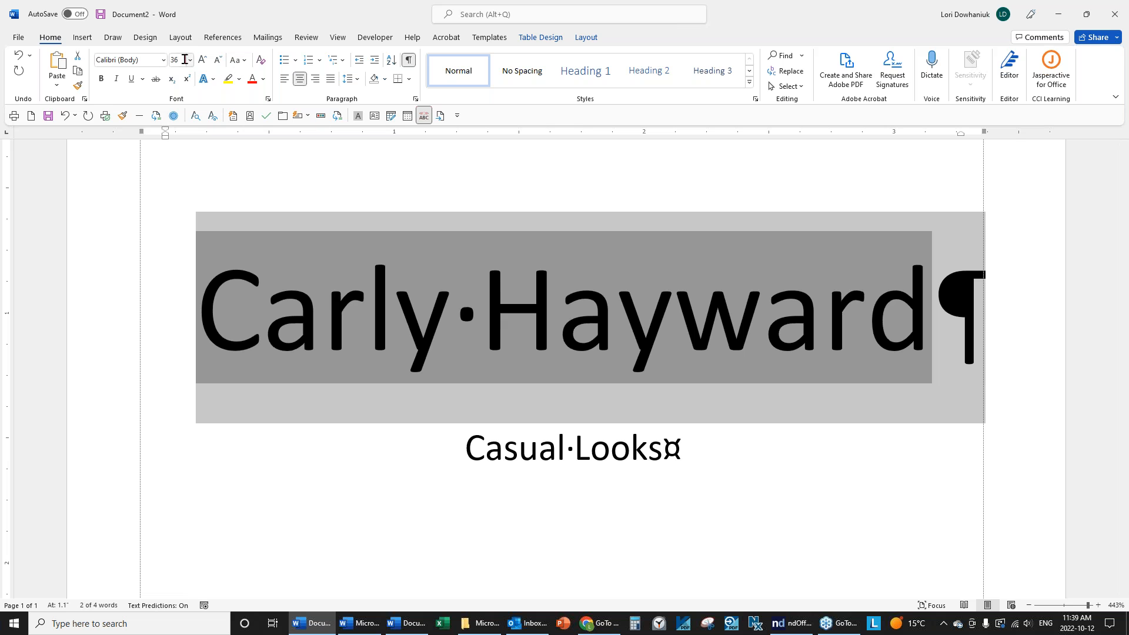
pyautogui.click(267, 37)
pyautogui.click(442, 70)
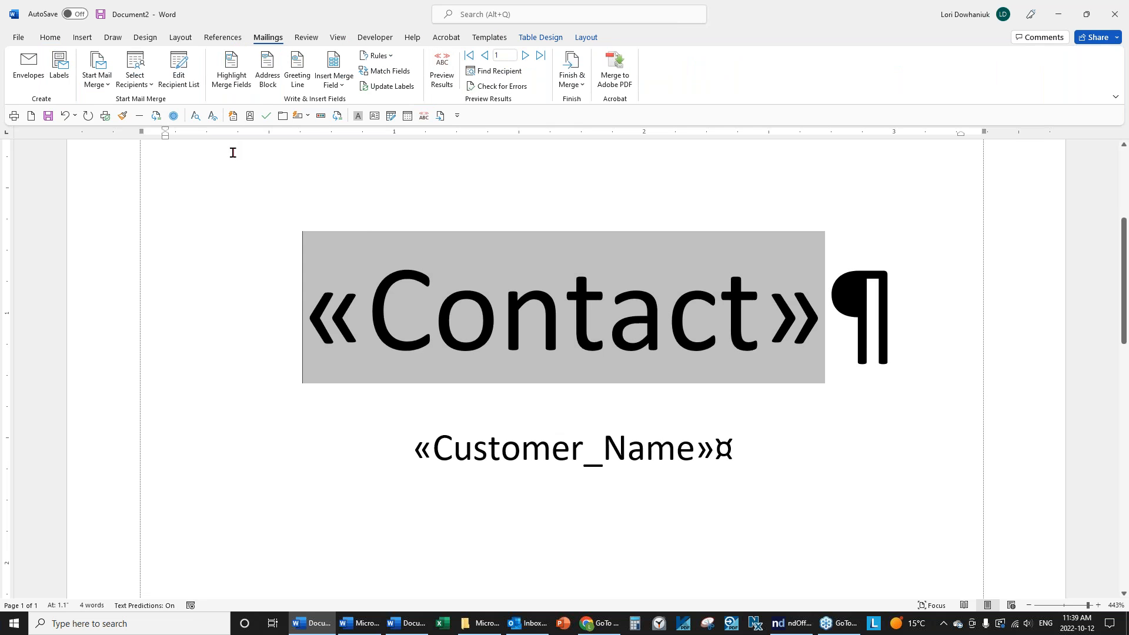
pyautogui.click(50, 37)
pyautogui.click(190, 59)
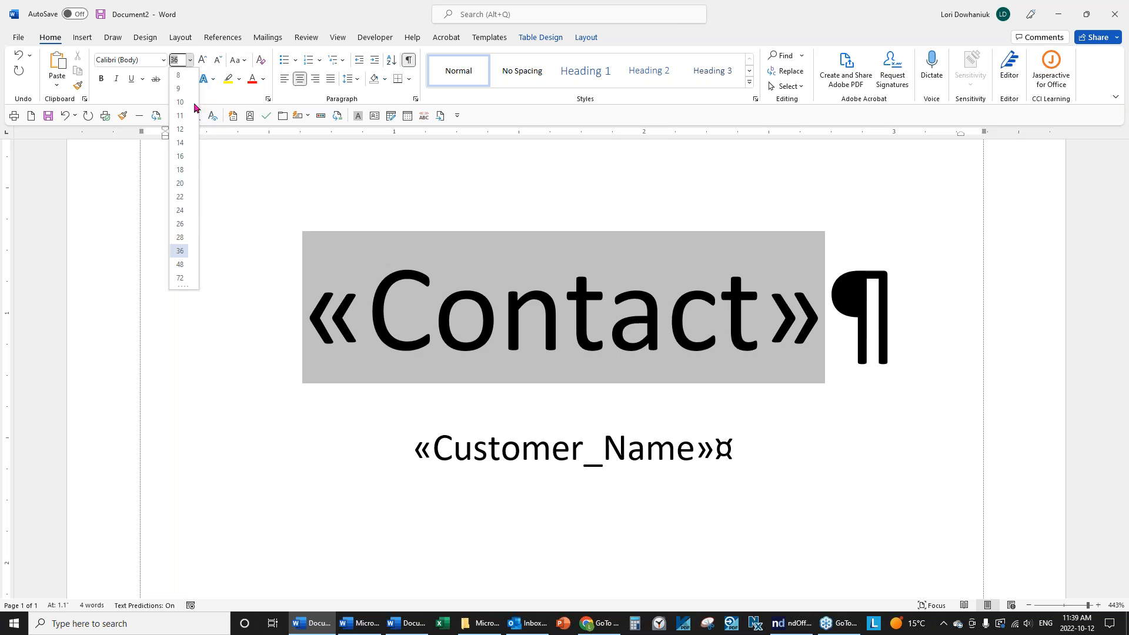
pyautogui.click(181, 211)
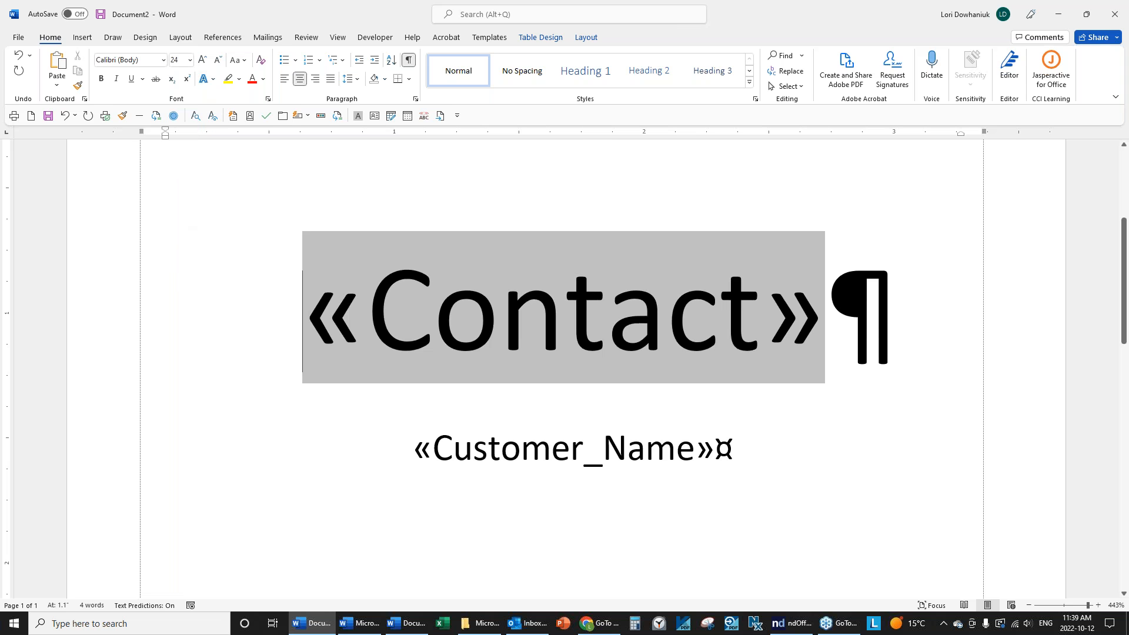
# Reselect the whole «Contact» line and make it 24 pt.
pyautogui.click(803, 319)
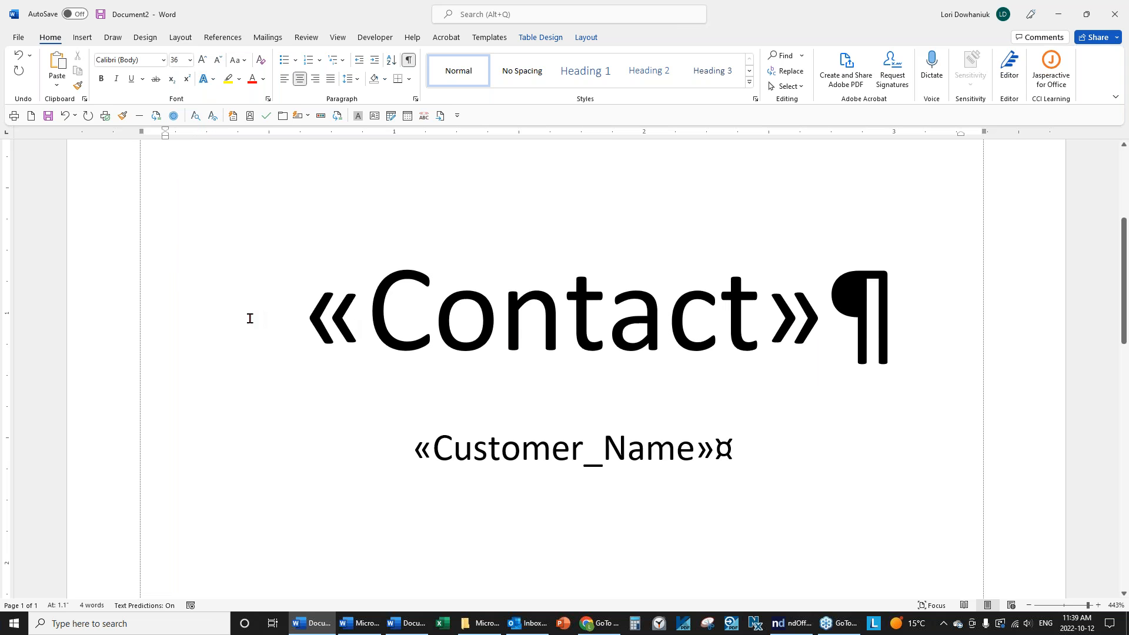
pyautogui.moveTo(302, 305); pyautogui.dragTo(936, 314)
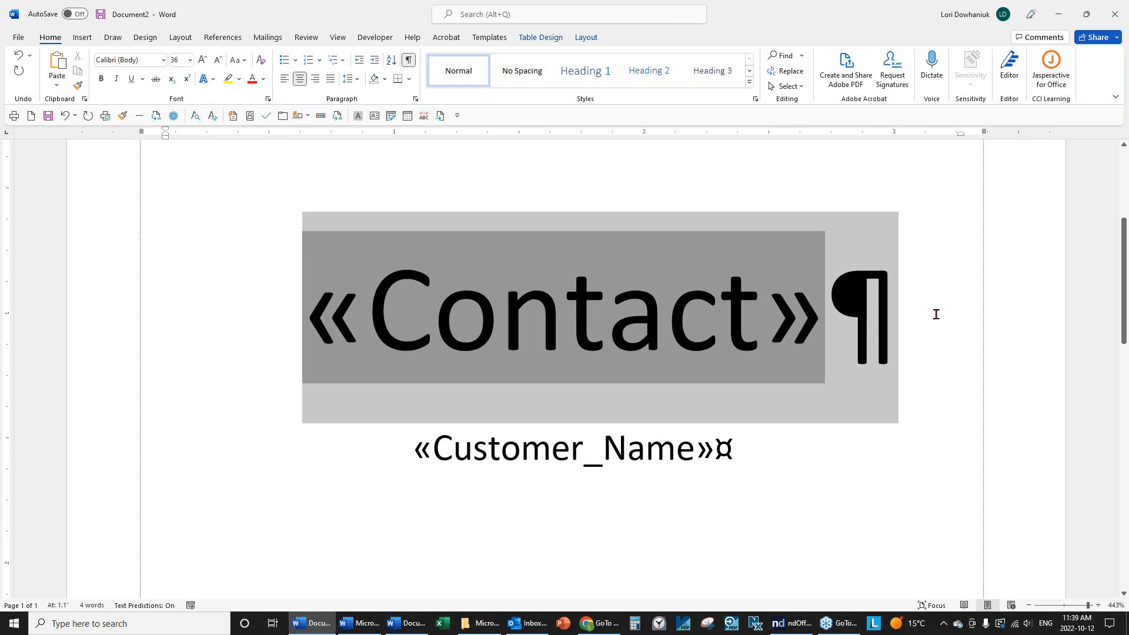
pyautogui.click(189, 60)
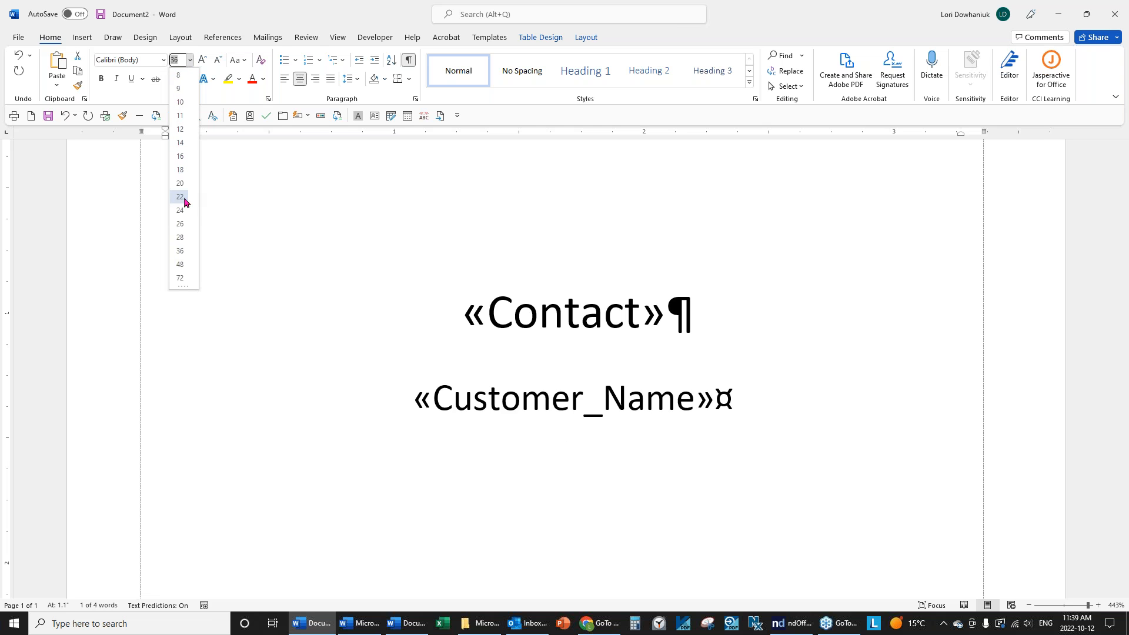
pyautogui.click(181, 211)
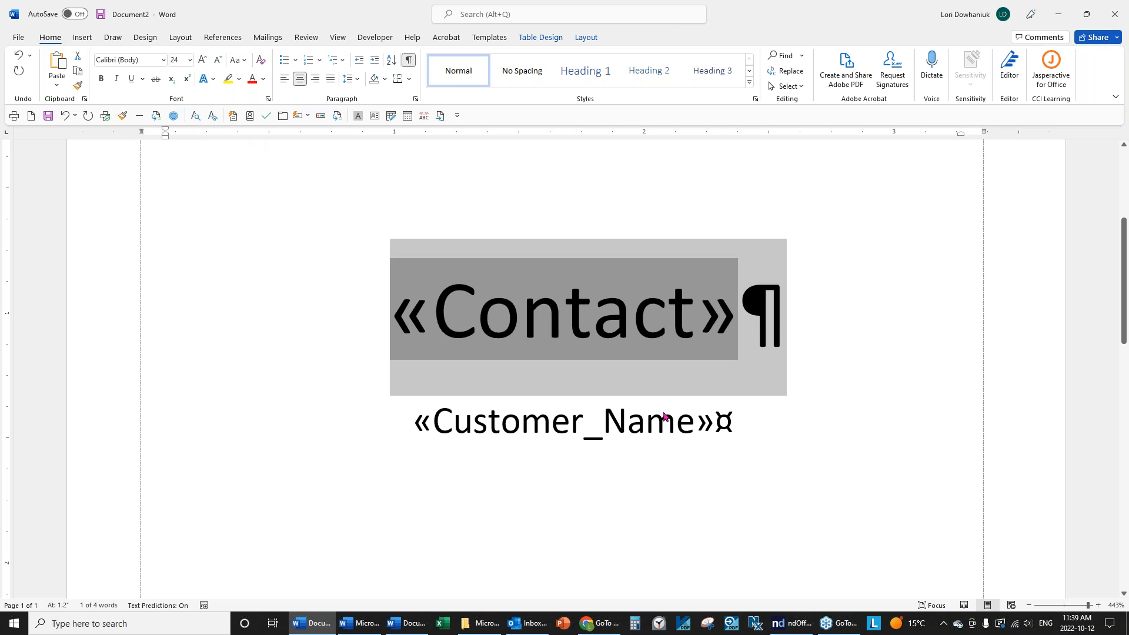
pyautogui.click(742, 418)
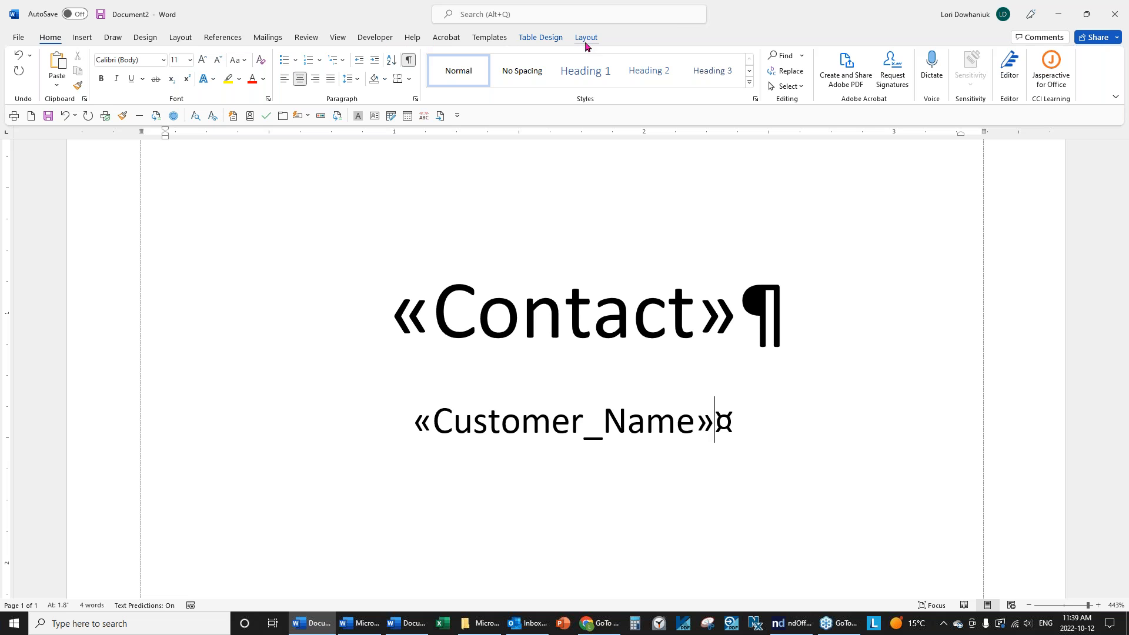
pyautogui.click(267, 39)
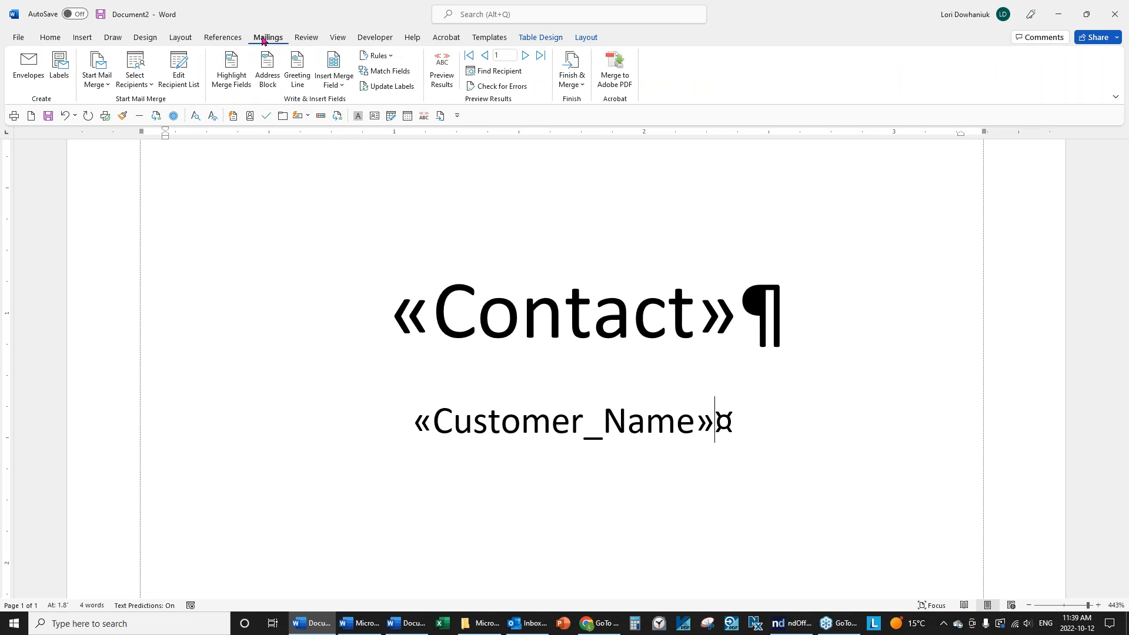
# Preview the recipient data and set both badge lines to Arial.
pyautogui.click(448, 66)
pyautogui.moveTo(718, 429); pyautogui.dragTo(289, 313)
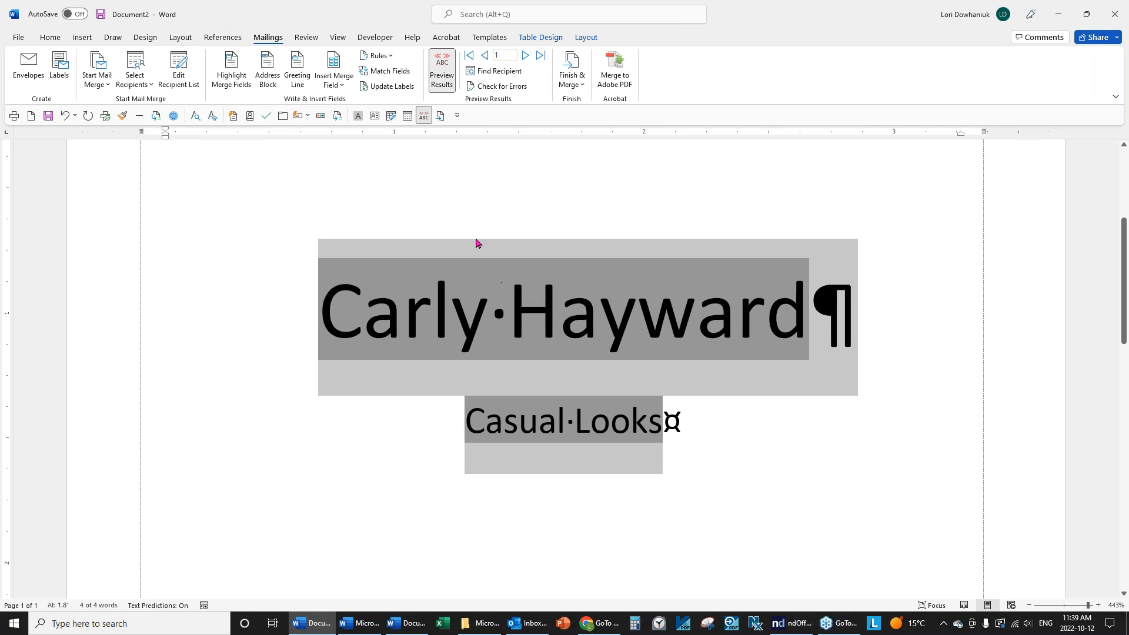
pyautogui.click(50, 38)
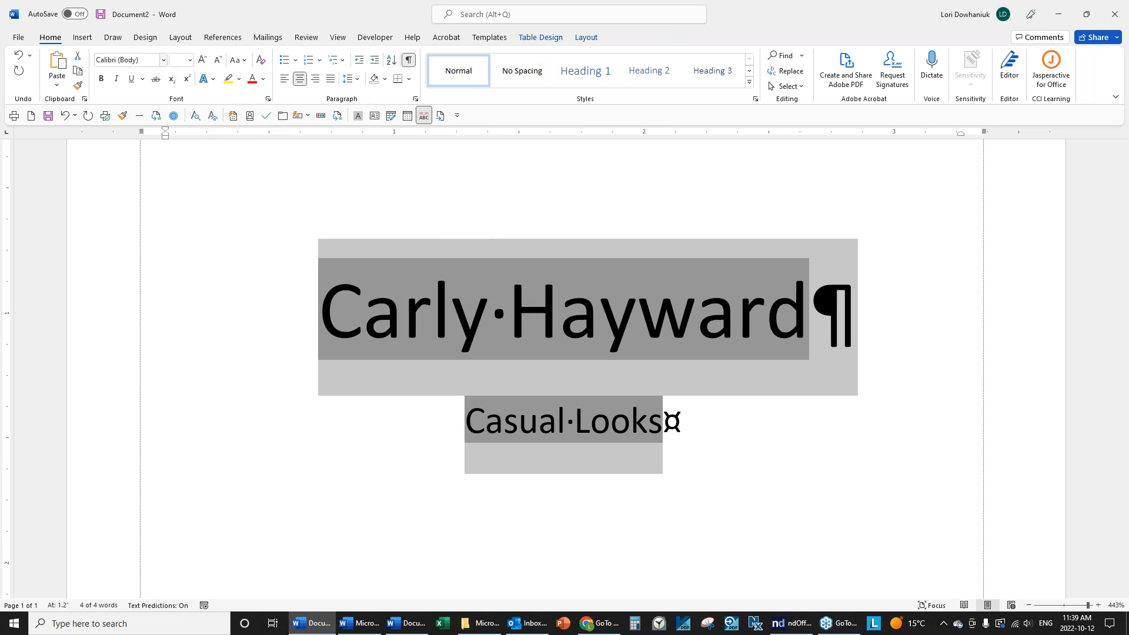
pyautogui.click(163, 60)
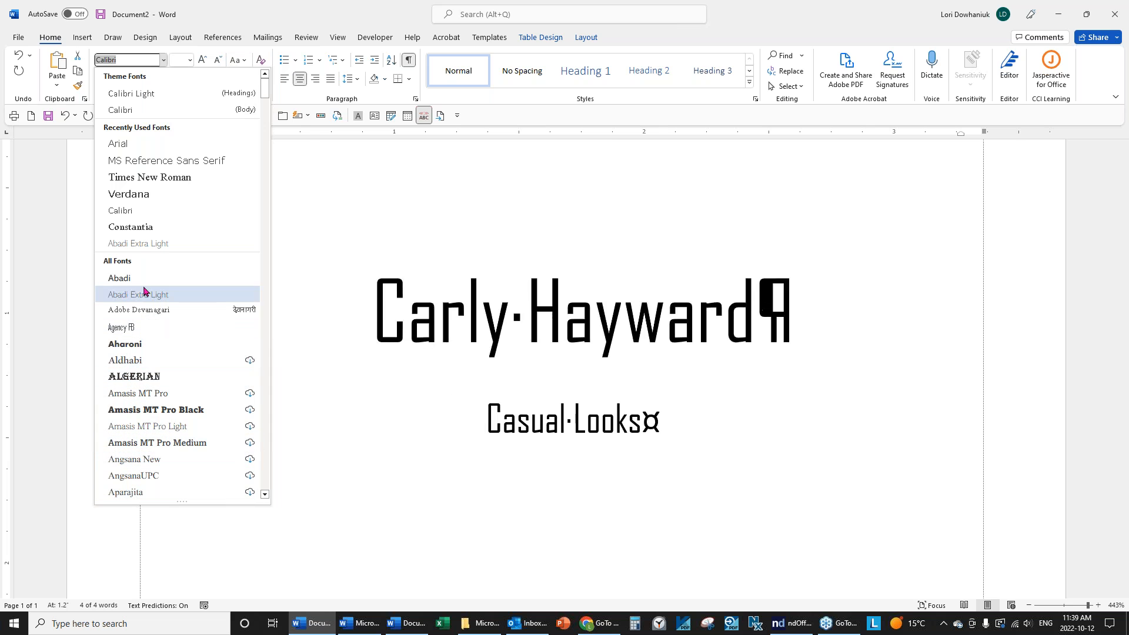
pyautogui.click(130, 150)
pyautogui.click(247, 322)
# Change the name line of the badge to Arial Black.
pyautogui.moveTo(286, 308); pyautogui.dragTo(863, 304)
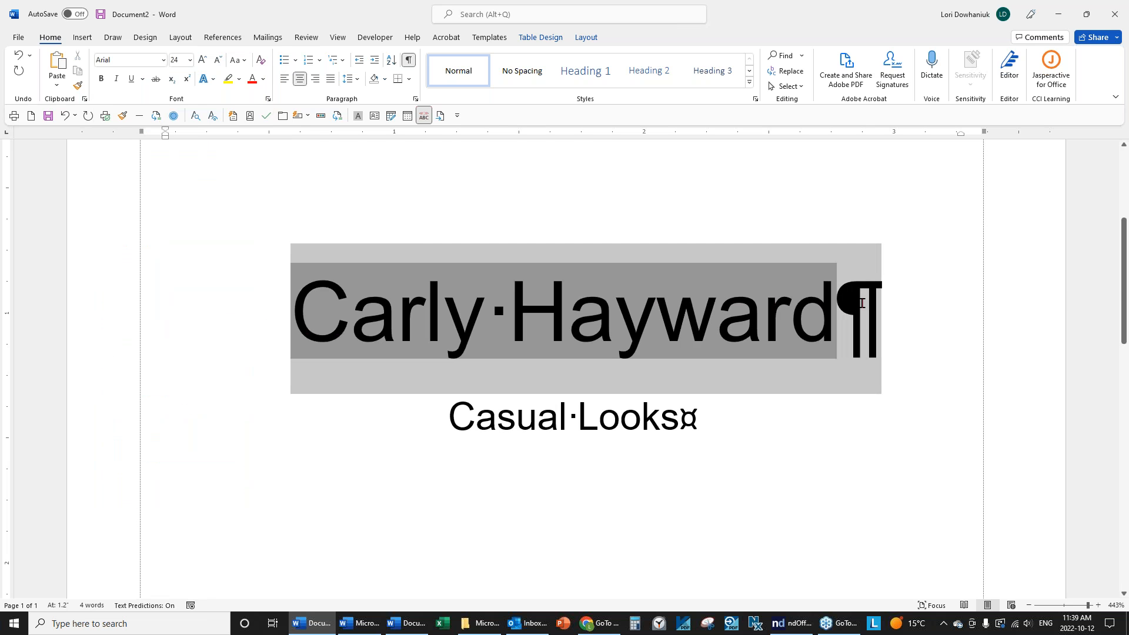
pyautogui.click(164, 63)
pyautogui.scroll(-3, 203, 347)
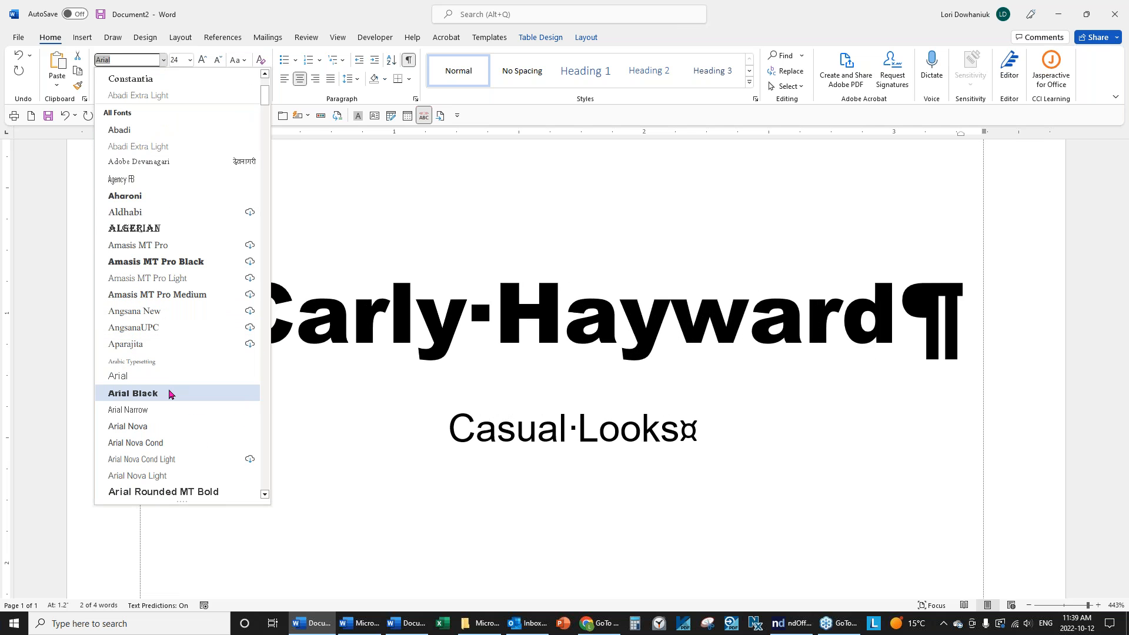
pyautogui.click(170, 394)
pyautogui.click(717, 432)
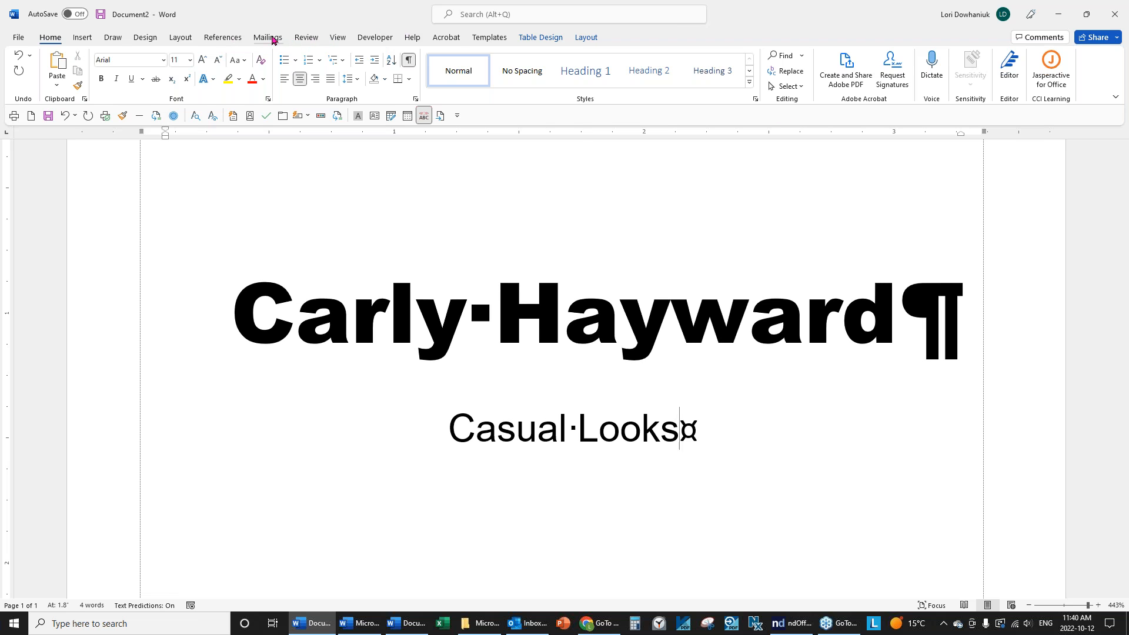
pyautogui.click(267, 37)
pyautogui.scroll(-5, 743, 362)
pyautogui.scroll(8, 743, 362)
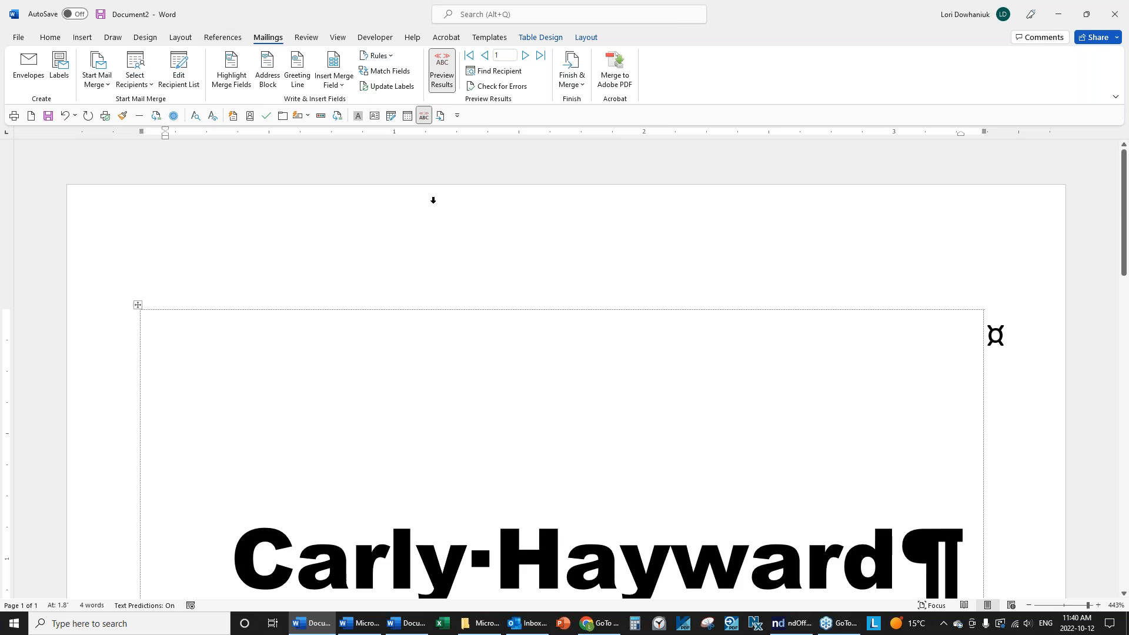
# Centre the badge text vertically in its label with Align Center.
pyautogui.scroll(-3, 433, 200)
pyautogui.scroll(-5, 668, 352)
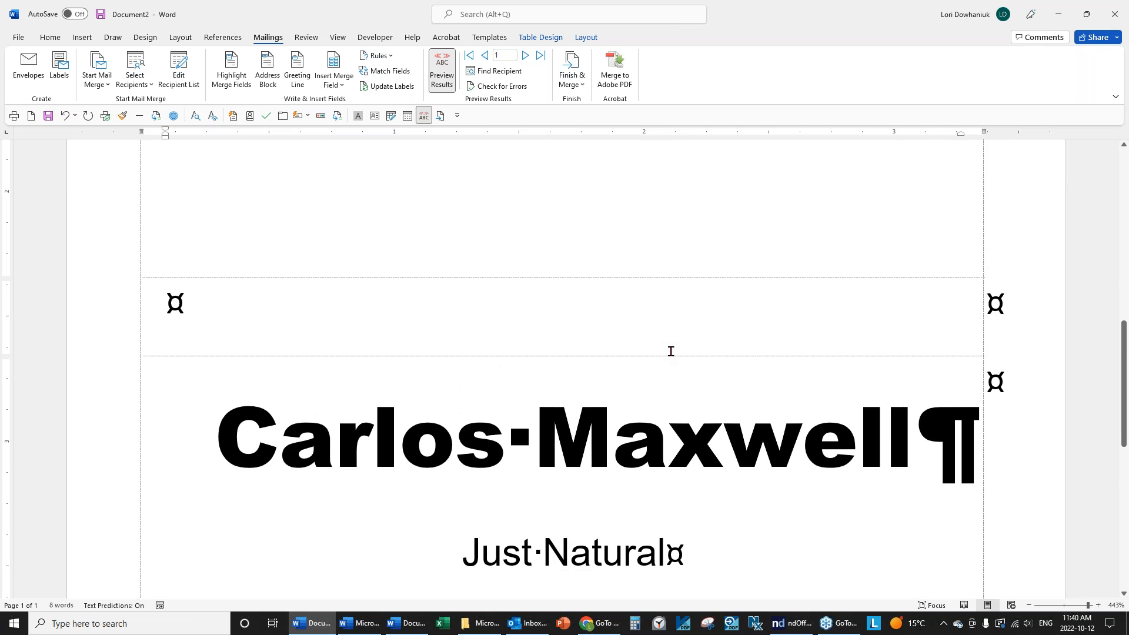
pyautogui.scroll(-4, 670, 351)
pyautogui.scroll(4, 670, 351)
pyautogui.scroll(-3, 670, 350)
pyautogui.scroll(-1, 671, 351)
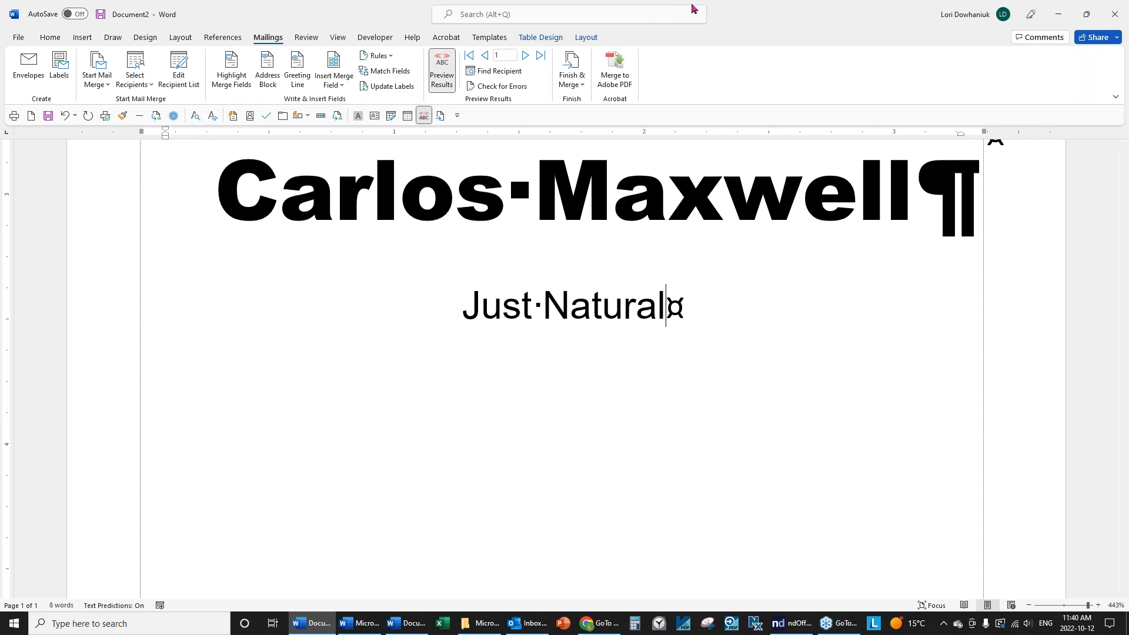
pyautogui.click(589, 37)
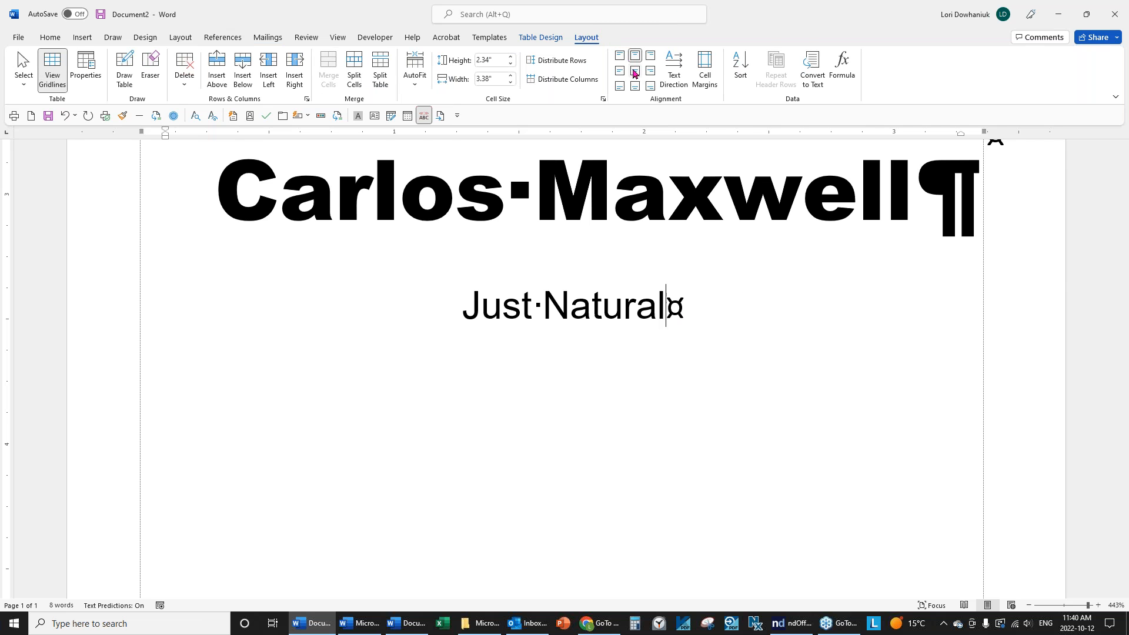
pyautogui.click(634, 73)
pyautogui.click(713, 495)
# Turn off Preview Results to show the field names, and zoom out to view the label page.
pyautogui.scroll(-10, 713, 495)
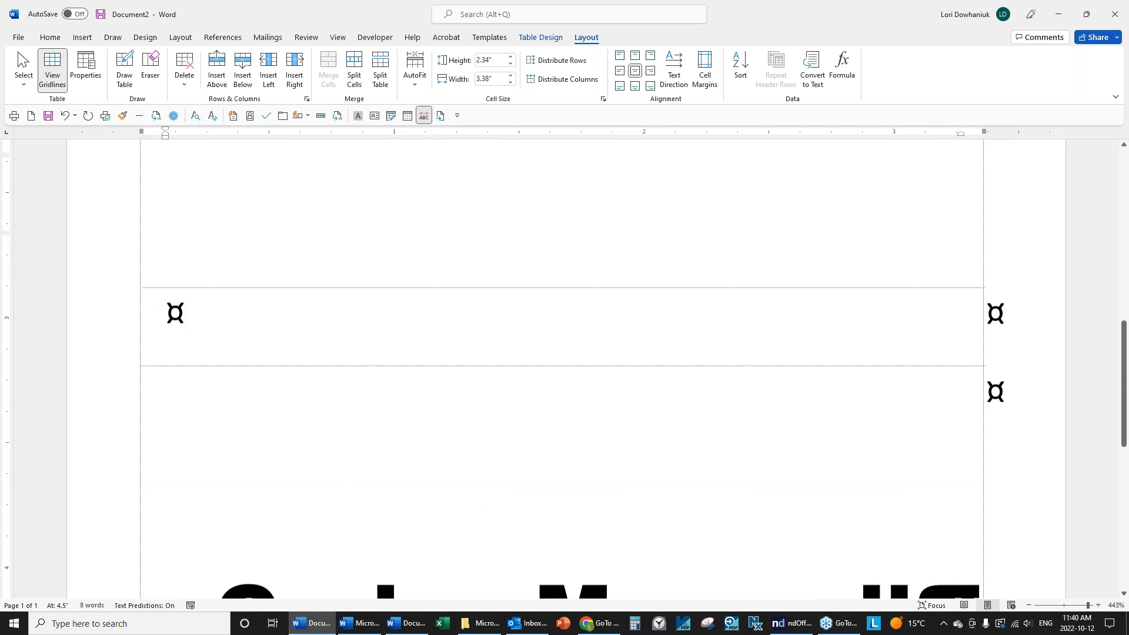
pyautogui.scroll(-5, 713, 496)
pyautogui.scroll(9, 713, 488)
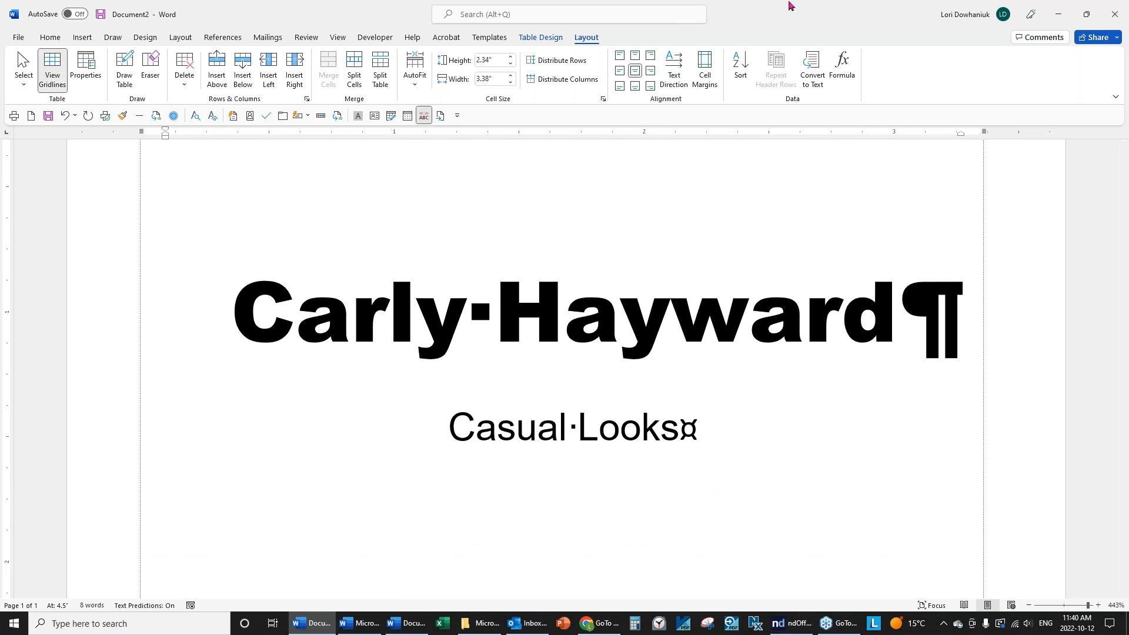
pyautogui.click(268, 37)
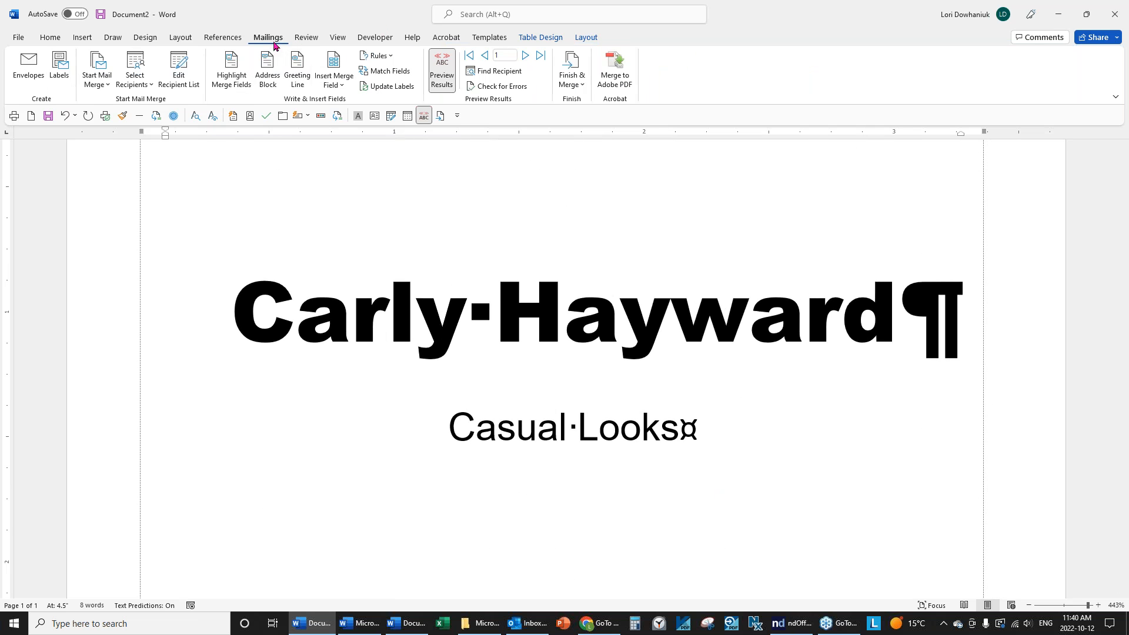
pyautogui.click(441, 71)
pyautogui.scroll(-10, 680, 281)
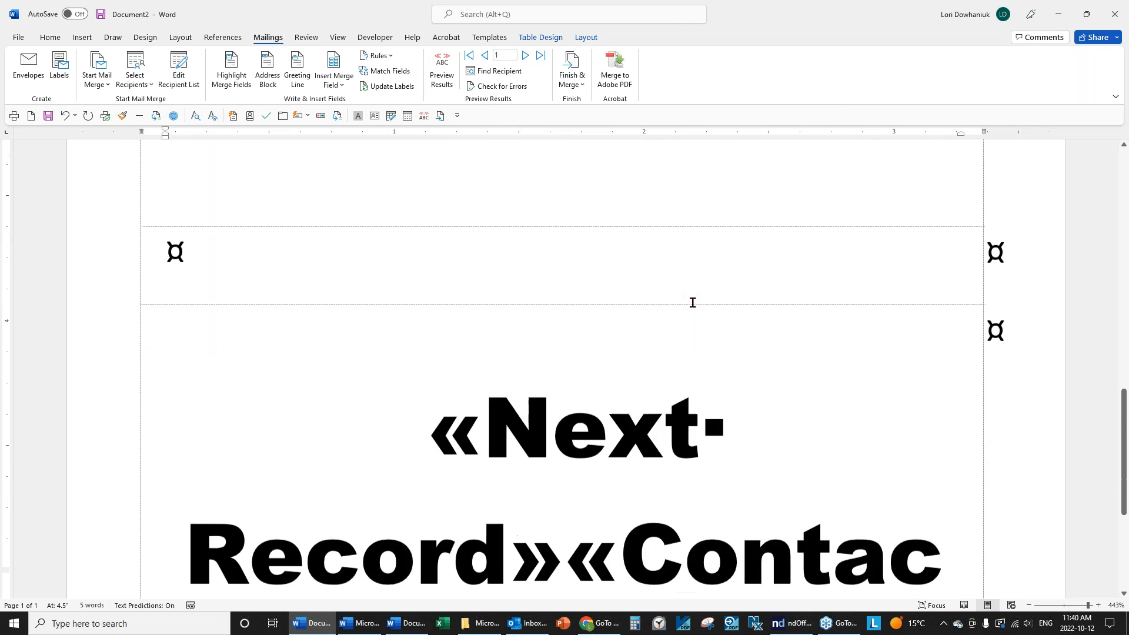
pyautogui.scroll(2, 693, 302)
pyautogui.scroll(2, 703, 306)
pyautogui.scroll(-1, 703, 306)
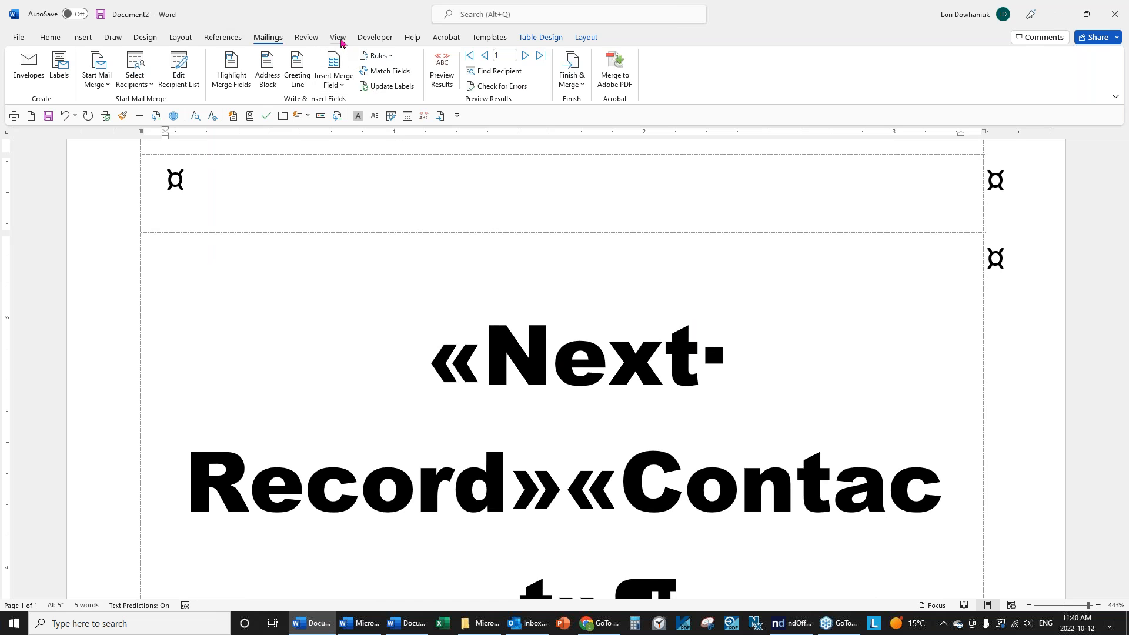
pyautogui.click(338, 37)
pyautogui.click(388, 68)
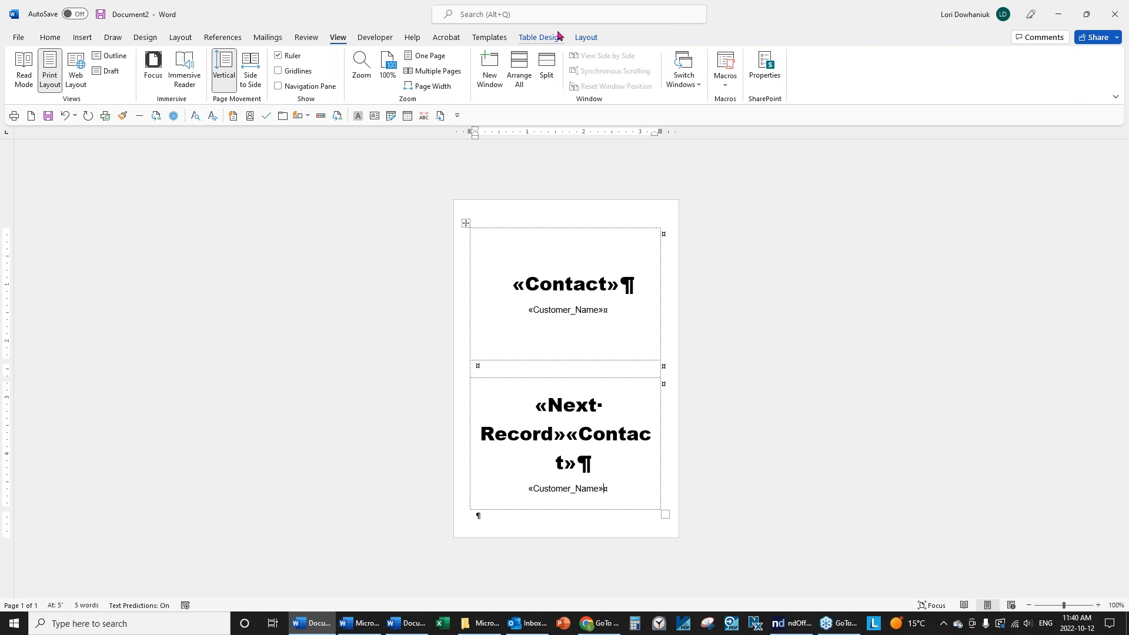
# Merge all records into the new Labels3 document and scroll through its eight pages of badges.
pyautogui.click(587, 38)
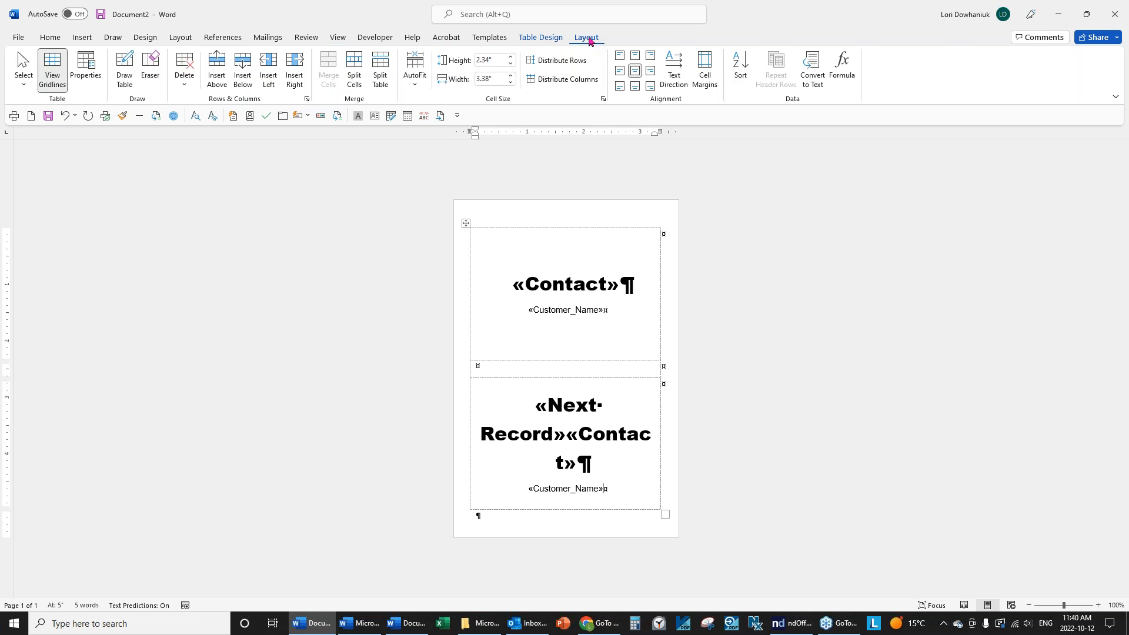
pyautogui.click(260, 37)
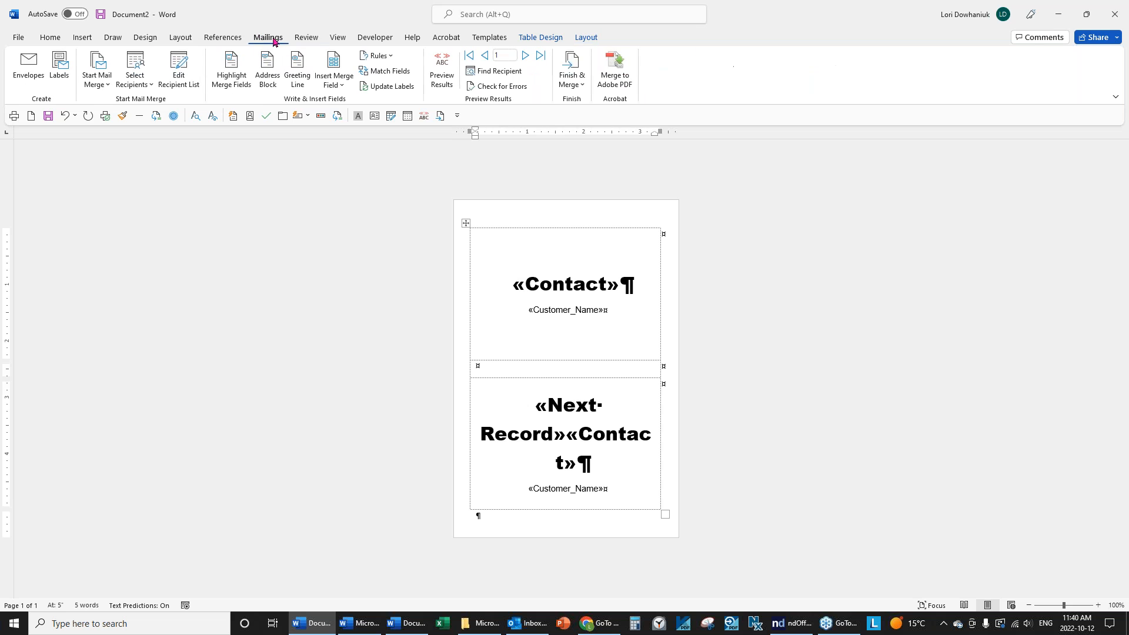
pyautogui.click(581, 88)
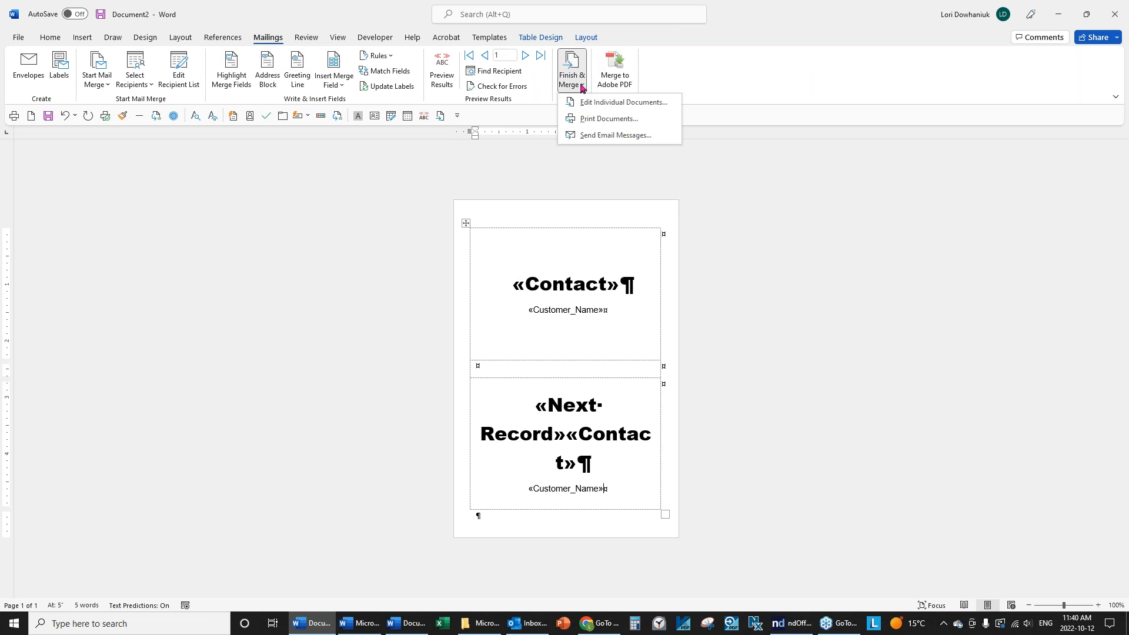
pyautogui.click(608, 103)
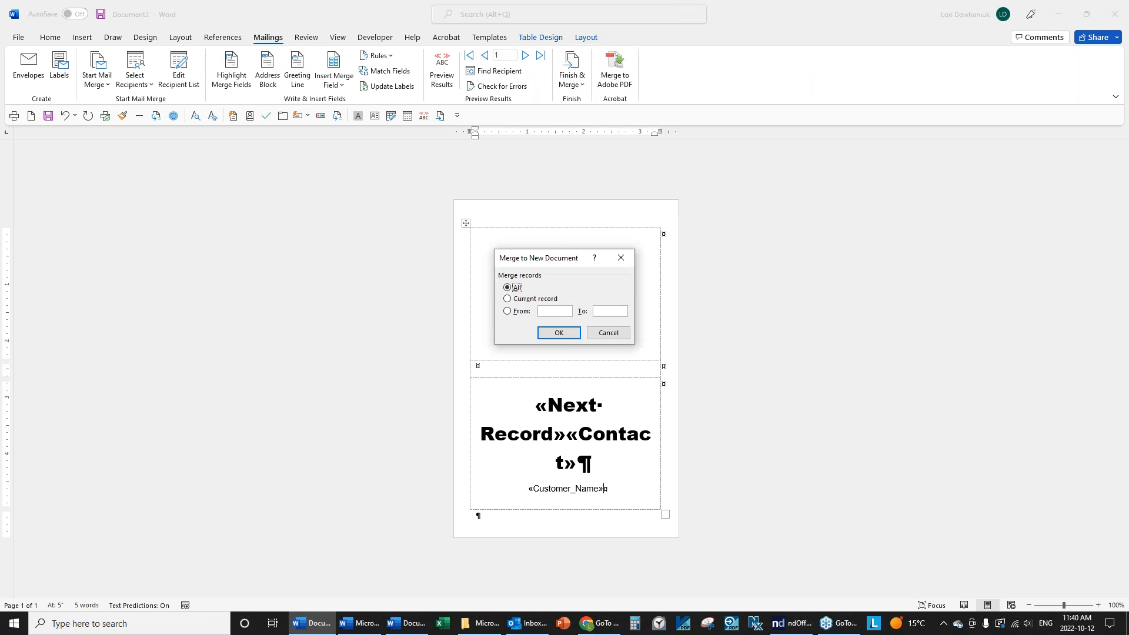
pyautogui.click(558, 332)
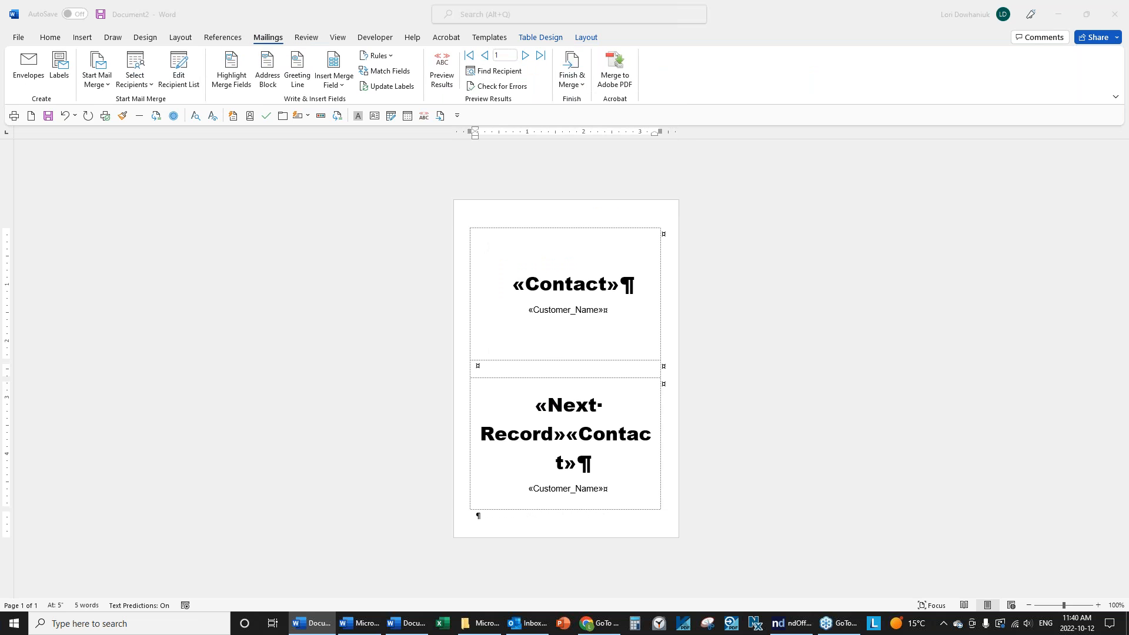
pyautogui.scroll(-8, 740, 317)
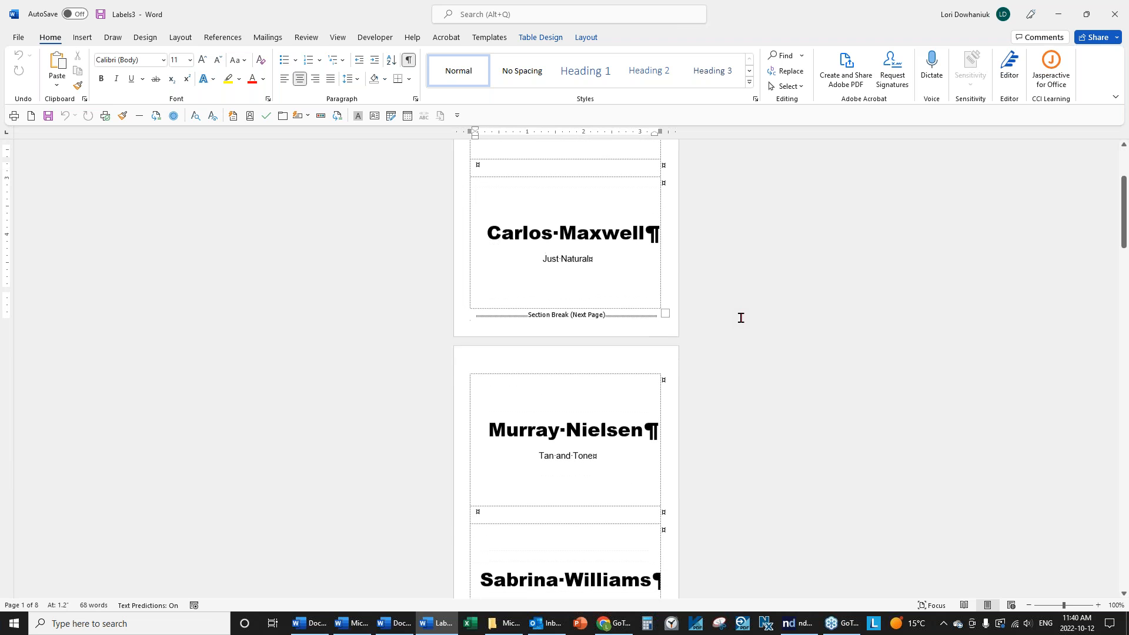
pyautogui.scroll(-15, 741, 317)
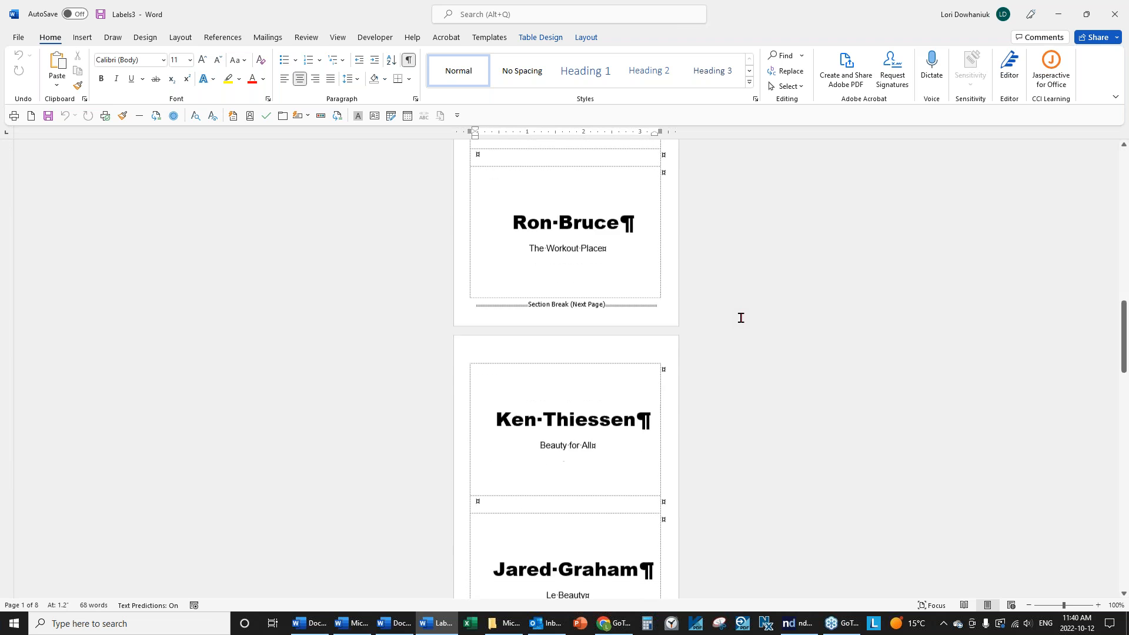
pyautogui.scroll(-15, 741, 319)
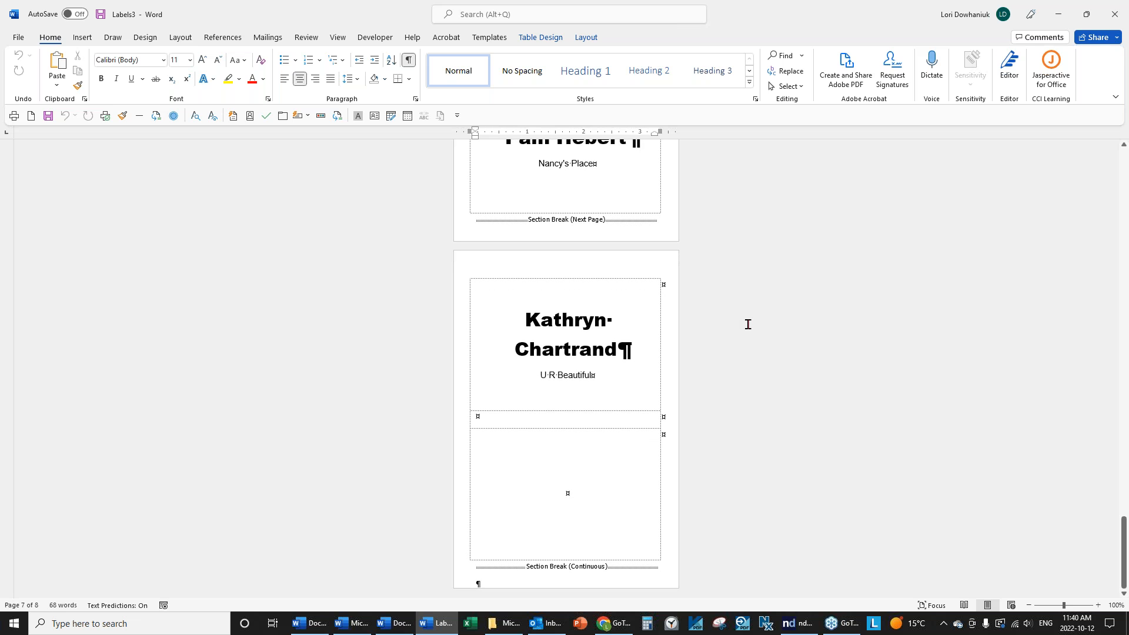
pyautogui.scroll(12, 747, 324)
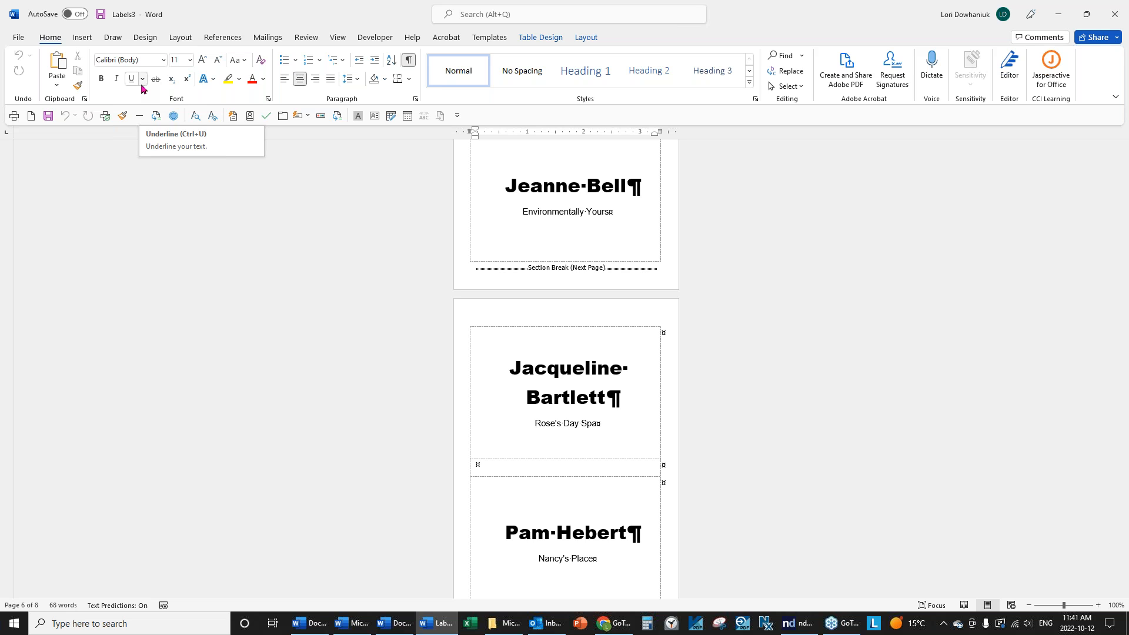
# Close the merged badge document without saving it.
pyautogui.click(18, 37)
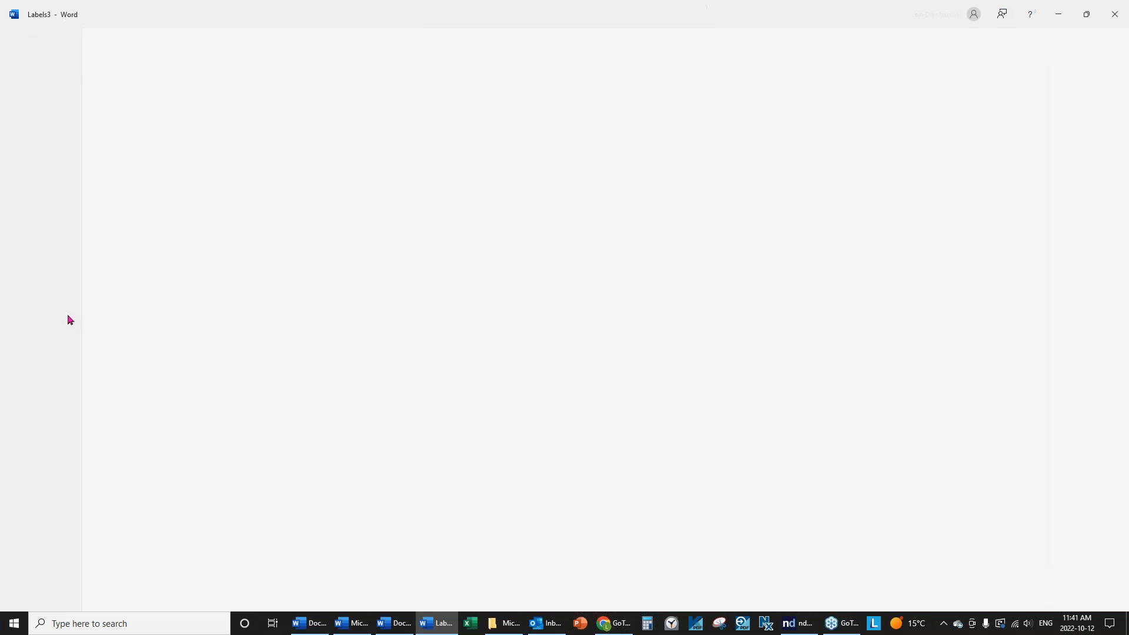
pyautogui.click(33, 349)
pyautogui.click(563, 333)
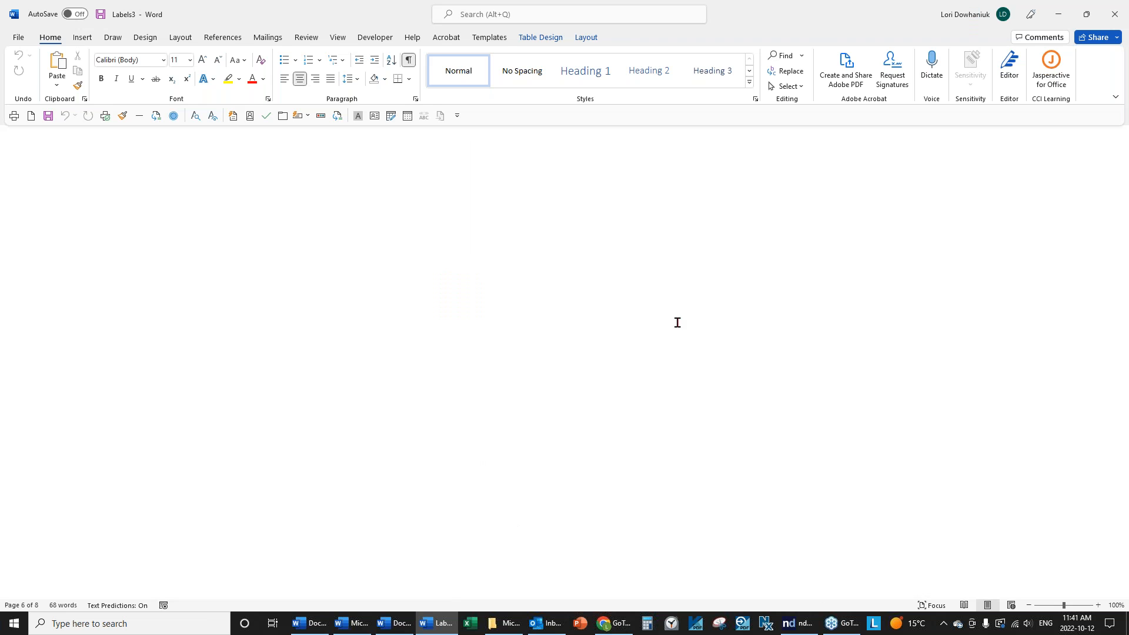
# Save the badge template as Name Tags in the Data folder.
pyautogui.click(18, 37)
pyautogui.press('Escape')
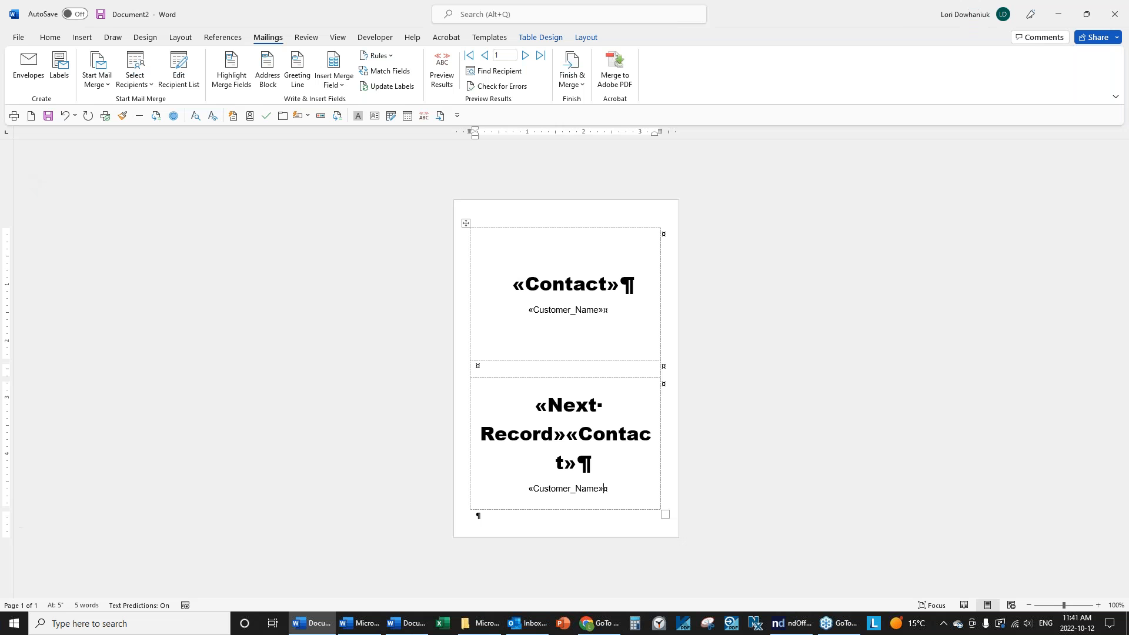
pyautogui.press('F12')
pyautogui.moveTo(214, 166); pyautogui.dragTo(213, 77)
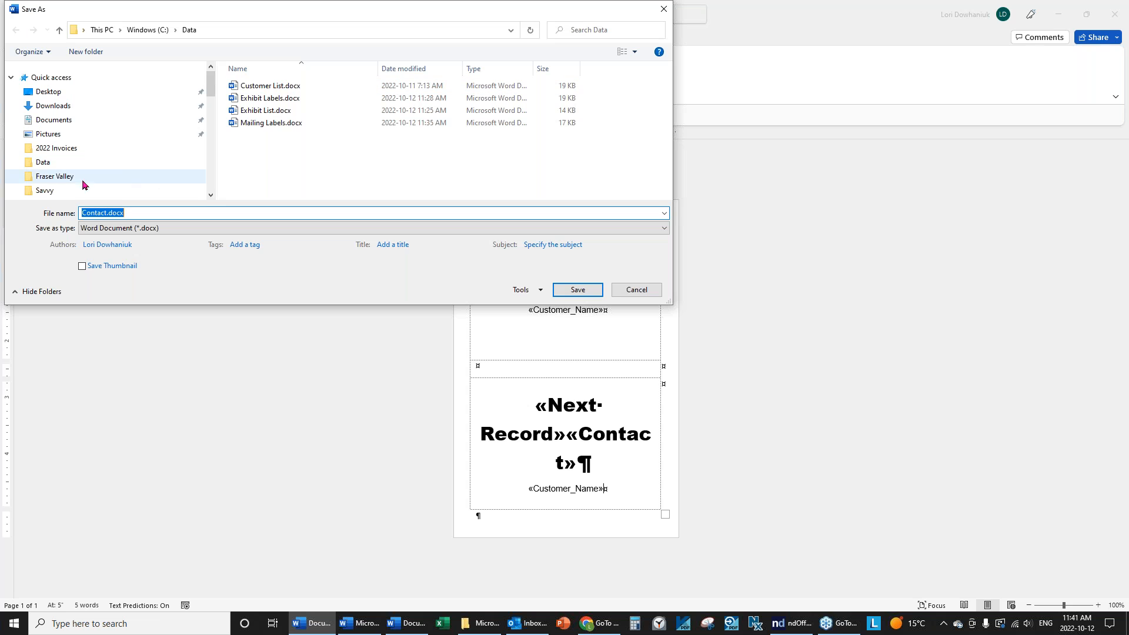
pyautogui.click(39, 166)
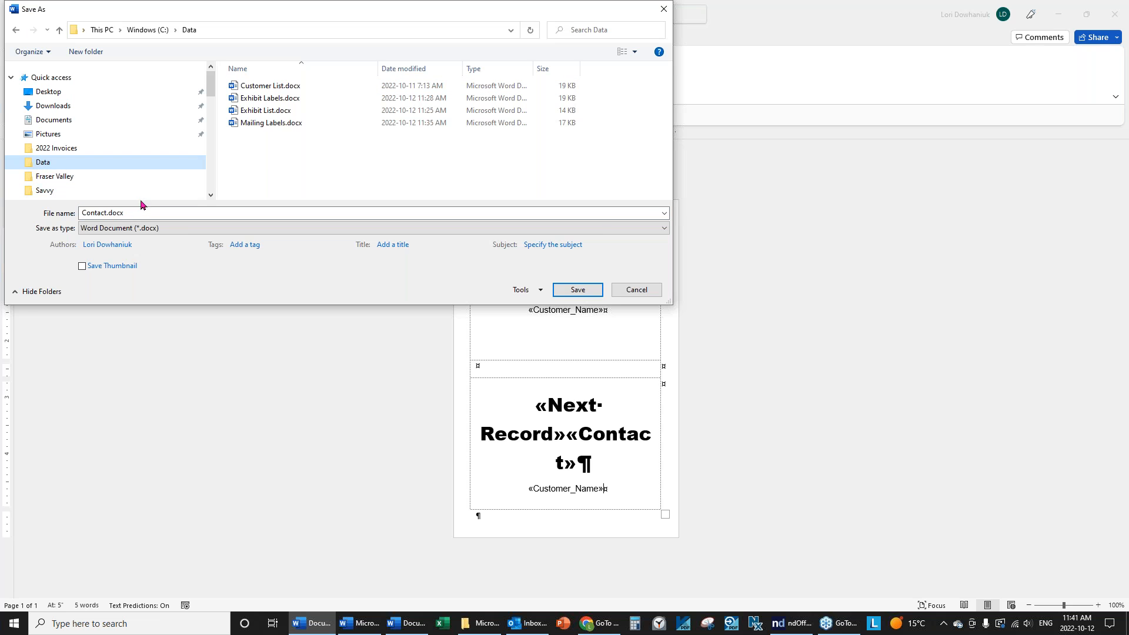
pyautogui.click(131, 215)
pyautogui.write('Name Tags')
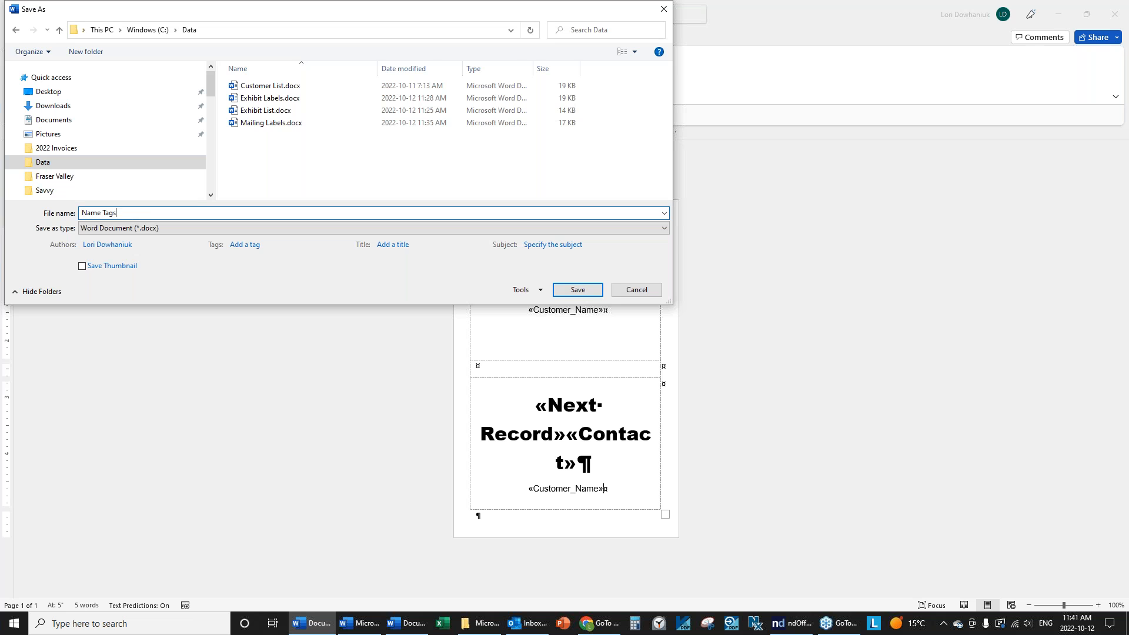
pyautogui.press('Return')
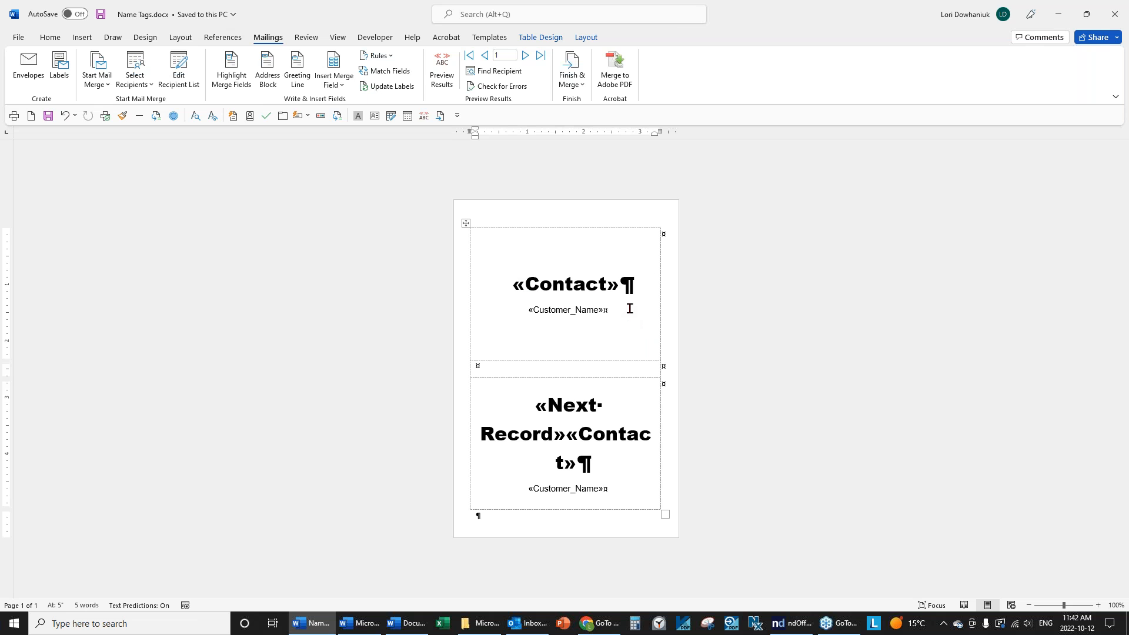
# Insert a right-aligned Merge Record # field two lines below «Customer_Name» in the first badge.
pyautogui.click(652, 350)
pyautogui.press('Return')
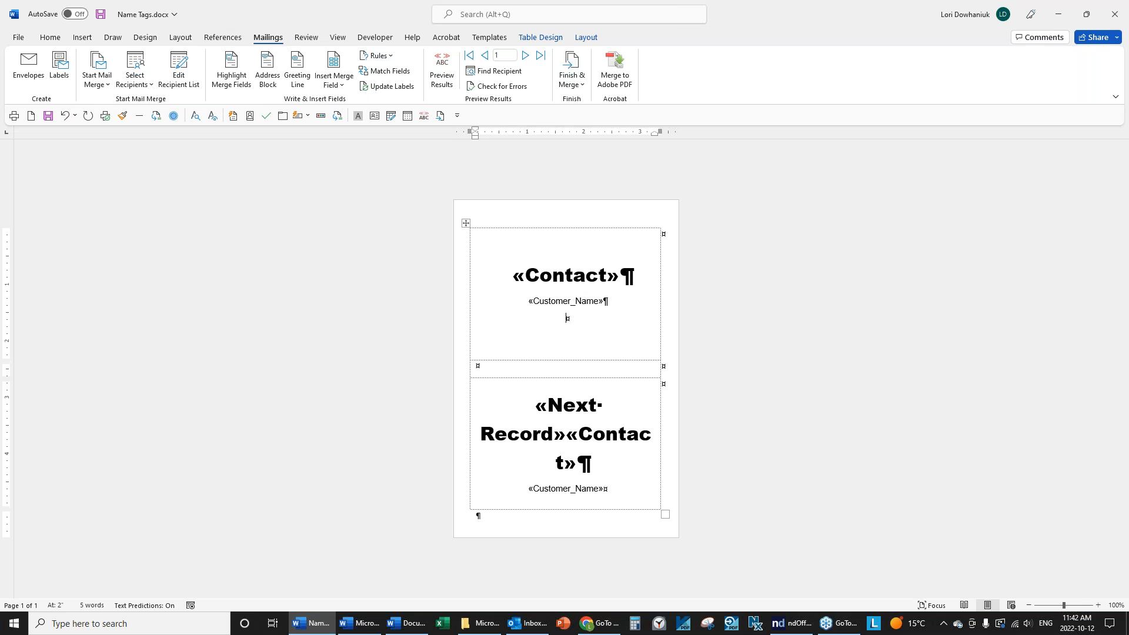
pyautogui.click(50, 38)
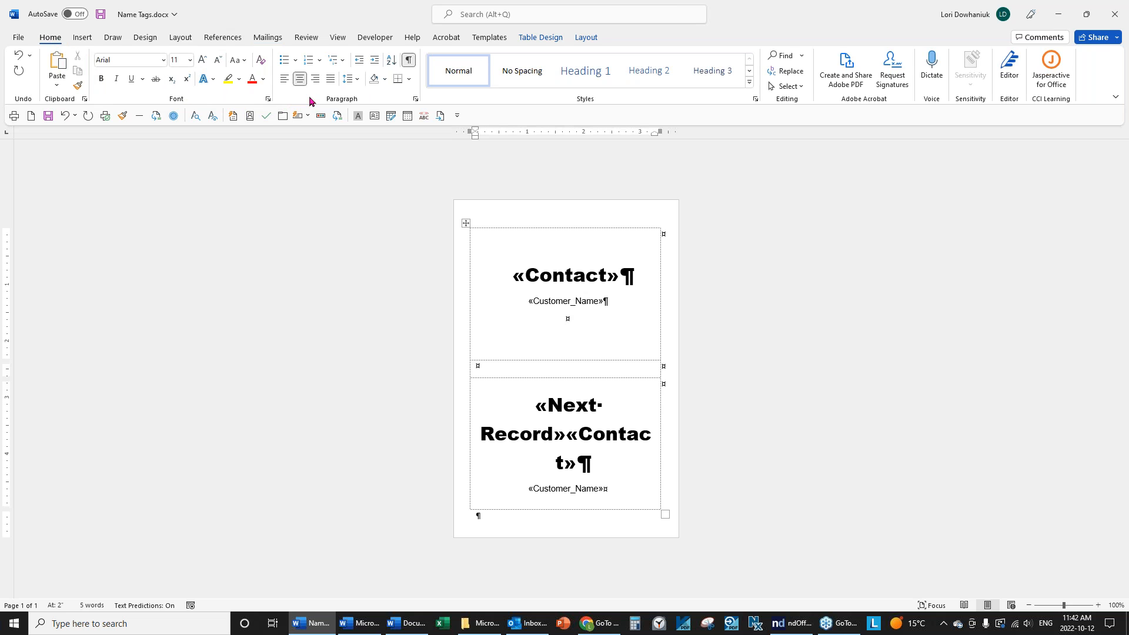
pyautogui.click(315, 78)
pyautogui.click(262, 42)
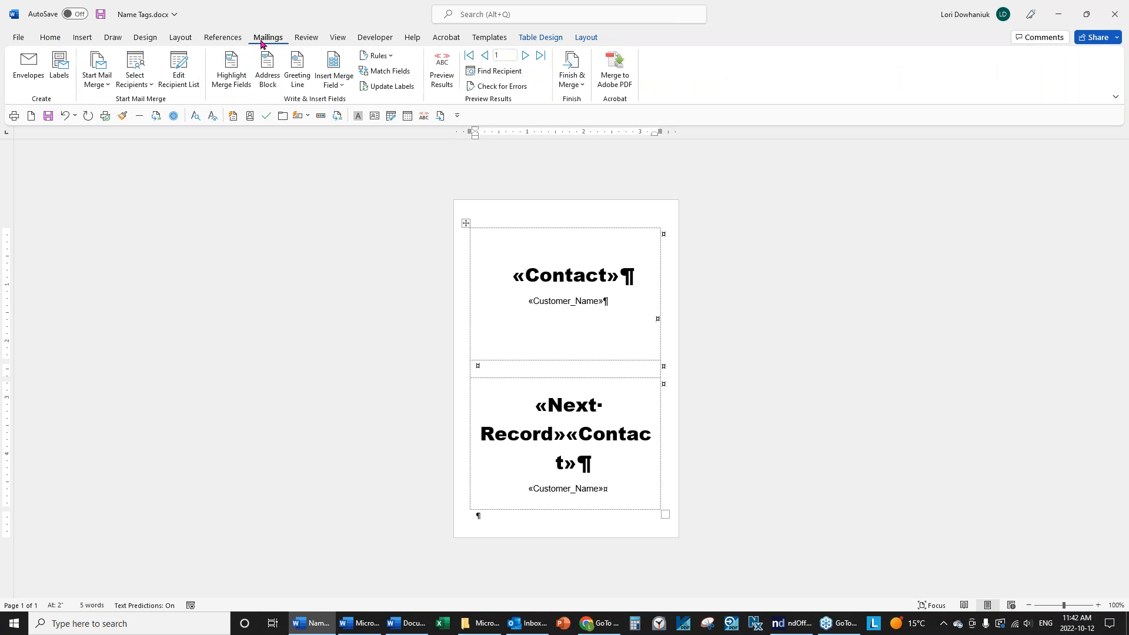
pyautogui.click(395, 59)
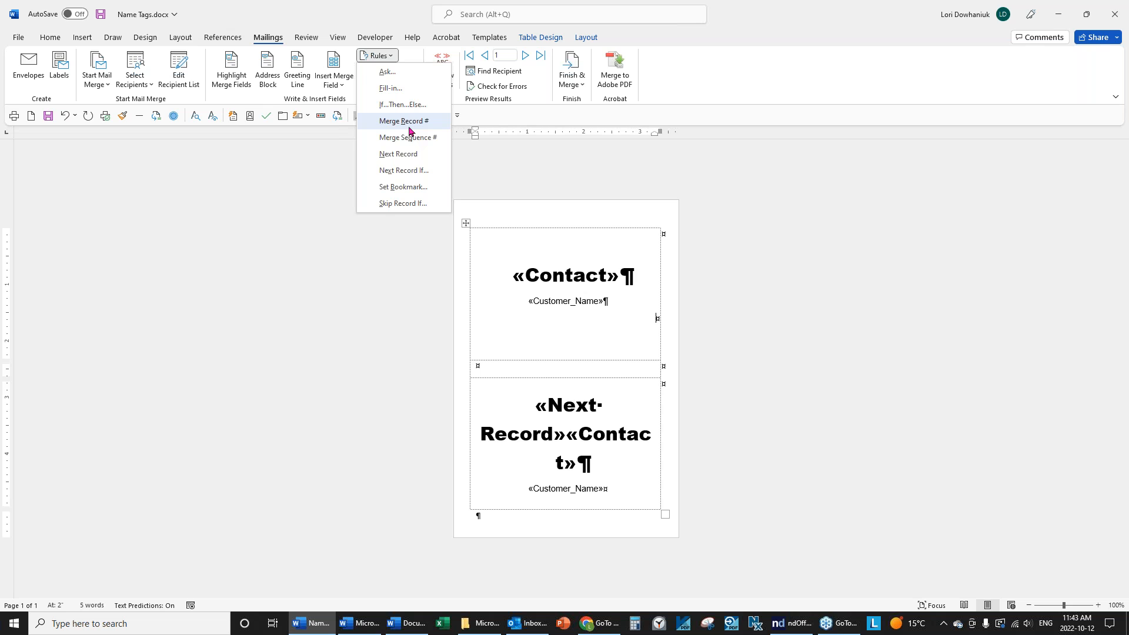
pyautogui.click(410, 122)
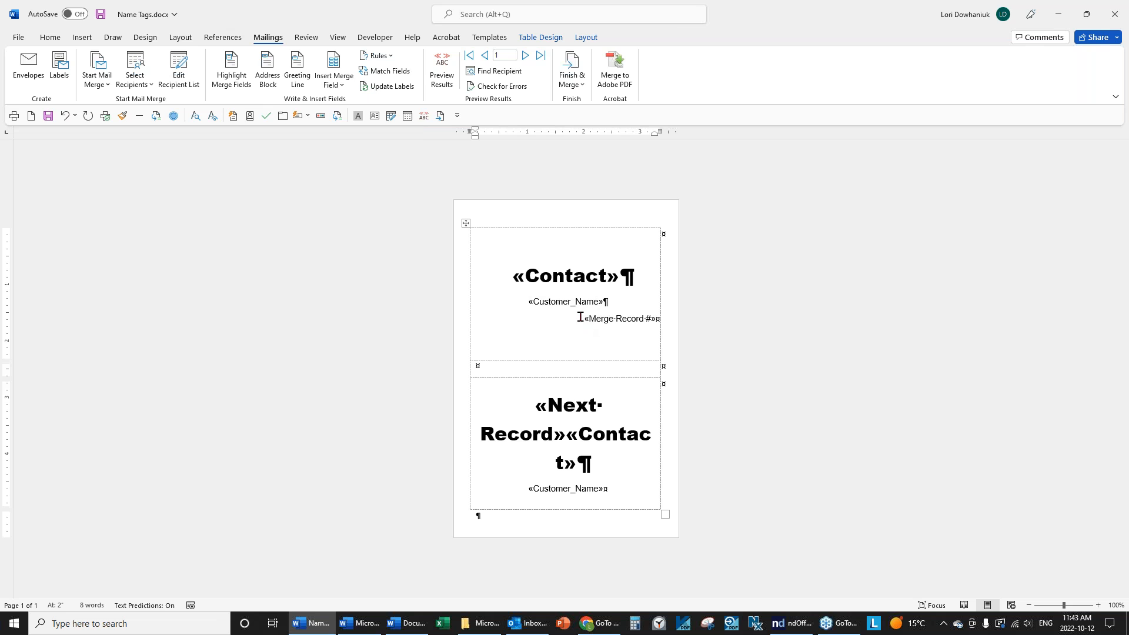
pyautogui.moveTo(581, 315); pyautogui.dragTo(668, 314)
pyautogui.press('Return')
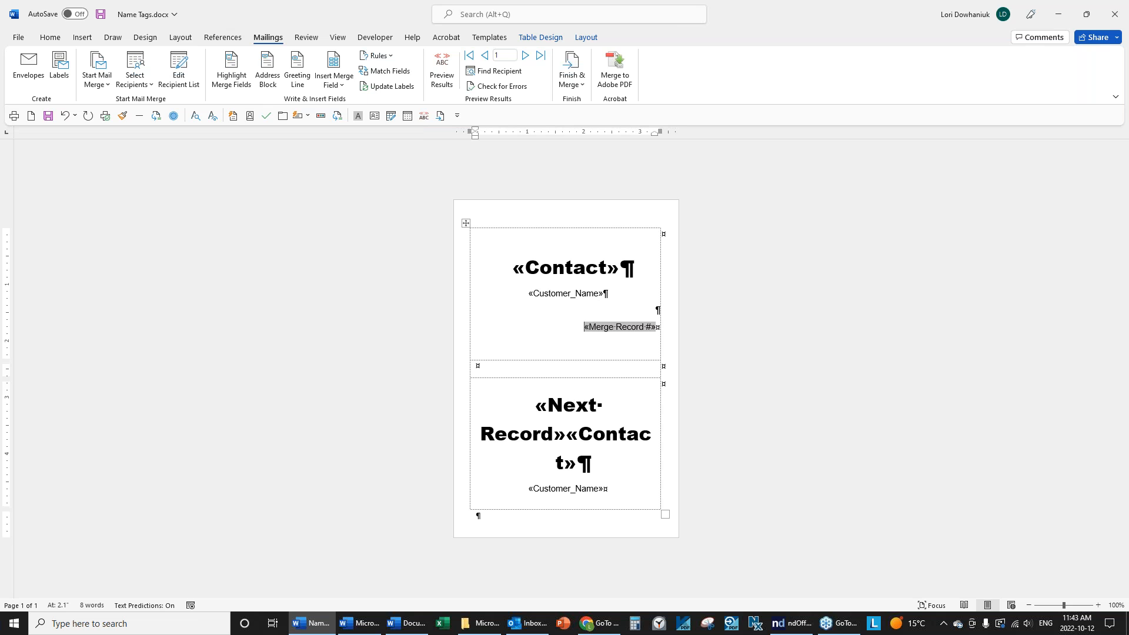
pyautogui.press('Return')
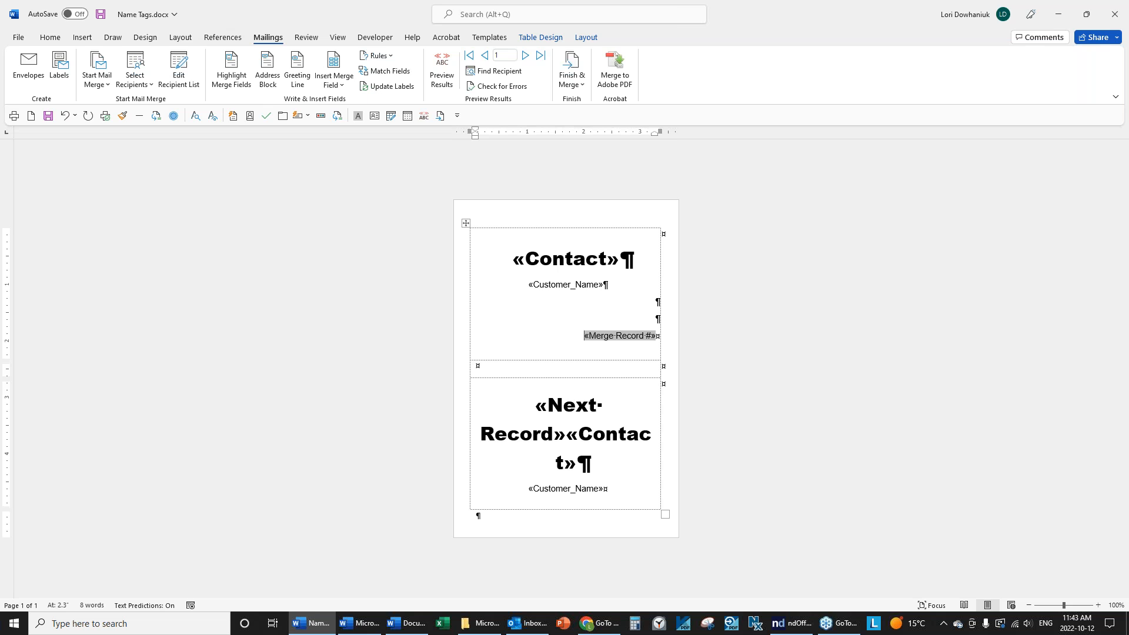
# Preview the badges with recipient data and delete the empty lines below the company name.
pyautogui.click(503, 260)
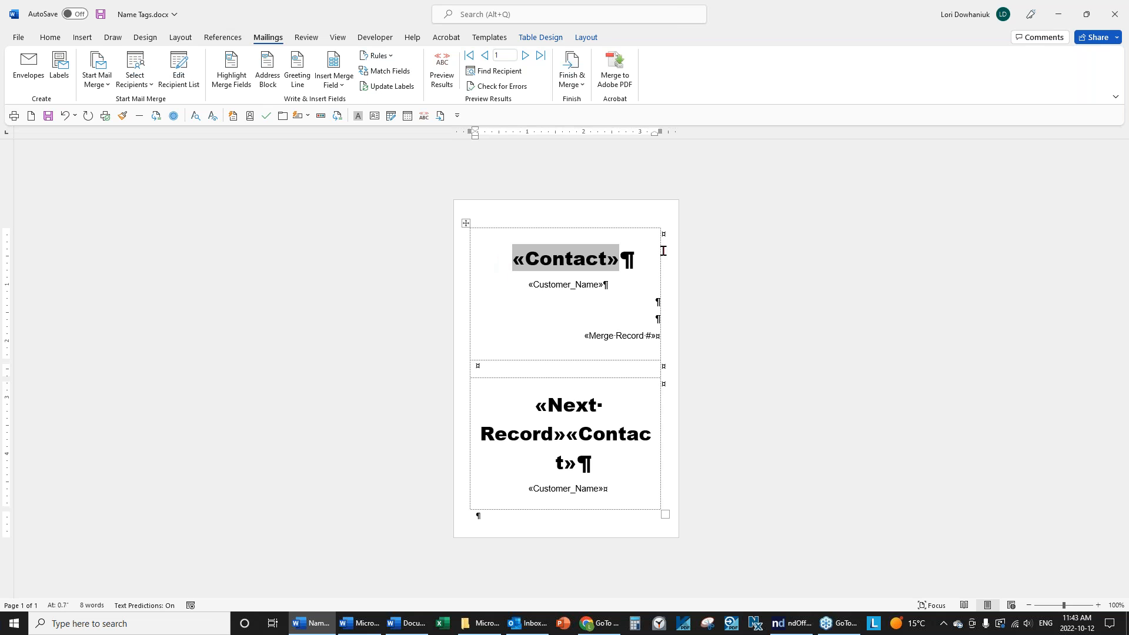
pyautogui.press('Return')
pyautogui.hotkey('ctrl', 'z')
pyautogui.click(646, 302)
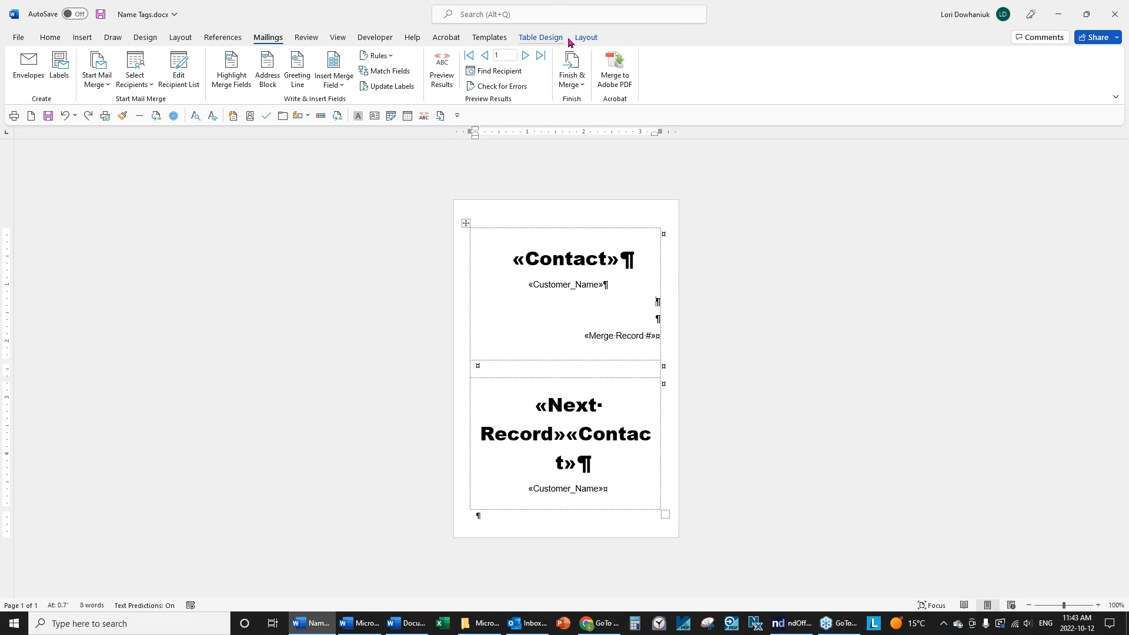
pyautogui.click(442, 69)
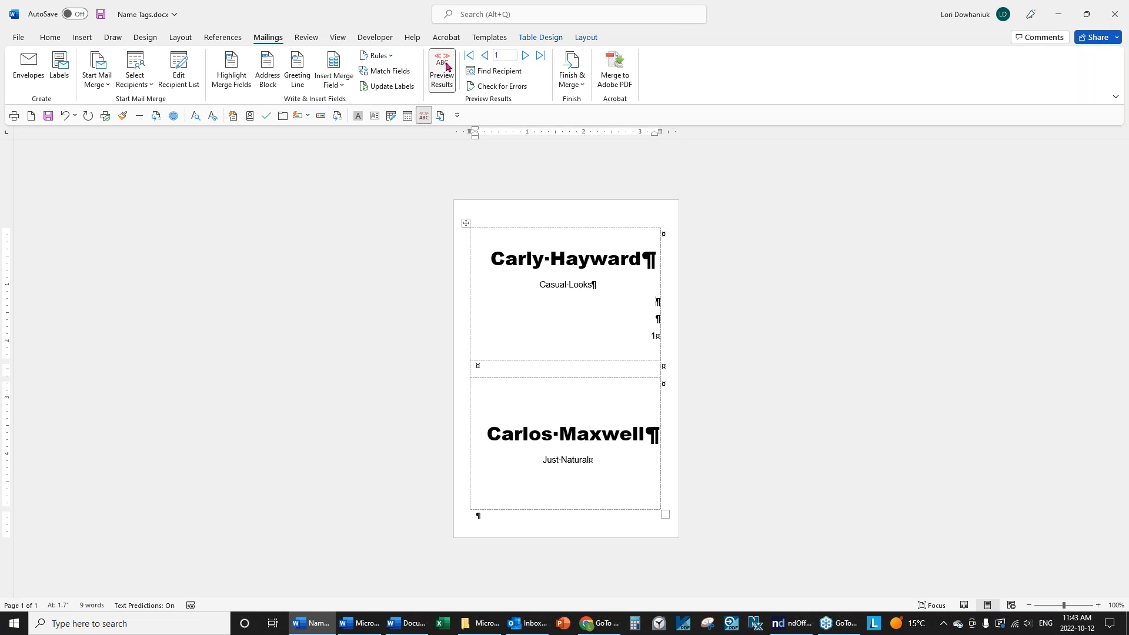
pyautogui.press('Delete')
pyautogui.press('Delete')
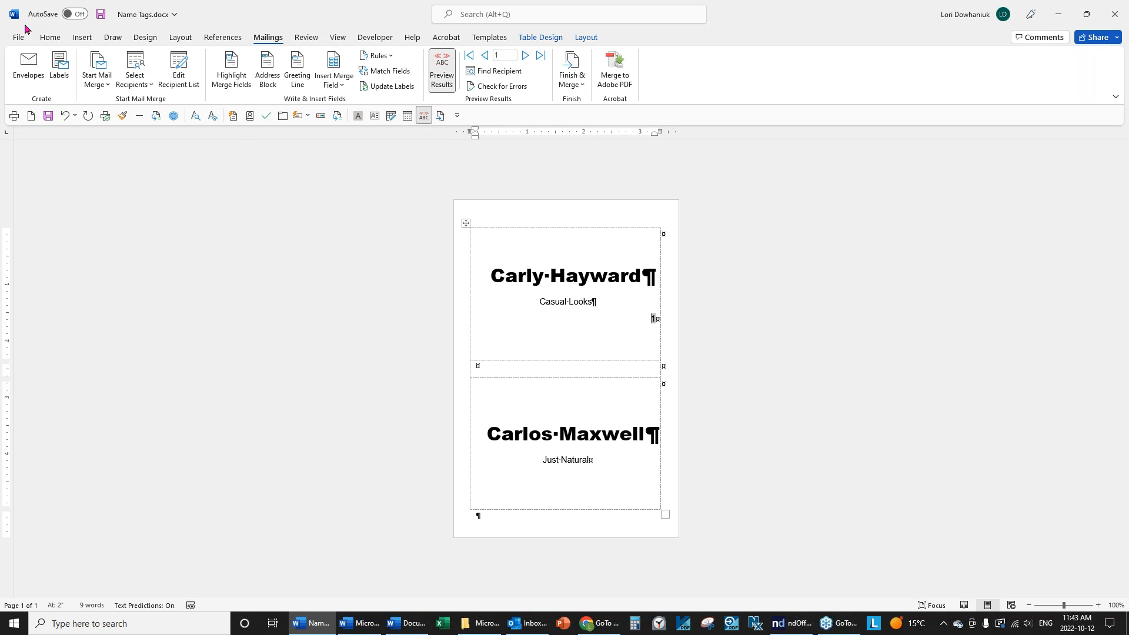
# Give the name paragraph 48 pt of spacing before.
pyautogui.click(49, 38)
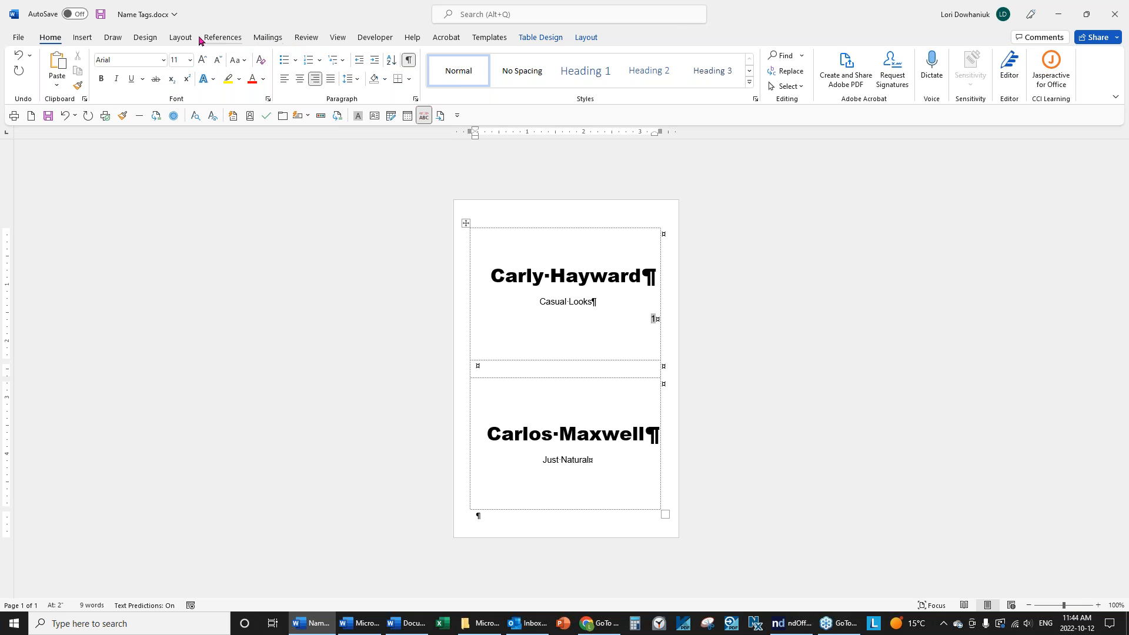
pyautogui.click(180, 37)
pyautogui.click(368, 68)
pyautogui.click(368, 68)
pyautogui.click(368, 68)
pyautogui.click(367, 68)
pyautogui.click(368, 69)
pyautogui.click(368, 69)
pyautogui.click(369, 69)
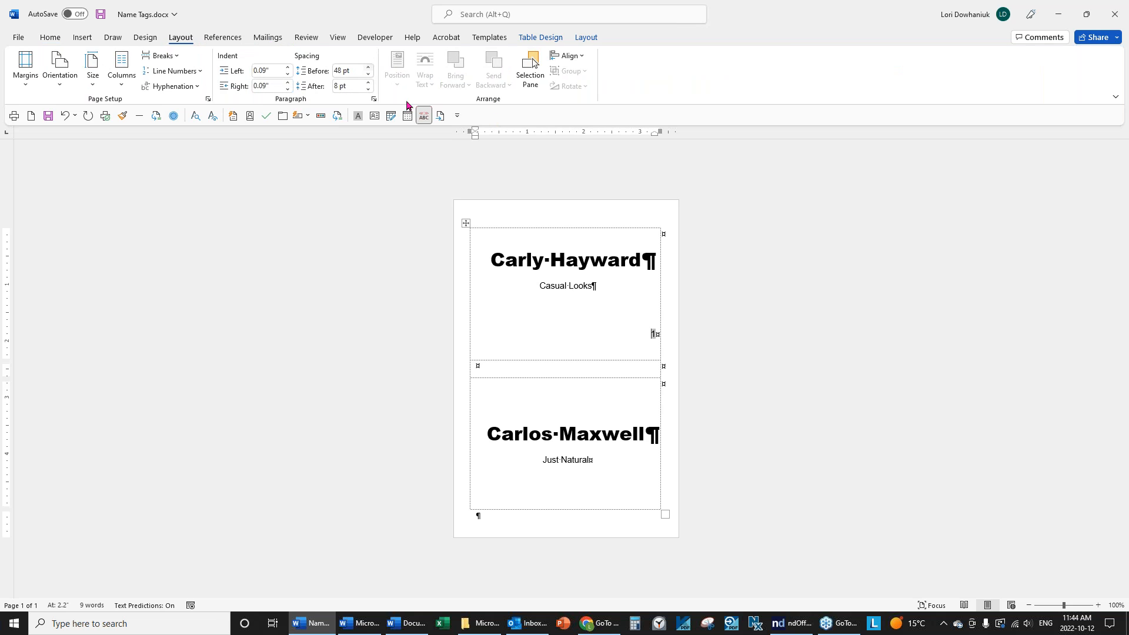
pyautogui.click(591, 260)
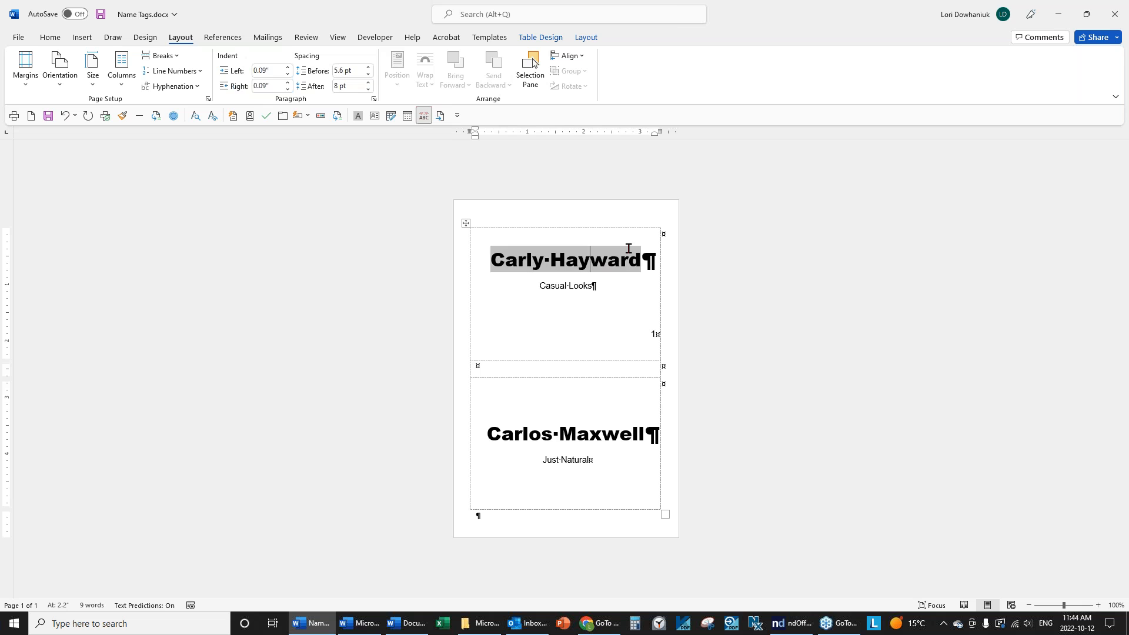
pyautogui.click(369, 68)
pyautogui.click(369, 68)
pyautogui.click(369, 68)
pyautogui.click(369, 68)
pyautogui.click(369, 68)
pyautogui.click(368, 68)
pyautogui.click(369, 68)
pyautogui.click(369, 69)
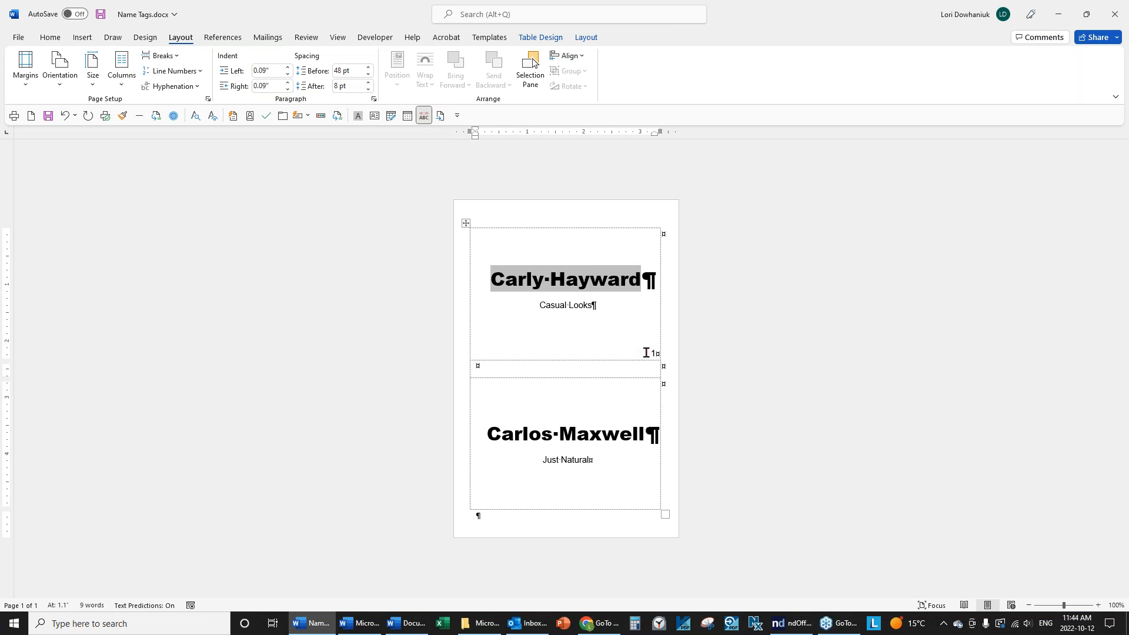
# Make the record number 1 a 9 pt font size.
pyautogui.moveTo(646, 353); pyautogui.dragTo(683, 353)
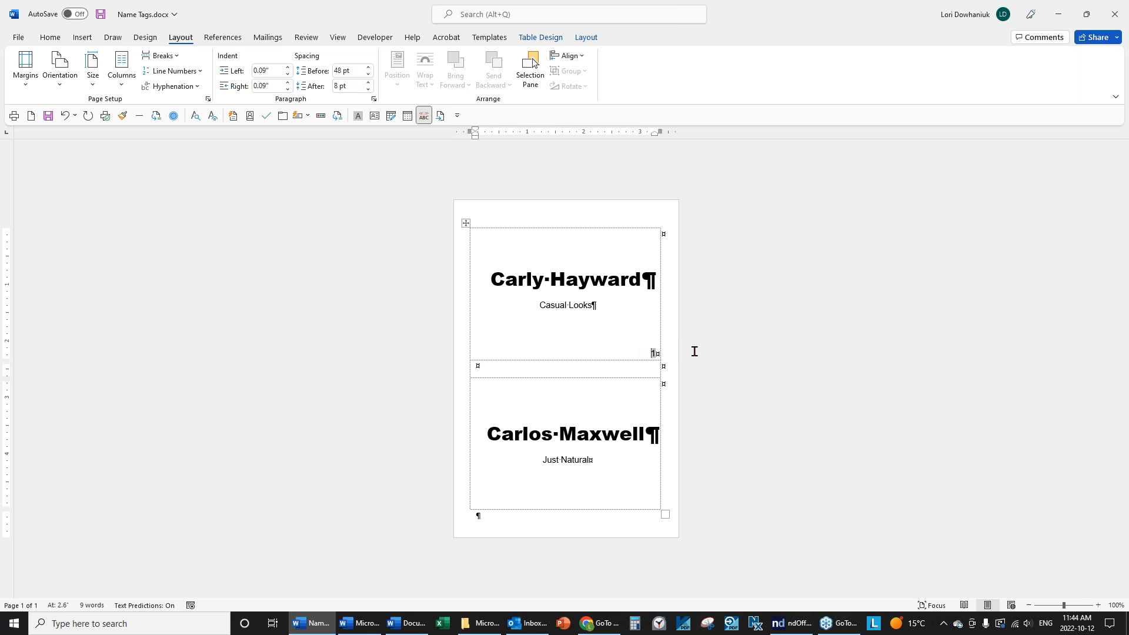
pyautogui.click(49, 37)
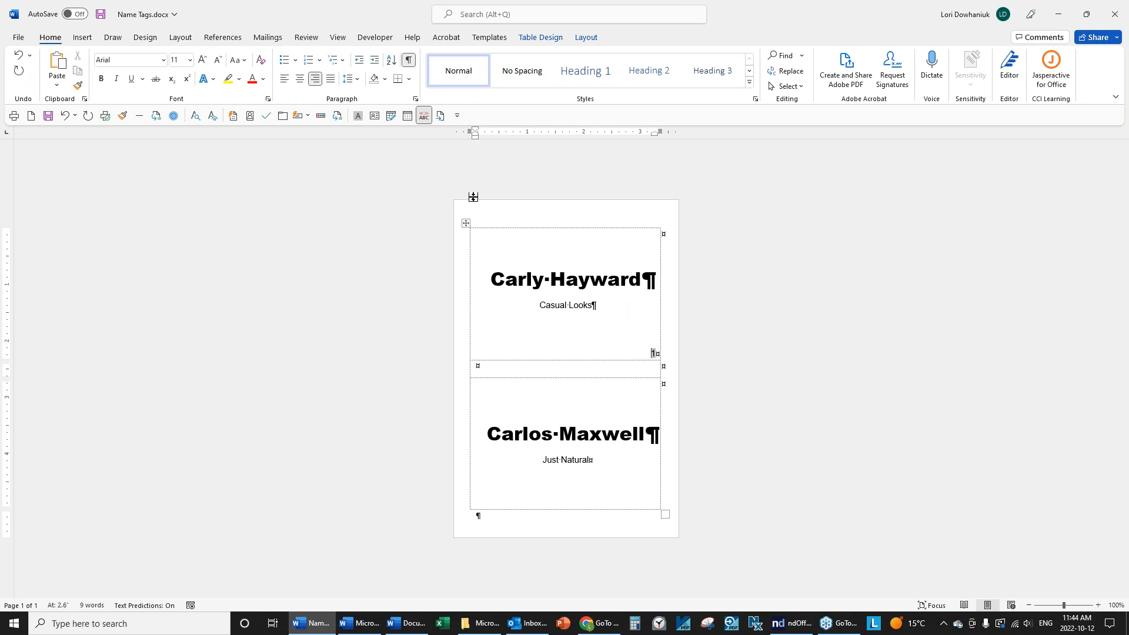
pyautogui.moveTo(647, 355); pyautogui.dragTo(656, 358)
pyautogui.click(190, 60)
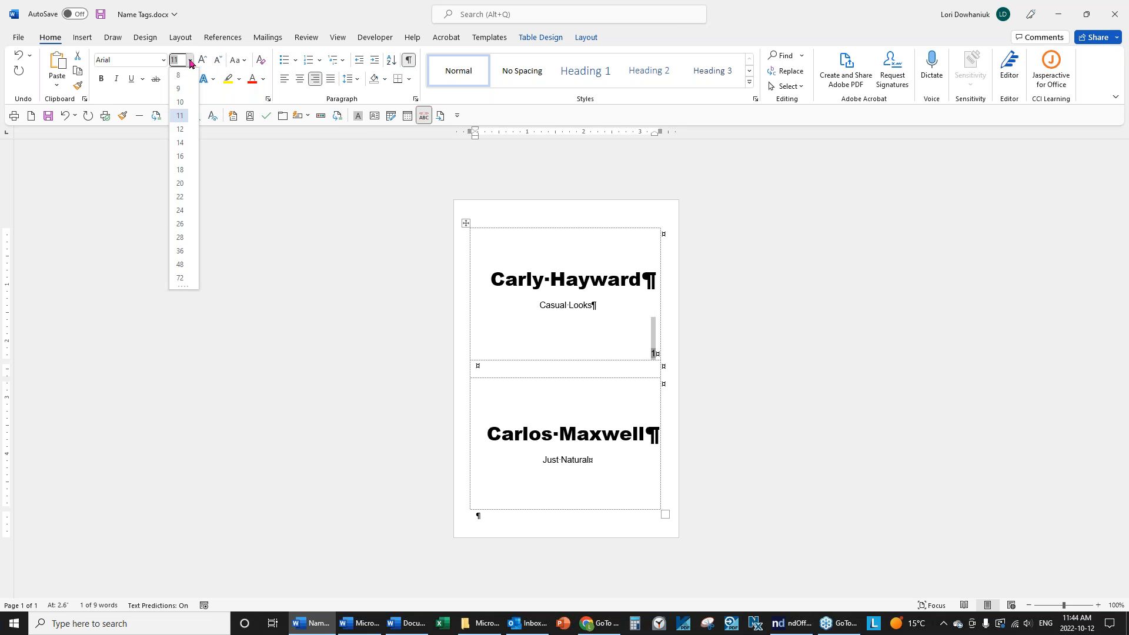
pyautogui.click(181, 89)
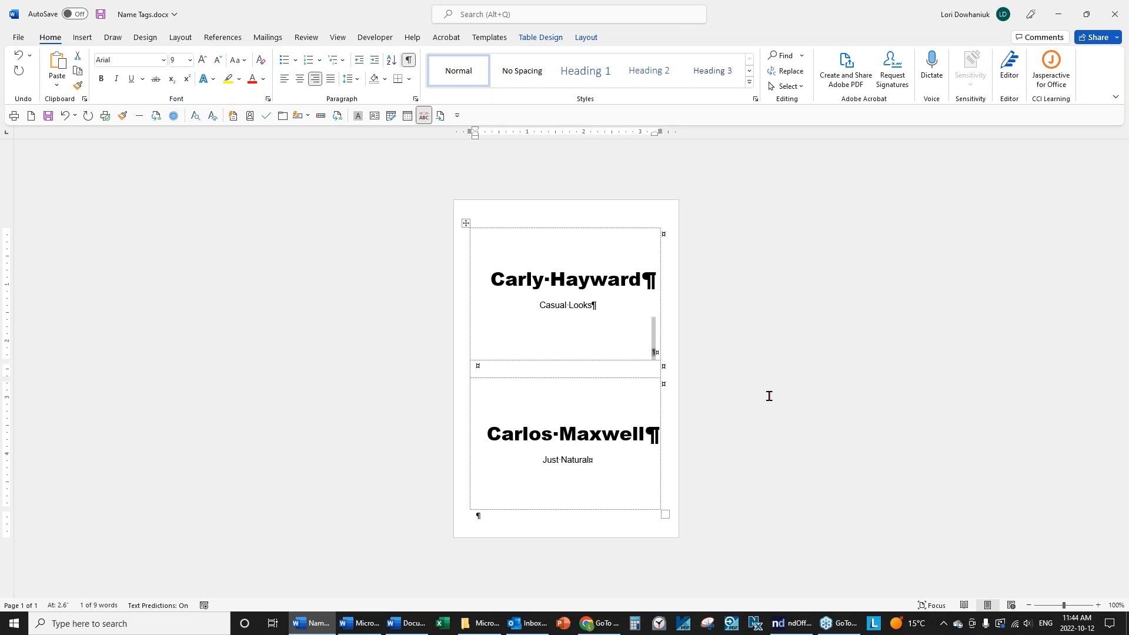
pyautogui.click(647, 355)
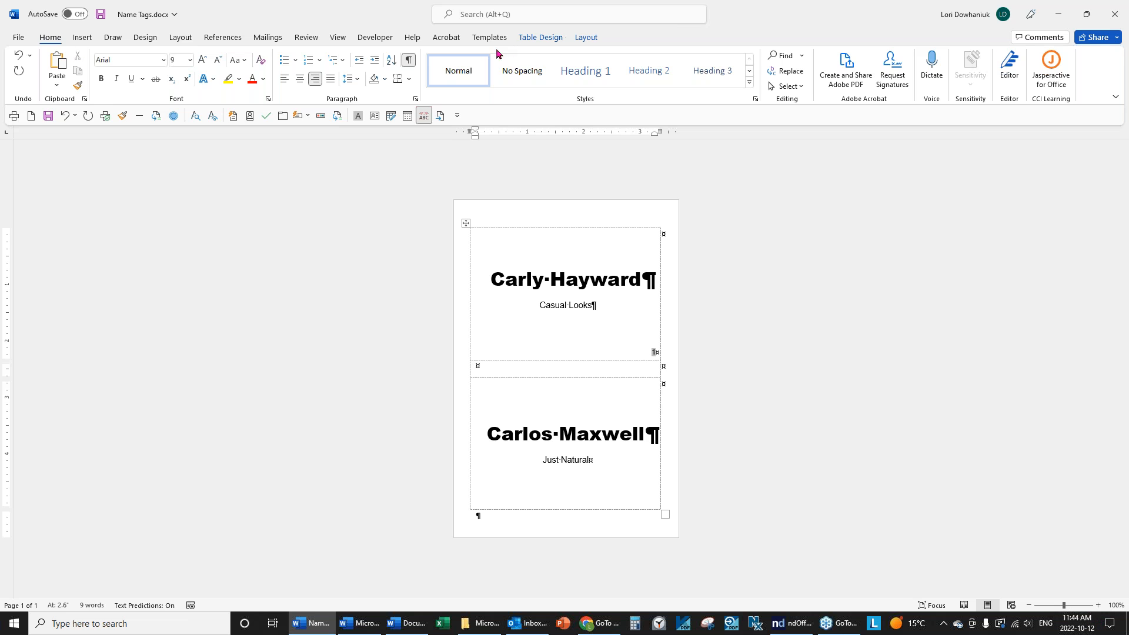
# Update all labels from the first badge, refresh the recipient preview, and bring up Finish & Merge.
pyautogui.click(267, 39)
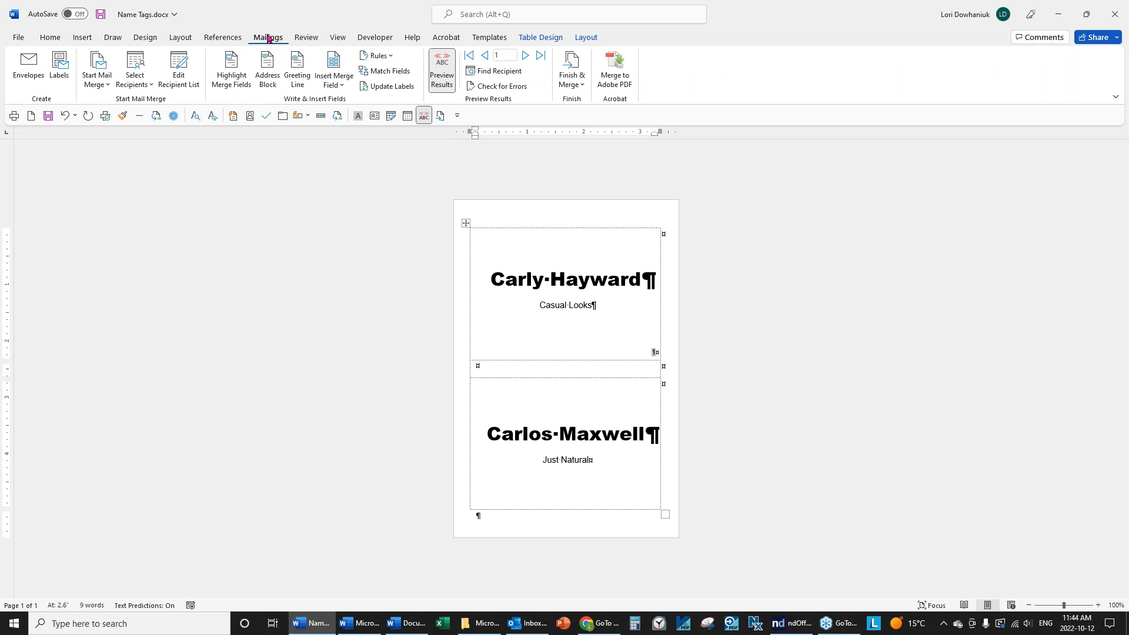
pyautogui.click(391, 87)
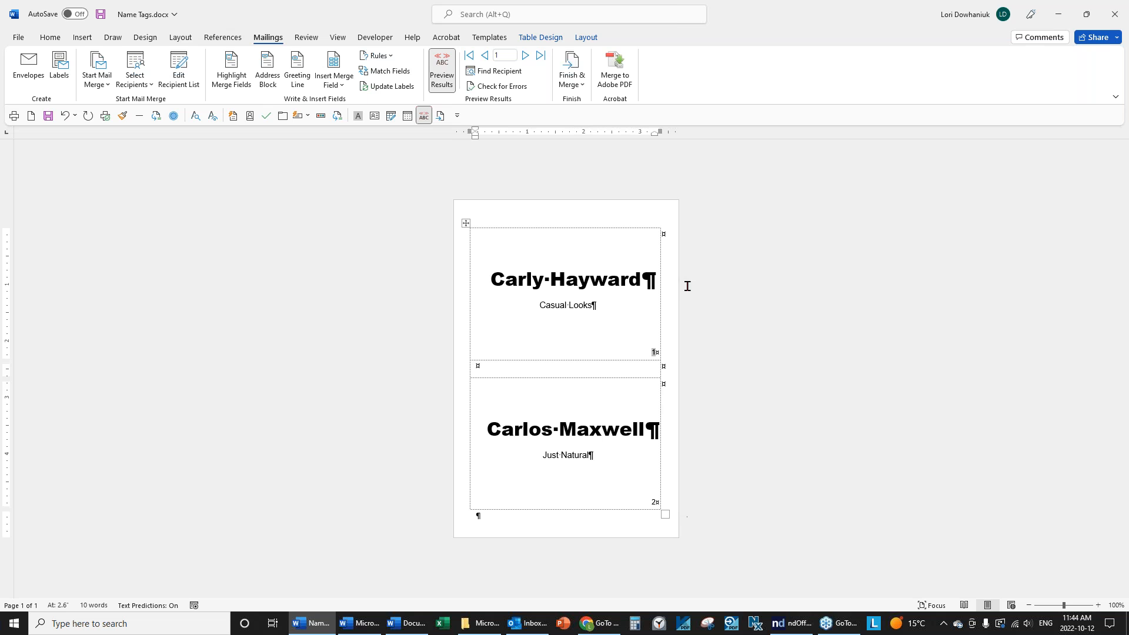
pyautogui.click(441, 59)
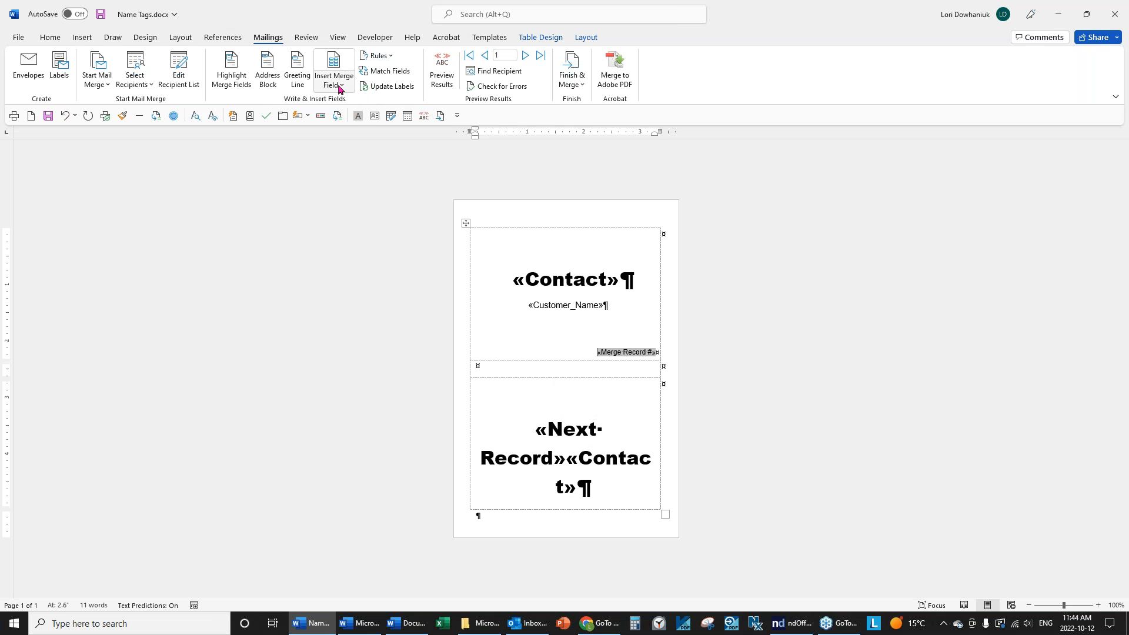
pyautogui.click(442, 70)
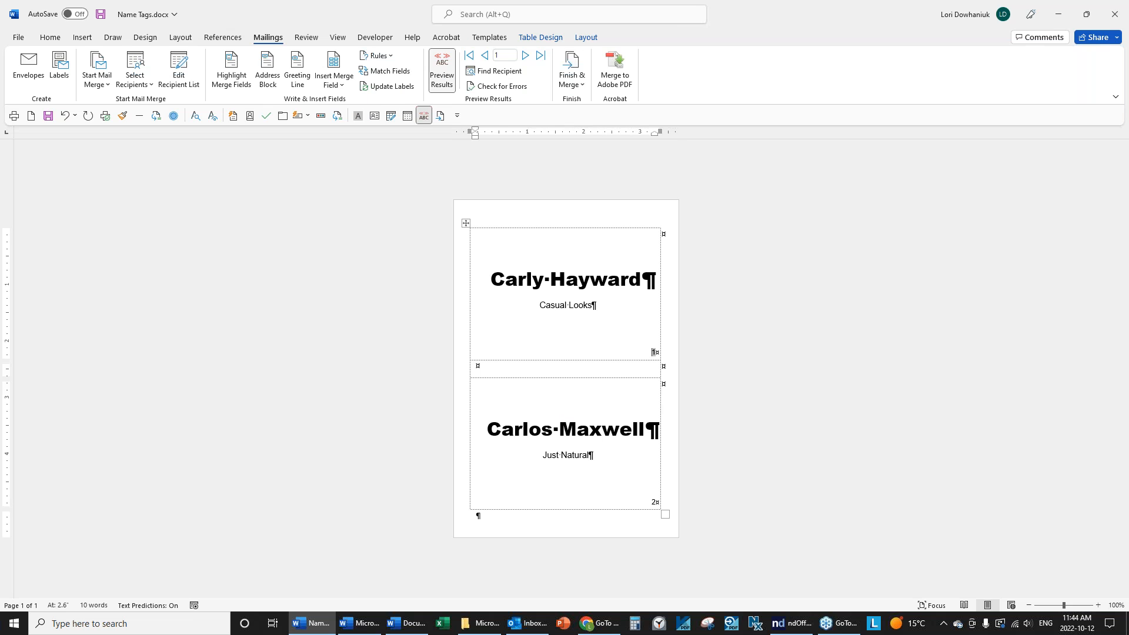
pyautogui.click(580, 92)
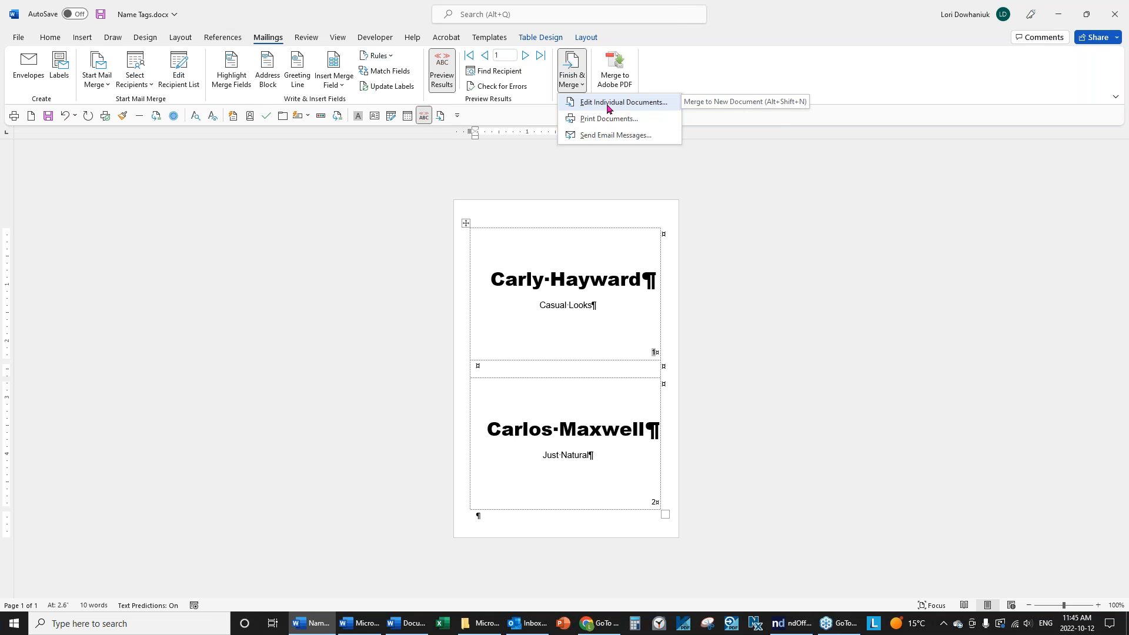
pyautogui.click(608, 107)
pyautogui.click(557, 333)
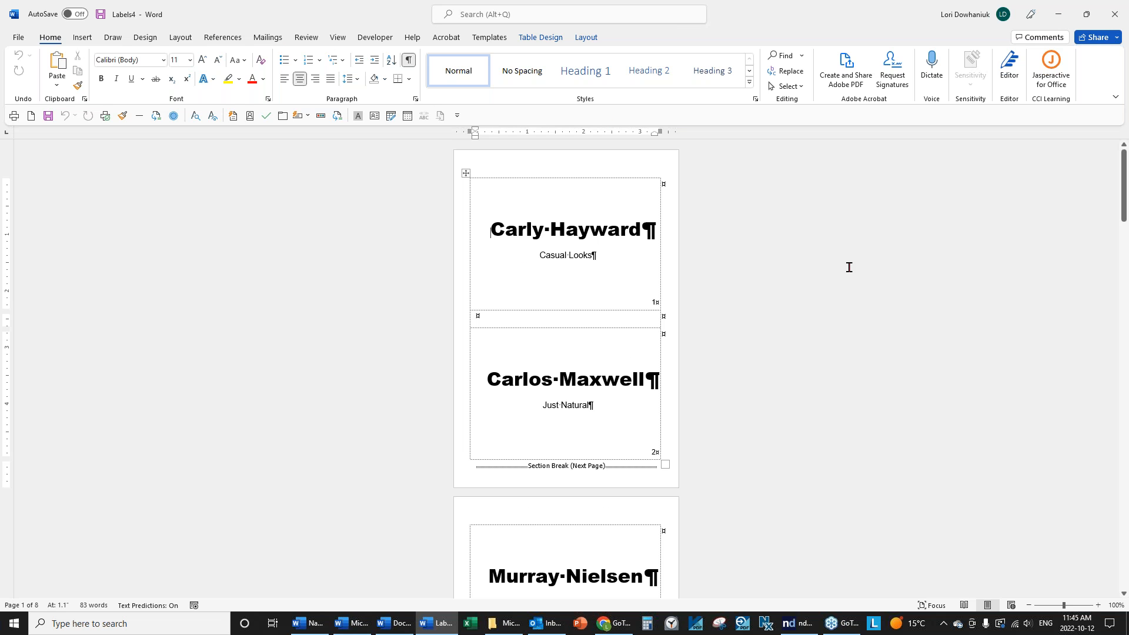
pyautogui.scroll(-15, 807, 254)
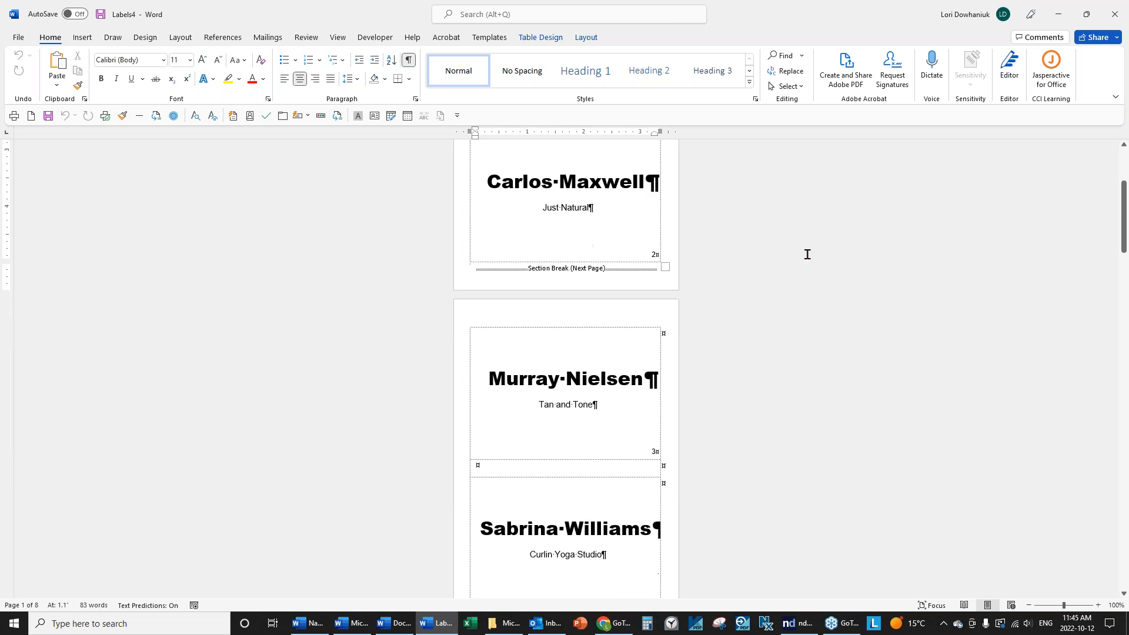
pyautogui.scroll(-15, 566, 364)
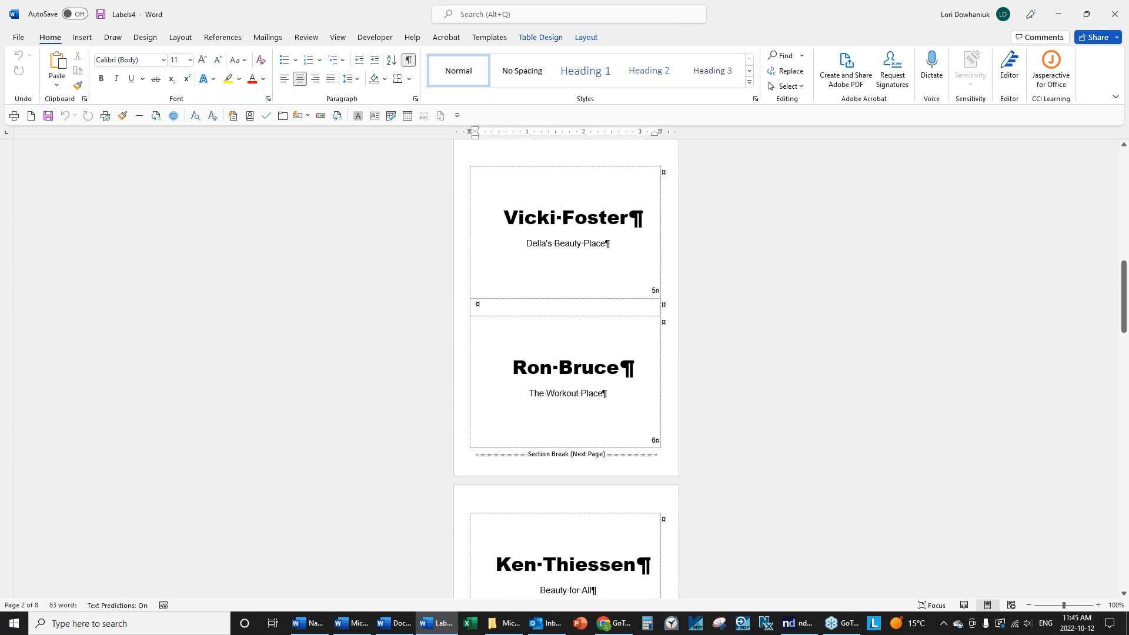
pyautogui.scroll(-15, 565, 365)
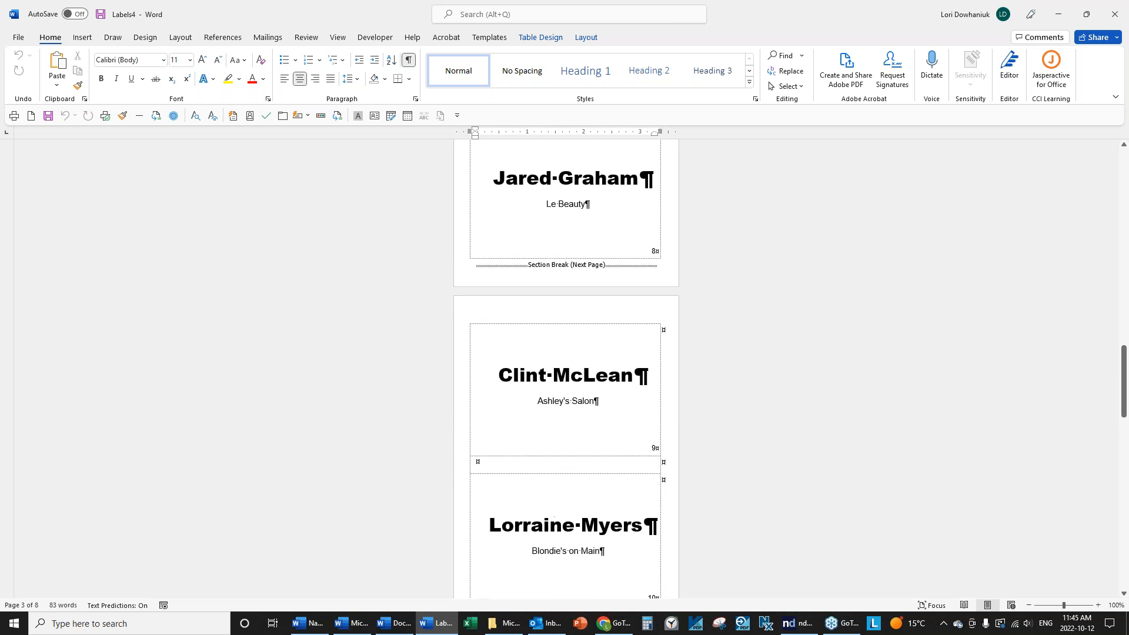
pyautogui.scroll(-10, 806, 251)
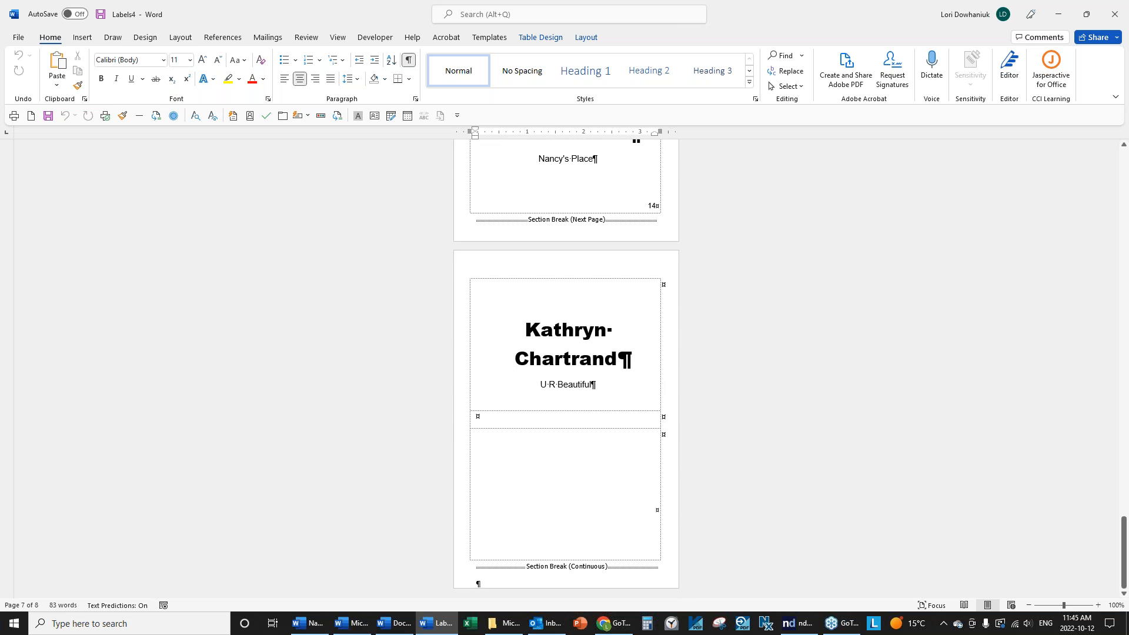
pyautogui.scroll(3, 565, 364)
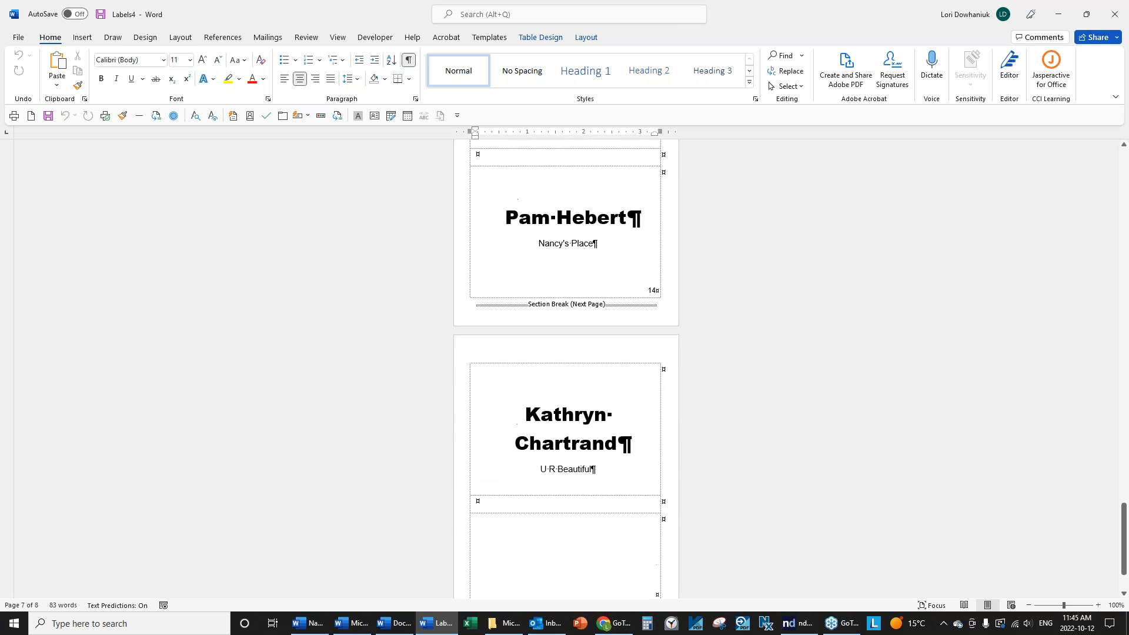
pyautogui.scroll(-2, 642, 411)
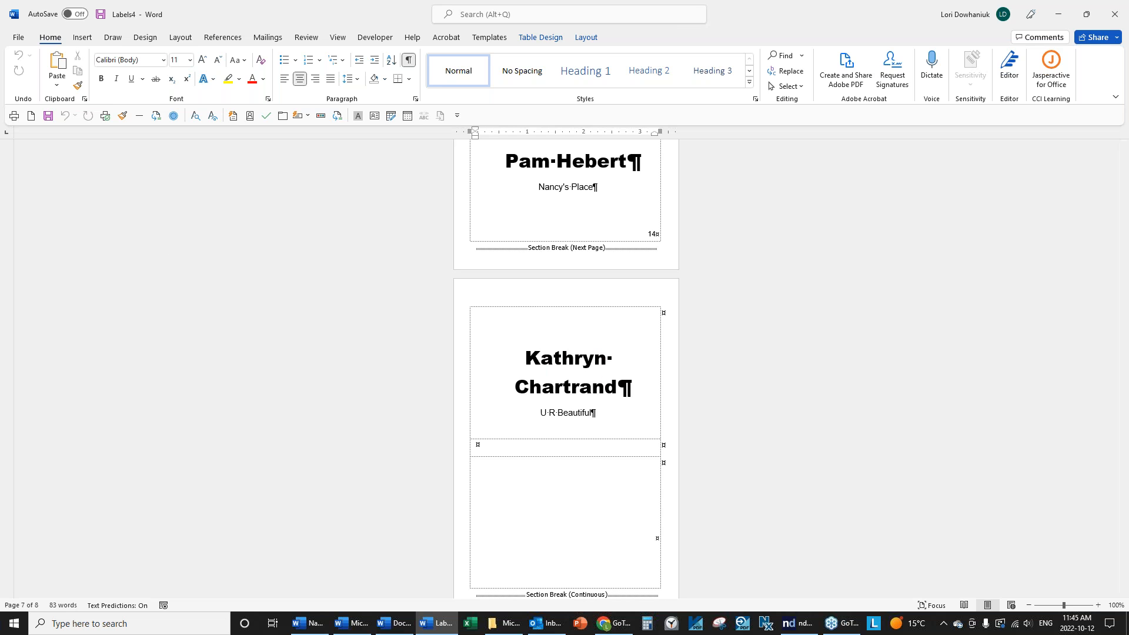
pyautogui.click(17, 38)
# Close Labels4 and switch Name Tags back to showing merge field codes.
pyautogui.click(34, 346)
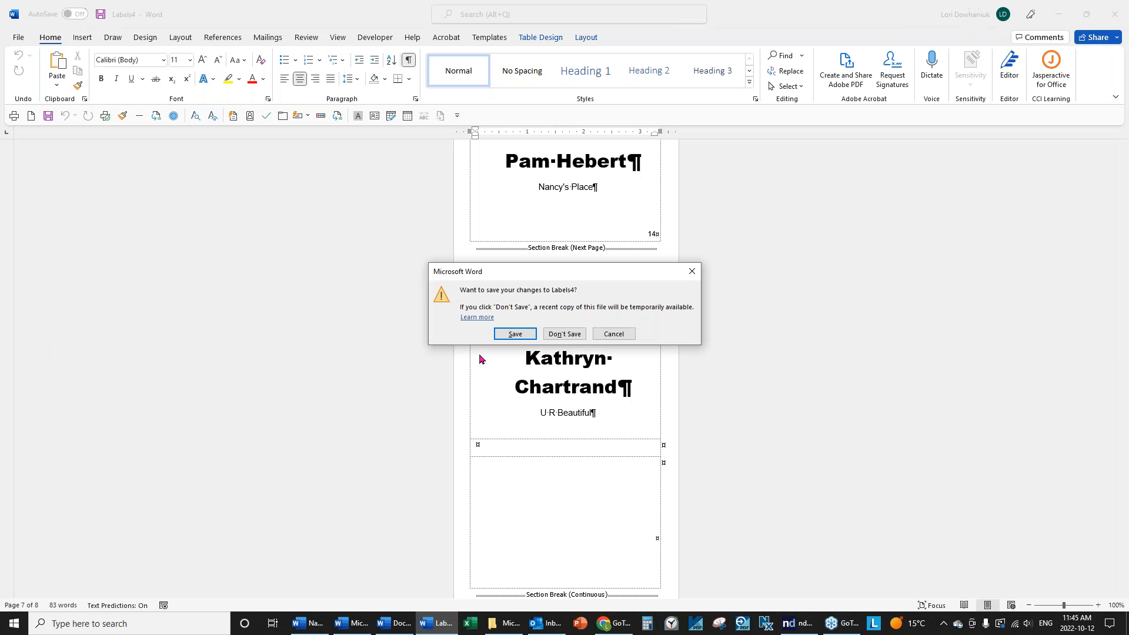
pyautogui.click(583, 333)
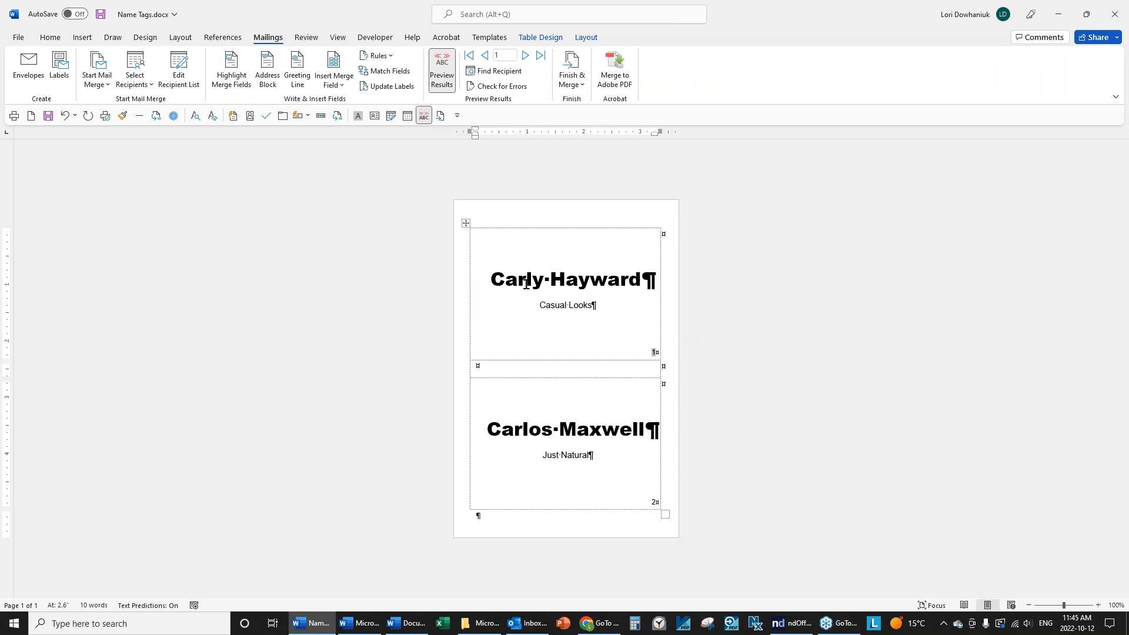
pyautogui.click(489, 280)
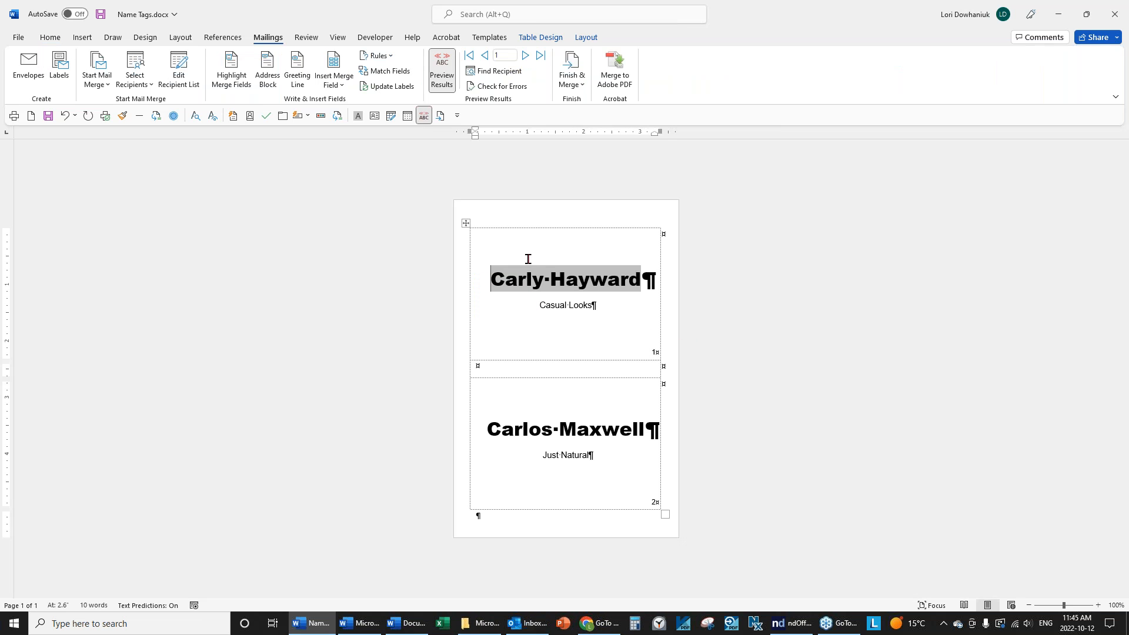
pyautogui.click(442, 68)
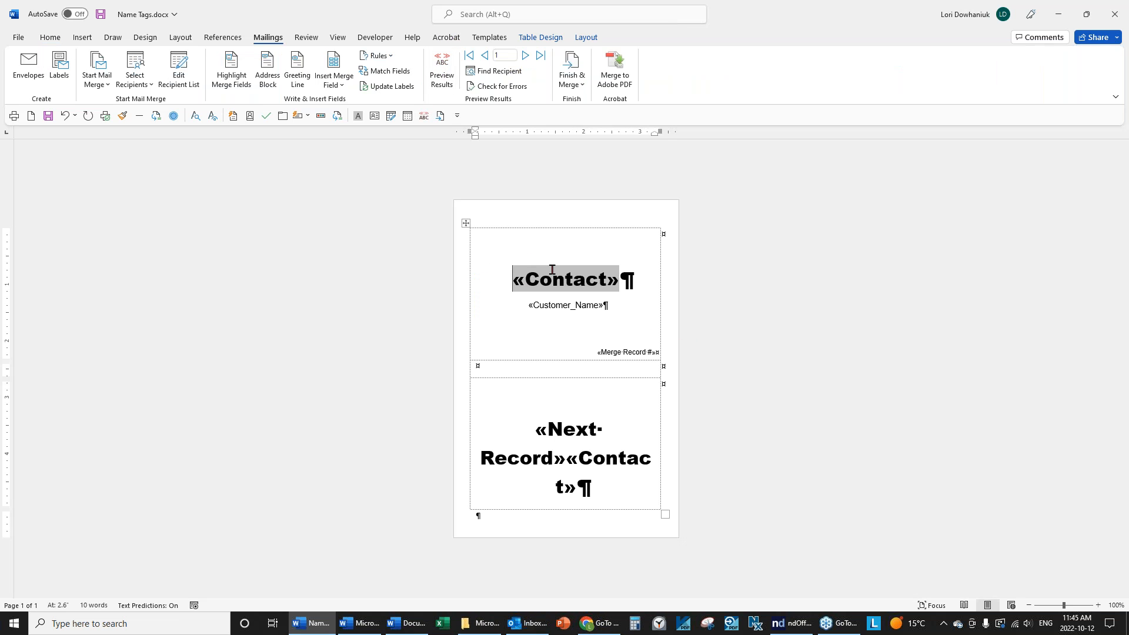
# Set the «Contact» field on both badges to 20 pt.
pyautogui.moveTo(578, 282); pyautogui.dragTo(635, 282)
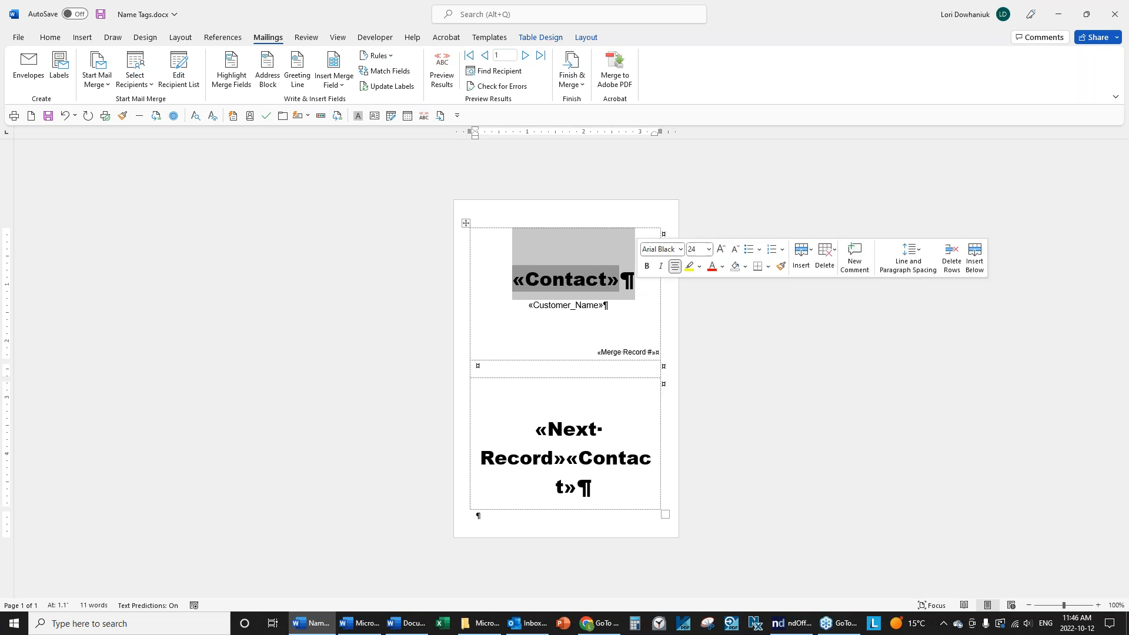
pyautogui.click(50, 37)
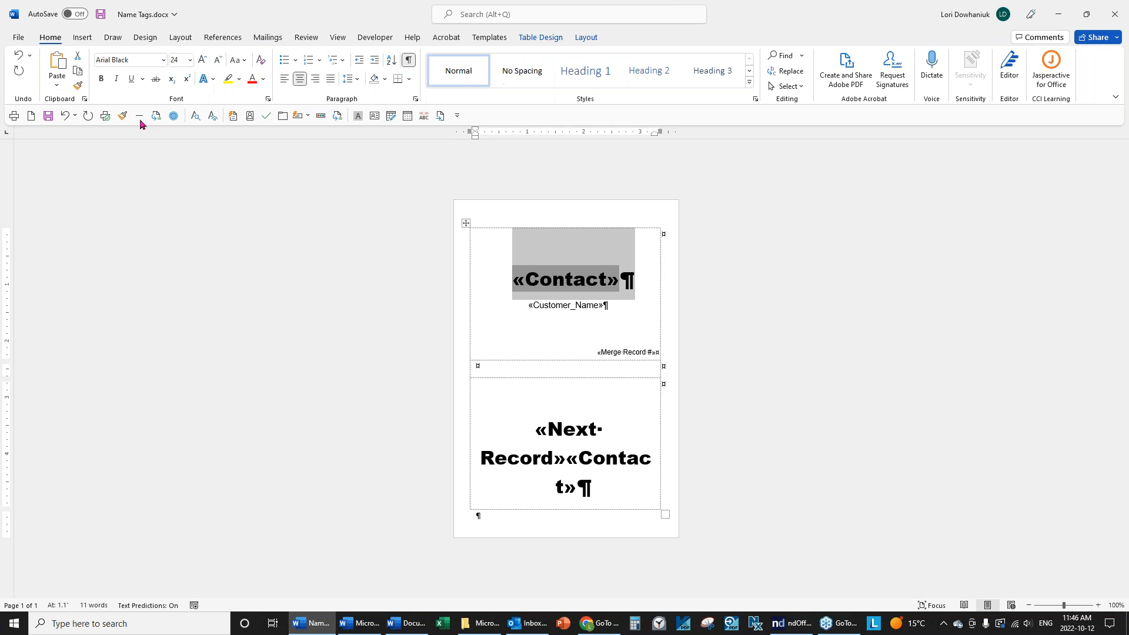
pyautogui.click(190, 60)
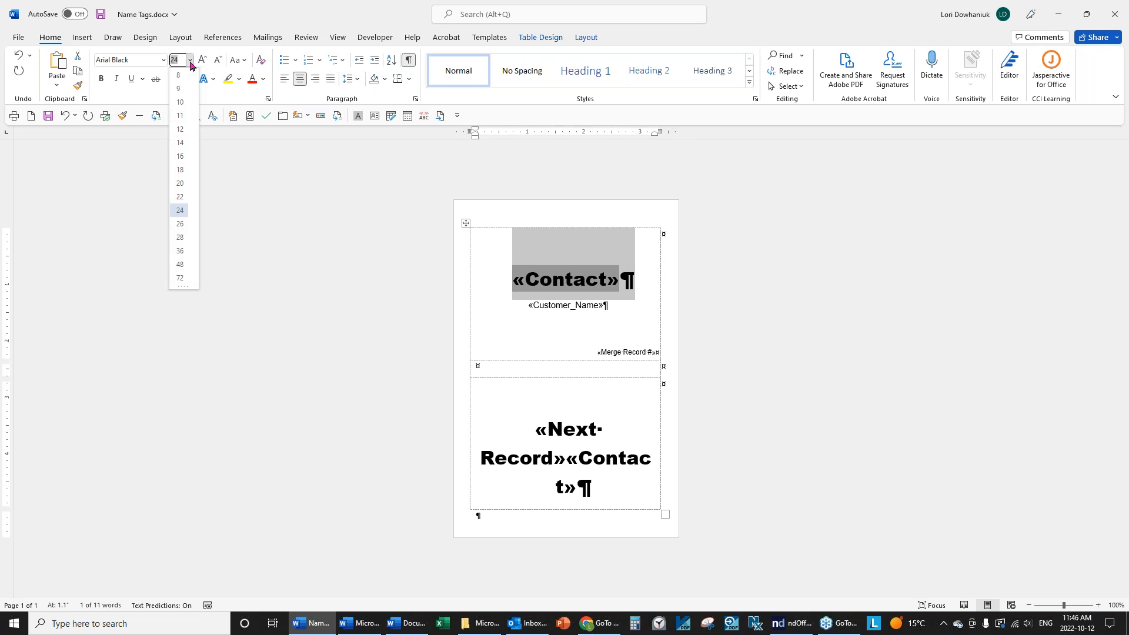
pyautogui.click(180, 182)
pyautogui.click(617, 458)
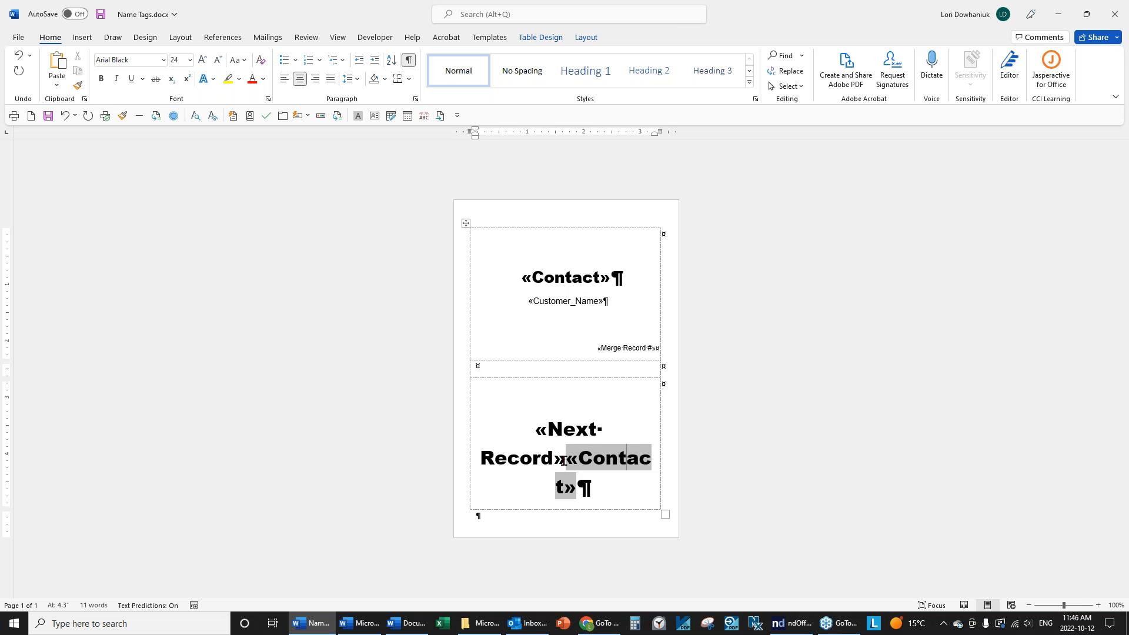
pyautogui.click(572, 464)
pyautogui.doubleClick(571, 464)
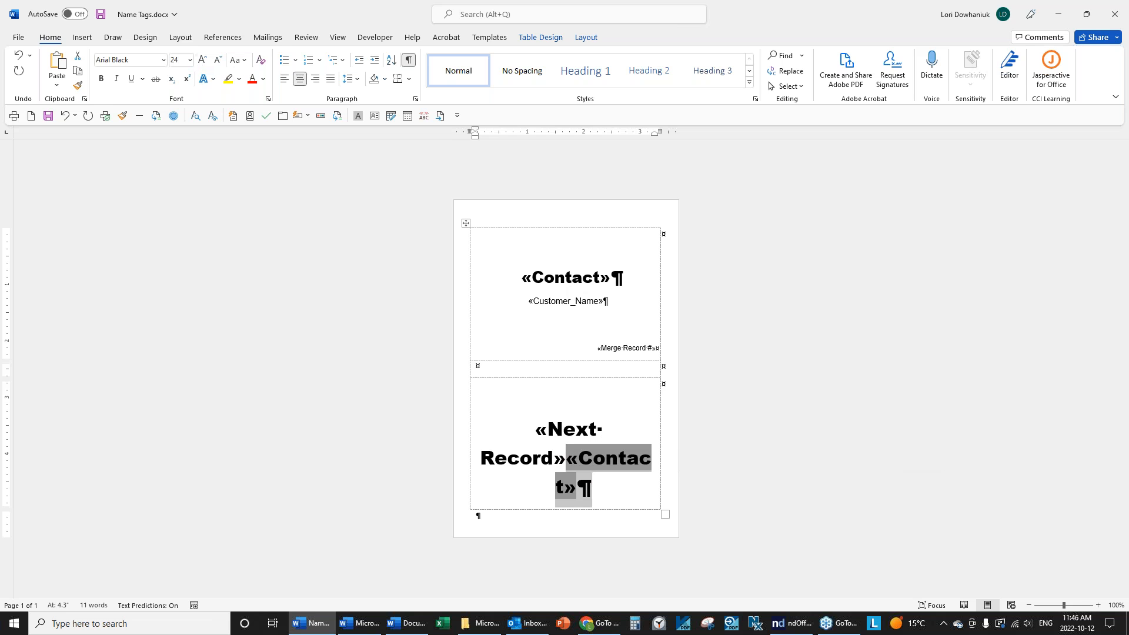
pyautogui.click(191, 61)
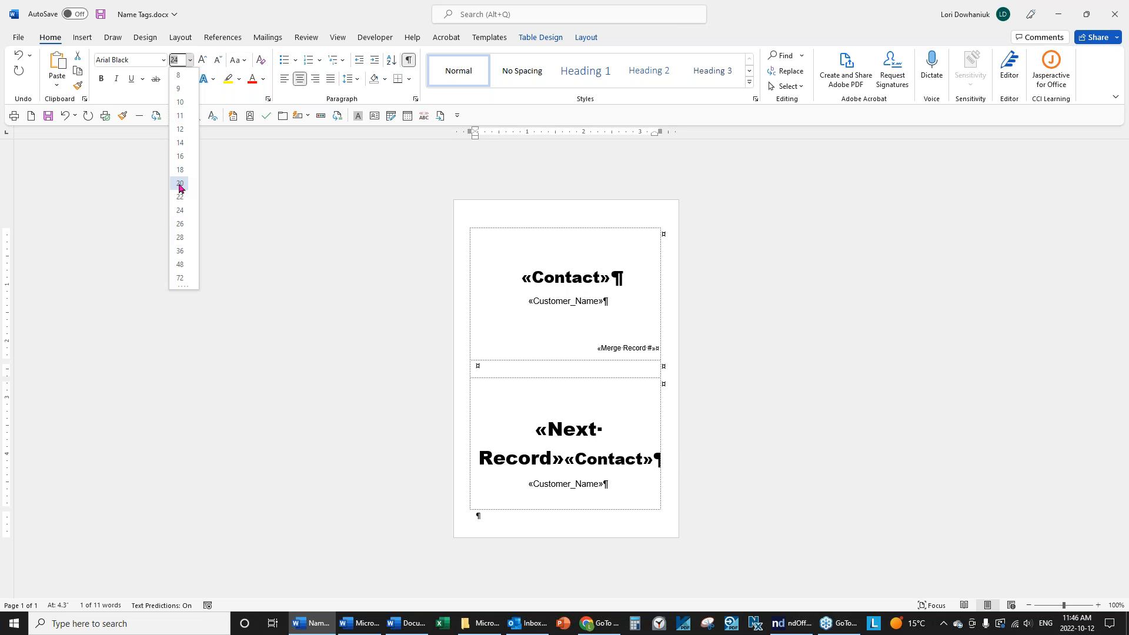
pyautogui.press('Escape')
pyautogui.click(620, 426)
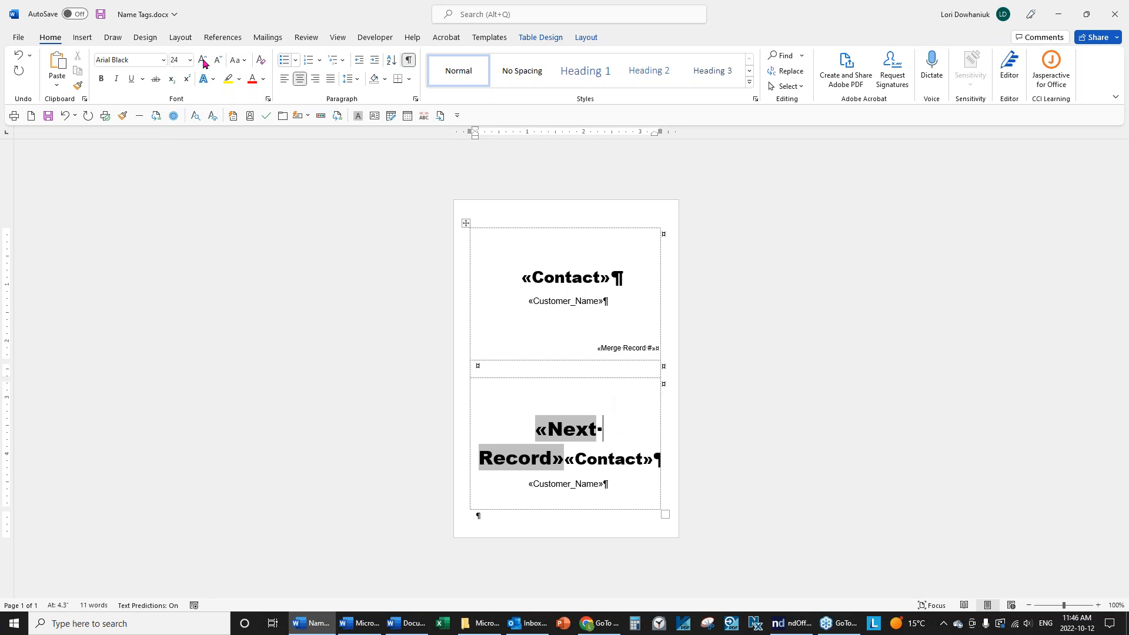
# Save Name Tags and bring up the Finish & Merge options.
pyautogui.click(48, 117)
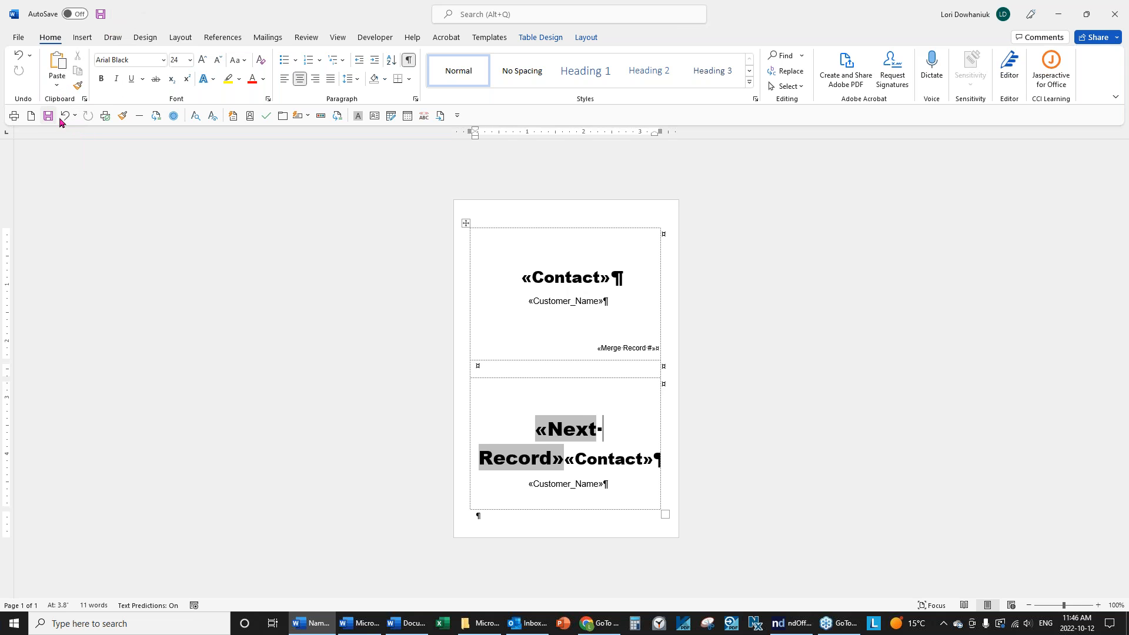
pyautogui.click(271, 39)
pyautogui.click(582, 86)
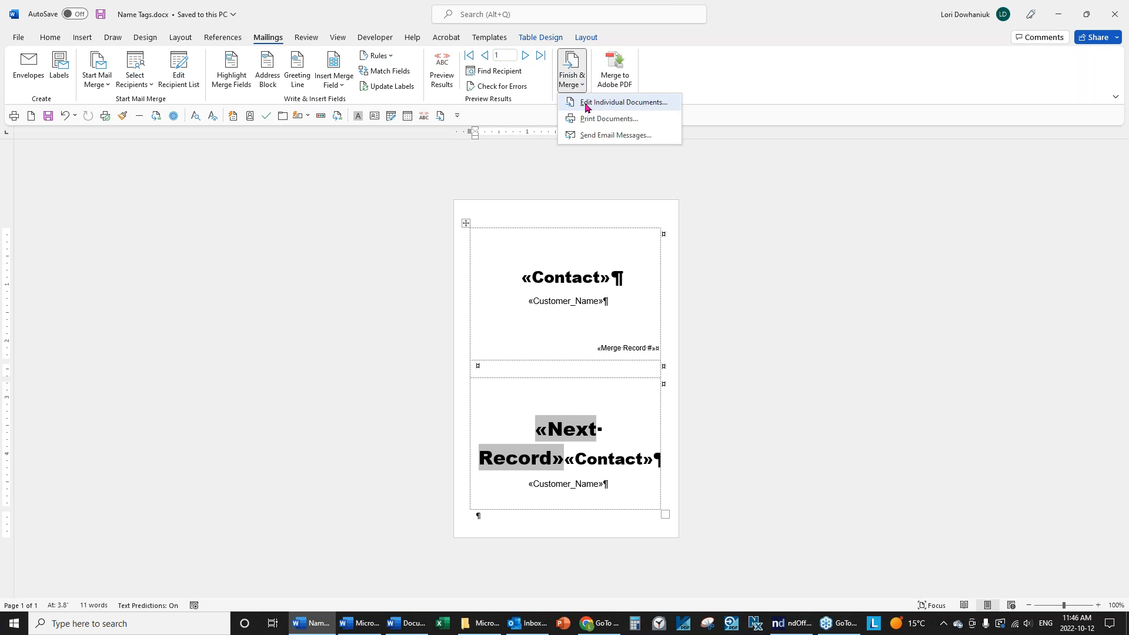
# Merge all records into a new editable document, Labels5, and scroll through its badges.
pyautogui.click(587, 103)
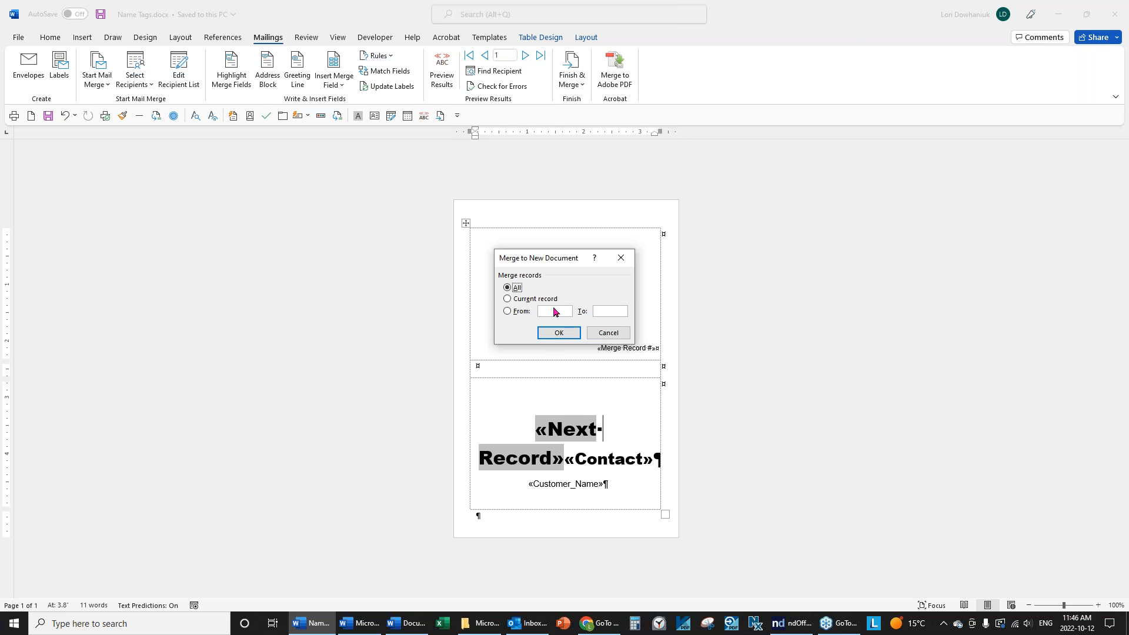
pyautogui.click(556, 333)
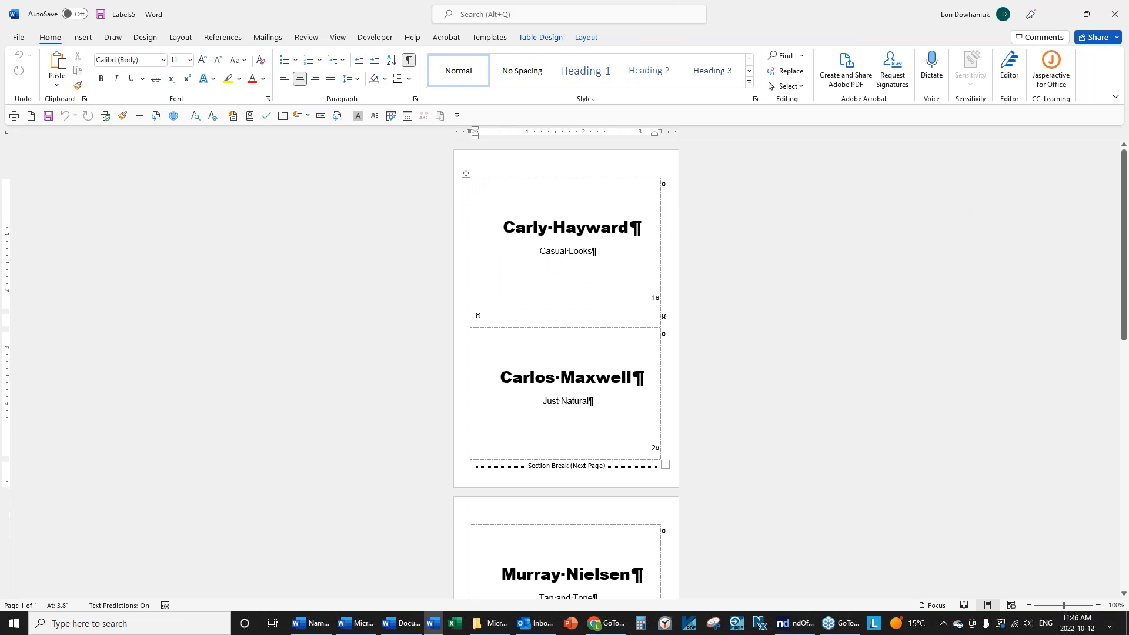
pyautogui.scroll(-20, 856, 282)
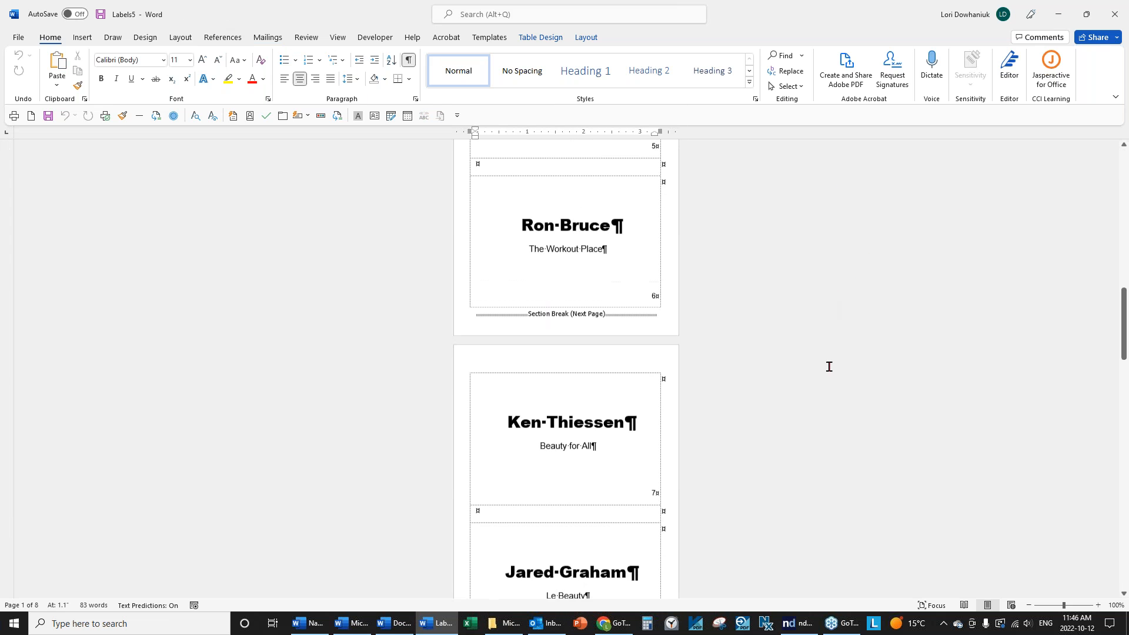
pyautogui.scroll(-15, 829, 375)
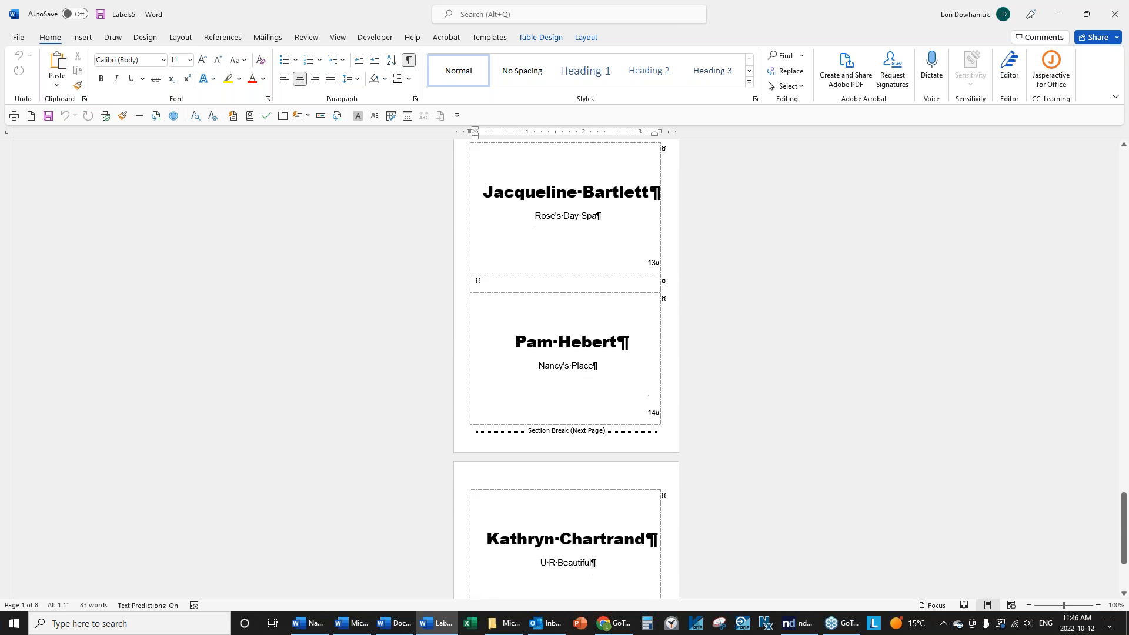
pyautogui.scroll(-3, 566, 364)
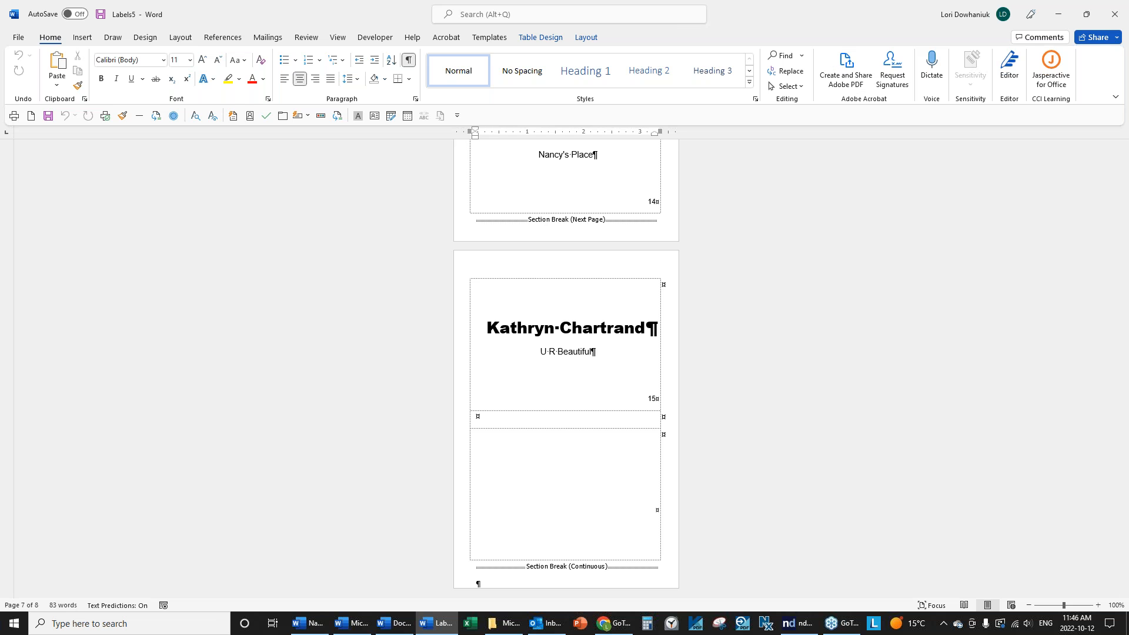
# Close Labels5 without saving it.
pyautogui.click(24, 37)
pyautogui.click(35, 344)
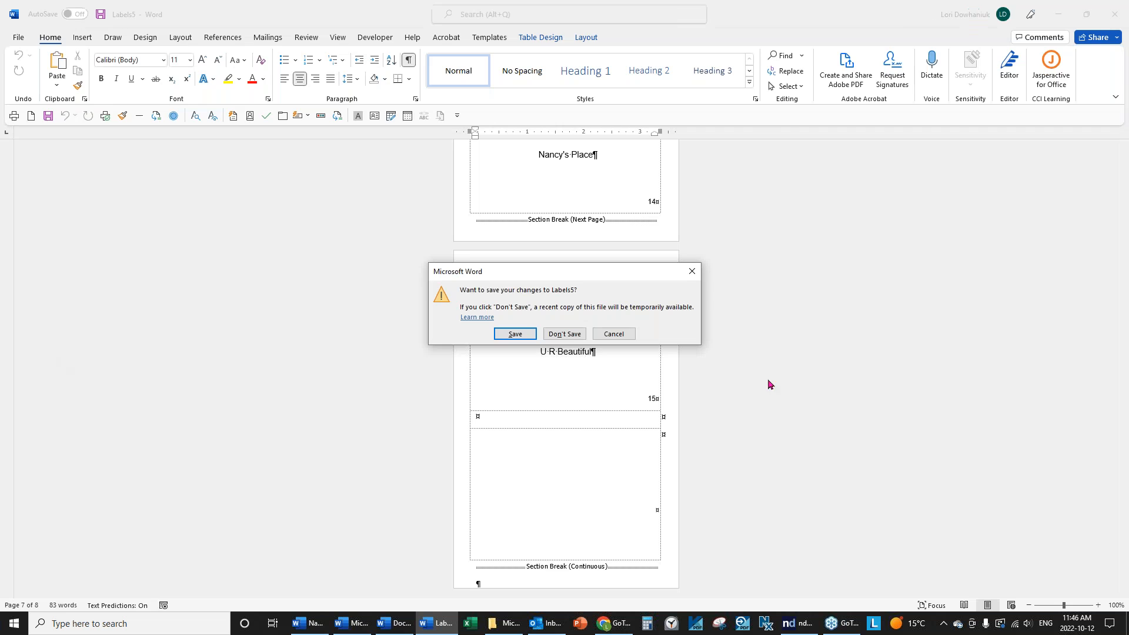
pyautogui.click(564, 334)
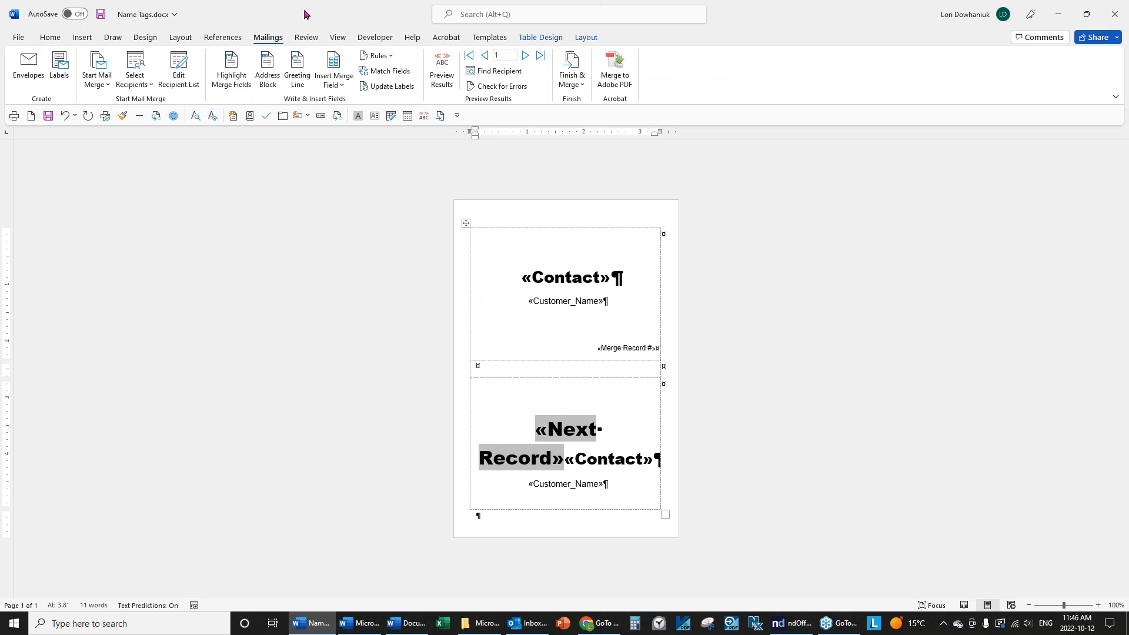
# Save Name Tags.docx and close it.
pyautogui.click(49, 116)
pyautogui.click(18, 38)
pyautogui.click(36, 342)
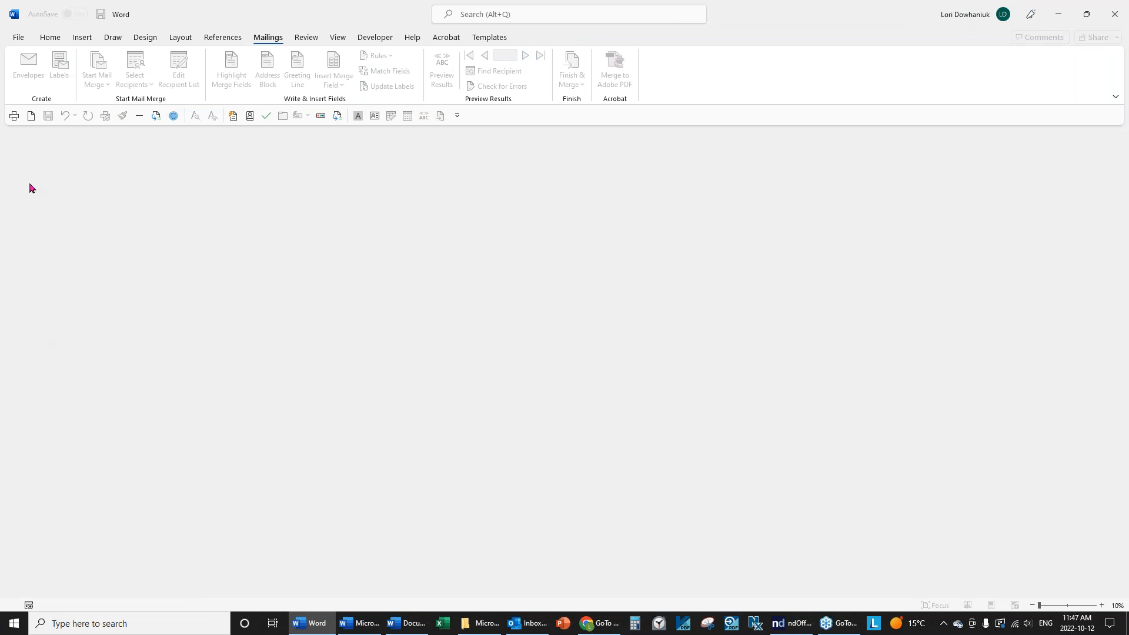
# Create a new blank document and open Customer List.docx from the recent files.
pyautogui.click(31, 116)
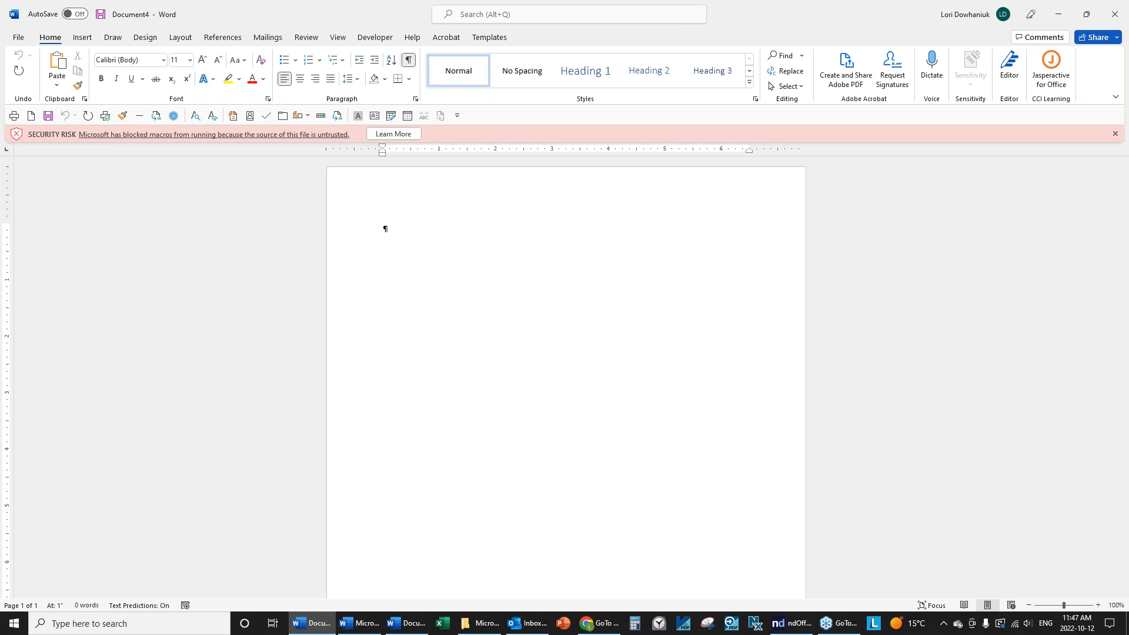
pyautogui.click(1115, 134)
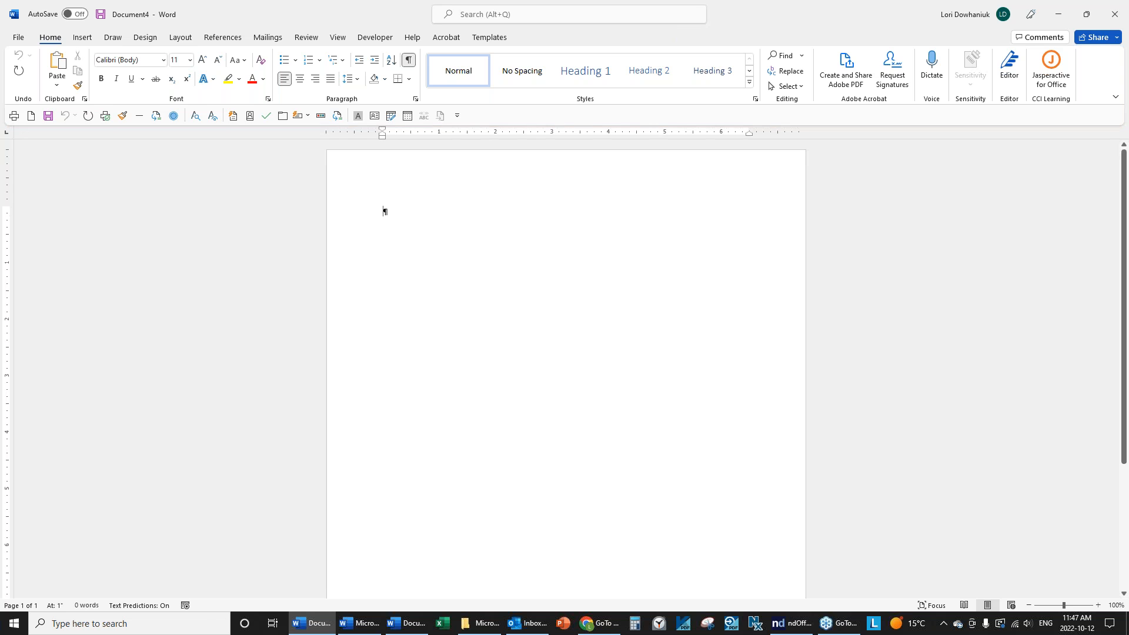
pyautogui.click(17, 40)
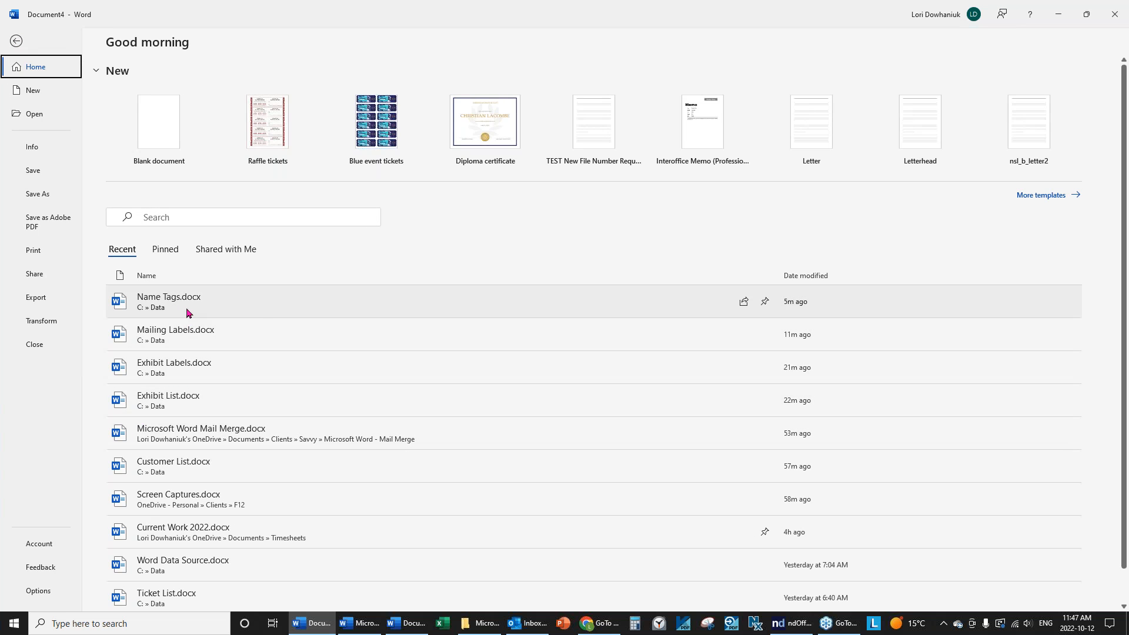
pyautogui.click(151, 465)
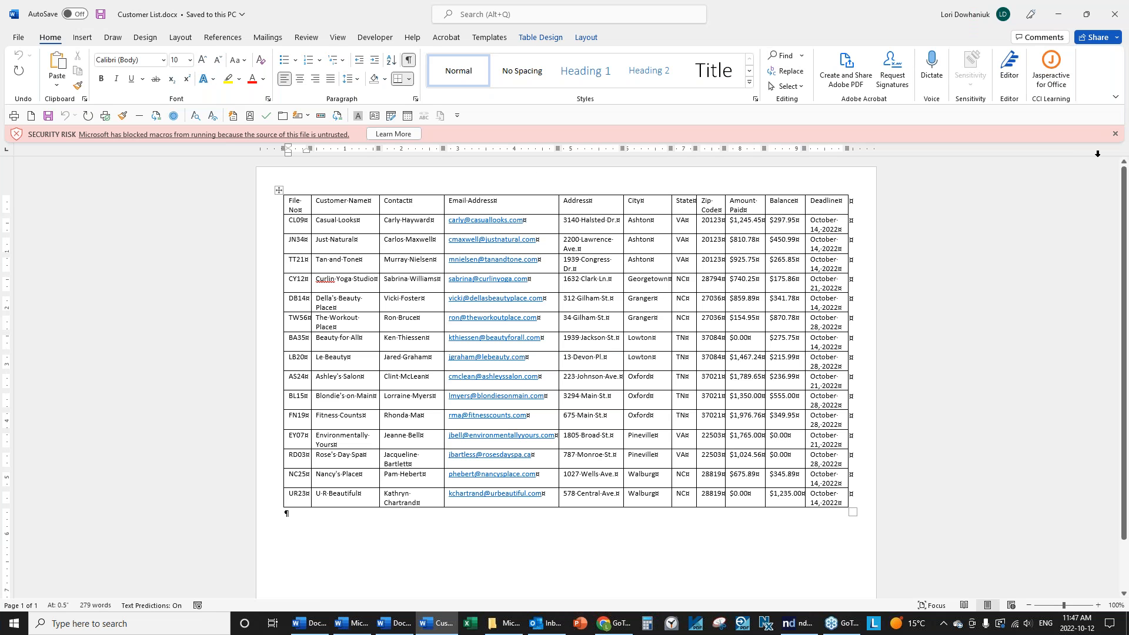
pyautogui.click(1115, 134)
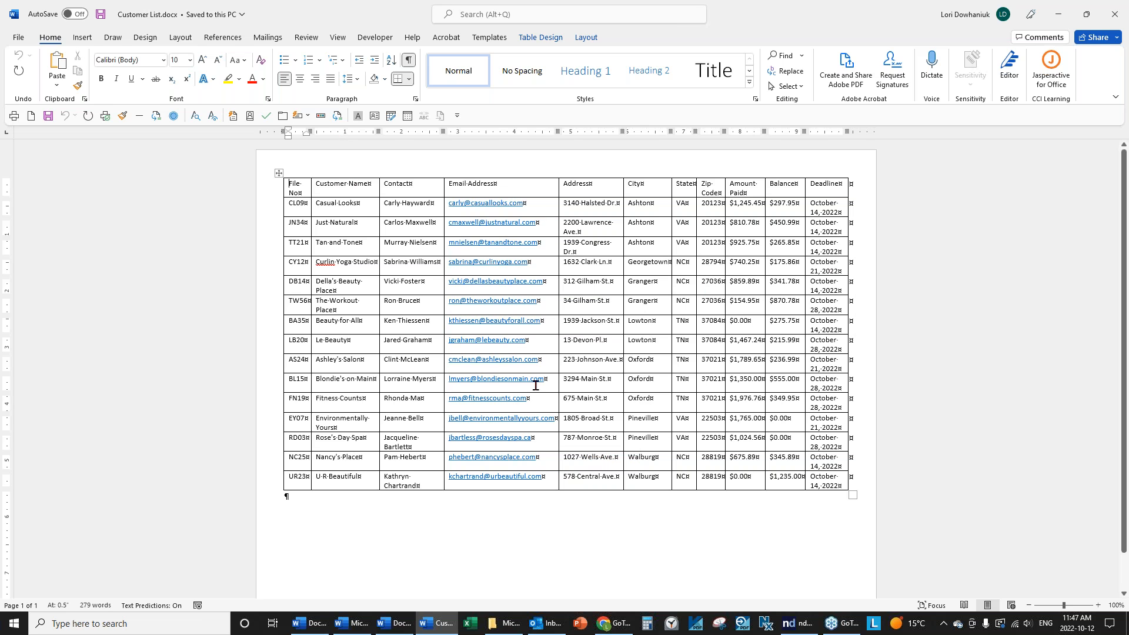
# Close Customer List.docx after checking its Contact, Balance and Deadline columns.
pyautogui.click(18, 39)
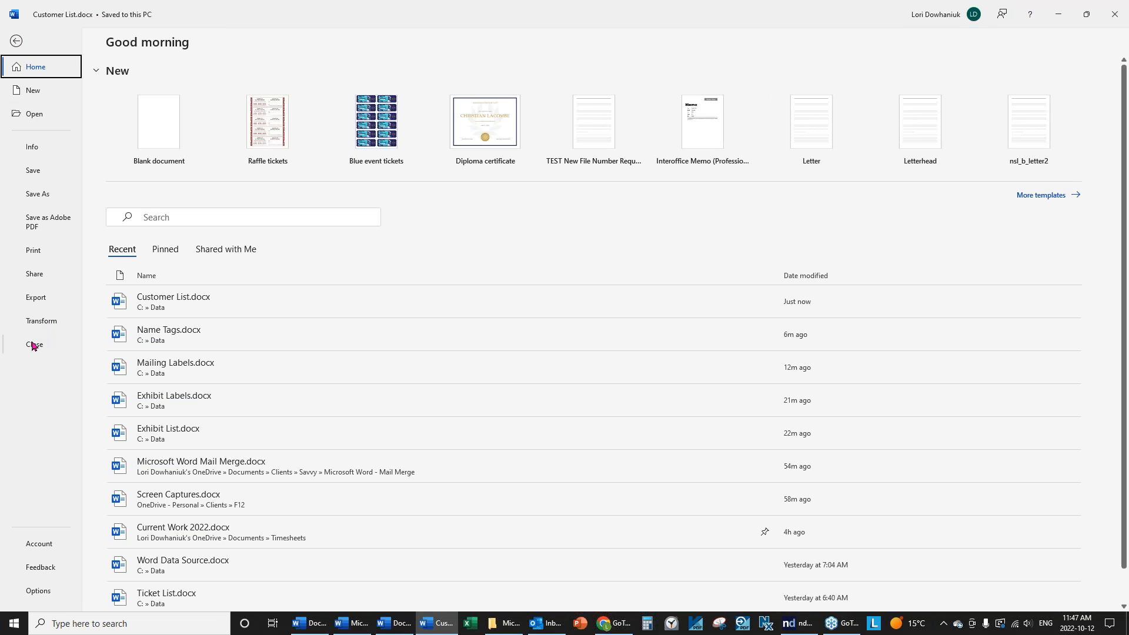
pyautogui.click(34, 344)
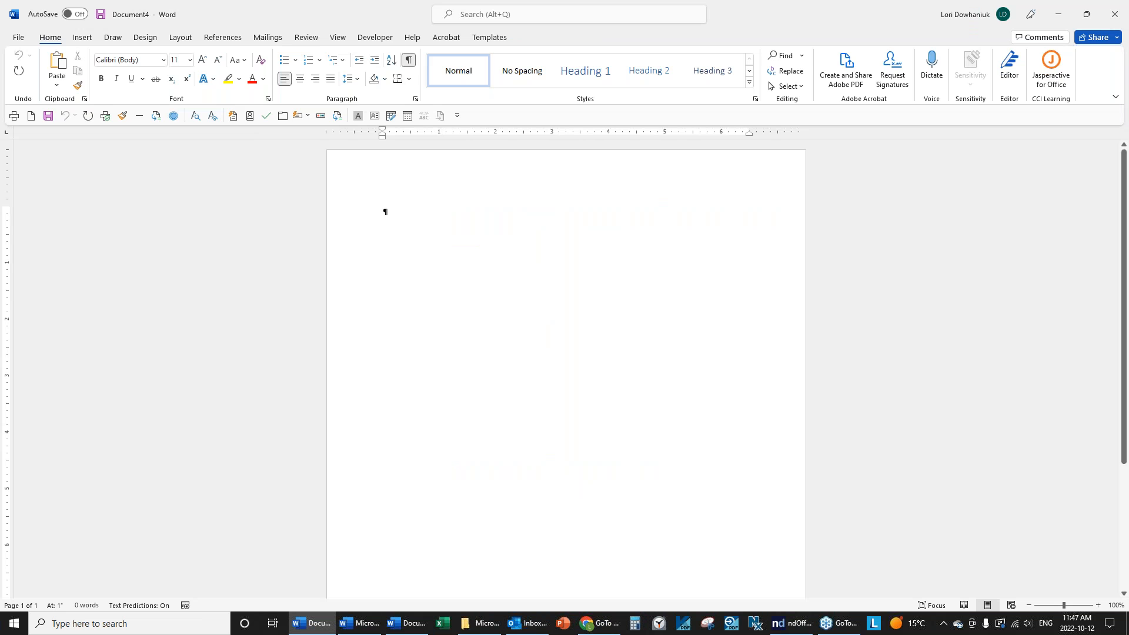
pyautogui.click(262, 43)
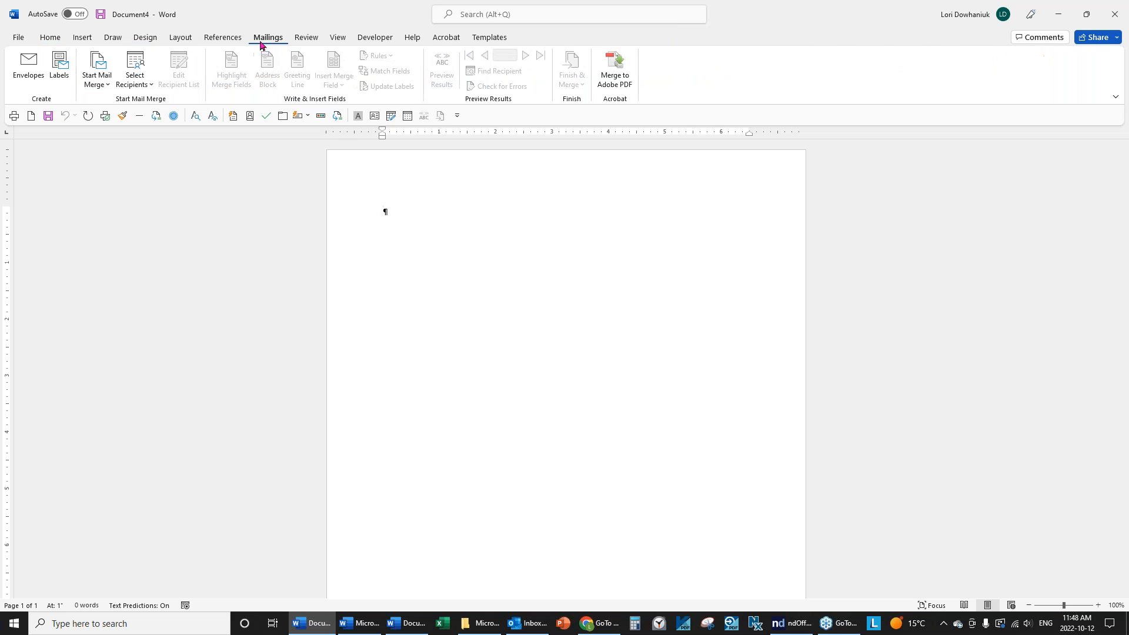
# Set up the blank document as an e-mail merge.
pyautogui.click(99, 85)
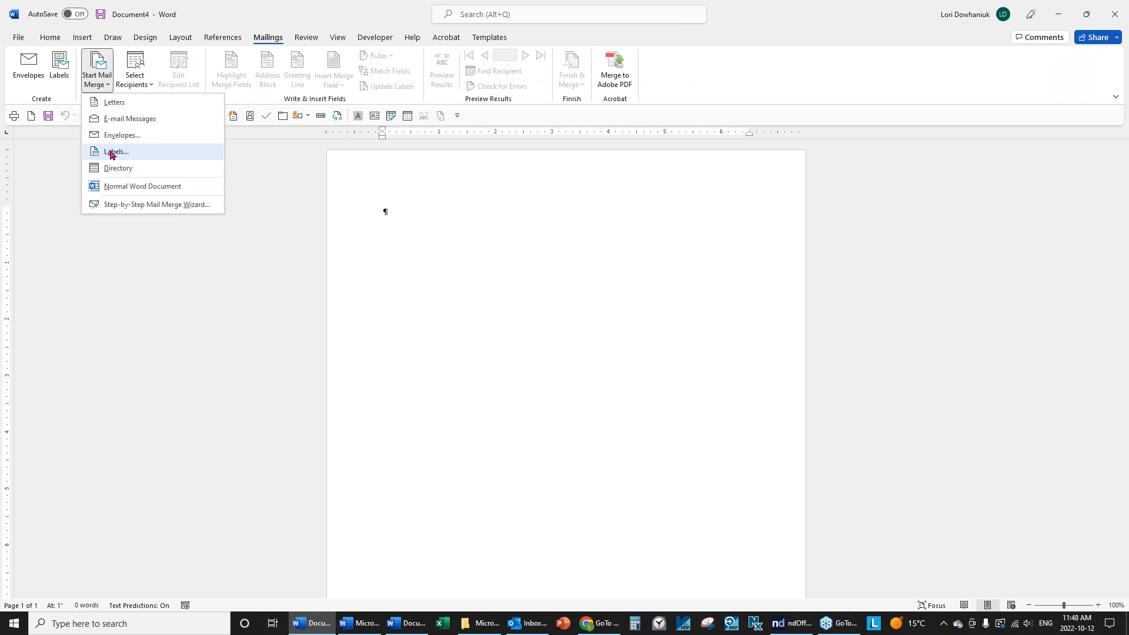
pyautogui.click(131, 119)
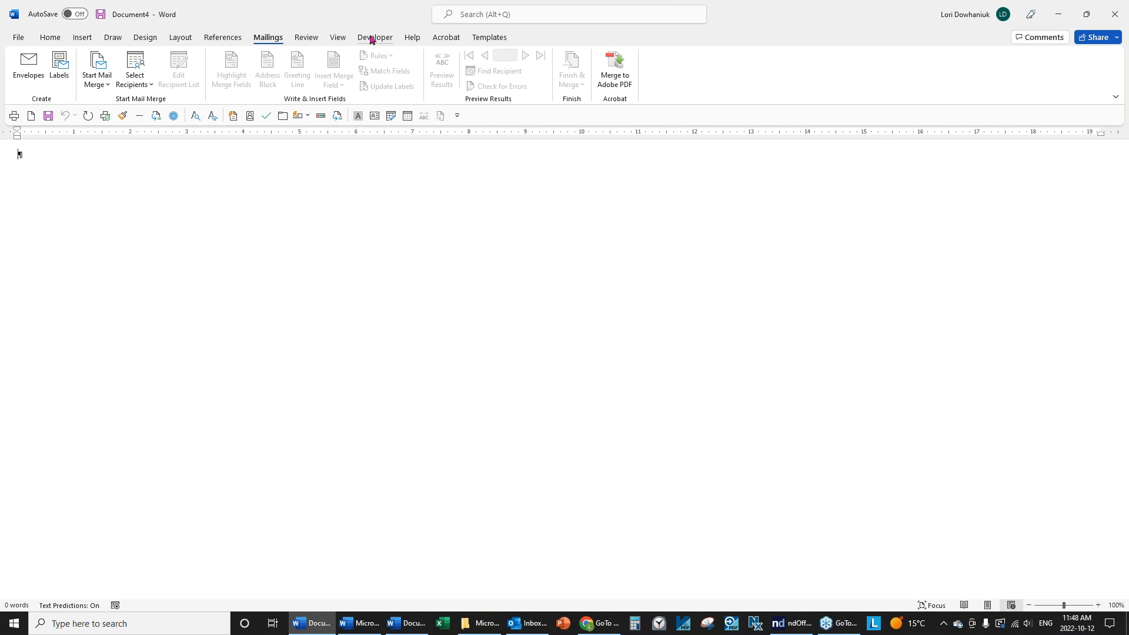
pyautogui.click(338, 37)
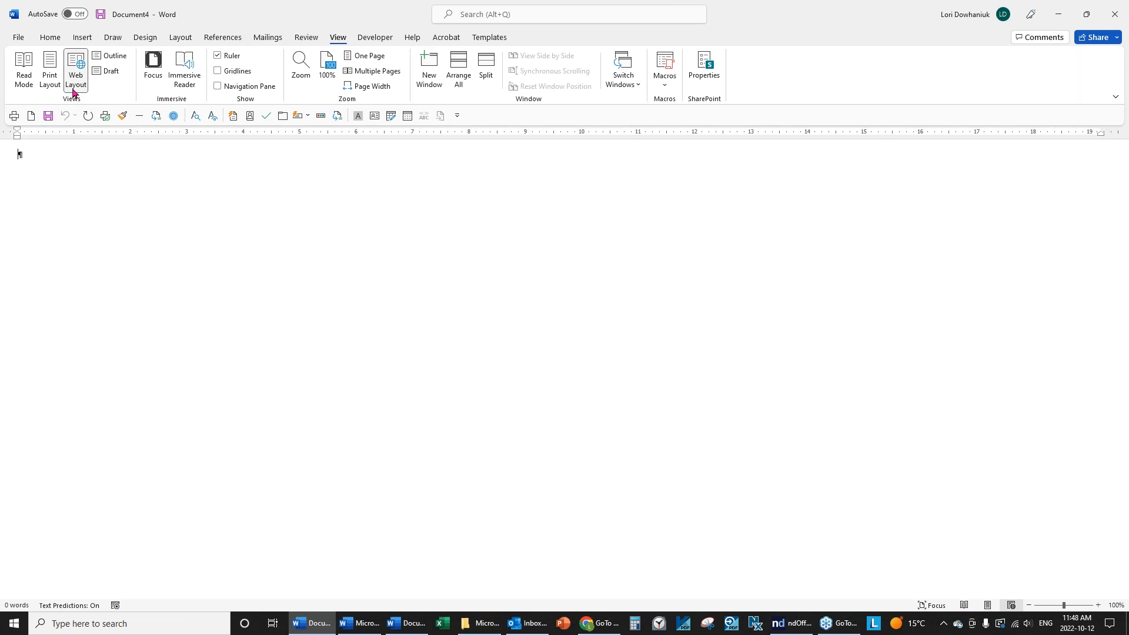
pyautogui.click(44, 39)
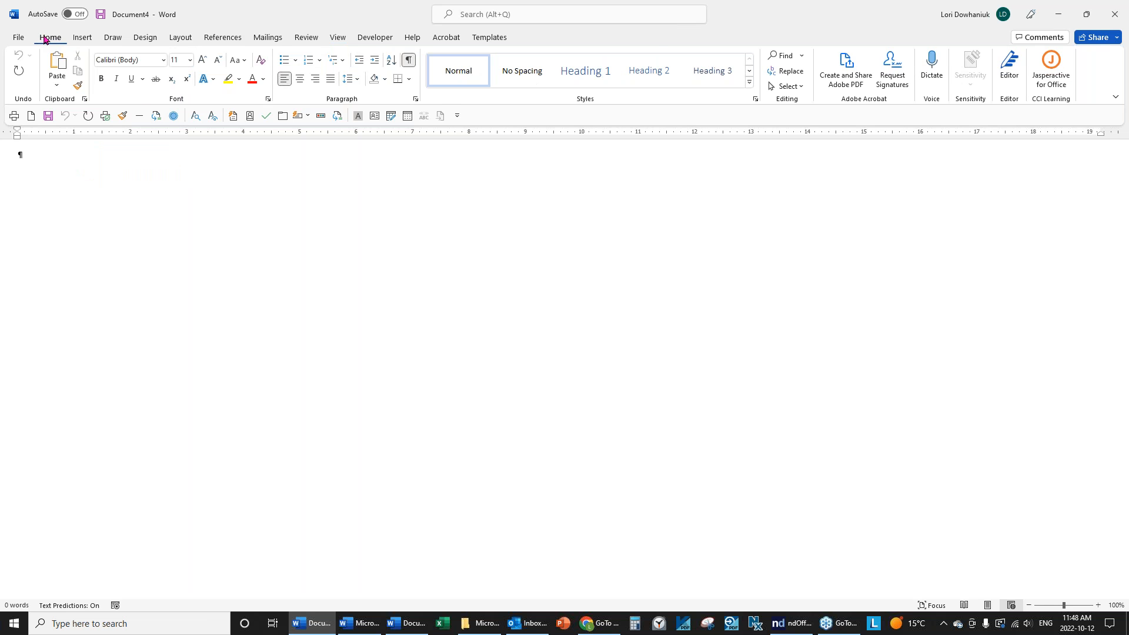
# Attach Customer List.docx from the Data folder as the existing recipient list.
pyautogui.click(263, 38)
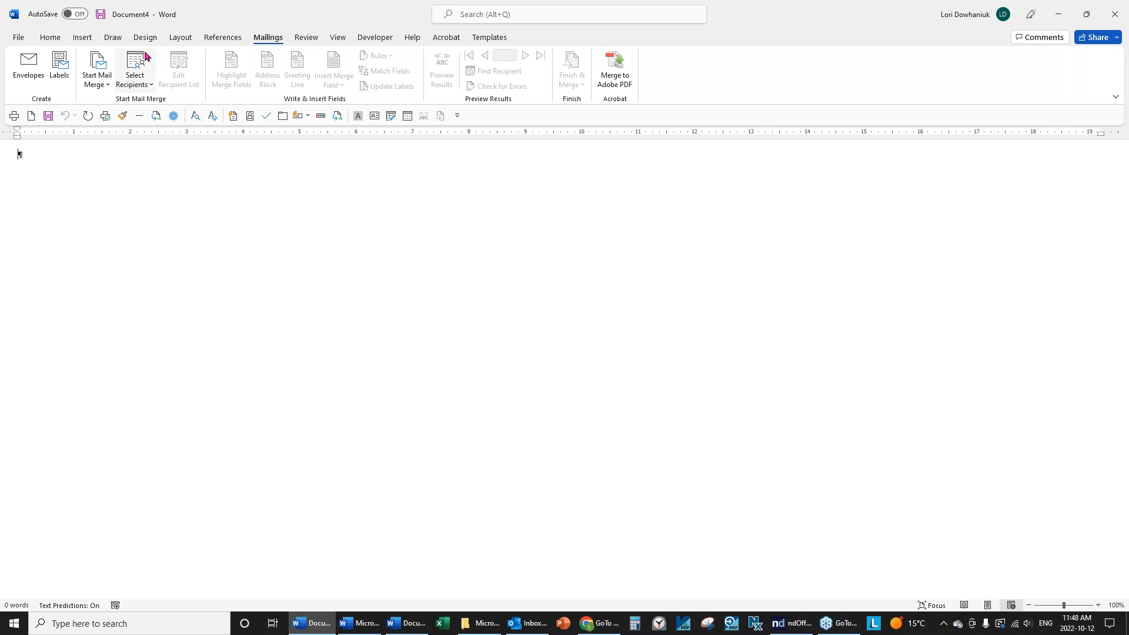
pyautogui.click(130, 86)
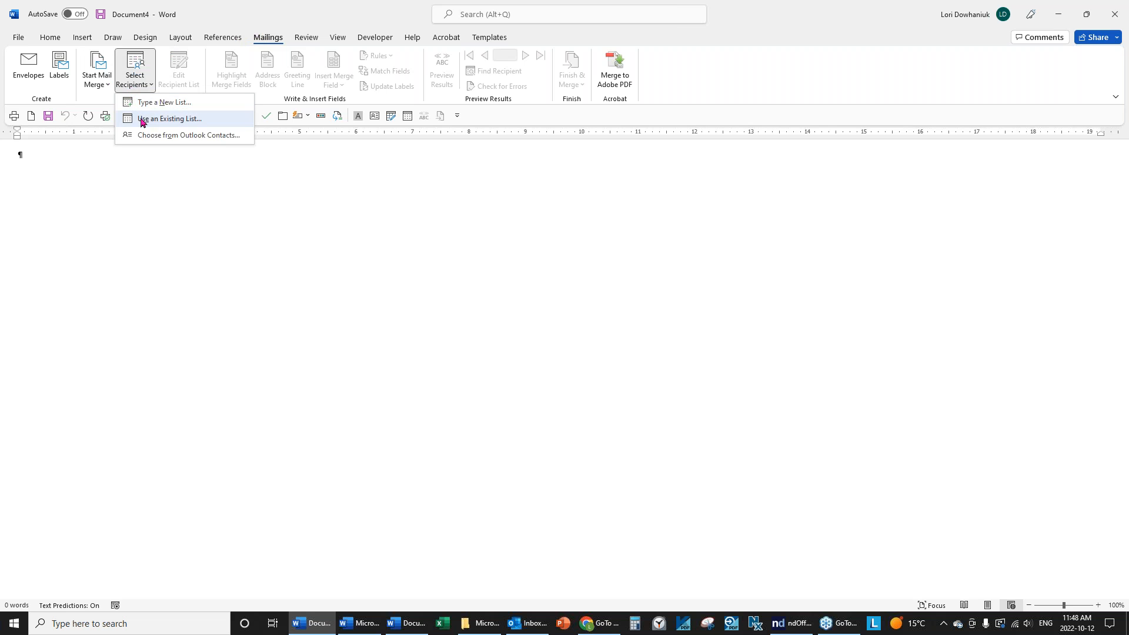
pyautogui.click(142, 121)
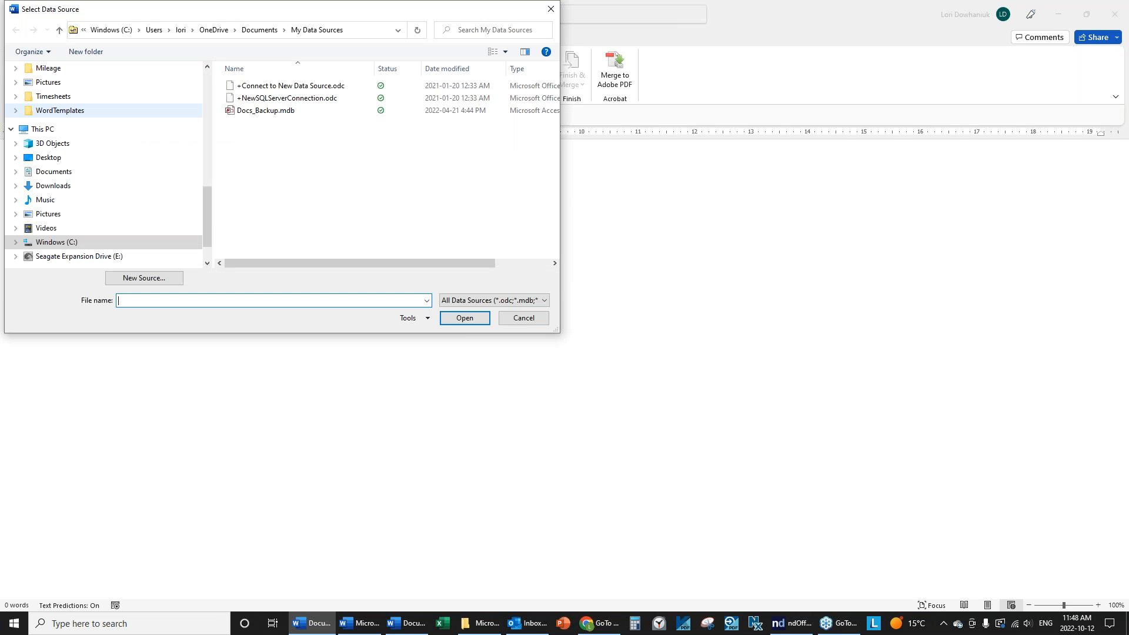
pyautogui.moveTo(209, 194); pyautogui.dragTo(209, 80)
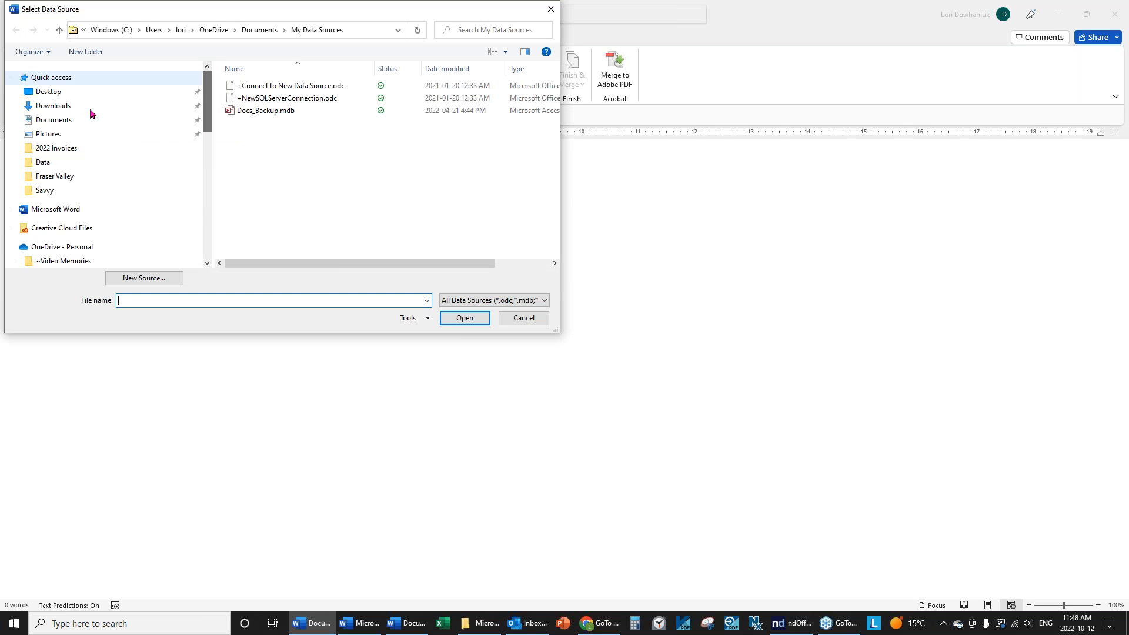
pyautogui.click(41, 164)
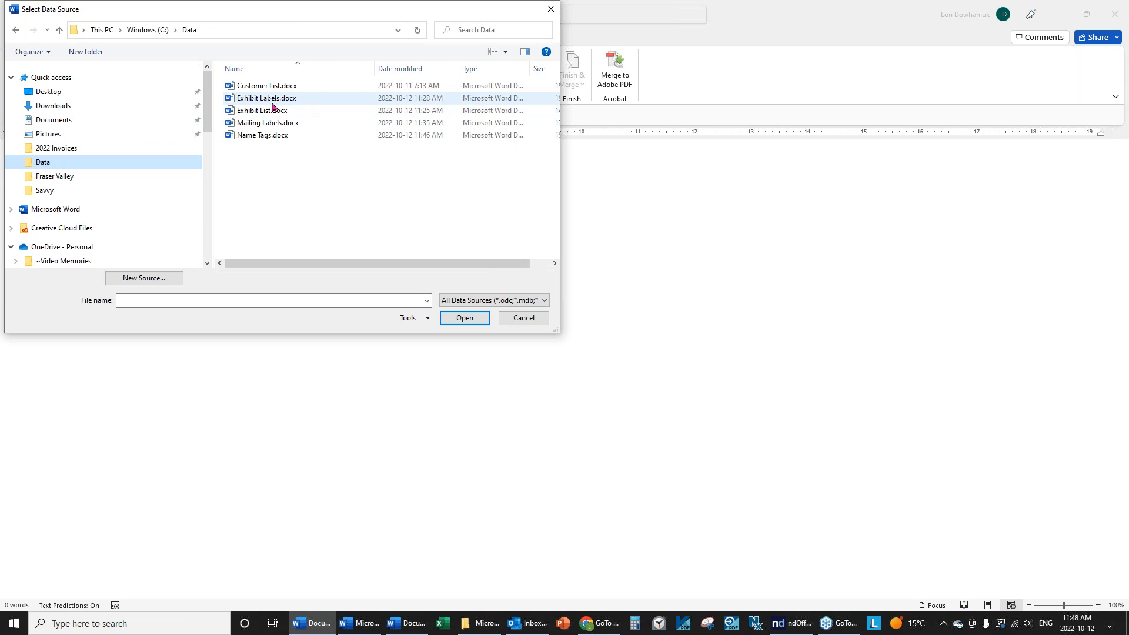
pyautogui.click(291, 88)
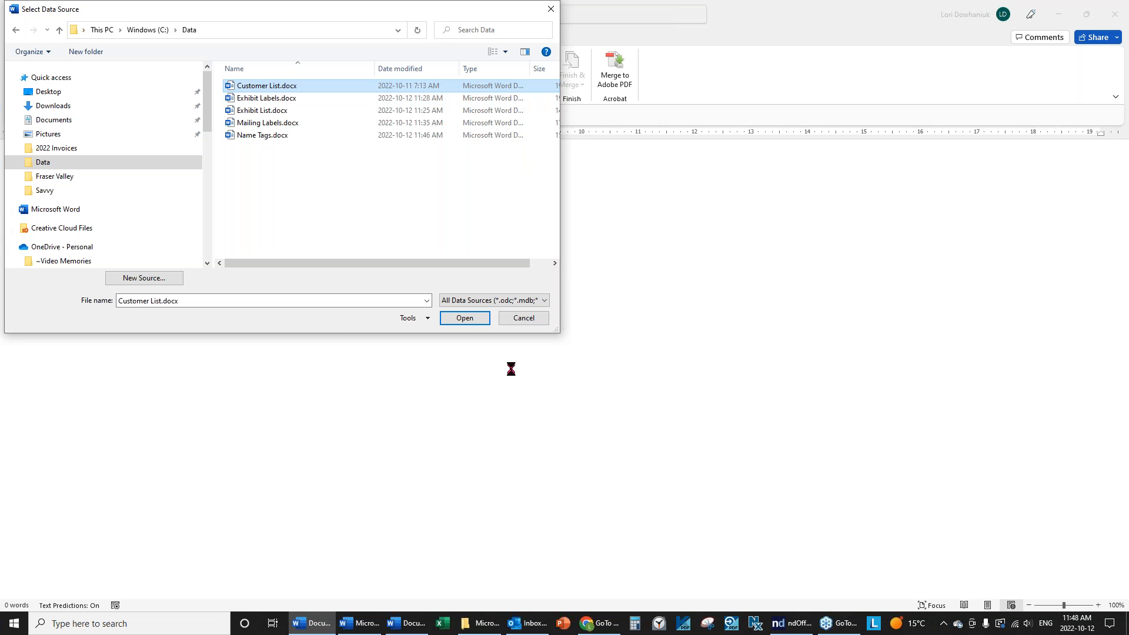
pyautogui.click(464, 318)
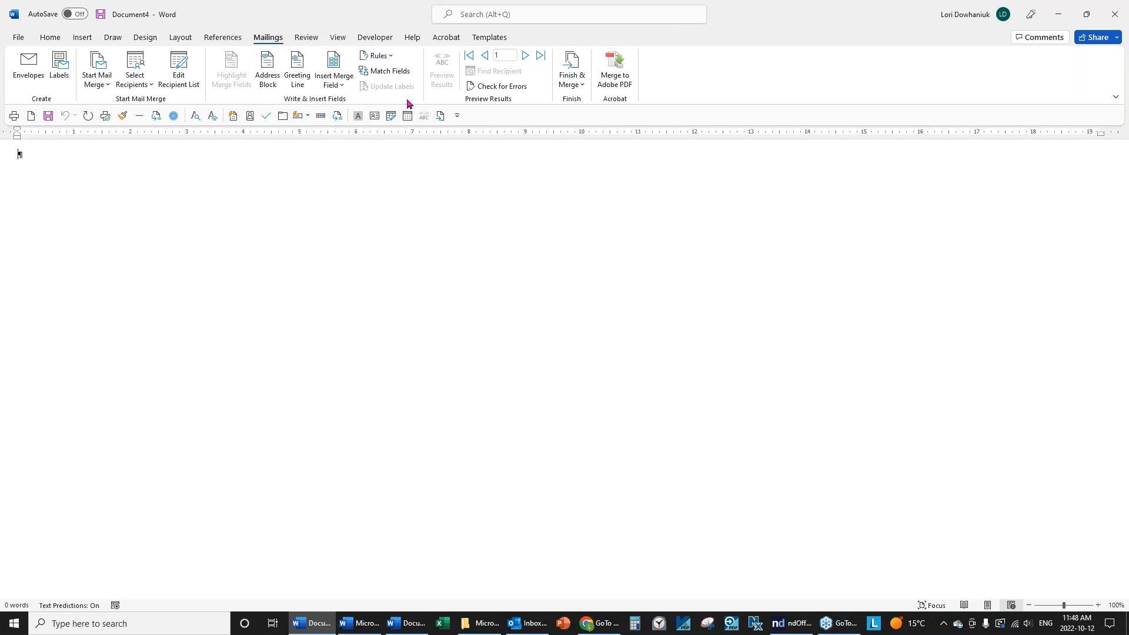
# Write the greeting 'Dear' followed by the «Contact» merge field.
pyautogui.click(324, 87)
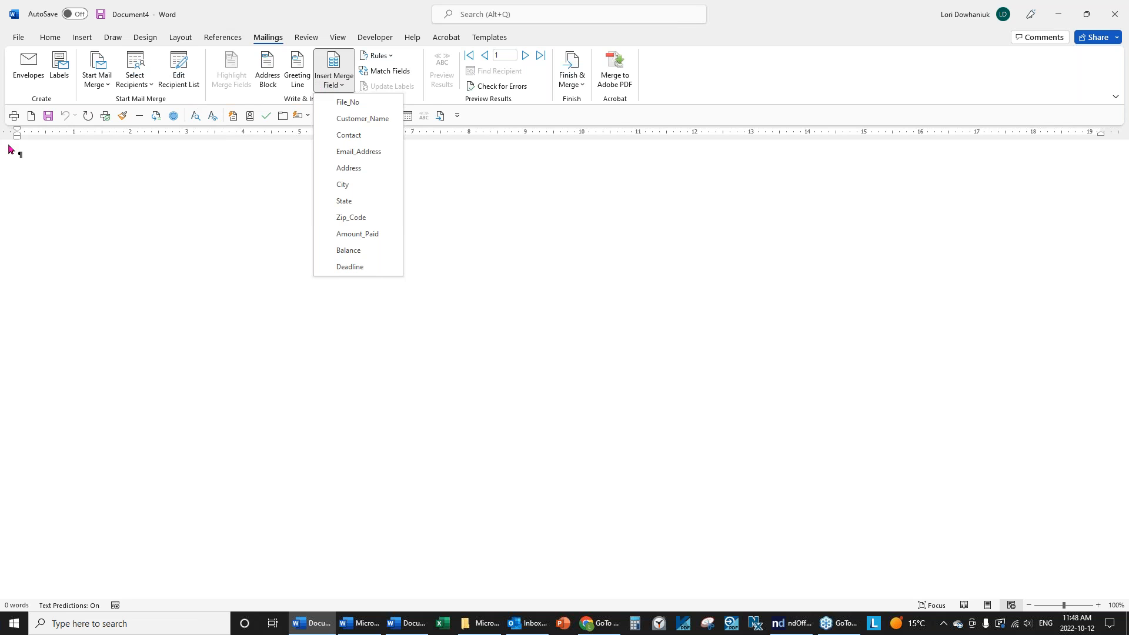
pyautogui.click(33, 157)
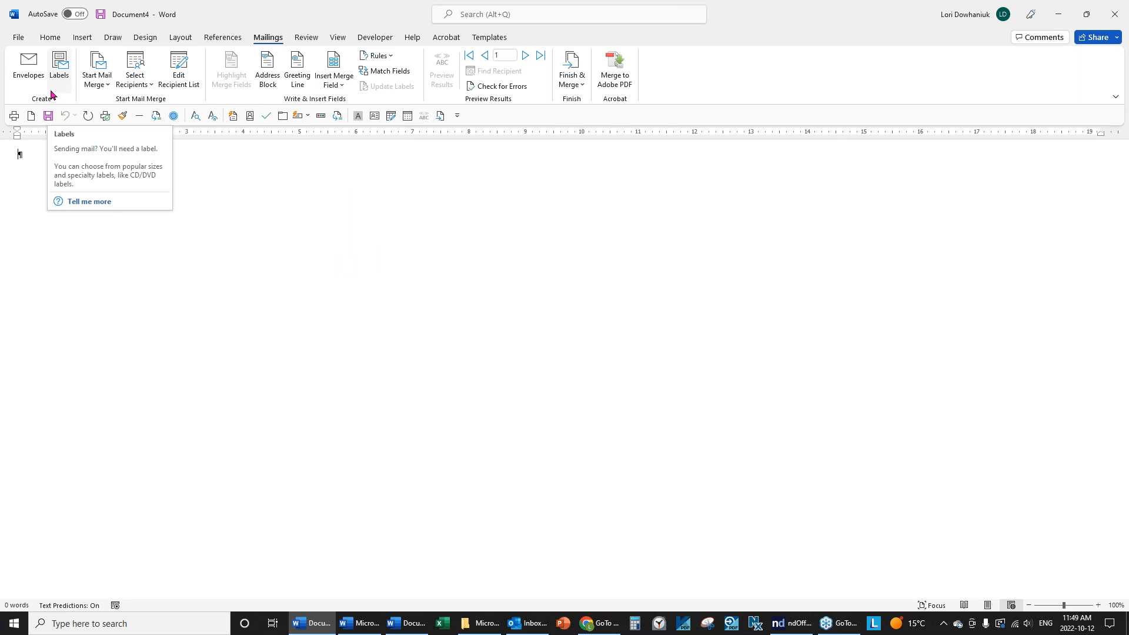
pyautogui.write('Dear')
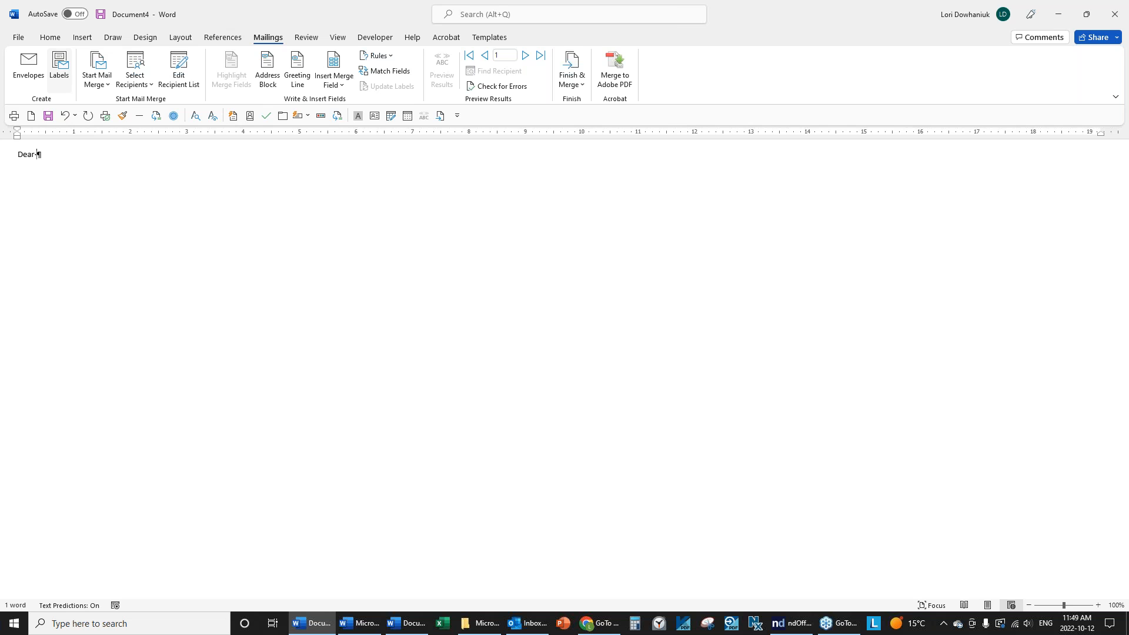
pyautogui.click(340, 85)
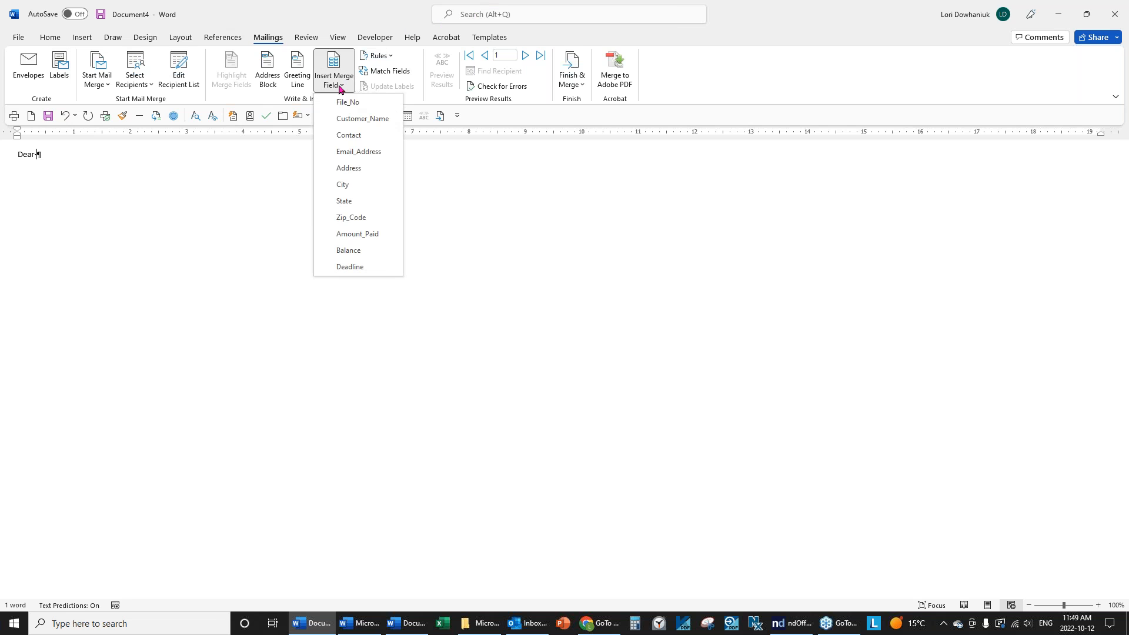
pyautogui.click(348, 135)
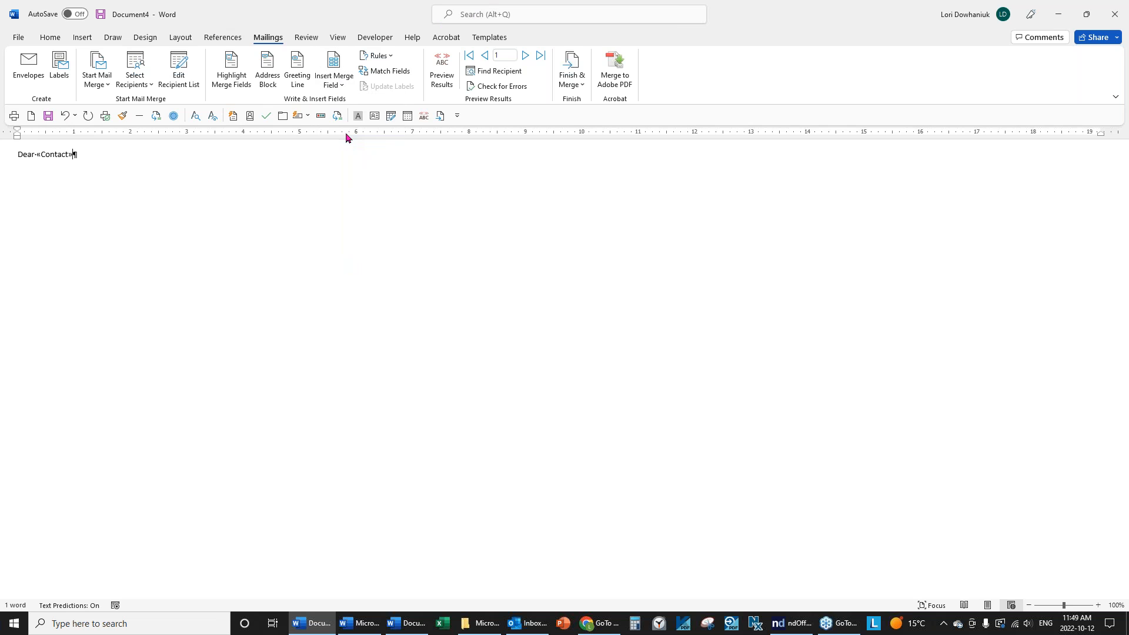
pyautogui.press('Return')
# Add the sentence 'Your account has a balance due of «Balance».'.
pyautogui.write('Your account has a bla')
pyautogui.press('BackSpace')
pyautogui.press('BackSpace')
pyautogui.write('alance due of')
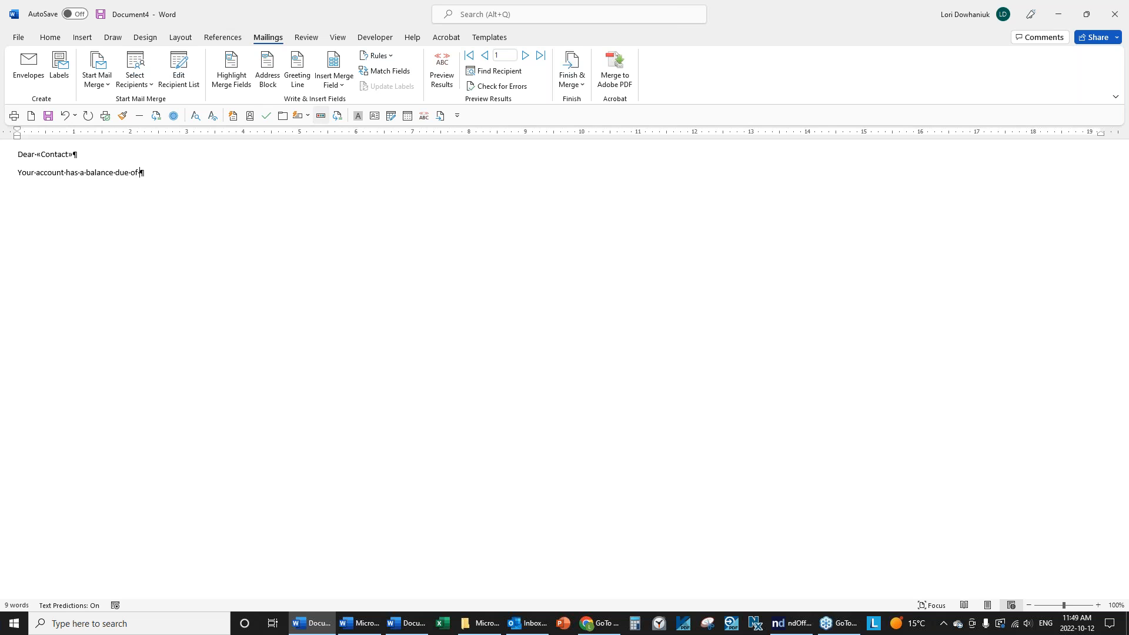
pyautogui.click(341, 86)
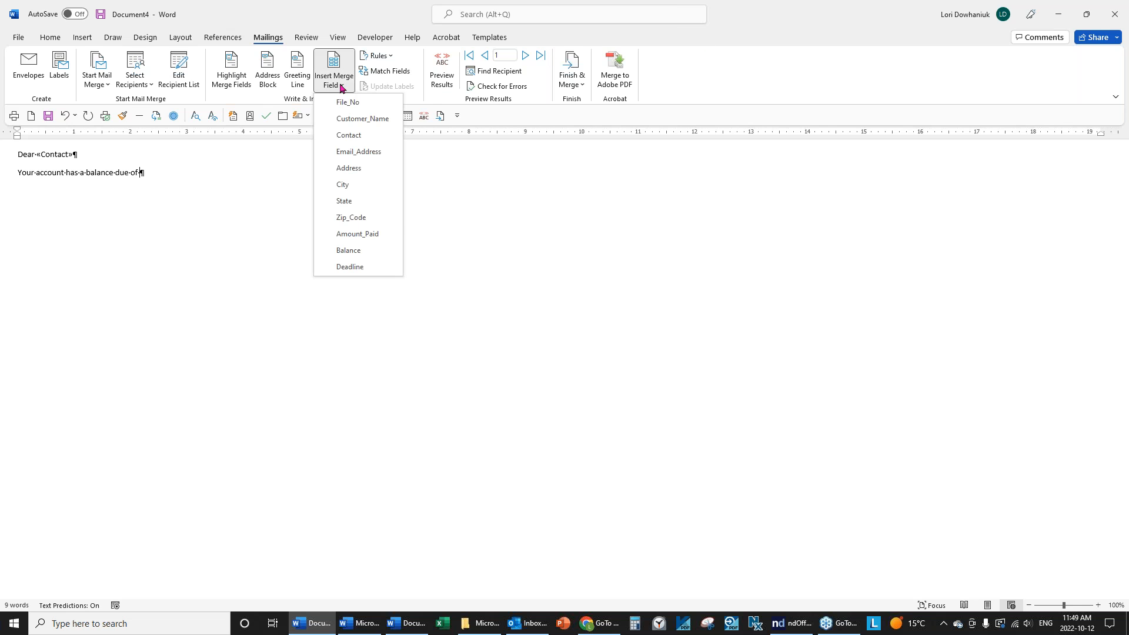
pyautogui.click(355, 253)
pyautogui.write('.')
pyautogui.press('Return')
# Add the sentence 'Please pay this balance by «Deadline».'.
pyautogui.write('Pleas')
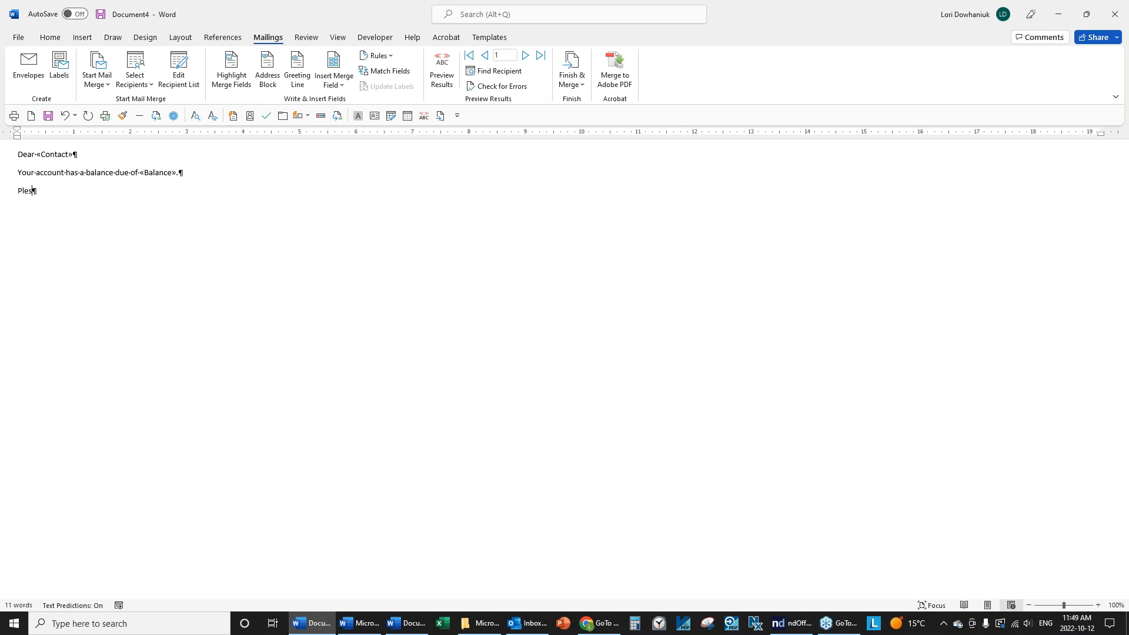
pyautogui.write('e pay this balance by')
pyautogui.click(342, 87)
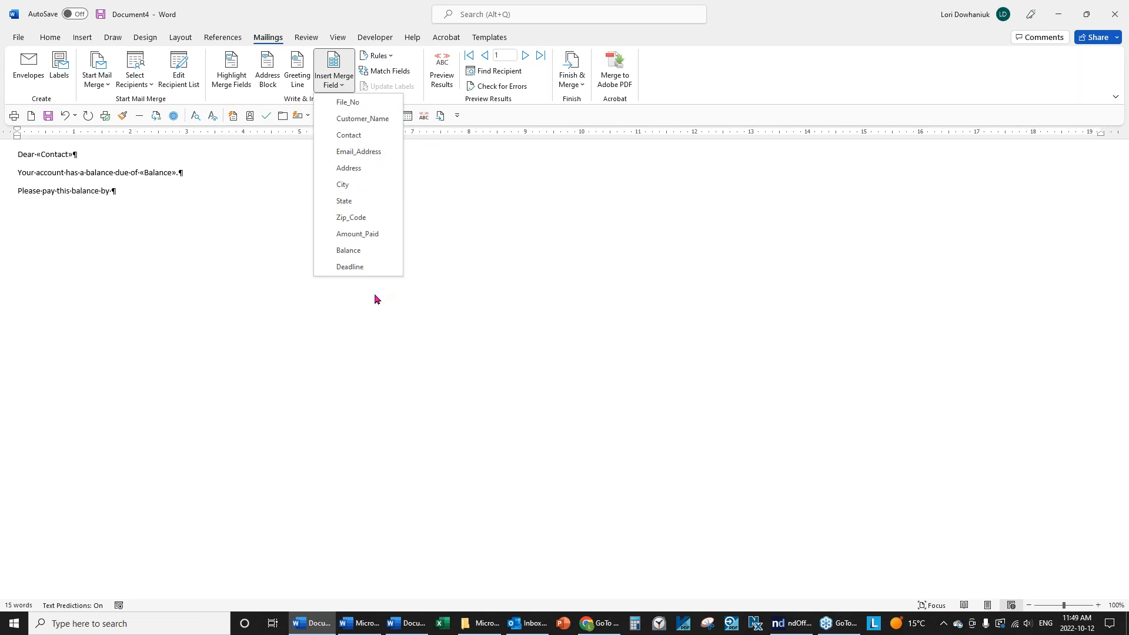
pyautogui.click(352, 267)
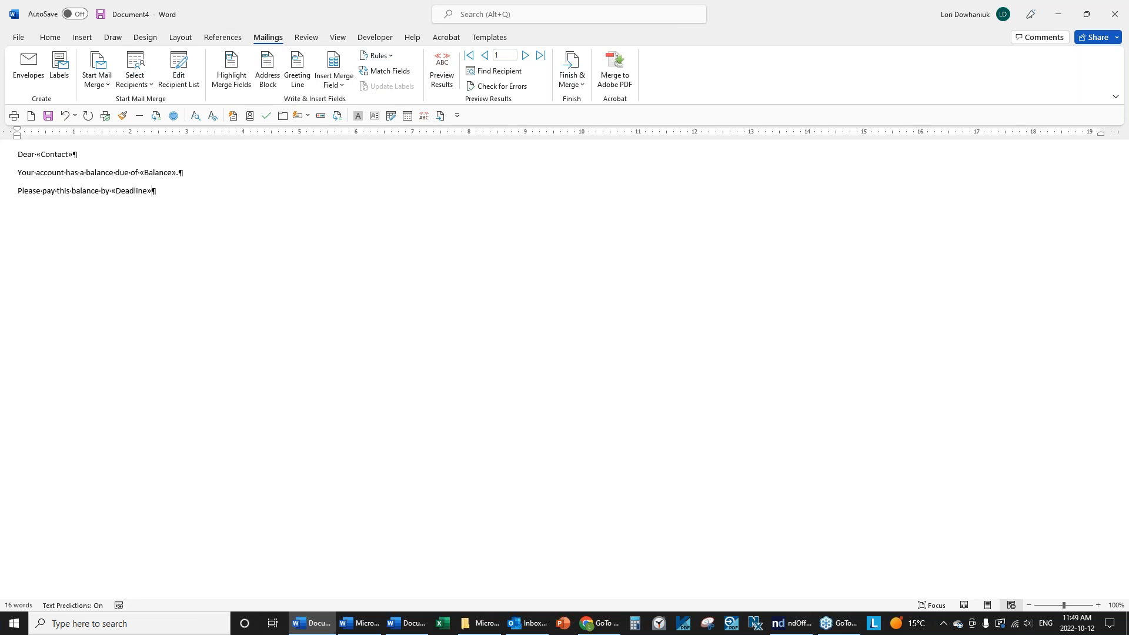
pyautogui.write('.')
# Close with 'Thank you for your attention to this.' and the sender's name.
pyautogui.press('Return')
pyautogui.write('Thank you for your attention to this.')
pyautogui.press('Return')
pyautogui.press('Return')
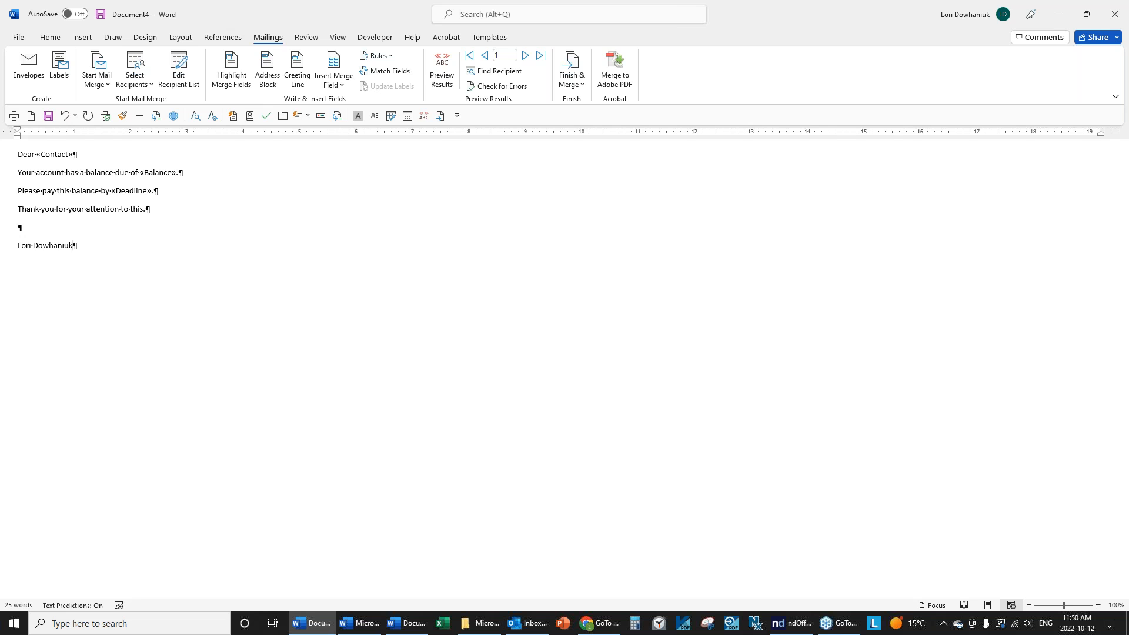
pyautogui.click(97, 81)
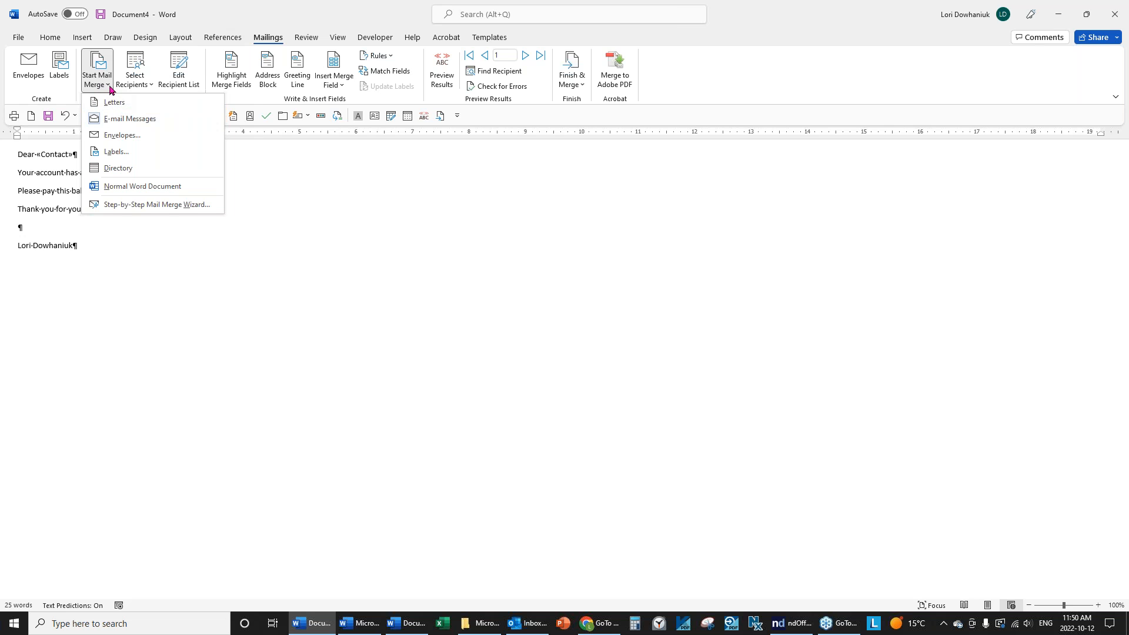
pyautogui.click(118, 101)
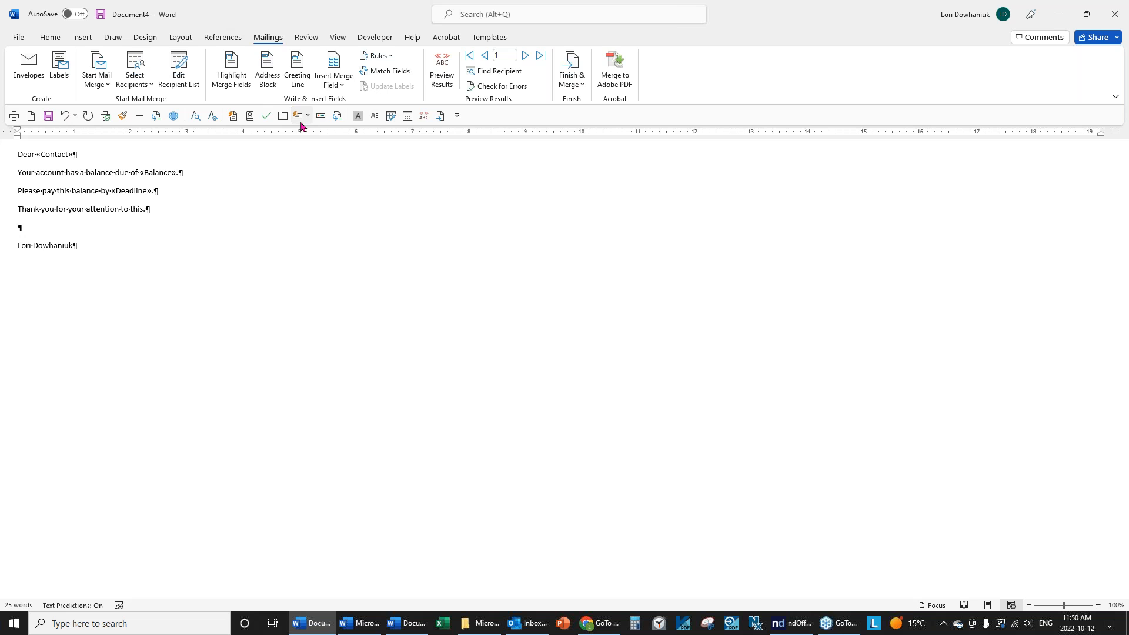
pyautogui.click(341, 86)
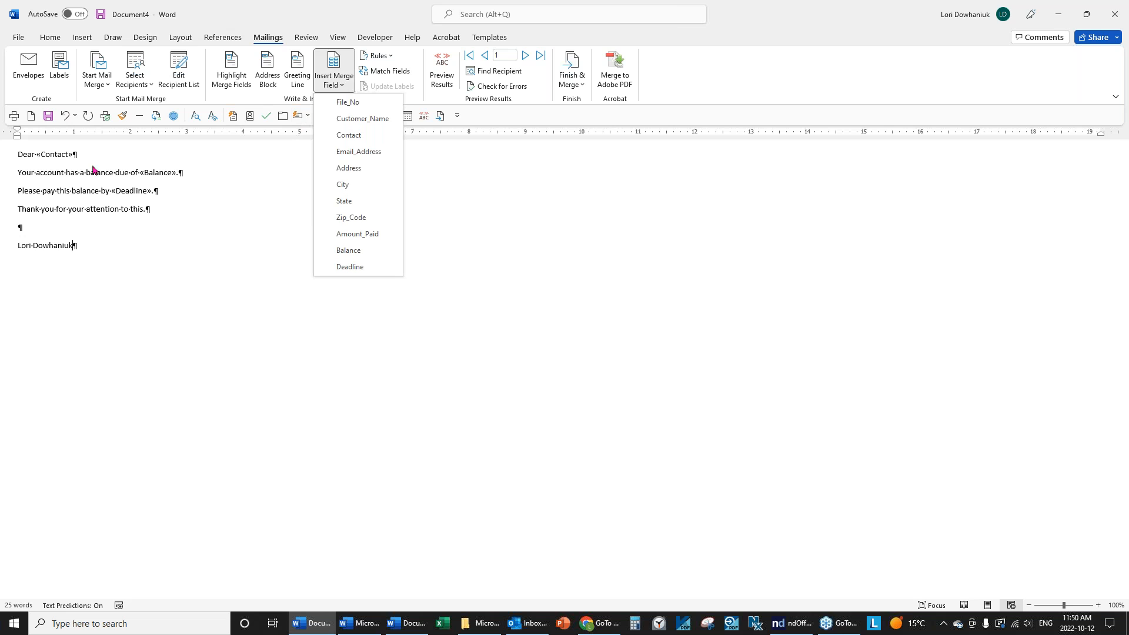
pyautogui.click(83, 216)
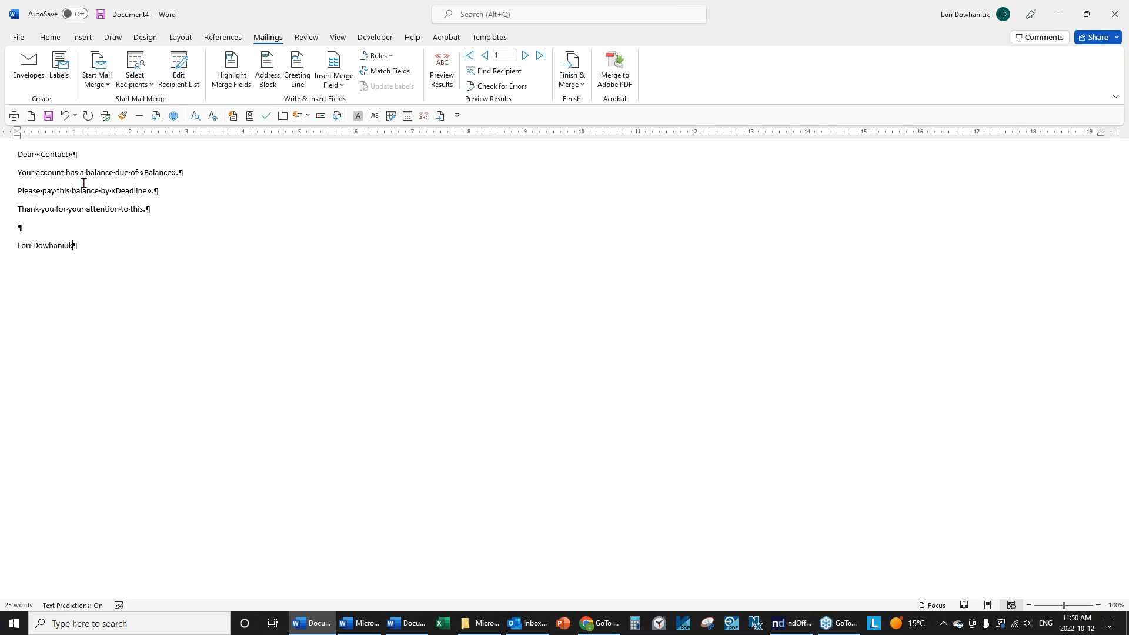
# Preview the merged letter and advance to record 7, showing a $275.75 balance due October 14, 2022.
pyautogui.click(444, 61)
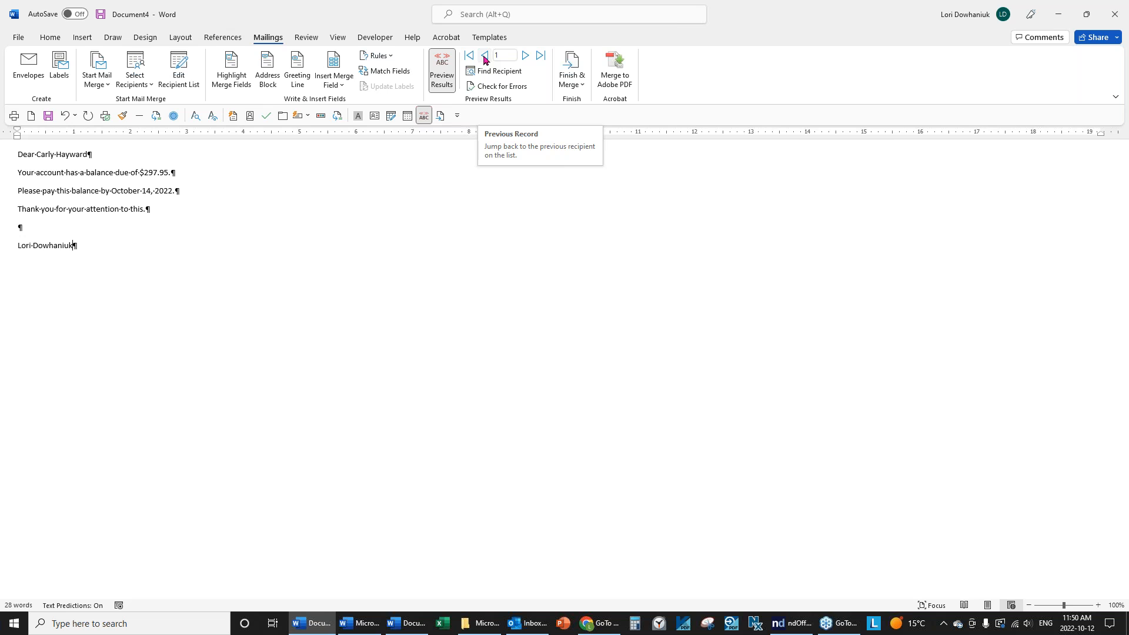
pyautogui.click(526, 56)
pyautogui.click(526, 56)
pyautogui.click(526, 56)
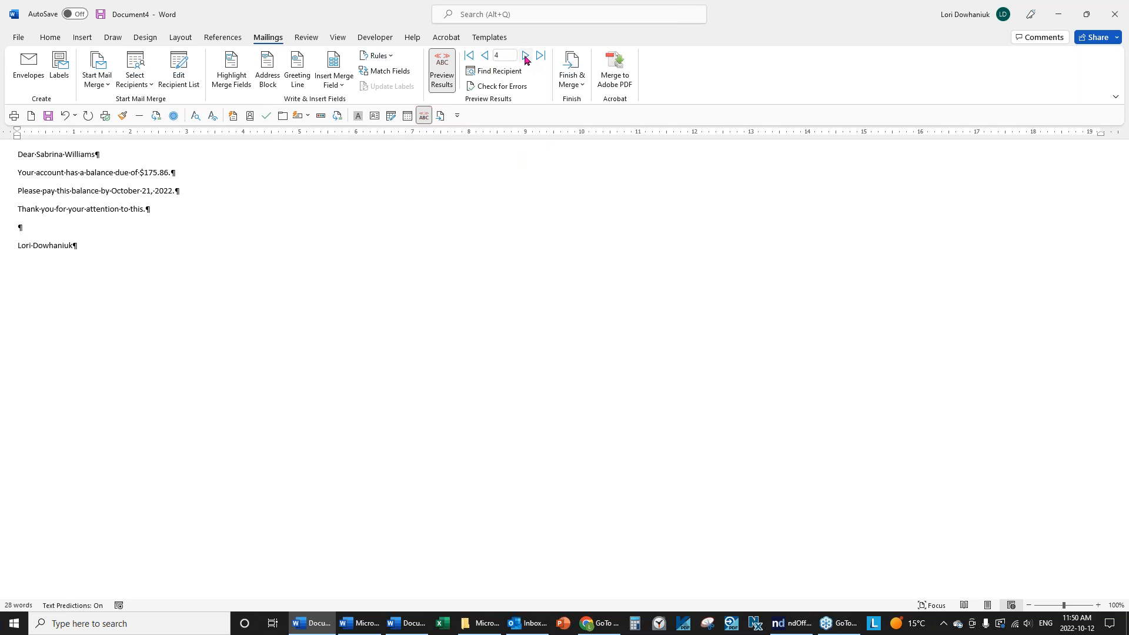
pyautogui.click(525, 57)
pyautogui.click(525, 56)
pyautogui.click(526, 56)
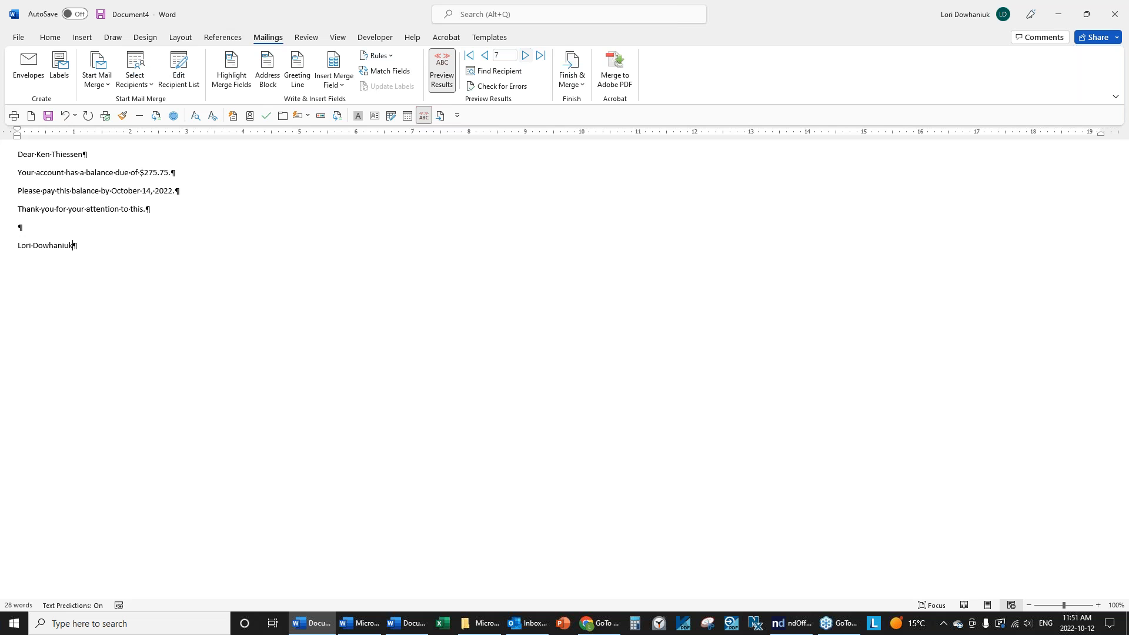
# Reopen Customer List.docx from the recent files list.
pyautogui.click(15, 39)
pyautogui.click(227, 291)
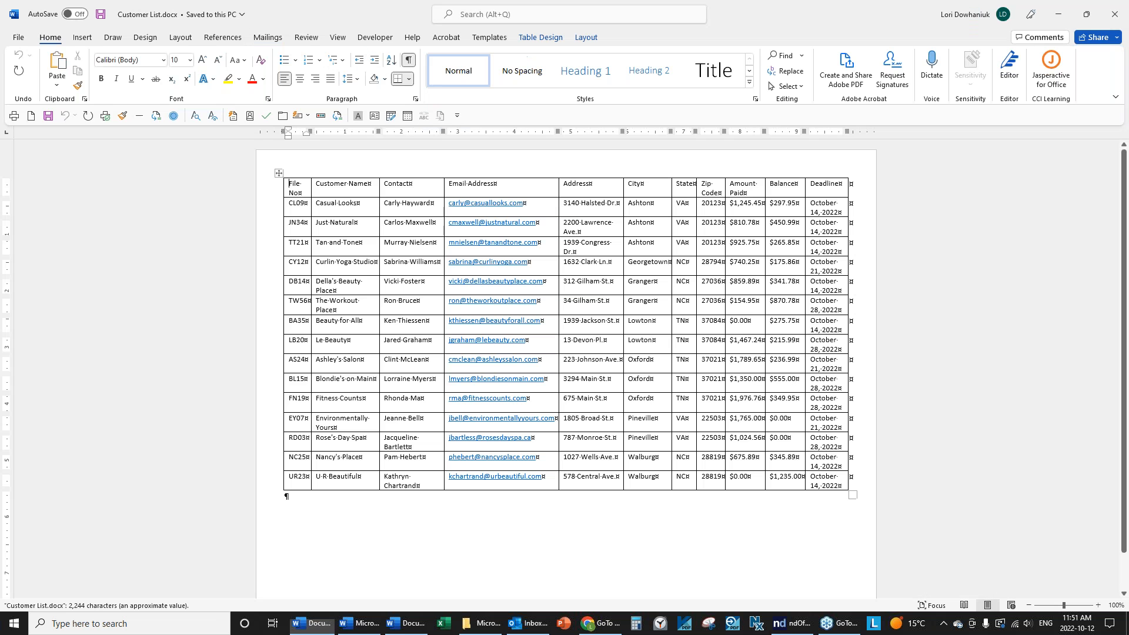
# Insert a blank column to the left of the Email Address column.
pyautogui.click(473, 173)
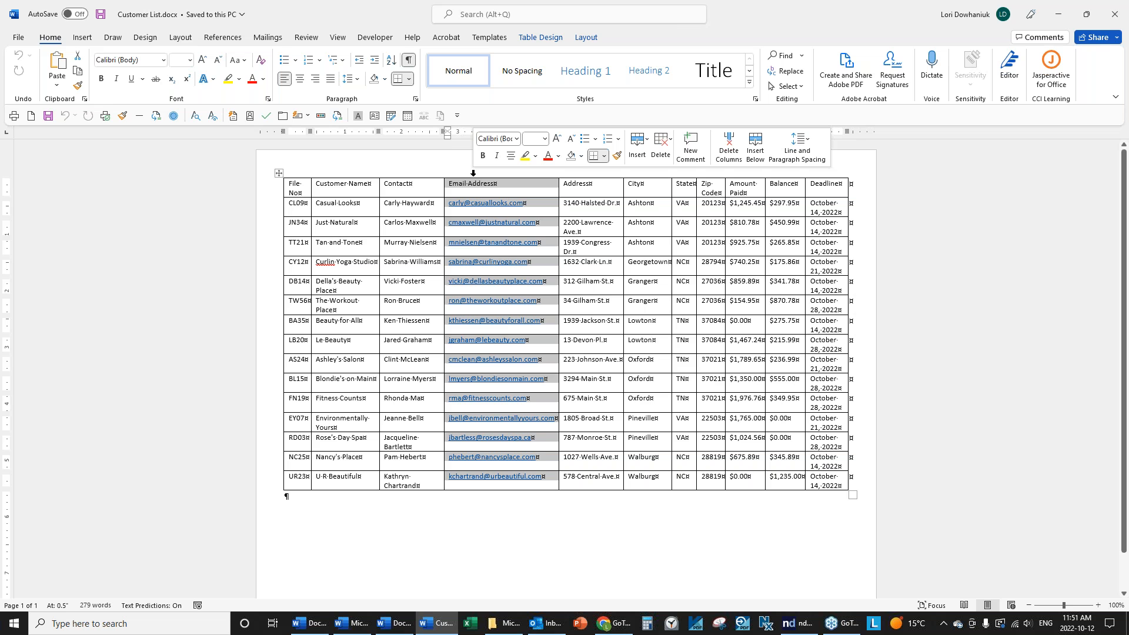
pyautogui.rightClick(465, 187)
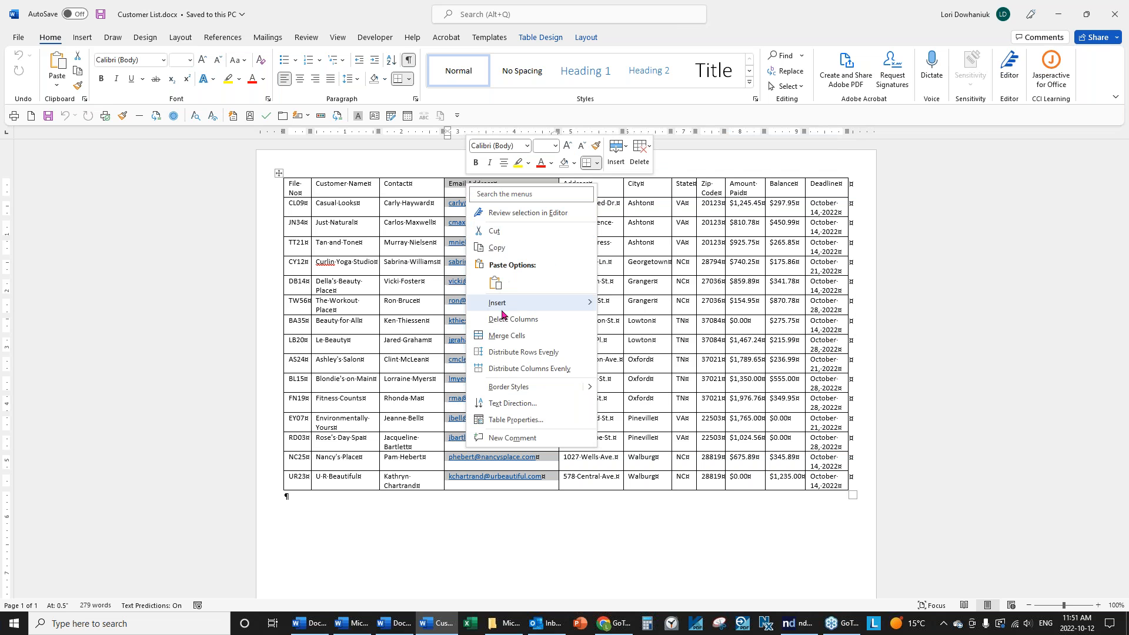
pyautogui.moveTo(503, 307)
pyautogui.click(649, 310)
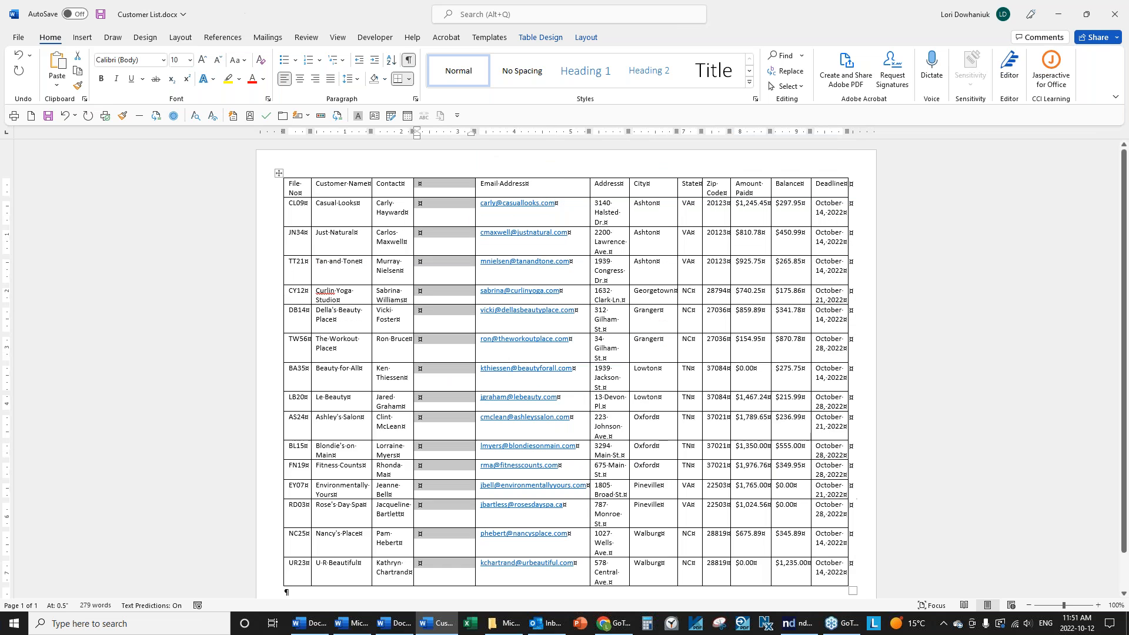
# Move the Casual Looks and Tan and Tone surnames into the new column.
pyautogui.moveTo(410, 212); pyautogui.dragTo(426, 234)
pyautogui.moveTo(406, 270); pyautogui.dragTo(429, 274)
pyautogui.scroll(-1, 448, 325)
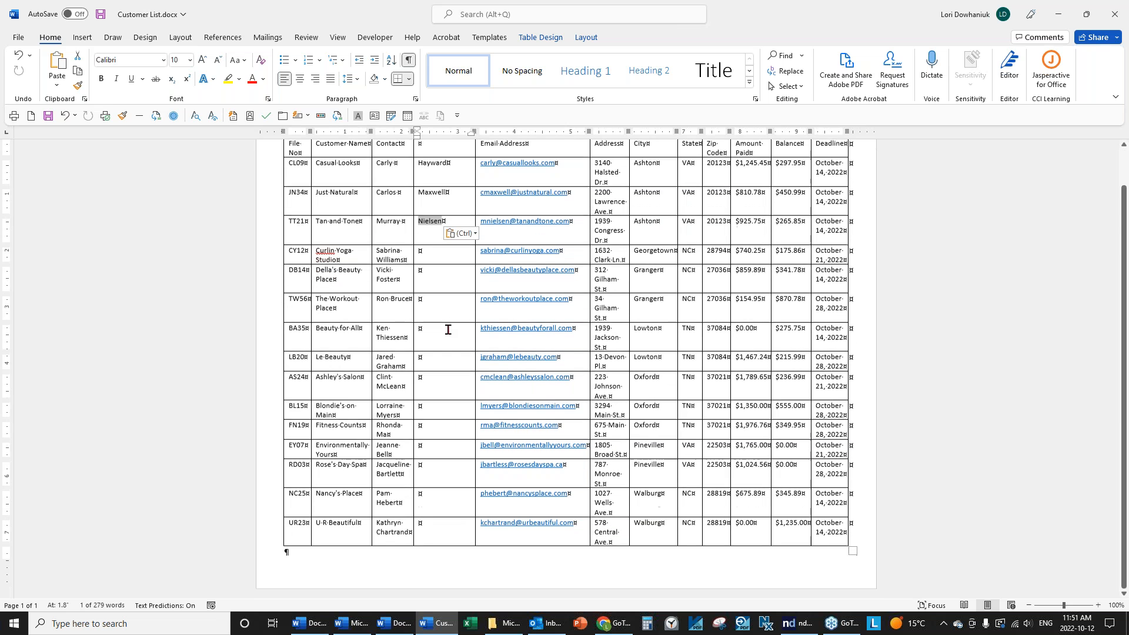
pyautogui.scroll(1, 412, 437)
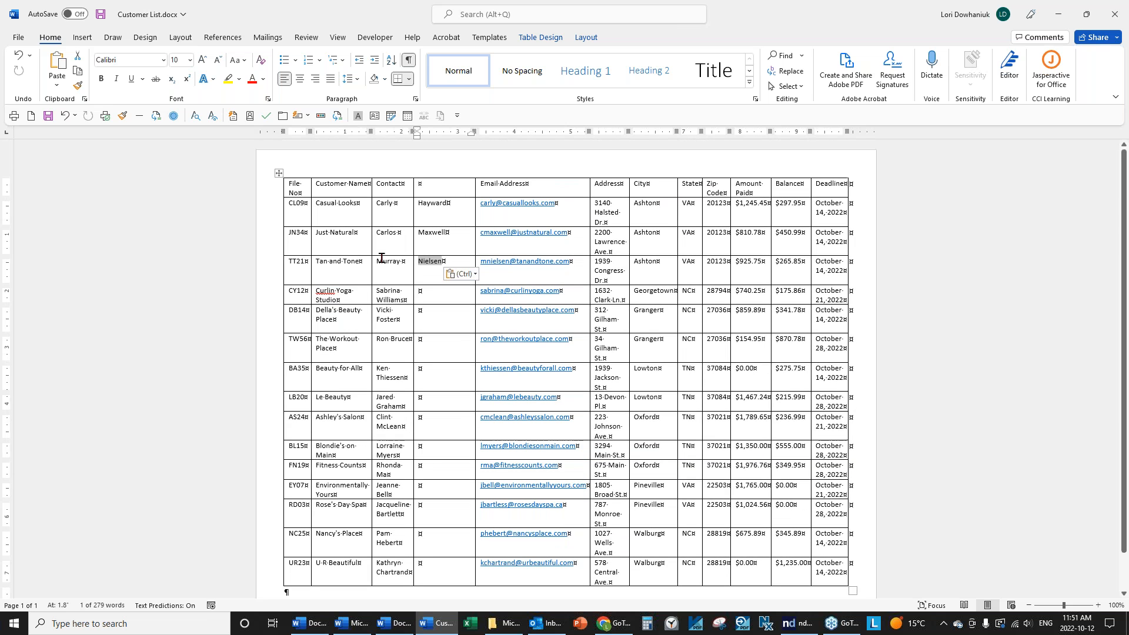
# Rename the Contact header to 'Contact First' and move to the new column's header.
pyautogui.click(402, 184)
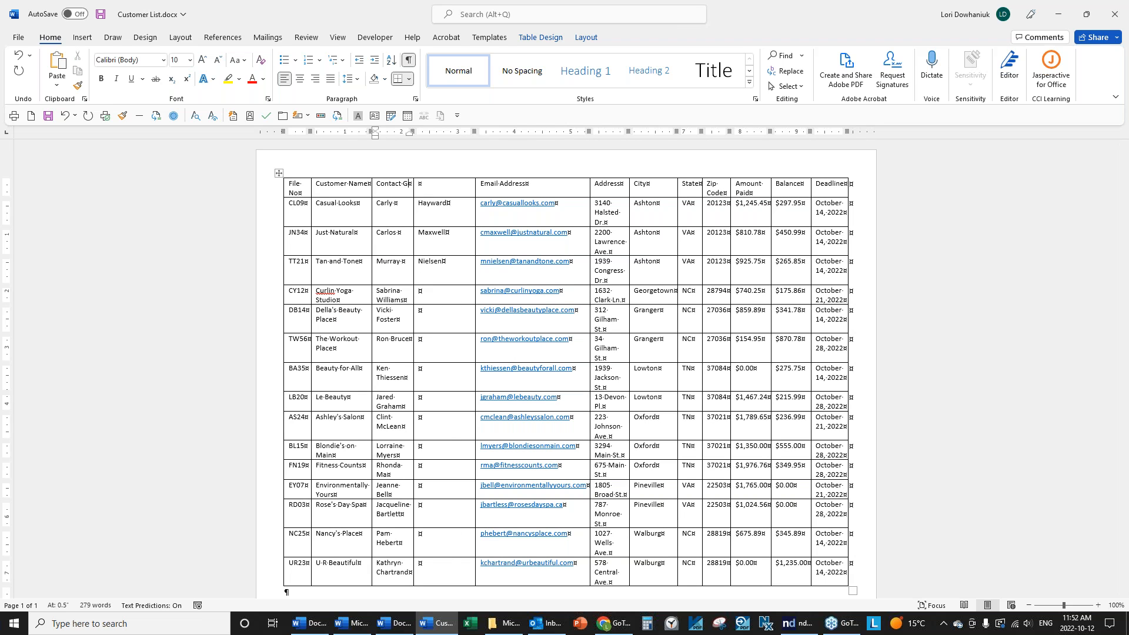
pyautogui.write('First')
pyautogui.press('Tab')
# Cancel the Invalid Merge Field warning in the balance letter, then return to Customer List.docx.
pyautogui.click(397, 626)
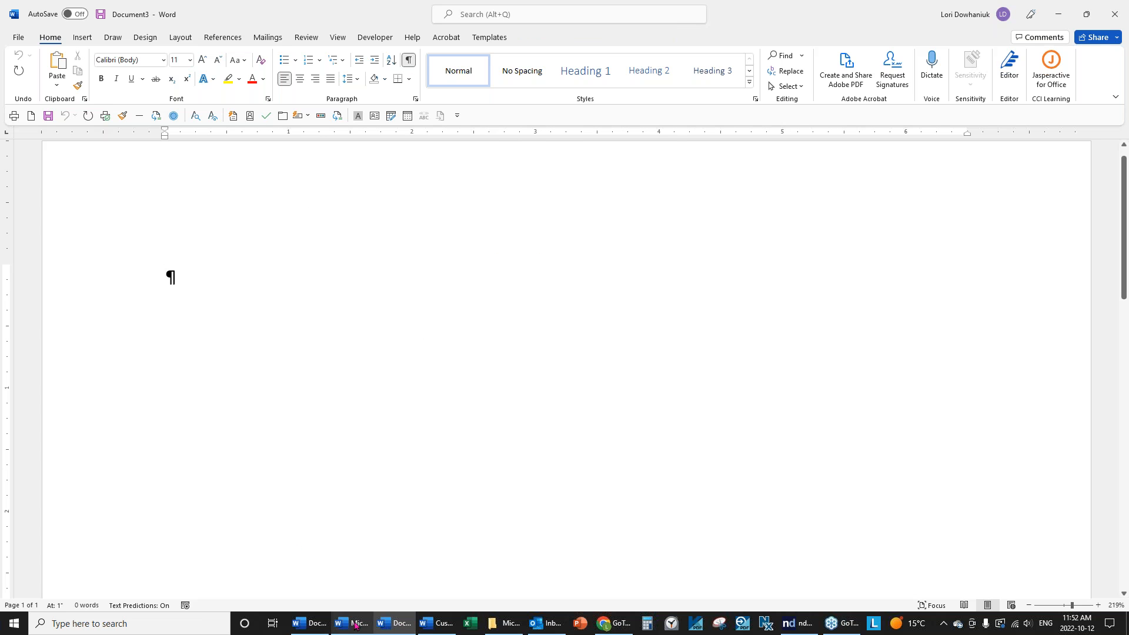
pyautogui.click(318, 624)
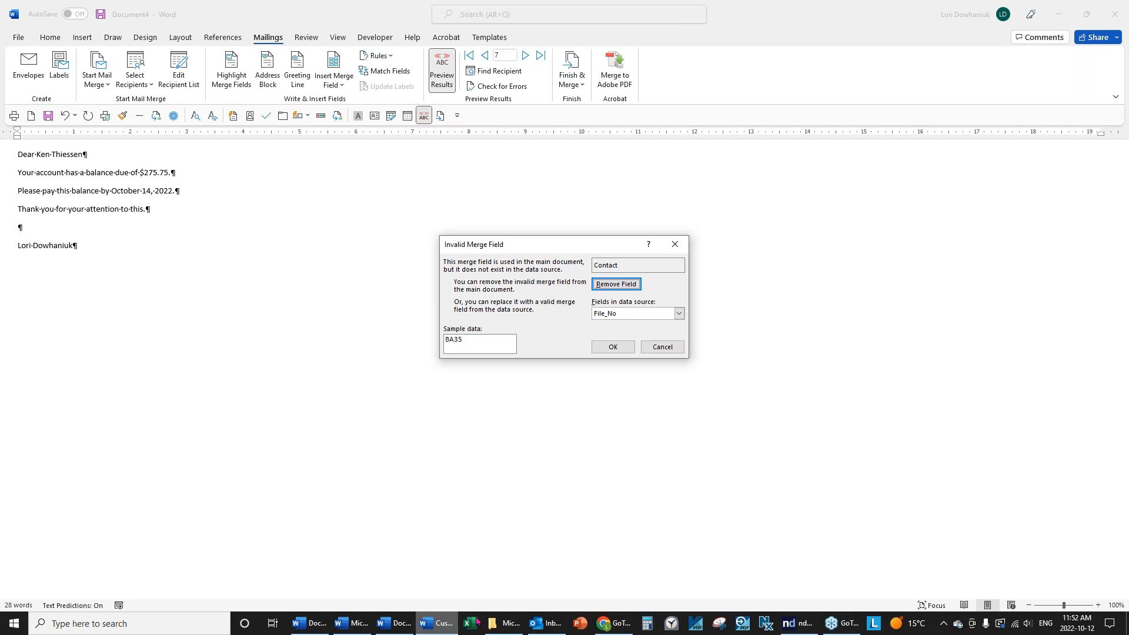
pyautogui.click(394, 623)
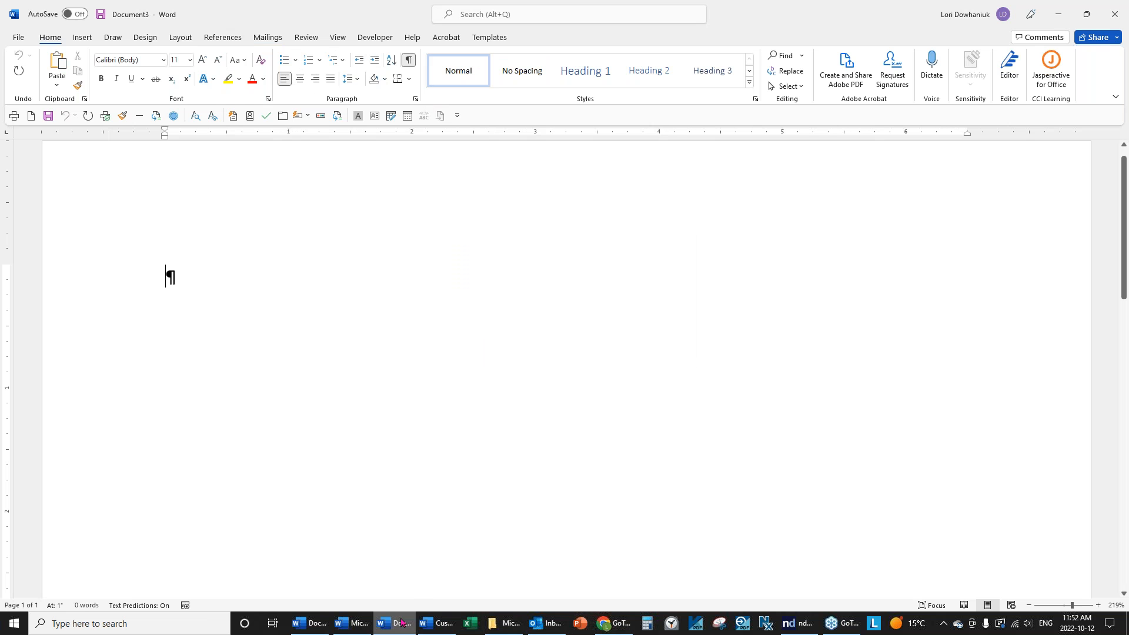
pyautogui.click(309, 623)
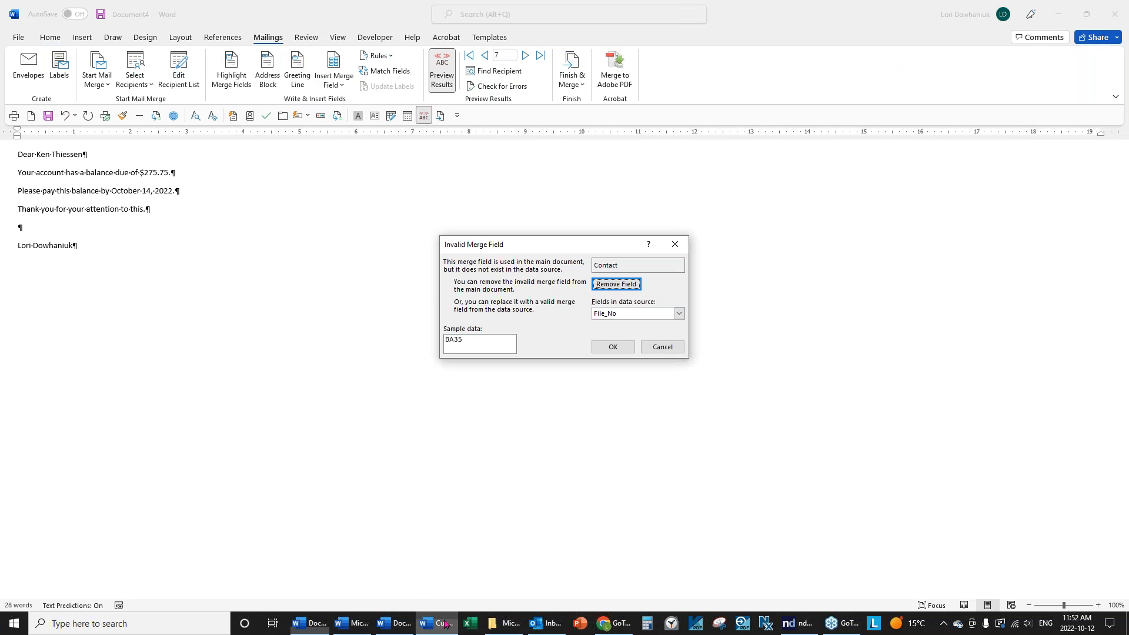
pyautogui.click(662, 347)
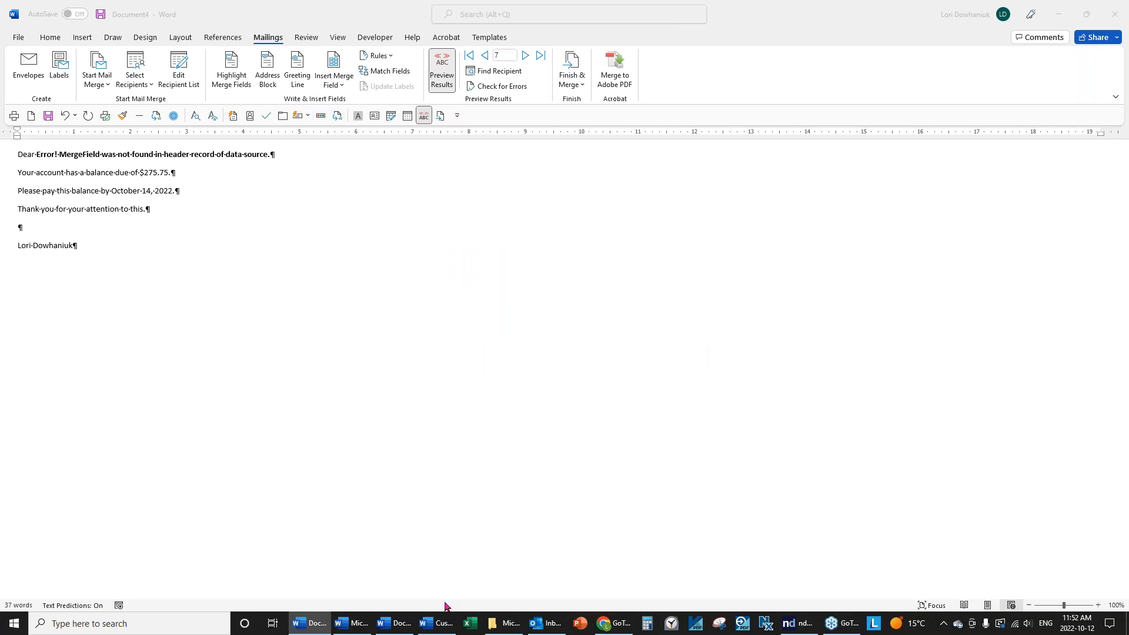
pyautogui.click(437, 629)
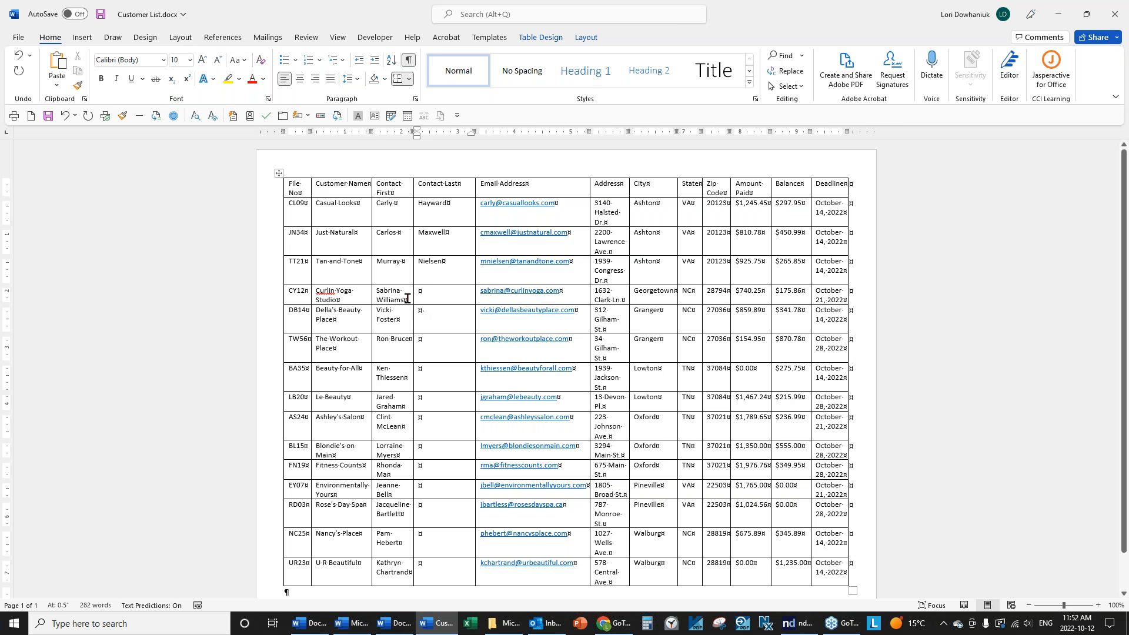
# Move the surnames for Curlin Yoga Studio through Le Beauty into Contact Last.
pyautogui.doubleClick(388, 301)
pyautogui.moveTo(388, 301); pyautogui.dragTo(421, 339)
pyautogui.doubleClick(387, 320)
pyautogui.doubleClick(392, 338)
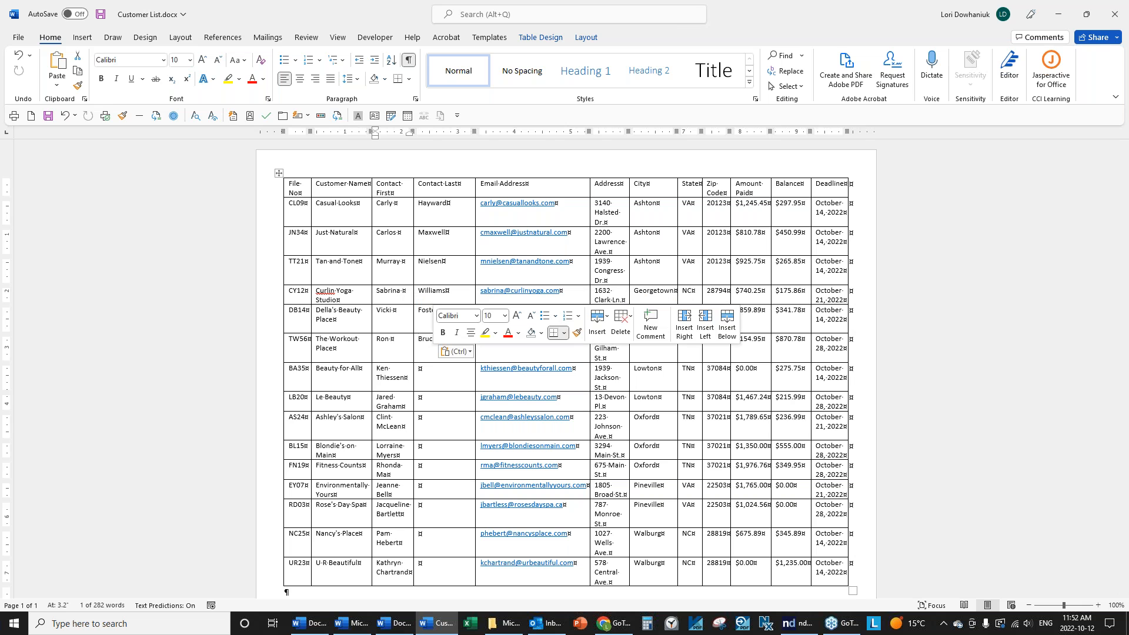
pyautogui.doubleClick(395, 377)
pyautogui.moveTo(395, 376); pyautogui.dragTo(421, 371)
pyautogui.doubleClick(389, 406)
pyautogui.moveTo(389, 405); pyautogui.dragTo(422, 428)
# Move the surnames for Blondie's on Main through U R Beautiful into Contact Last.
pyautogui.click(400, 431)
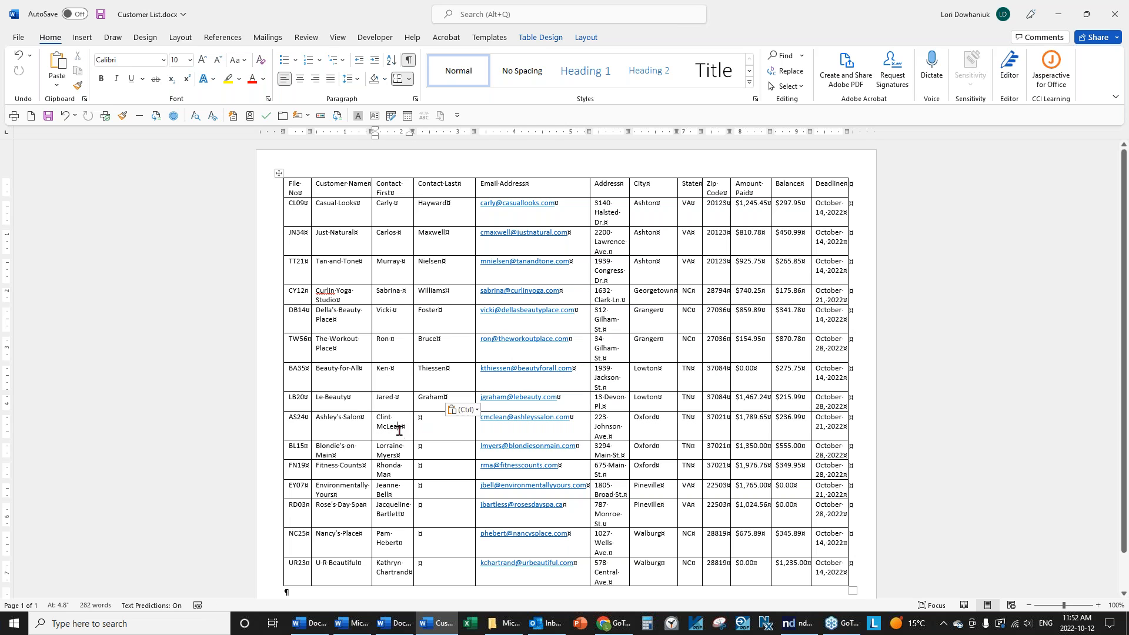
pyautogui.doubleClick(386, 454)
pyautogui.moveTo(386, 454); pyautogui.dragTo(440, 473)
pyautogui.doubleClick(382, 474)
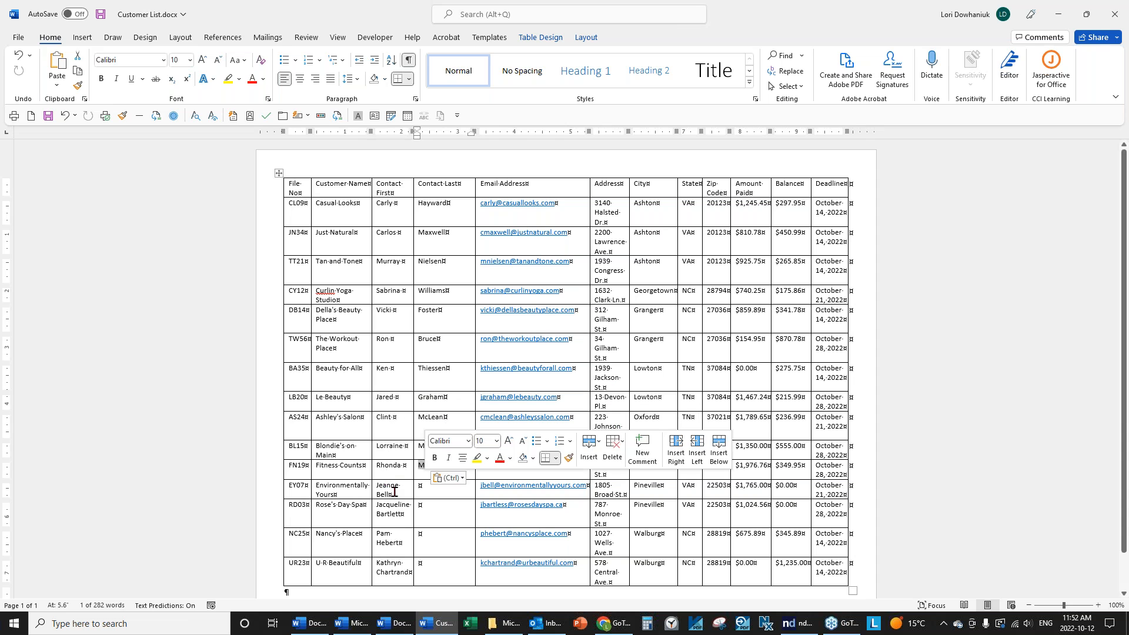
pyautogui.doubleClick(381, 494)
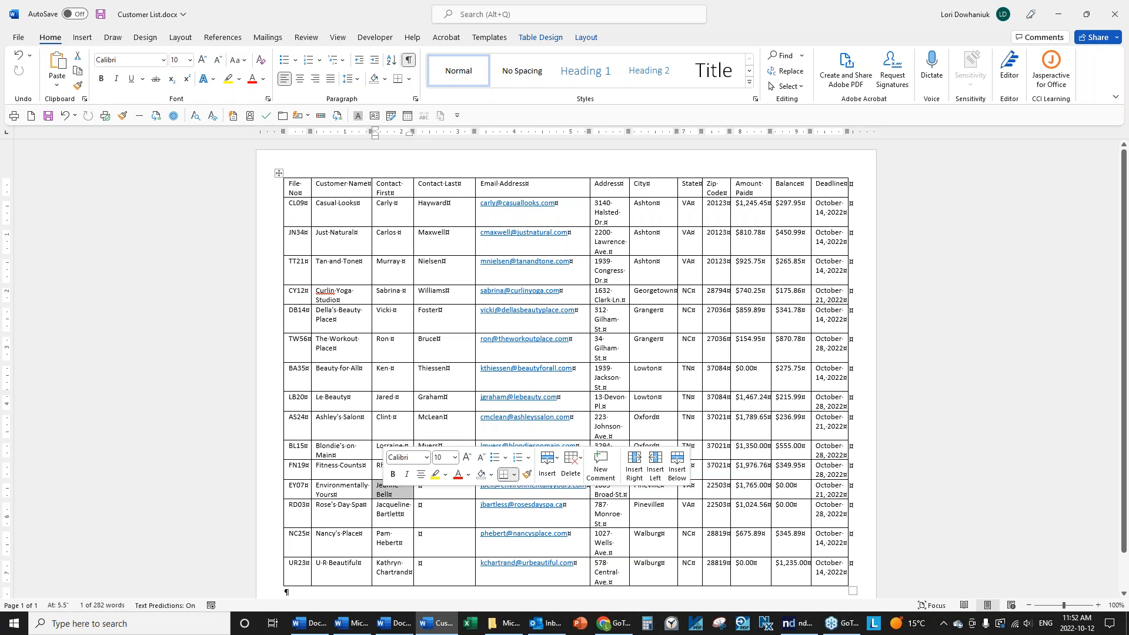
pyautogui.click(381, 490)
pyautogui.doubleClick(384, 494)
pyautogui.moveTo(383, 494); pyautogui.dragTo(421, 506)
pyautogui.doubleClick(390, 510)
pyautogui.click(394, 544)
pyautogui.doubleClick(394, 544)
pyautogui.moveTo(394, 544); pyautogui.dragTo(421, 565)
pyautogui.doubleClick(398, 569)
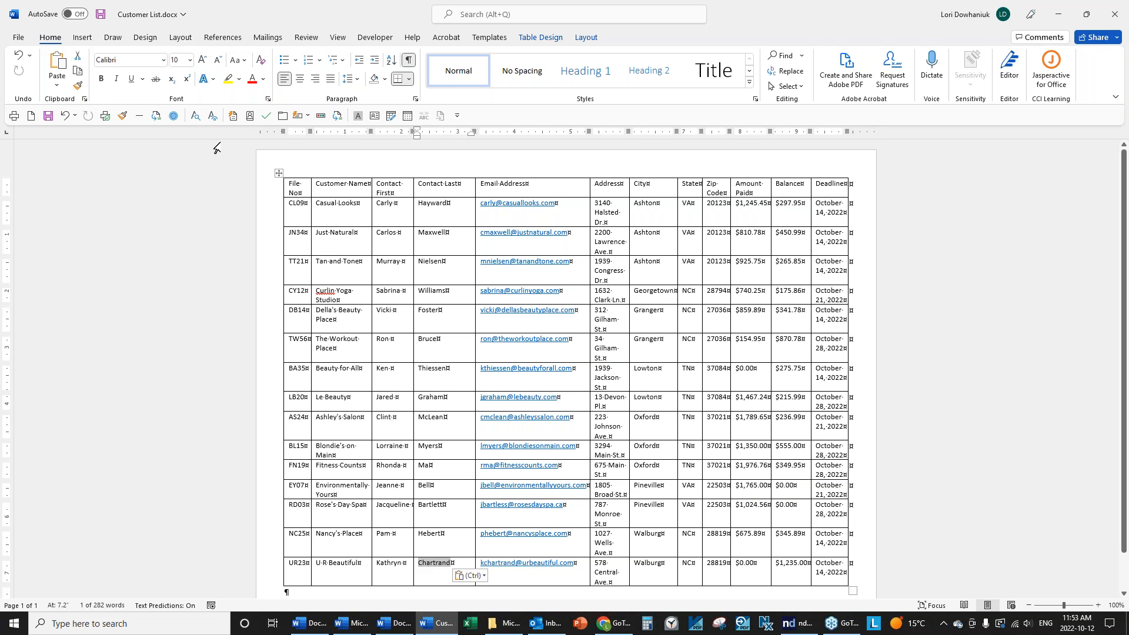
# Save and close Customer List.docx.
pyautogui.click(49, 116)
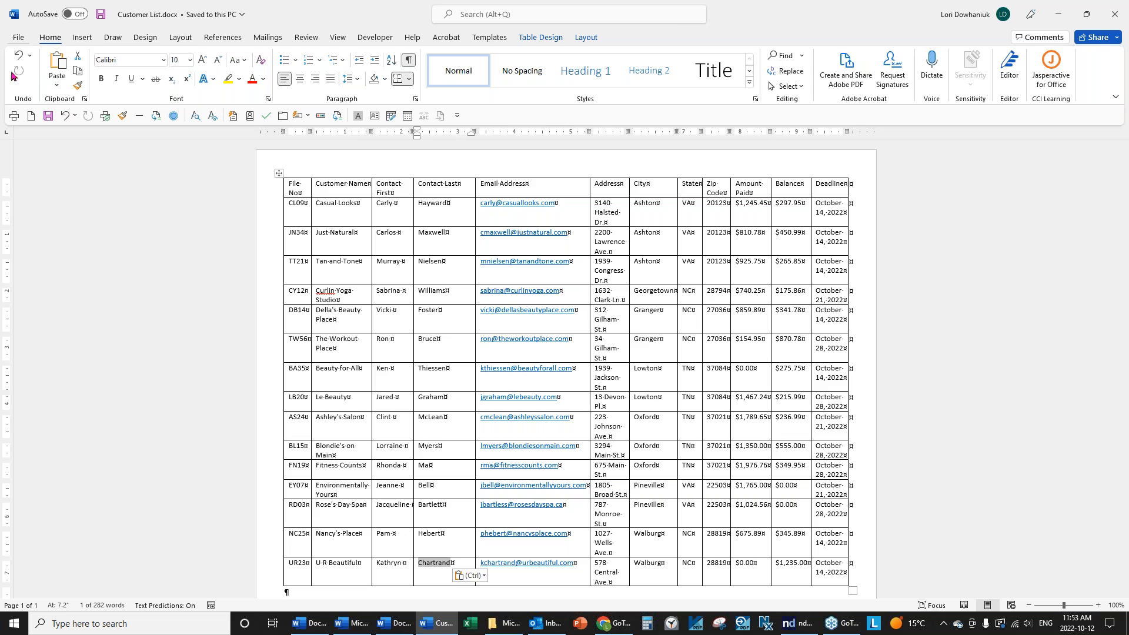
pyautogui.click(18, 37)
pyautogui.click(30, 345)
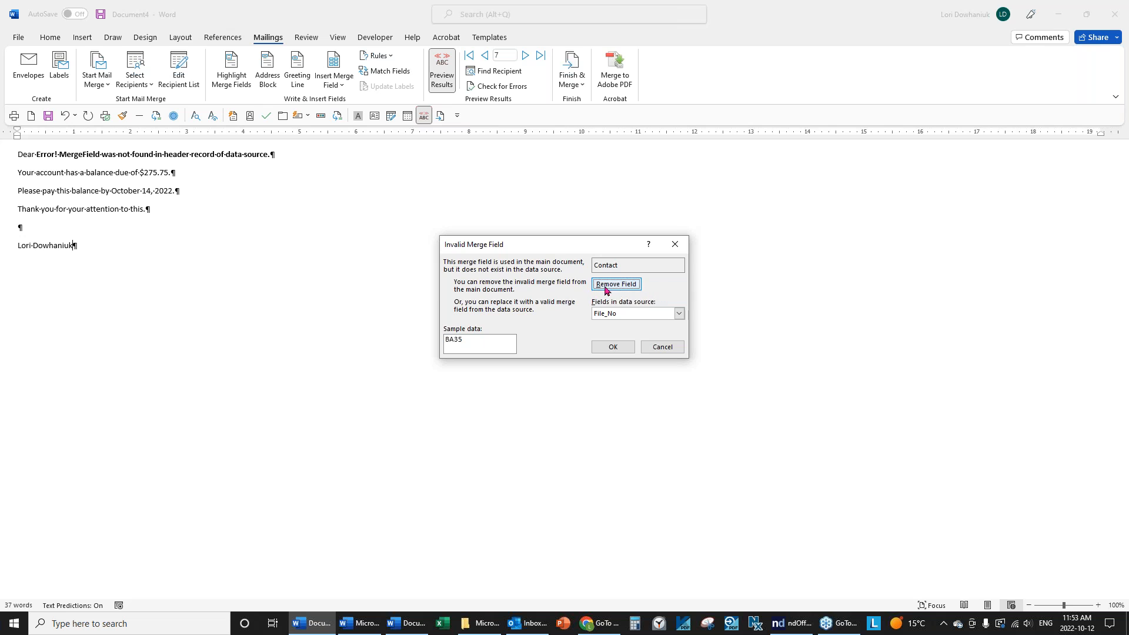
# Remove the invalid Contact field and insert the Contact_First field after 'Dear'.
pyautogui.click(625, 285)
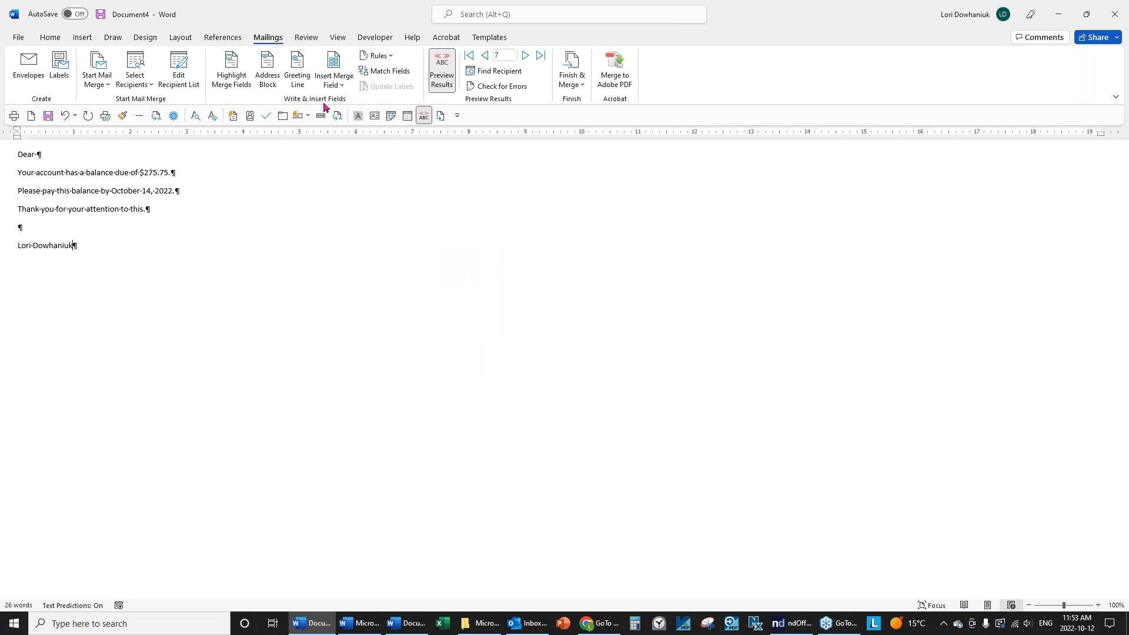
pyautogui.click(441, 70)
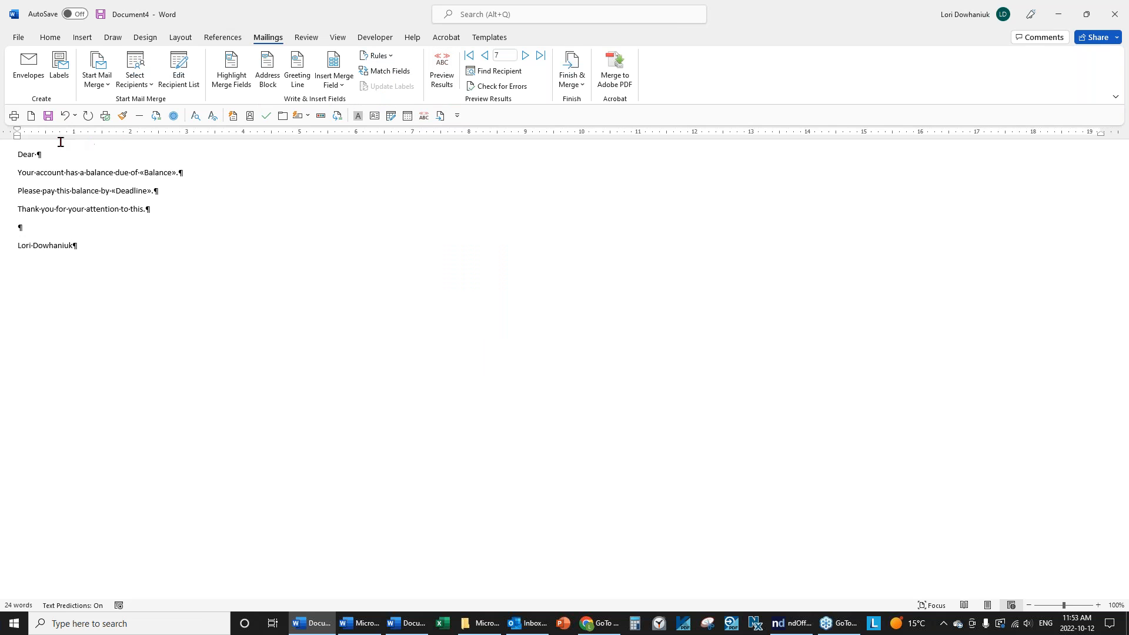
pyautogui.click(345, 86)
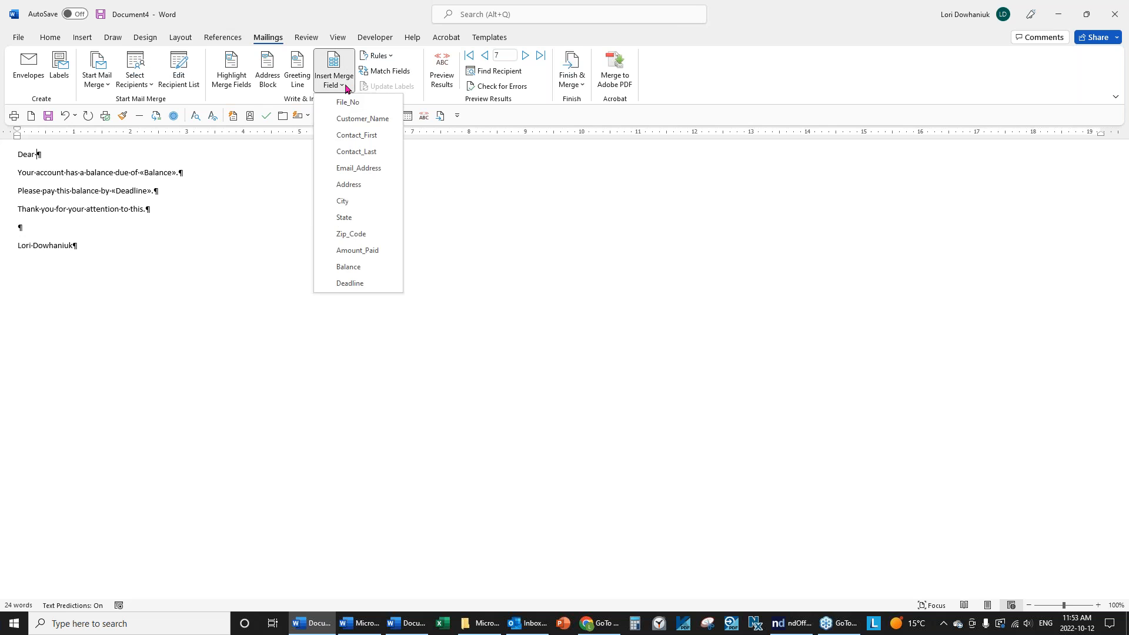
pyautogui.click(354, 134)
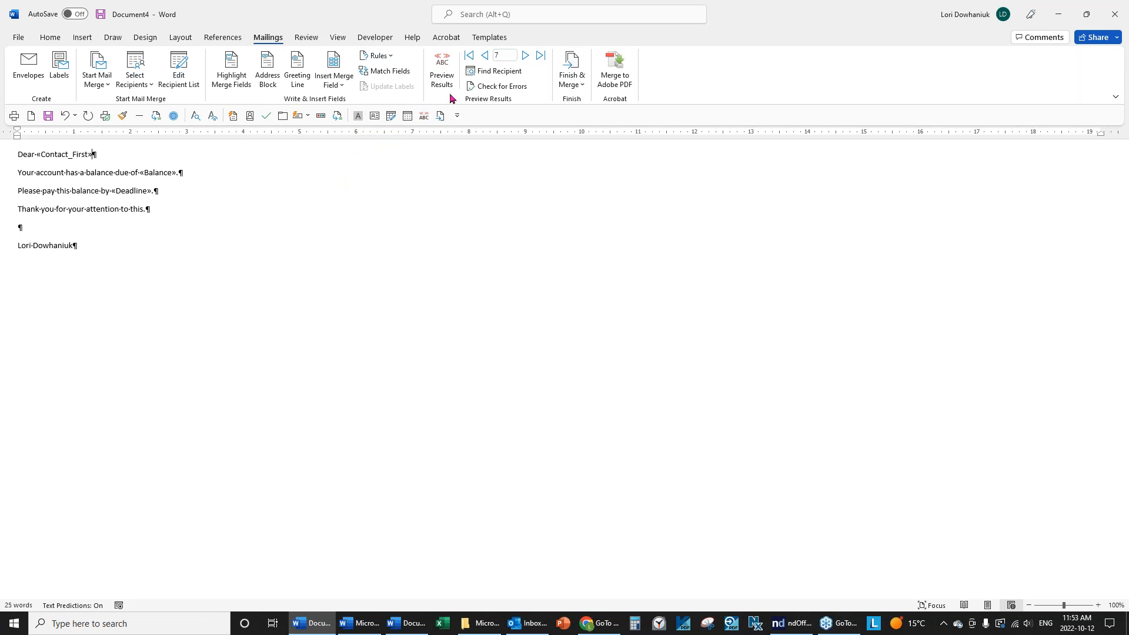
# Preview the merged letters record by record up to record 15, then return to field codes.
pyautogui.click(442, 75)
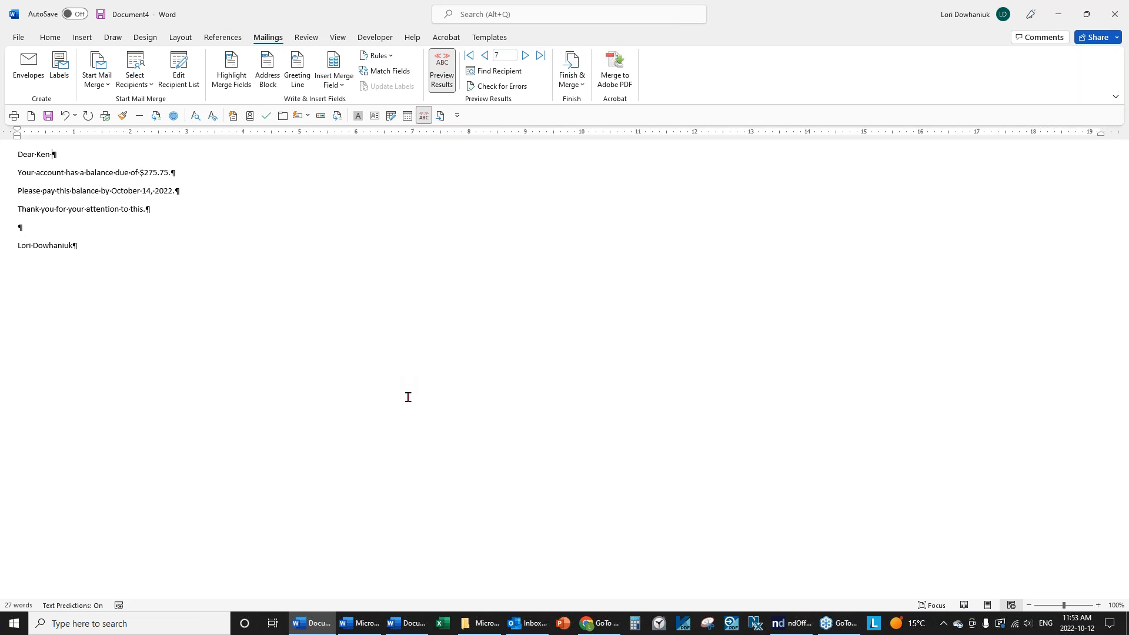
pyautogui.click(525, 56)
pyautogui.click(525, 55)
pyautogui.click(525, 55)
pyautogui.click(525, 56)
pyautogui.click(525, 56)
pyautogui.click(525, 55)
pyautogui.click(525, 55)
pyautogui.click(525, 55)
pyautogui.click(442, 70)
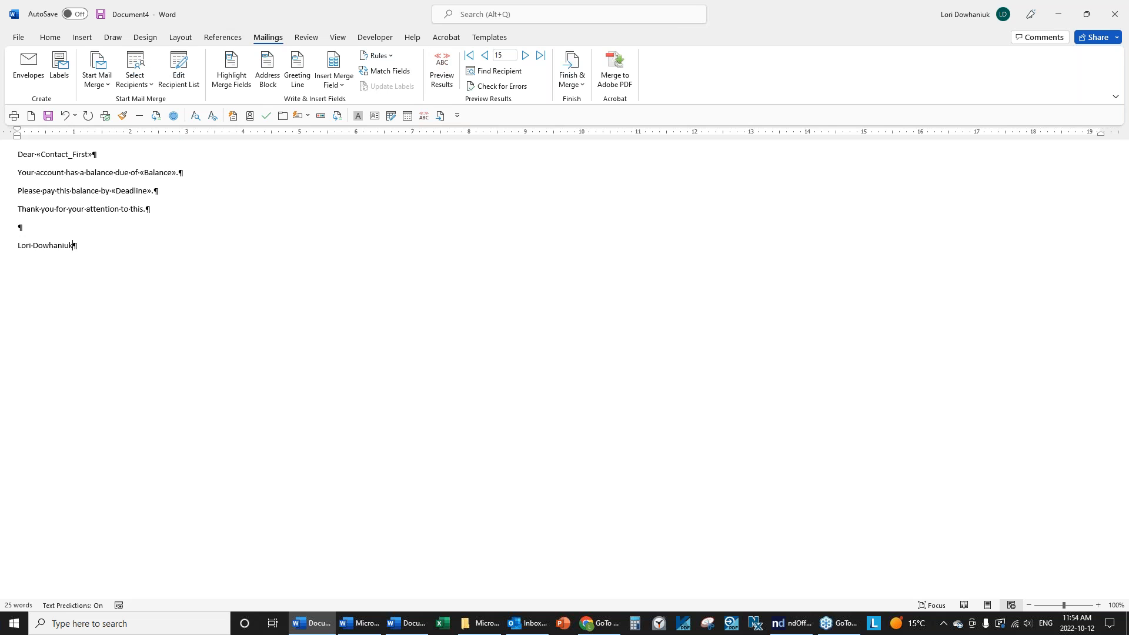
pyautogui.click(581, 86)
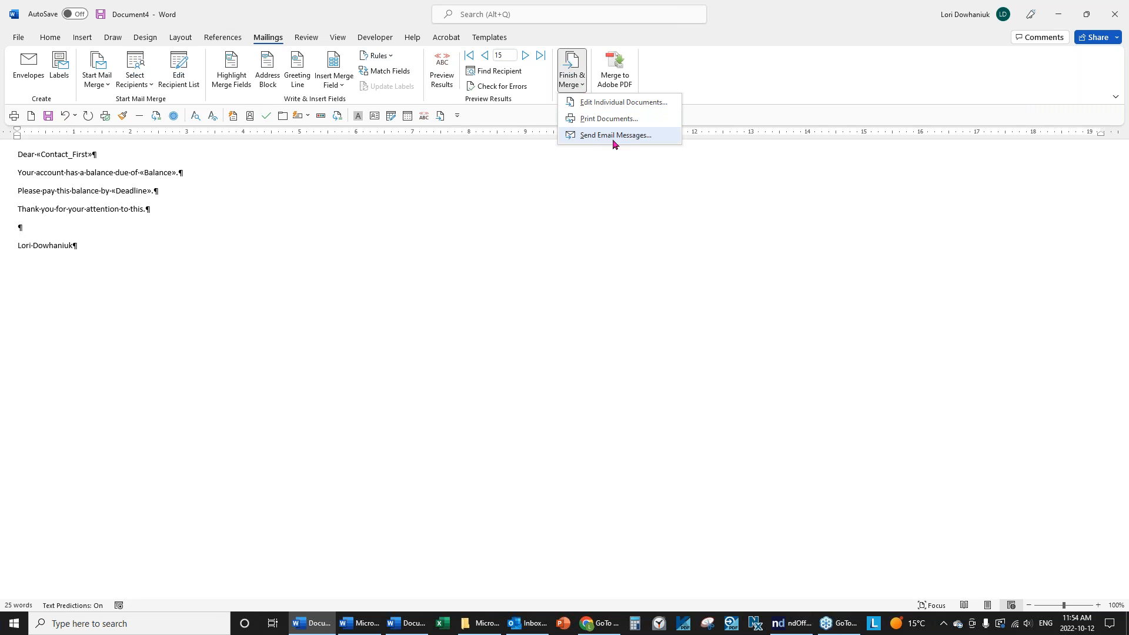
pyautogui.click(613, 136)
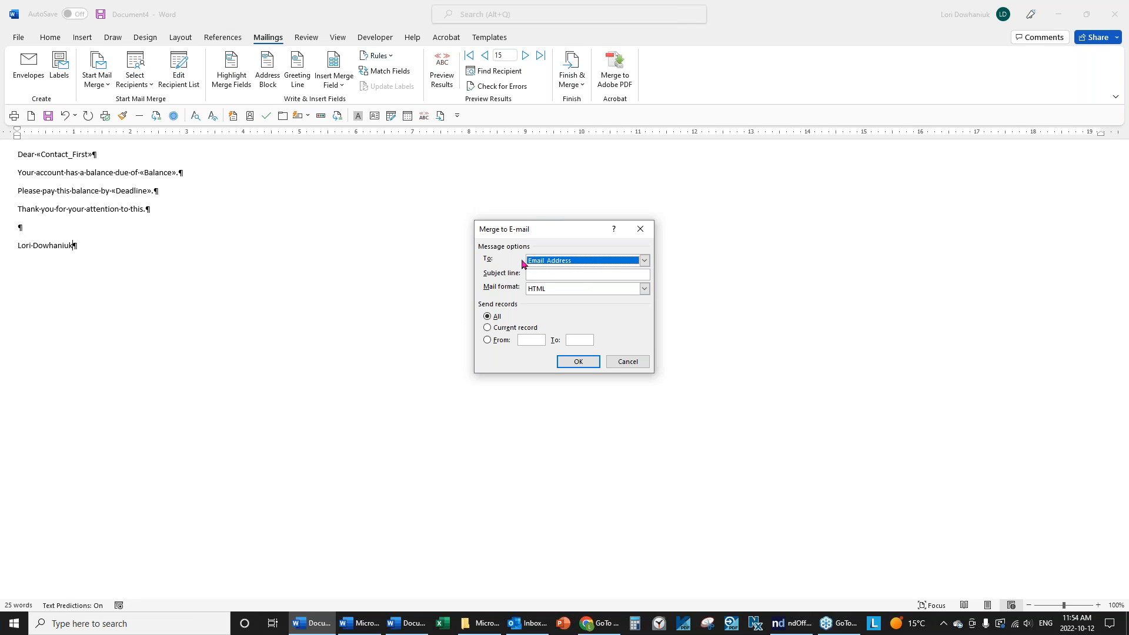
pyautogui.click(644, 260)
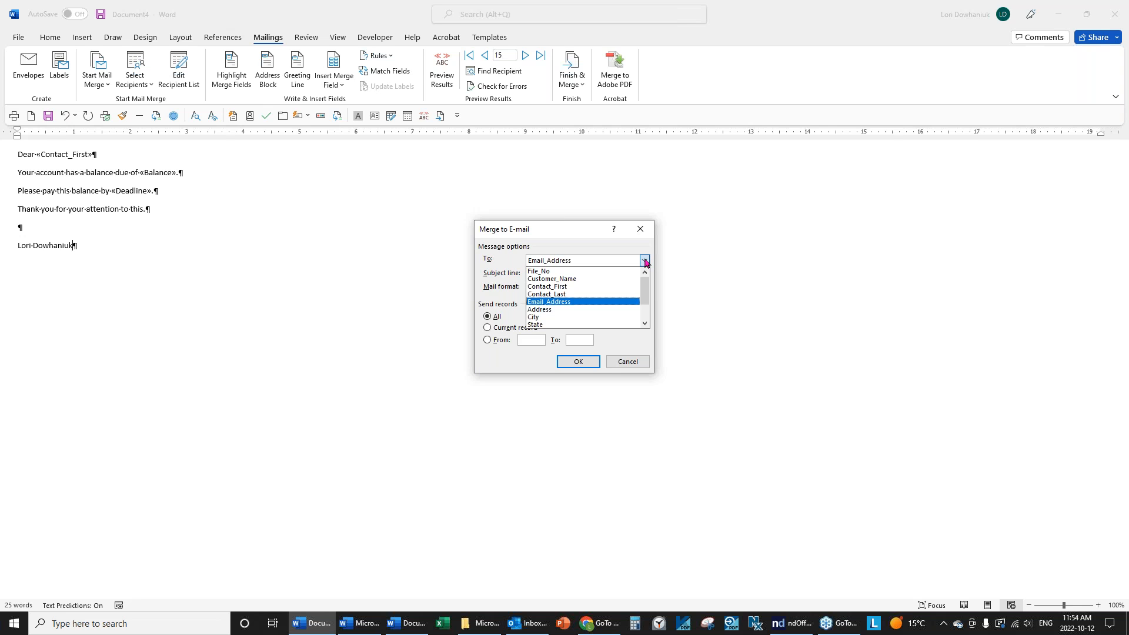
pyautogui.click(645, 263)
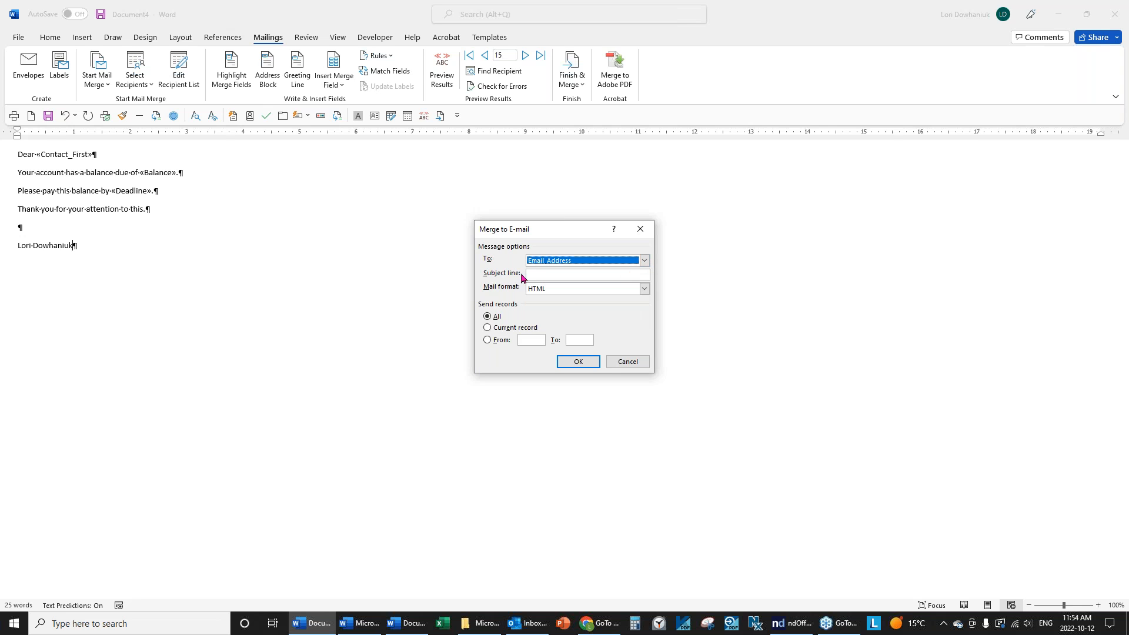
pyautogui.click(556, 273)
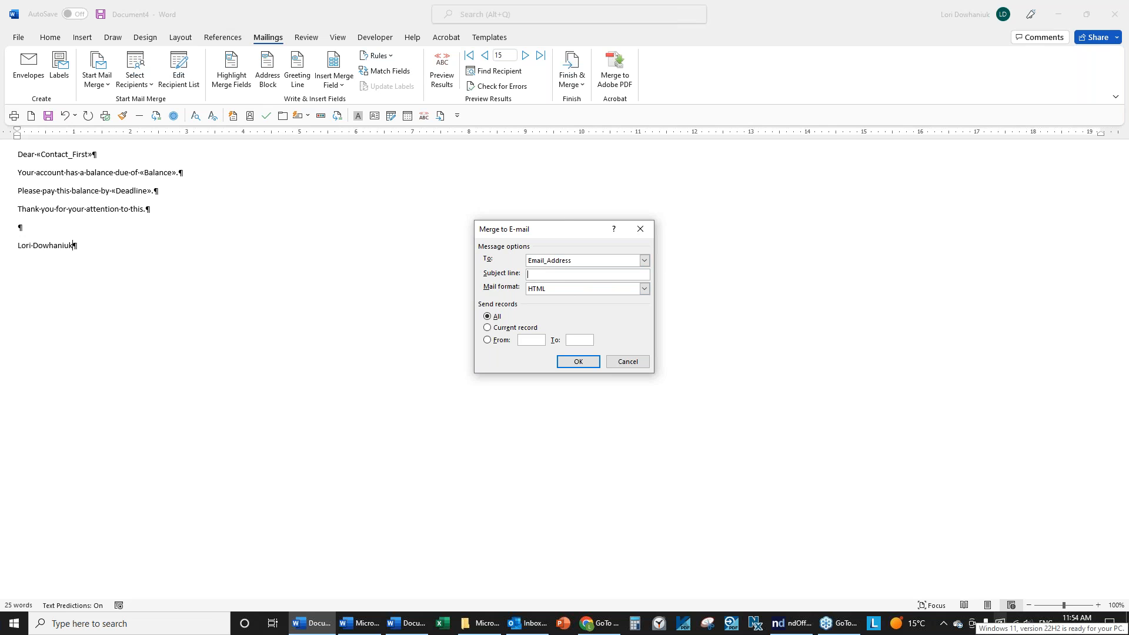
pyautogui.write('Monthly Statement')
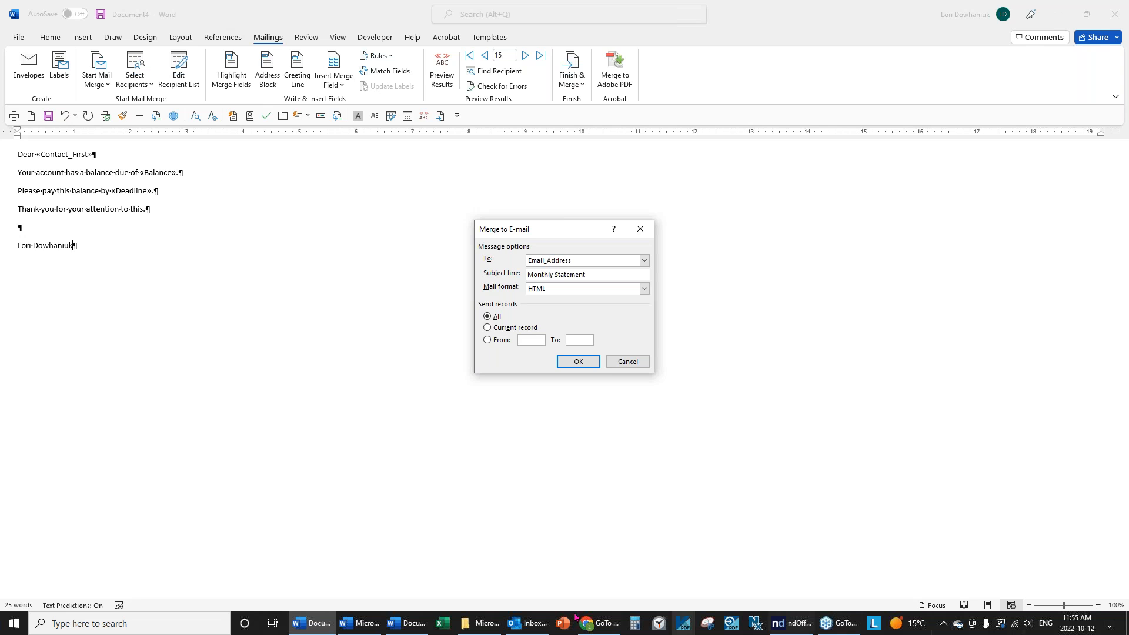
pyautogui.click(624, 363)
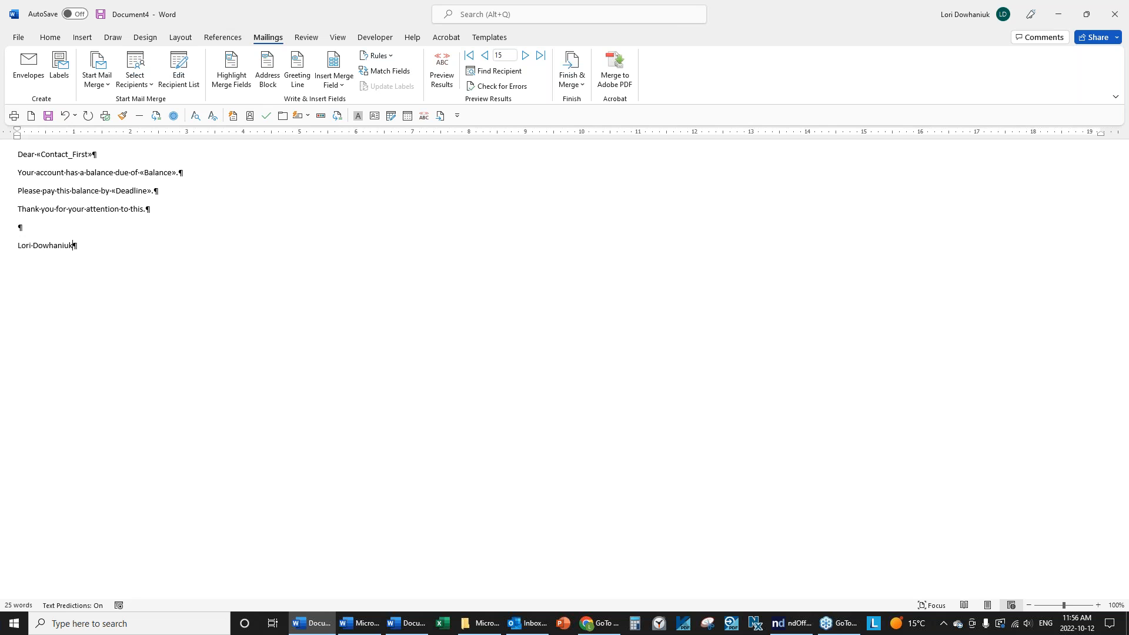
# Preview record 14's letter, showing a $345.89 balance due October 14, 2022.
pyautogui.click(442, 71)
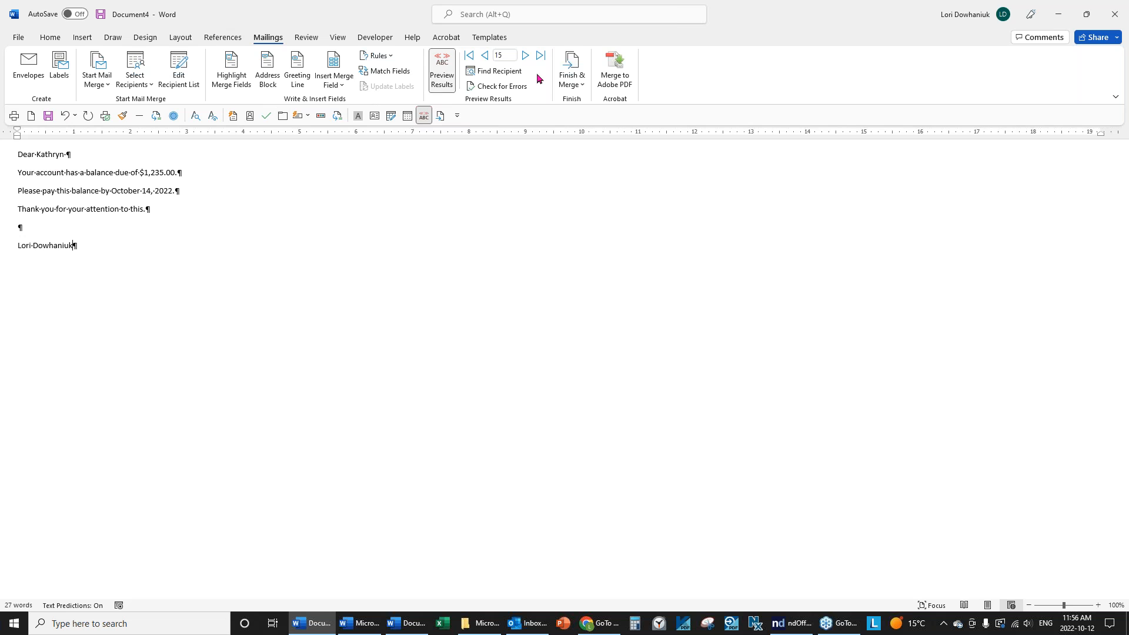
pyautogui.click(484, 55)
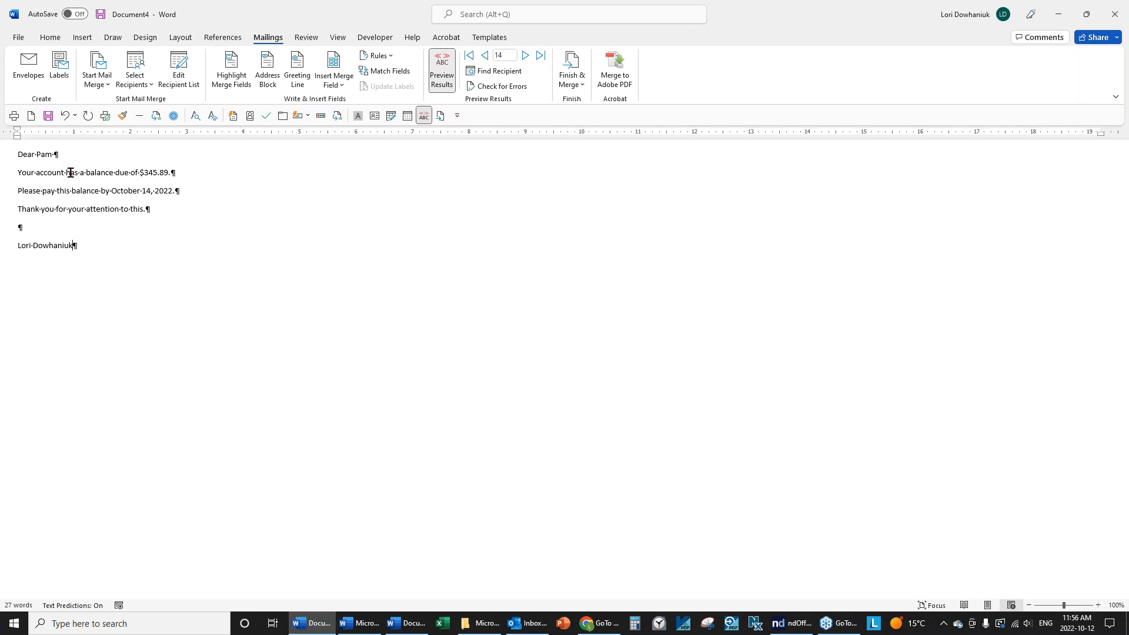
pyautogui.click(139, 86)
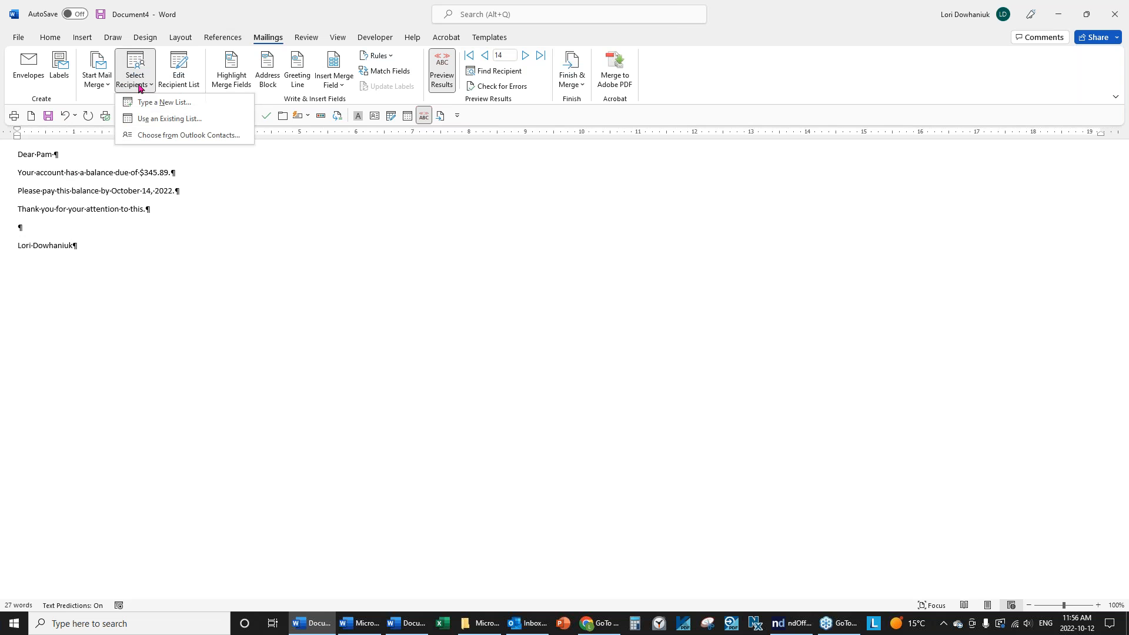
pyautogui.click(155, 119)
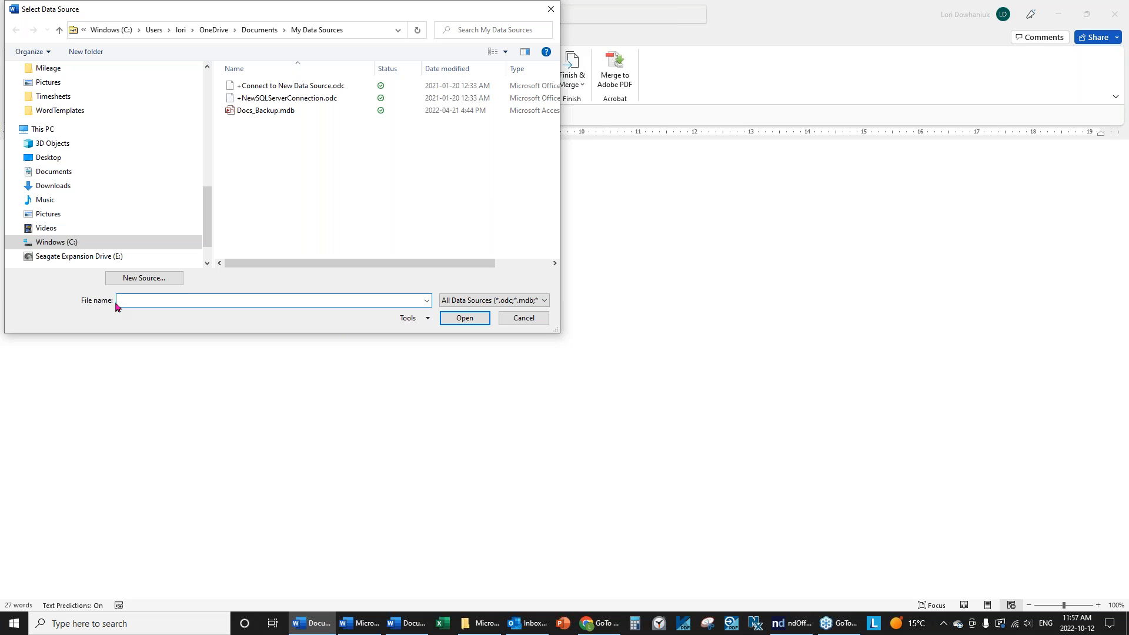
pyautogui.click(510, 320)
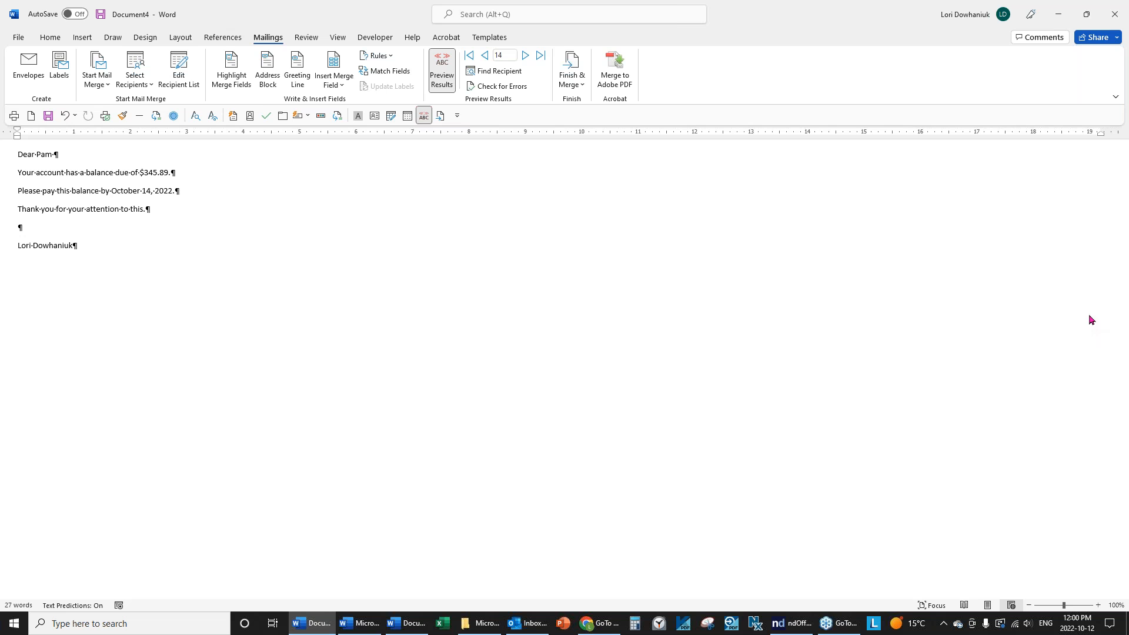
pyautogui.click(845, 625)
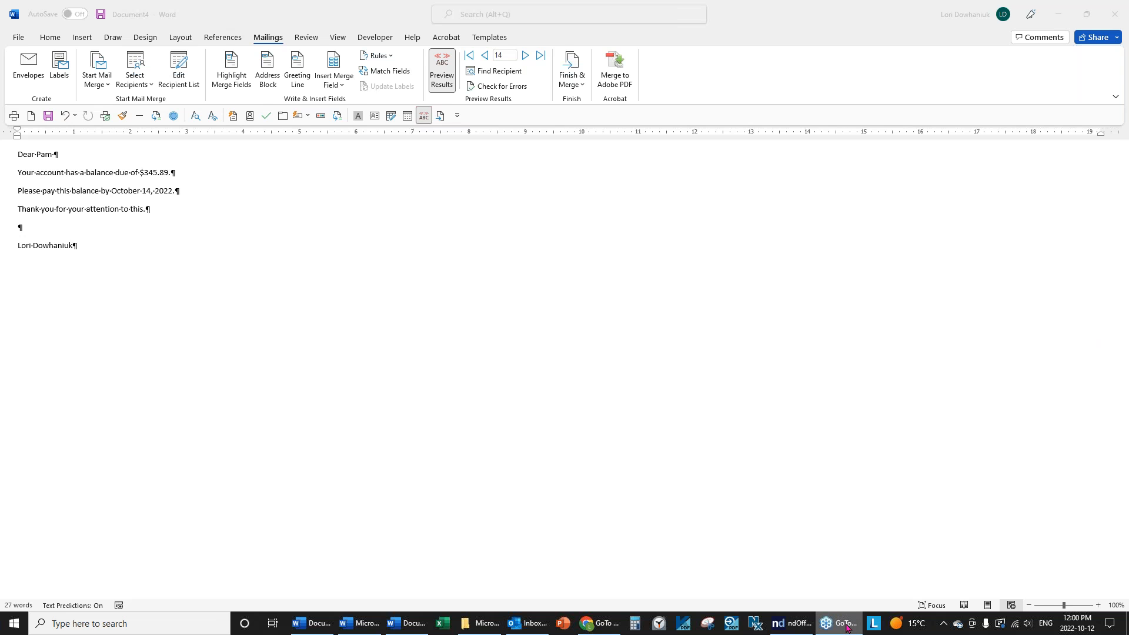